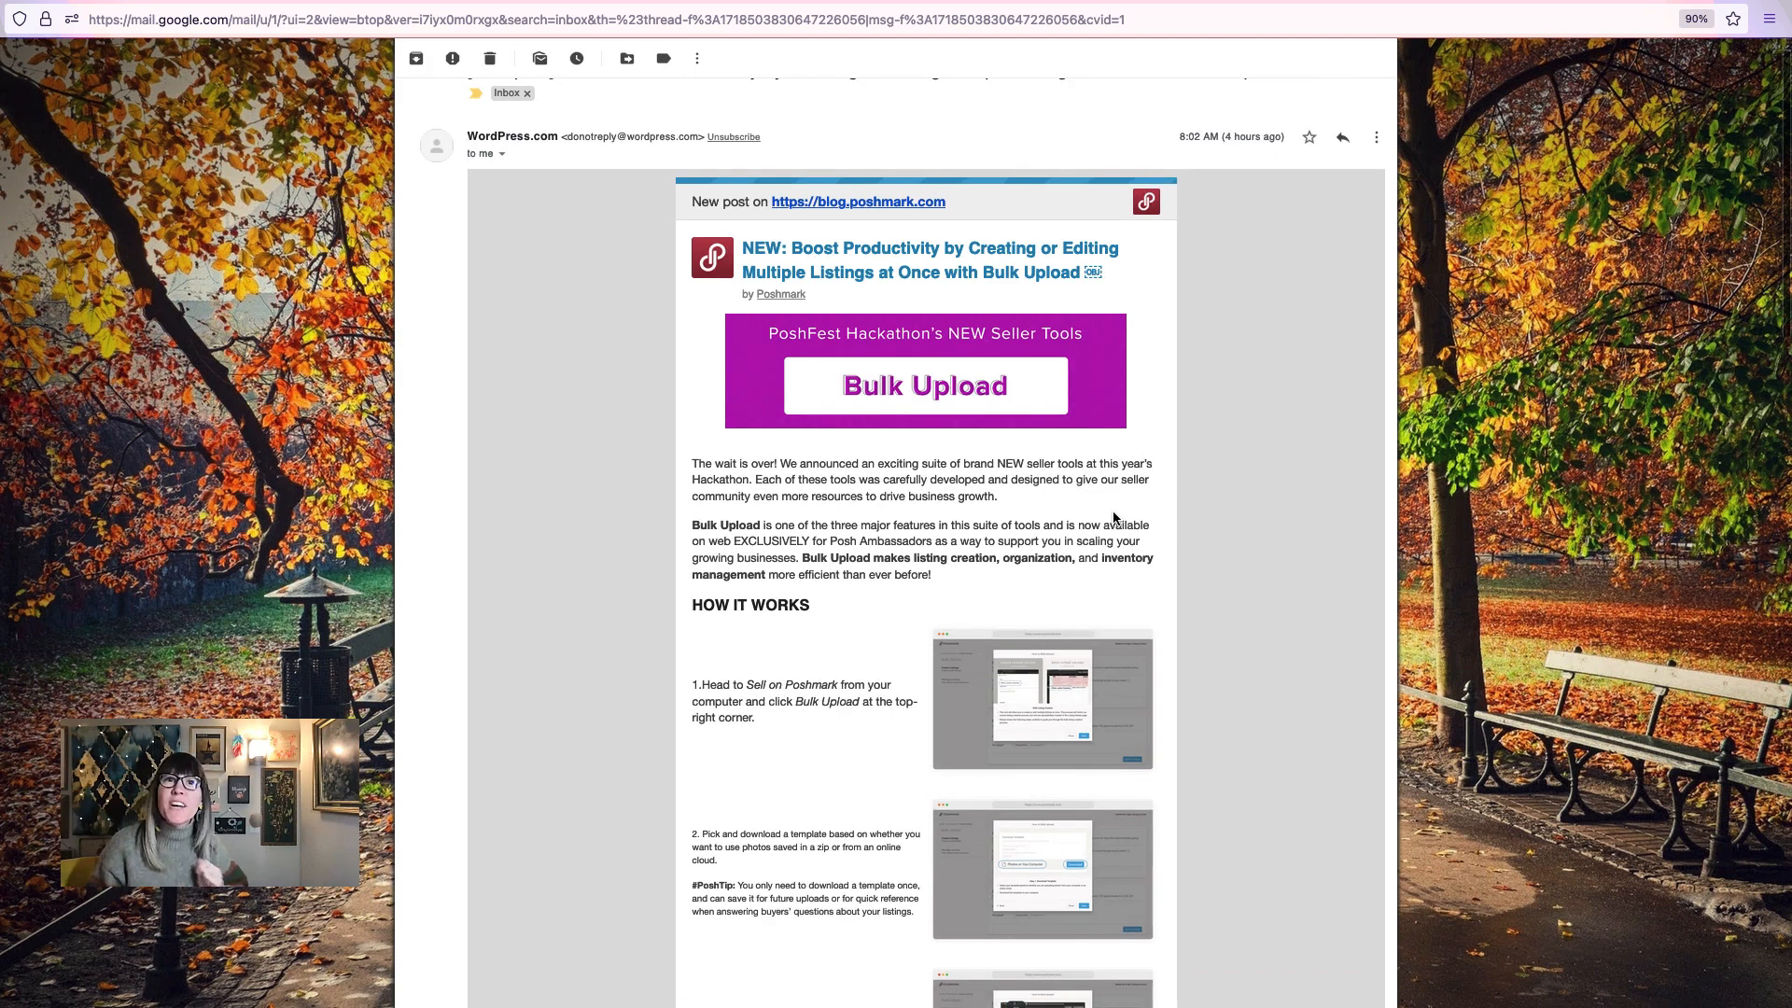
- Read the Poshmark announcement email on Bulk Upload, including its How It Works instructions
scroll(1113, 516, down, 4)
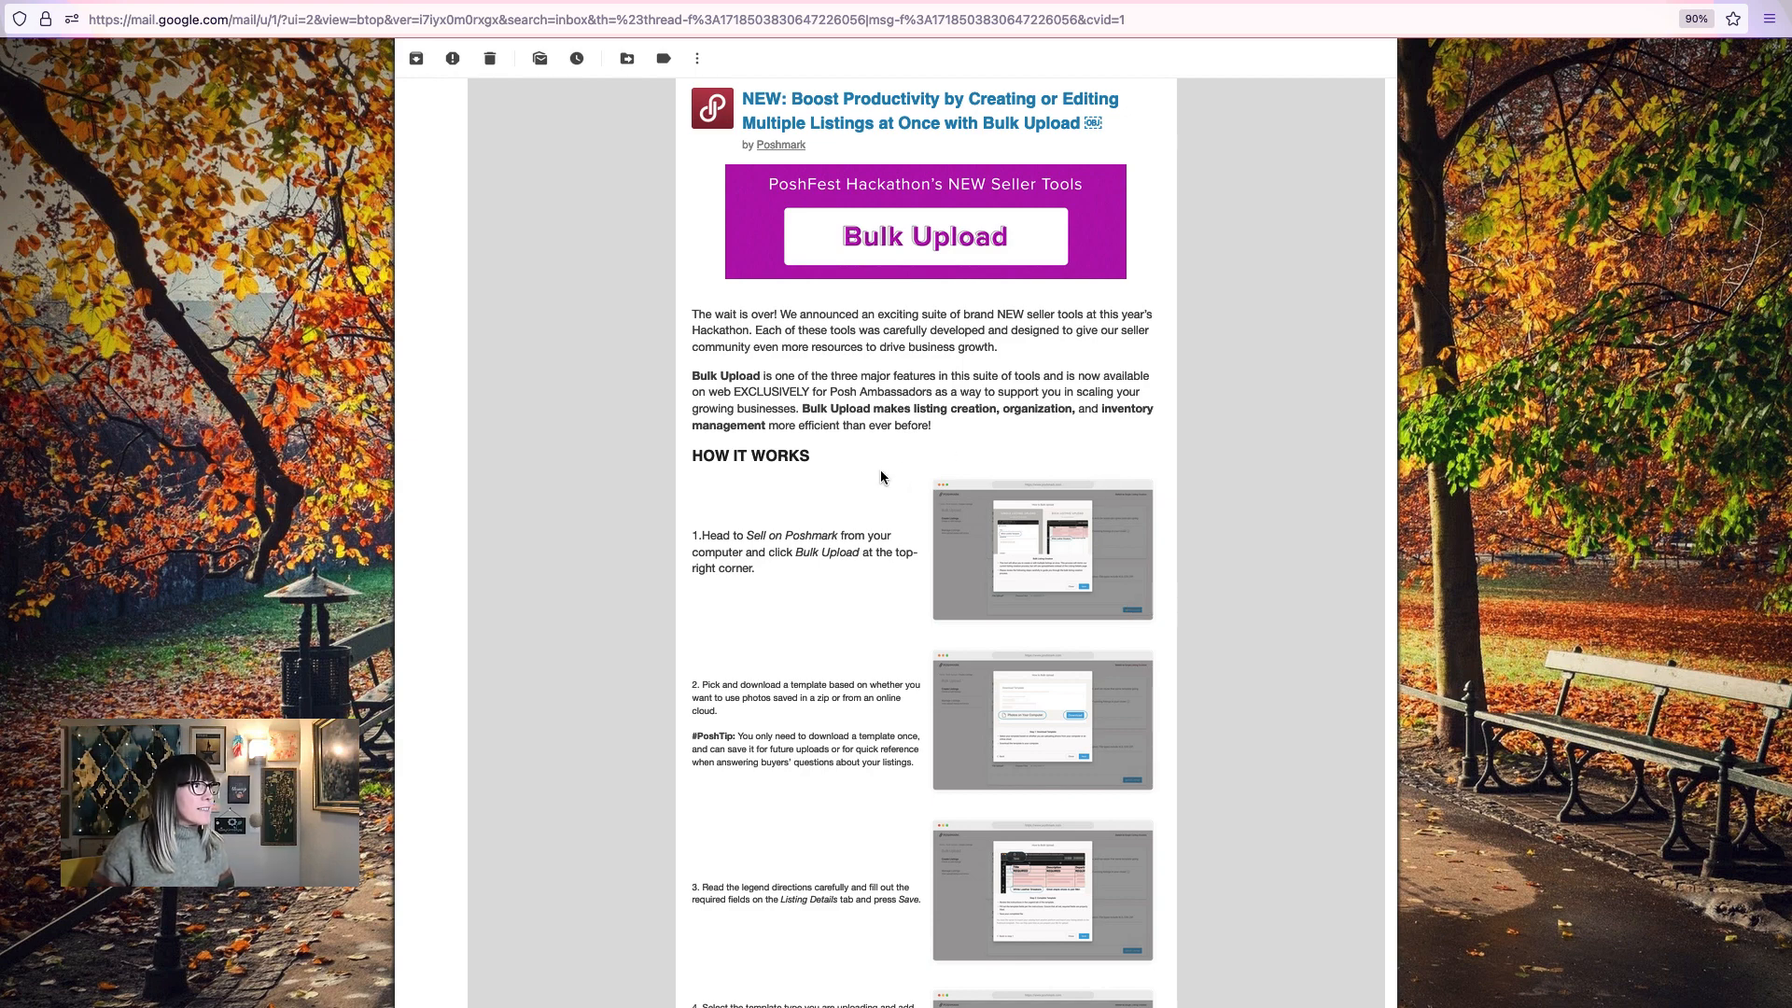
scroll(884, 468, down, 1)
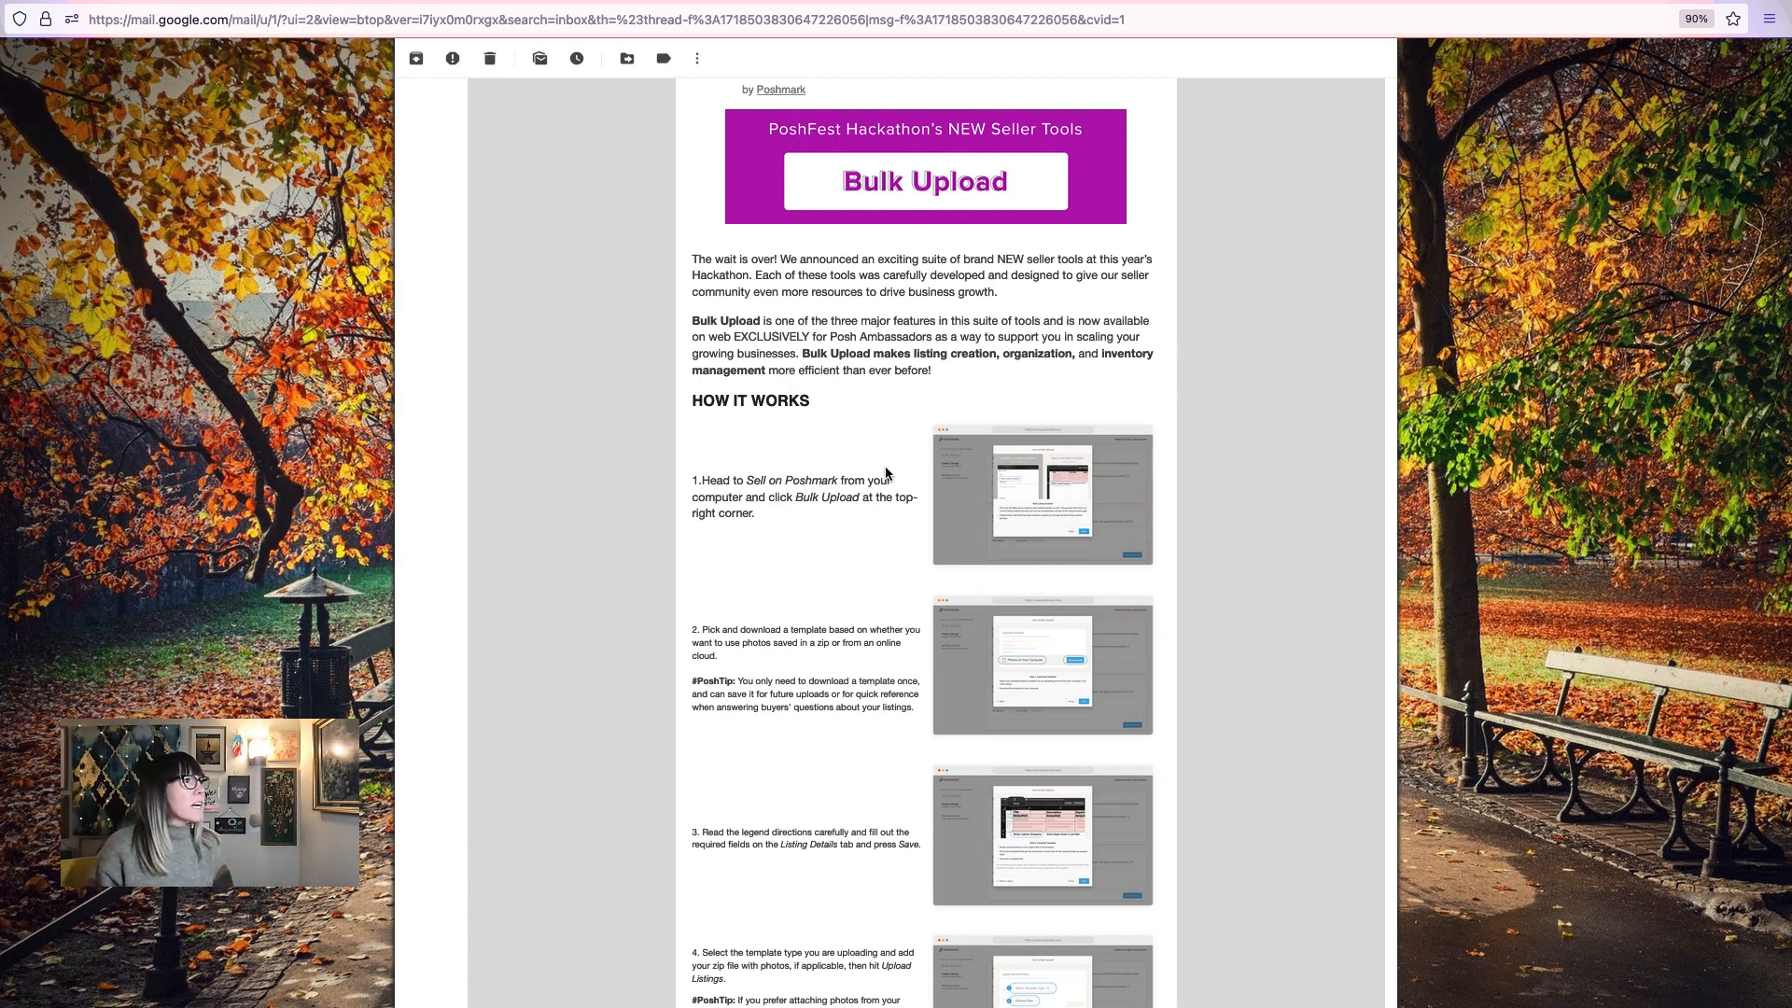
scroll(884, 448, down, 1)
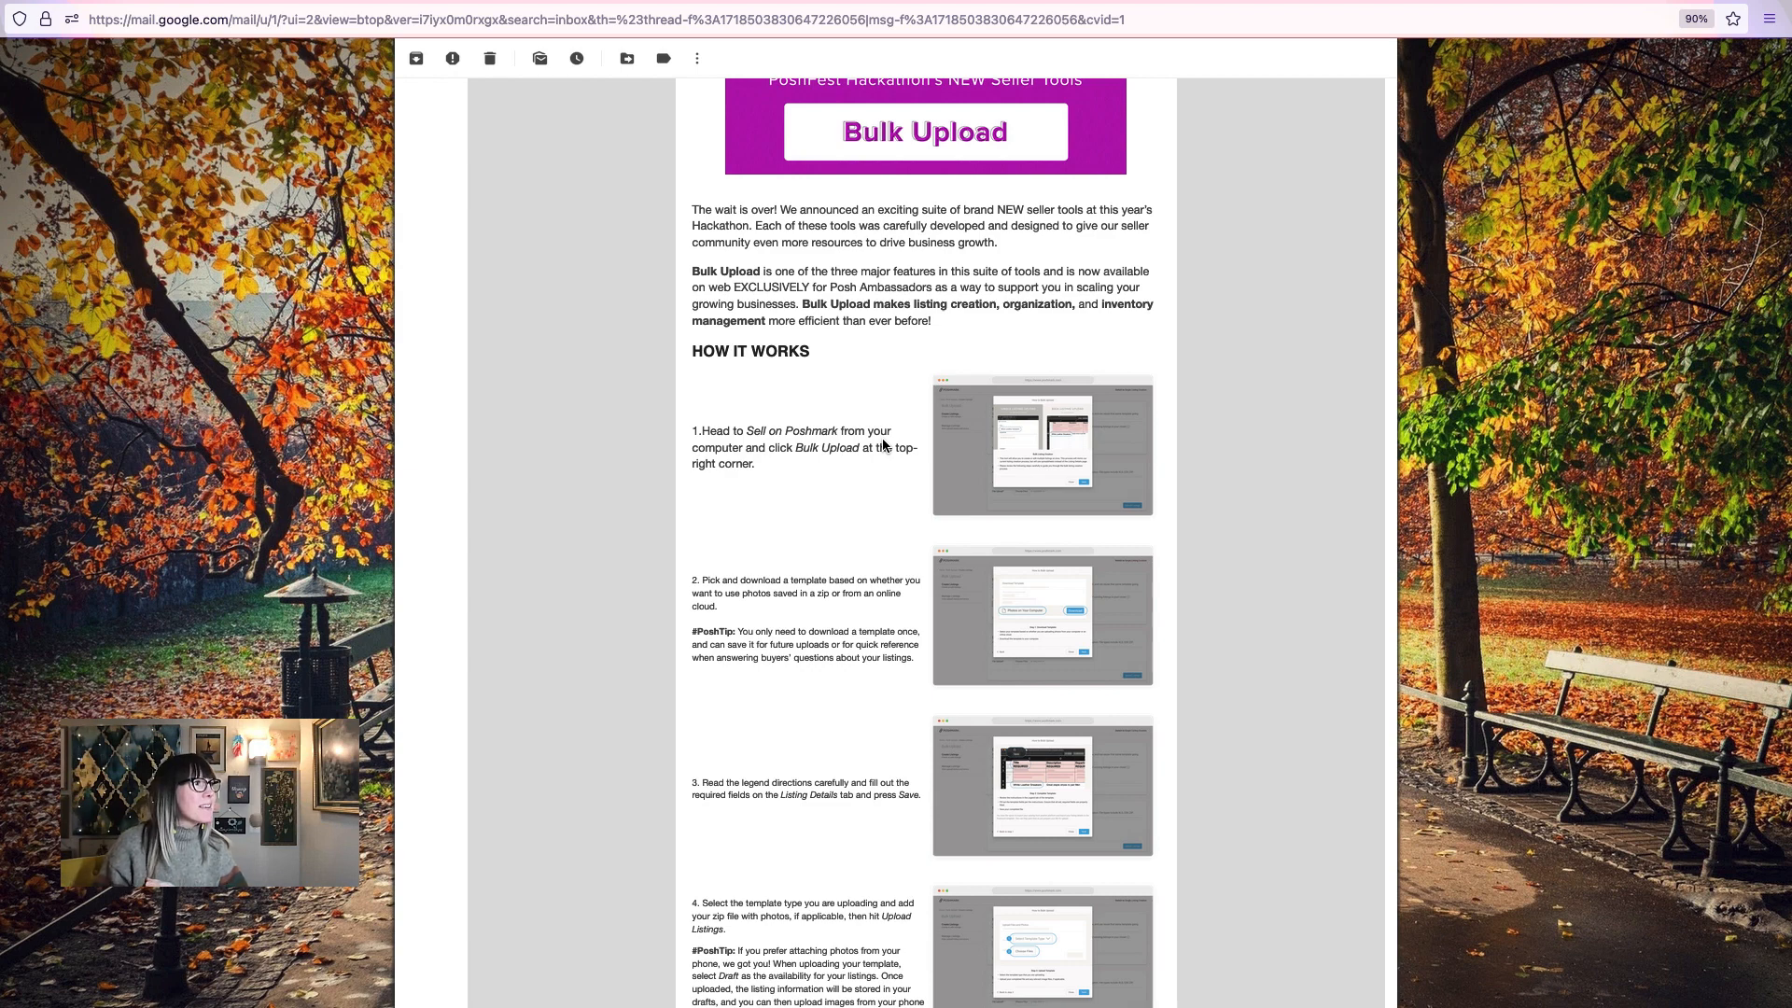
scroll(872, 443, down, 1)
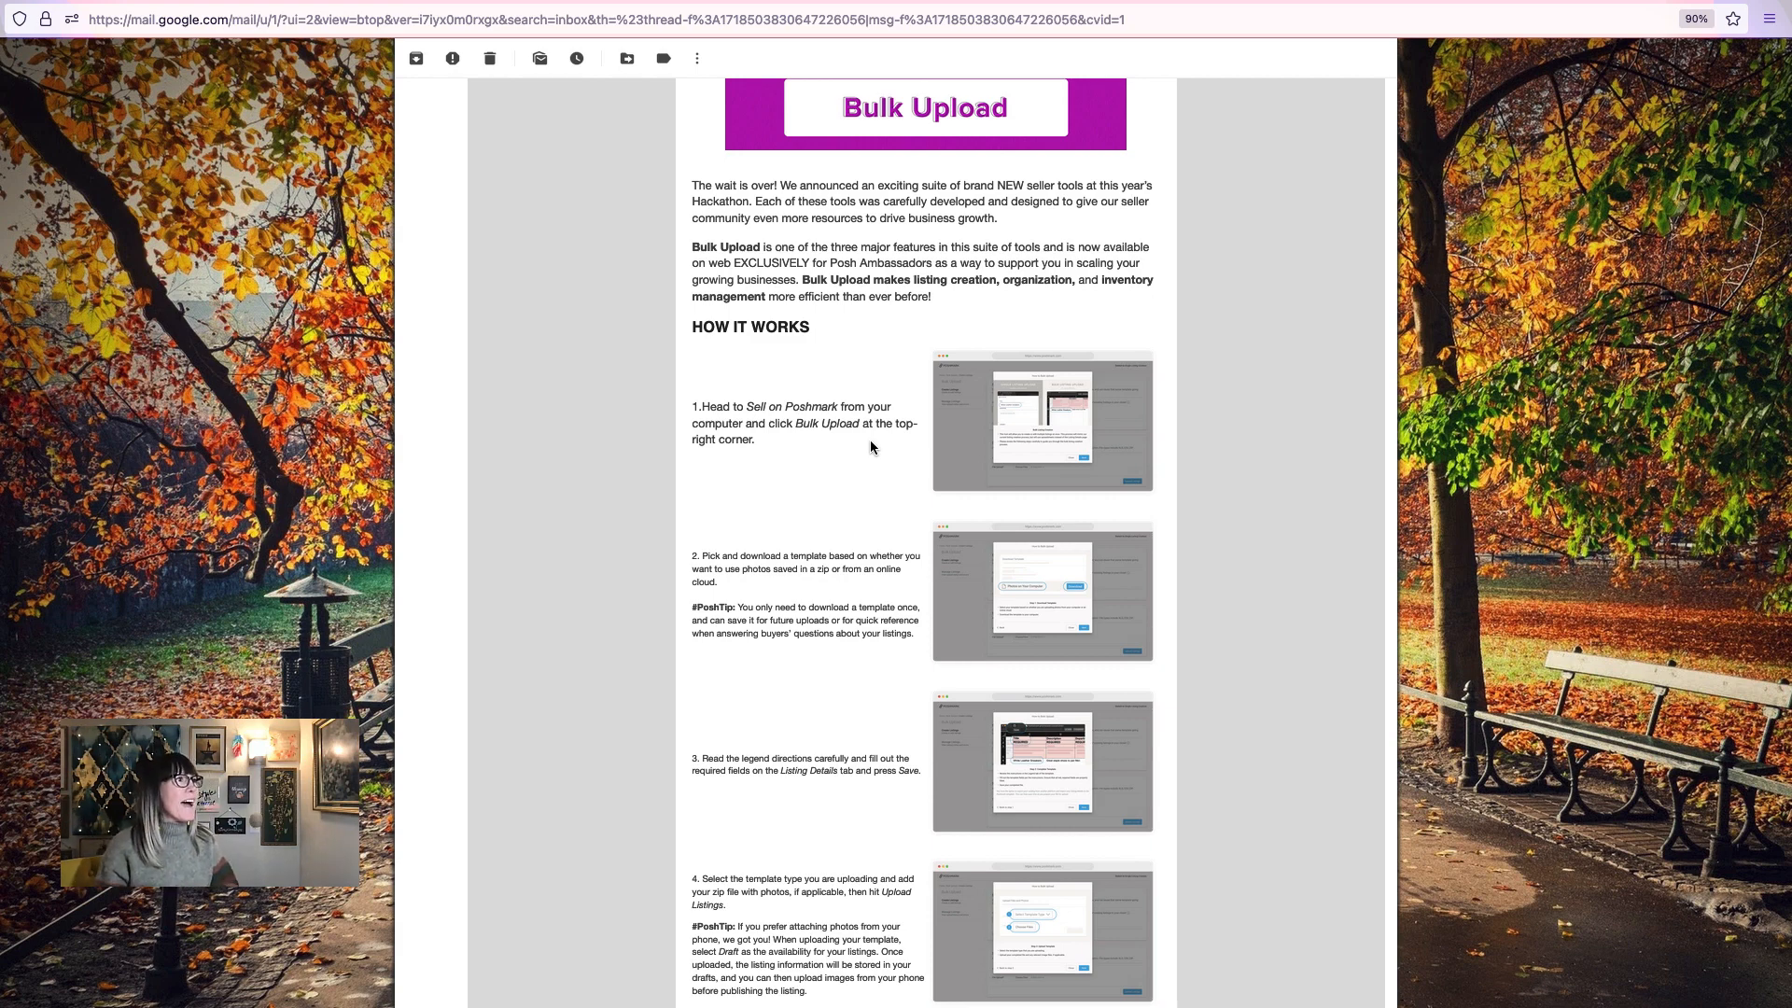
scroll(839, 450, down, 5)
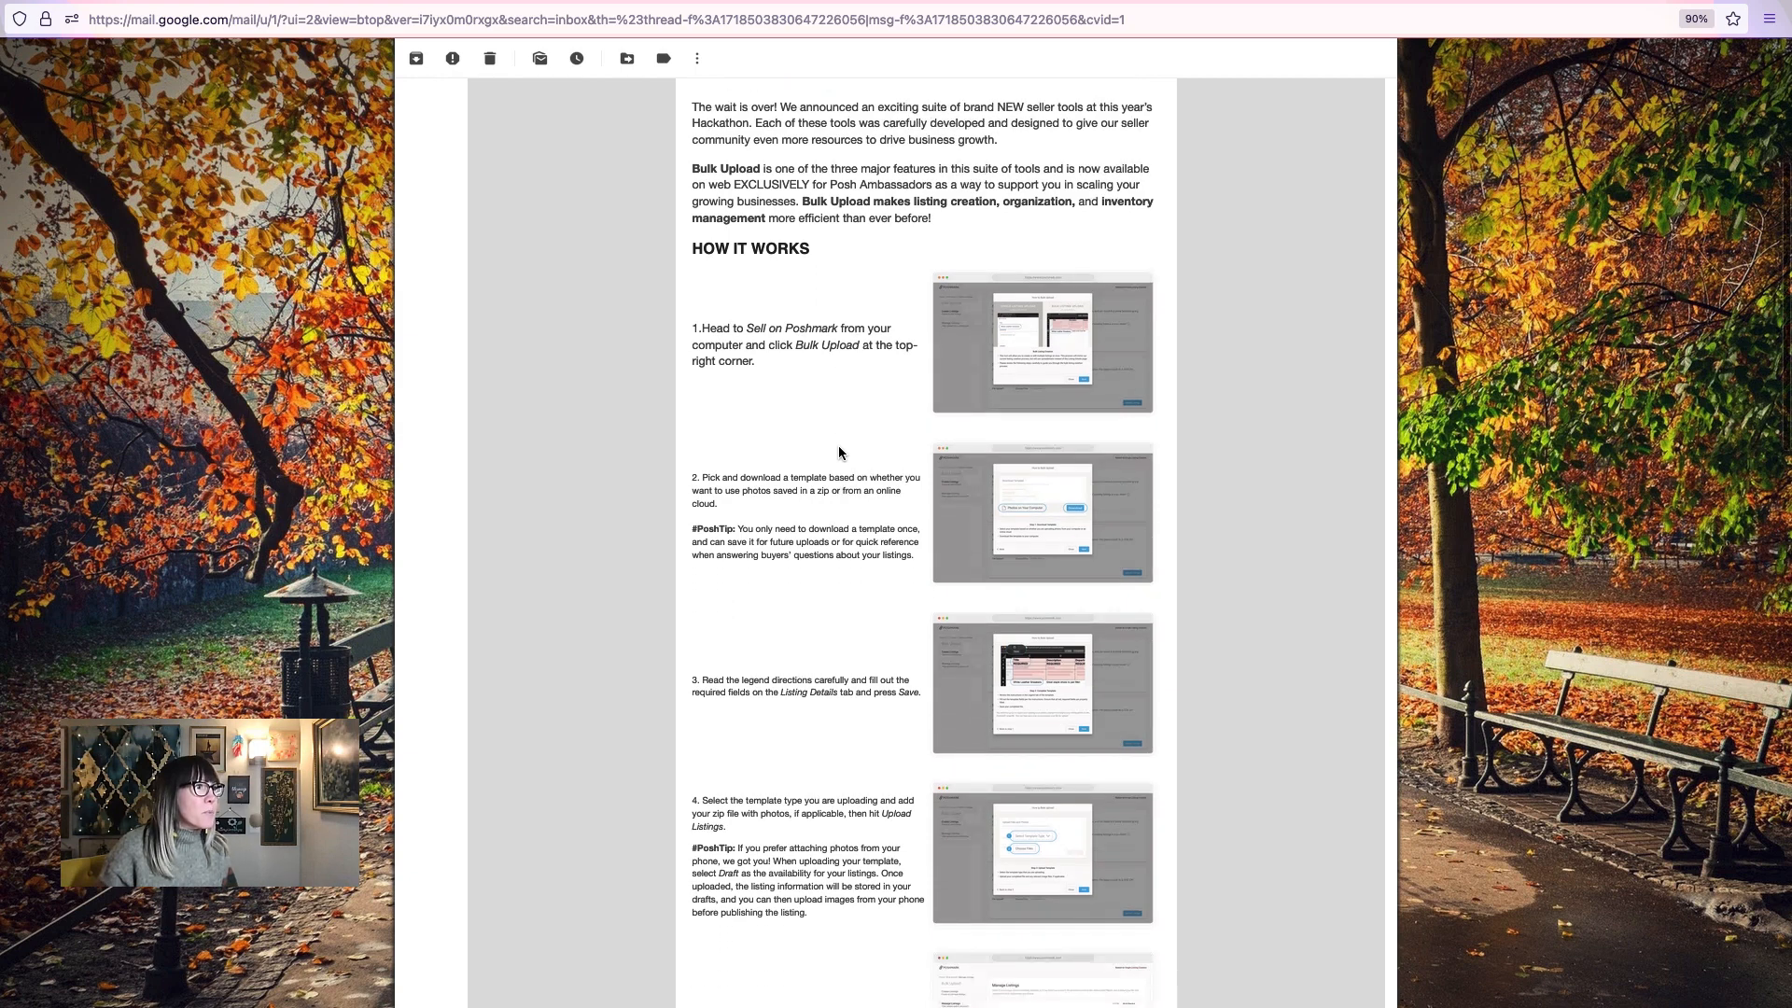
scroll(839, 452, down, 2)
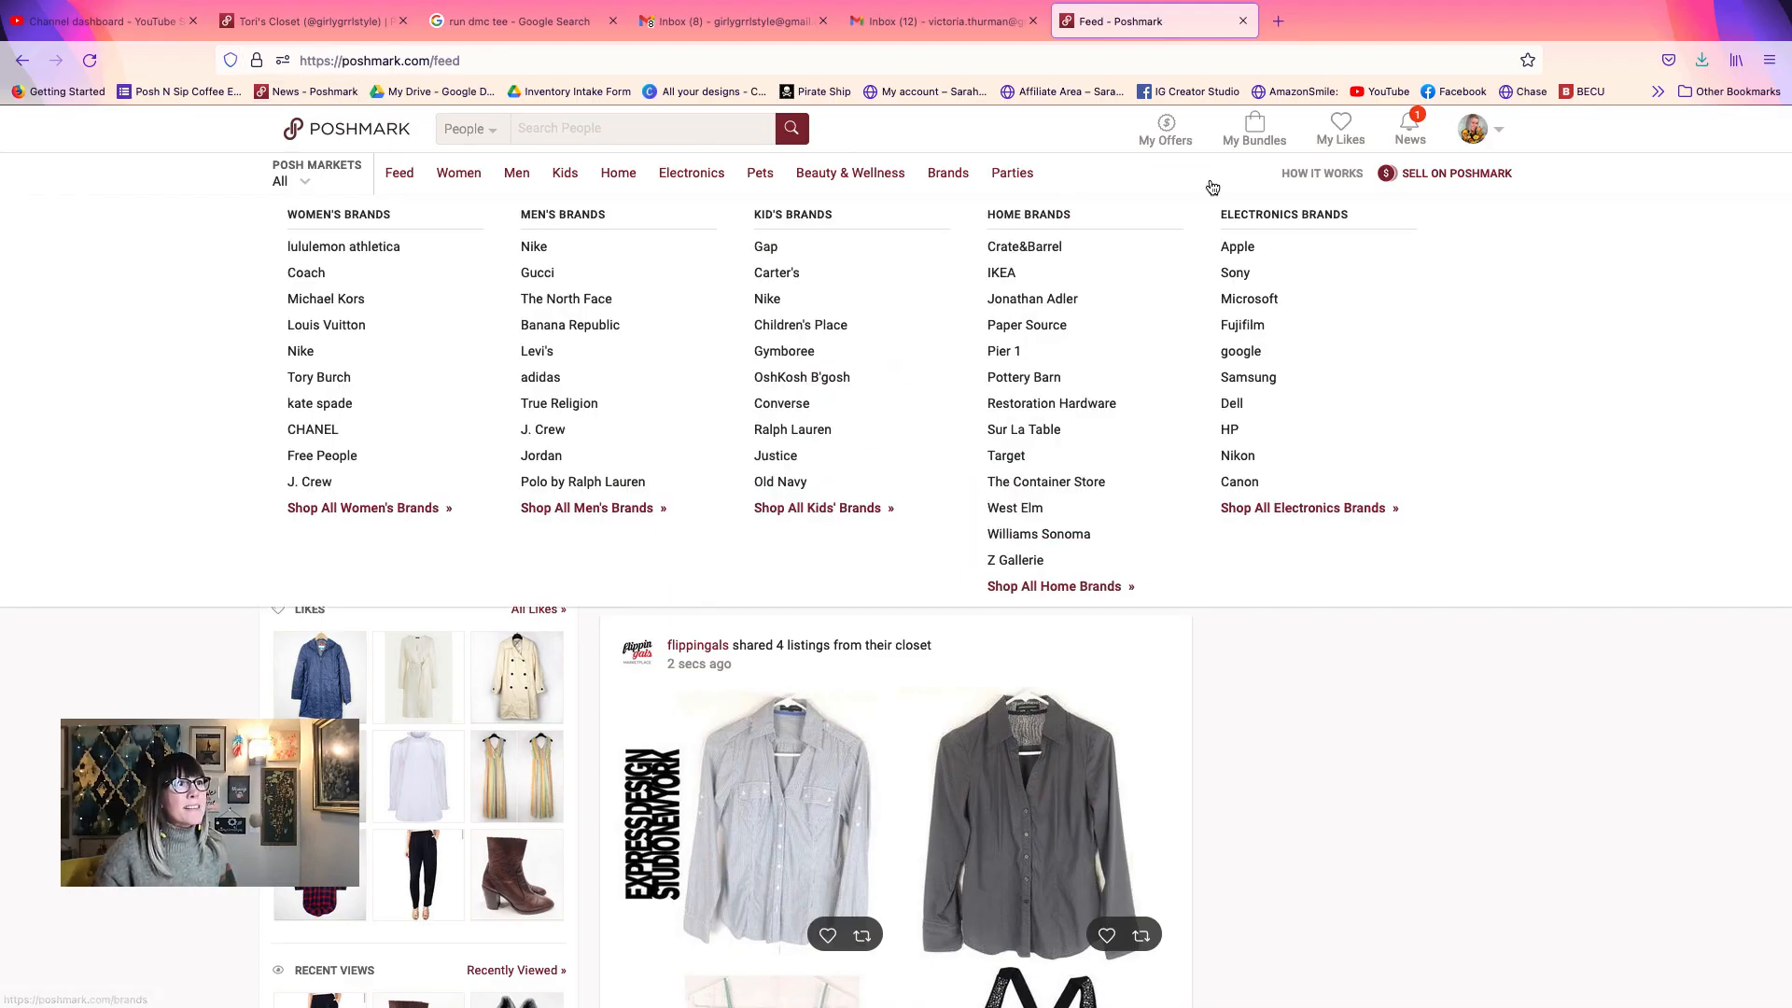
- Go from Poshmark's selling page to Bulk Upload and go through the How to Bulk Upload guide to its end
click(1465, 175)
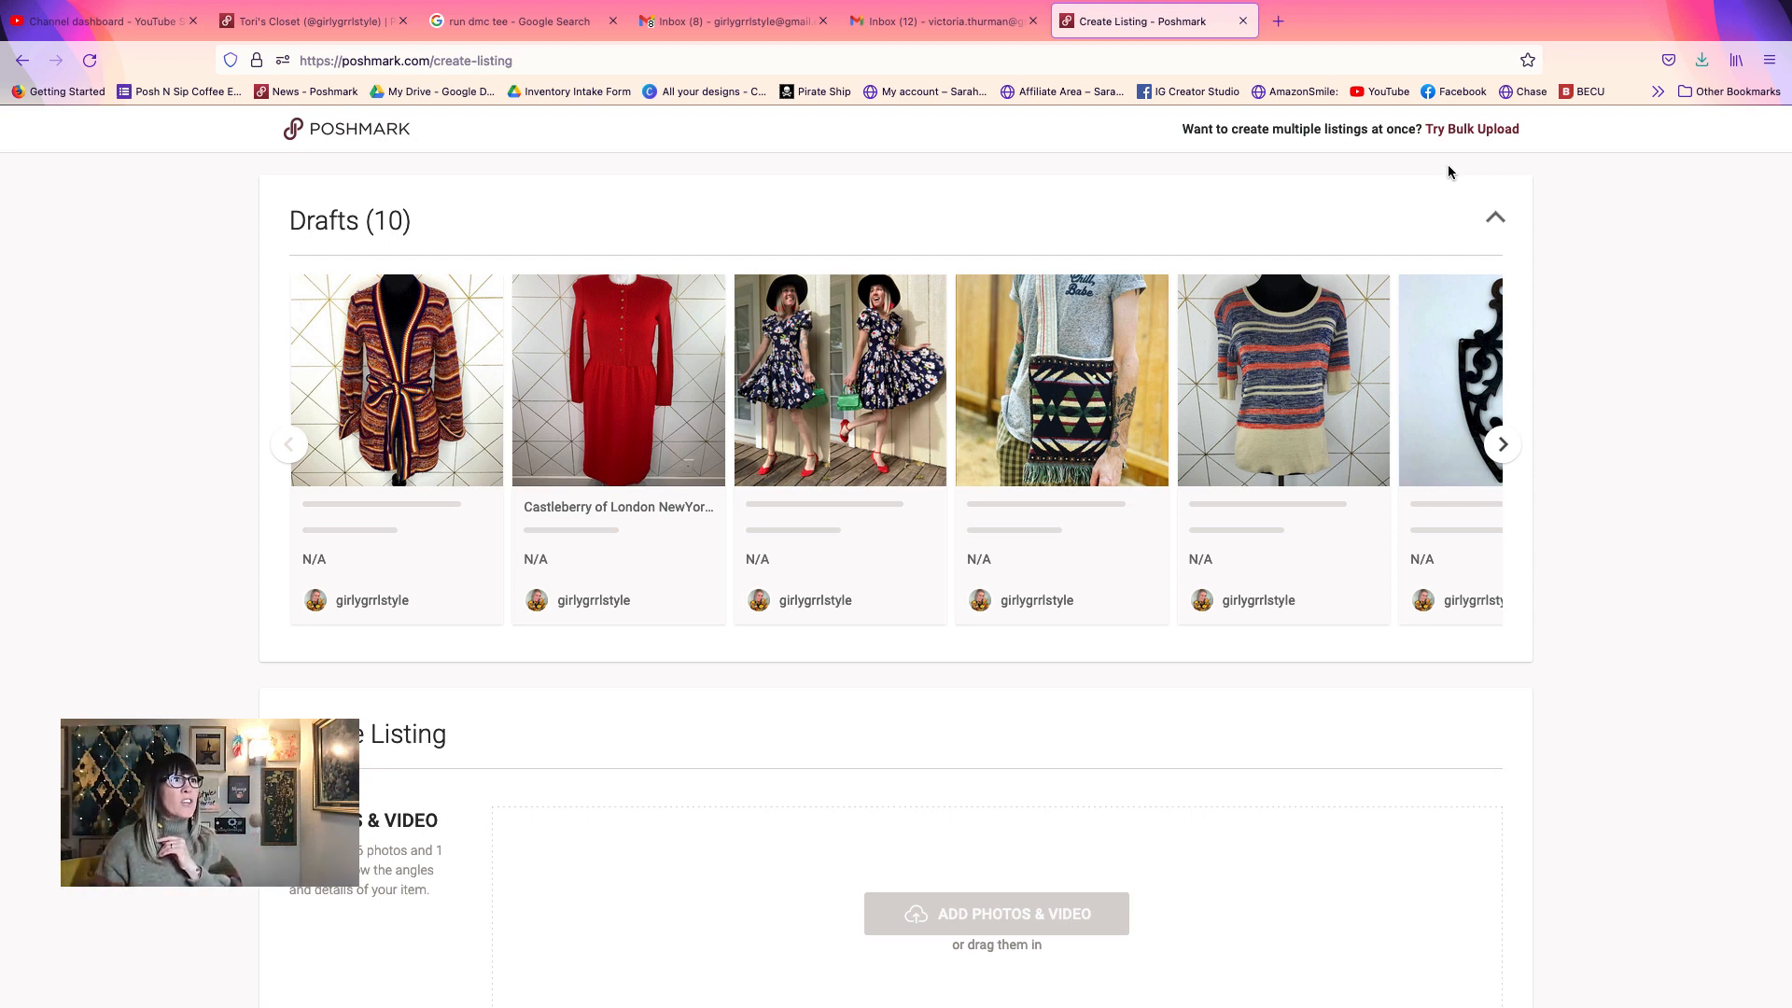
click(1497, 131)
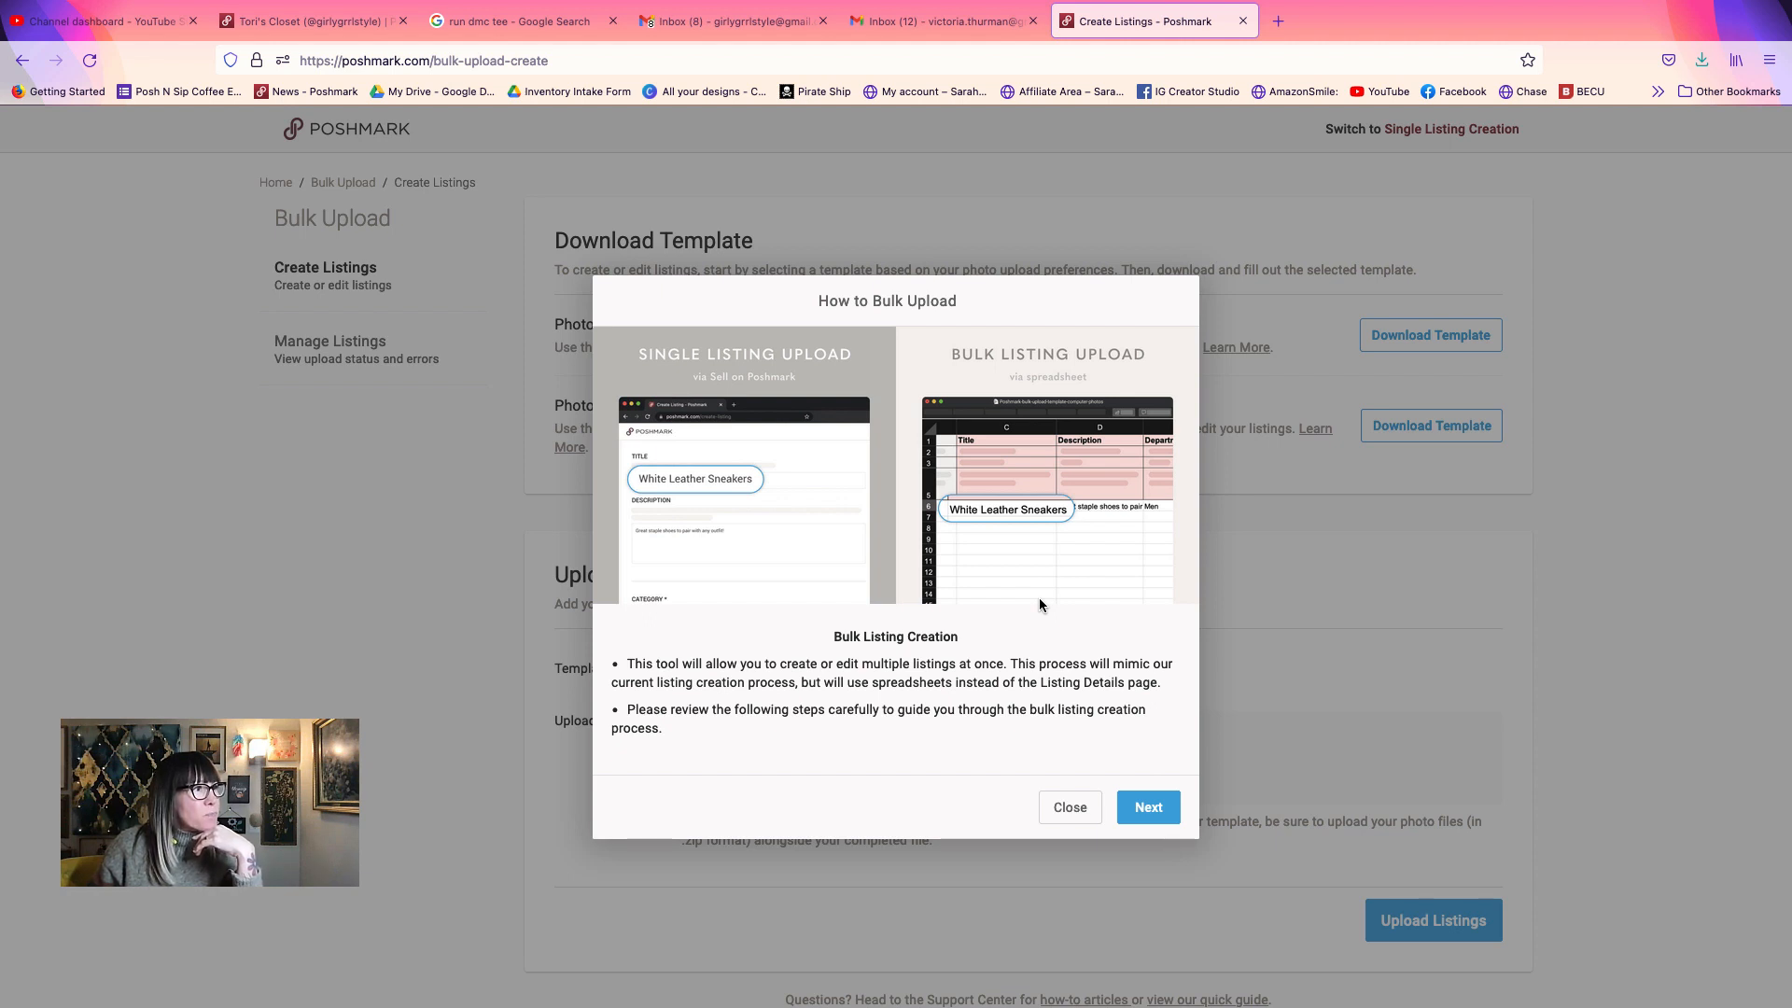
click(1148, 807)
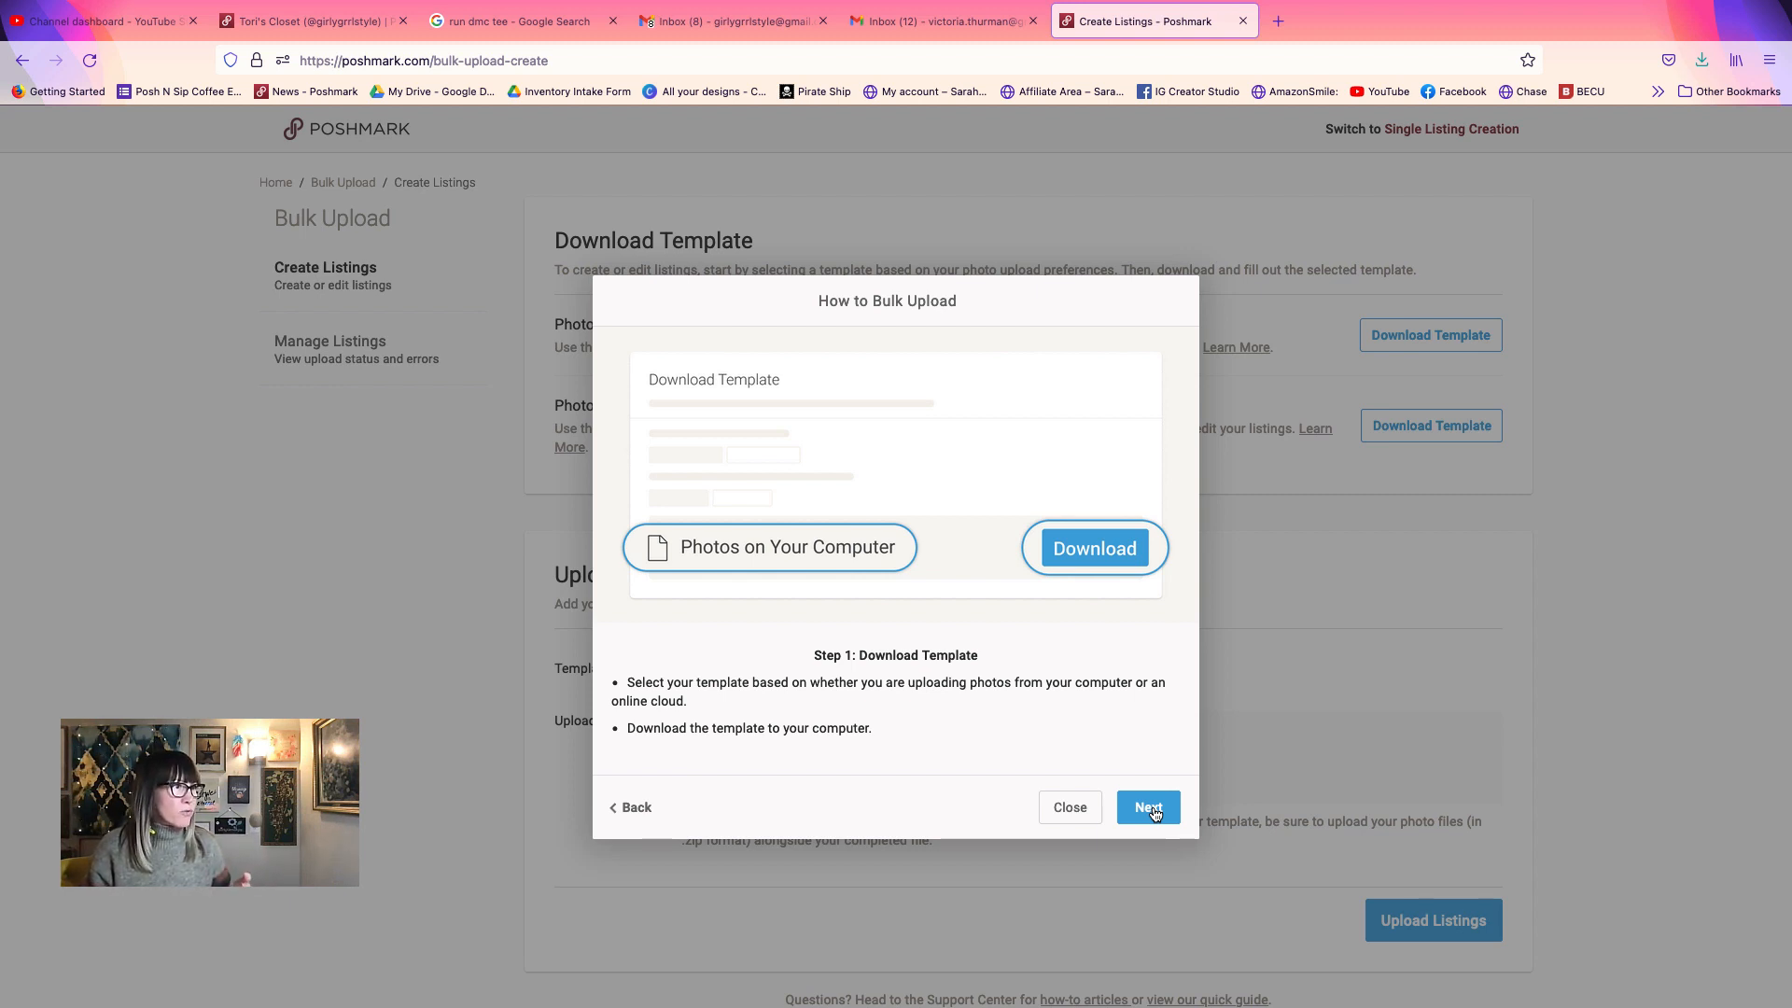
click(1148, 809)
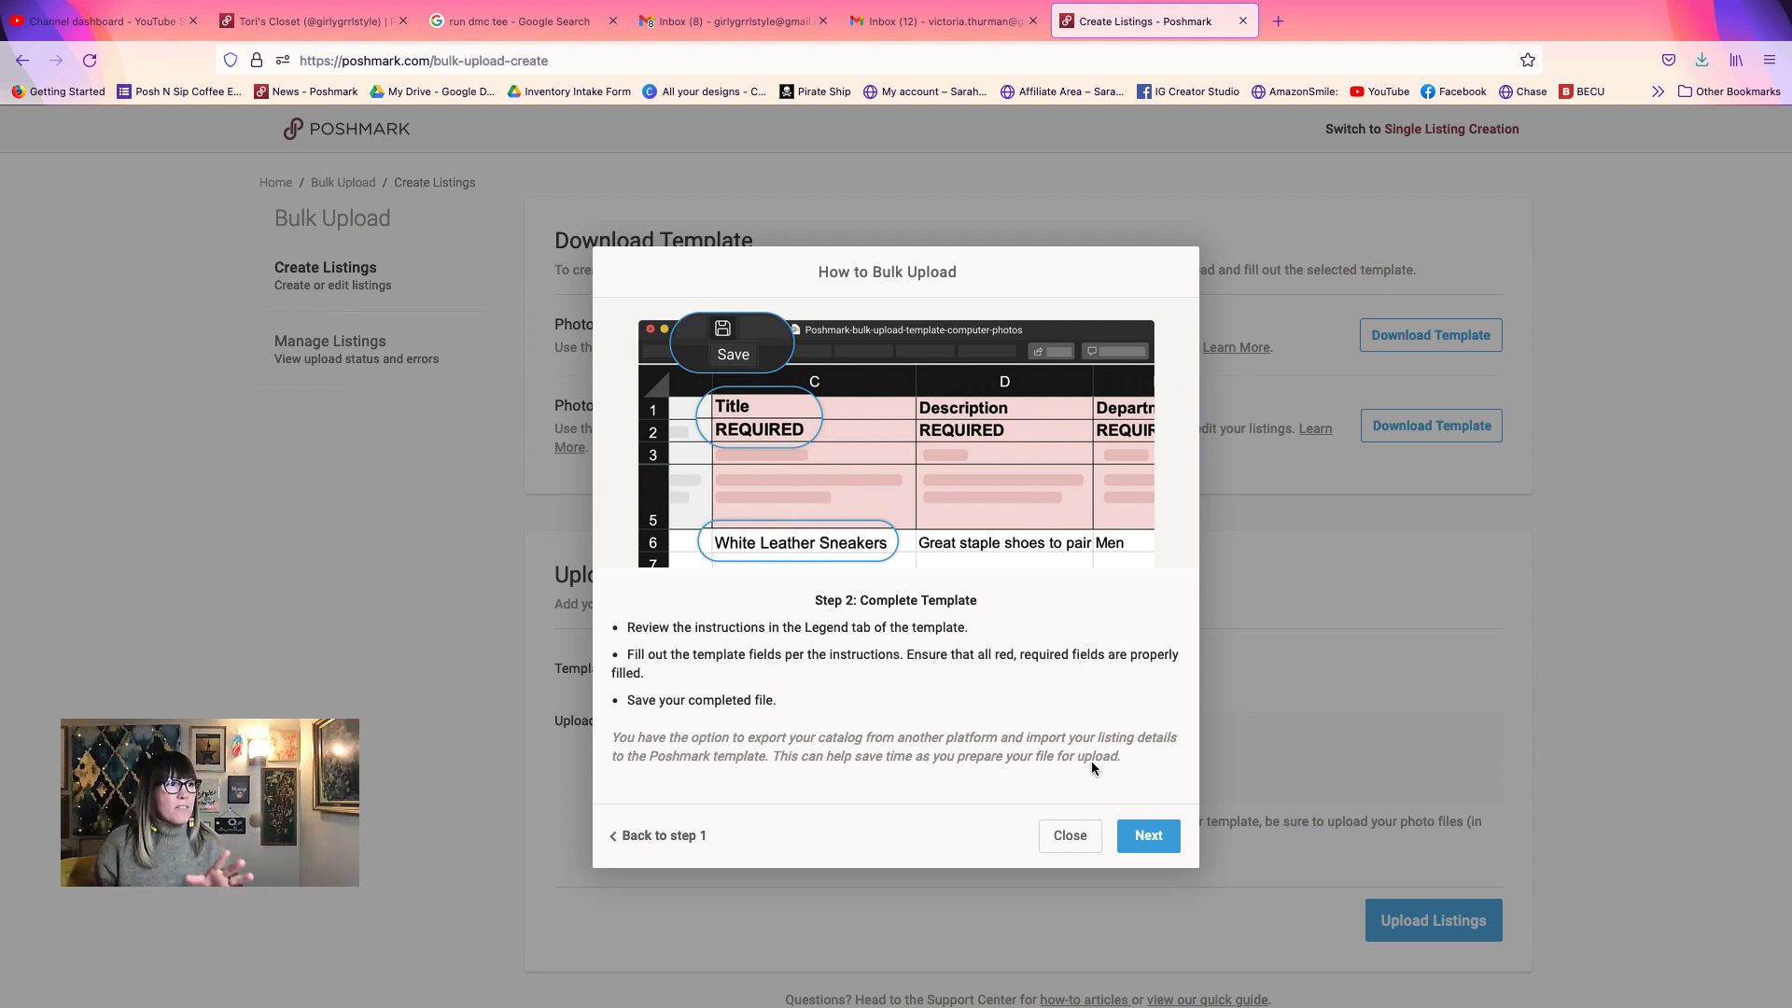
click(1141, 839)
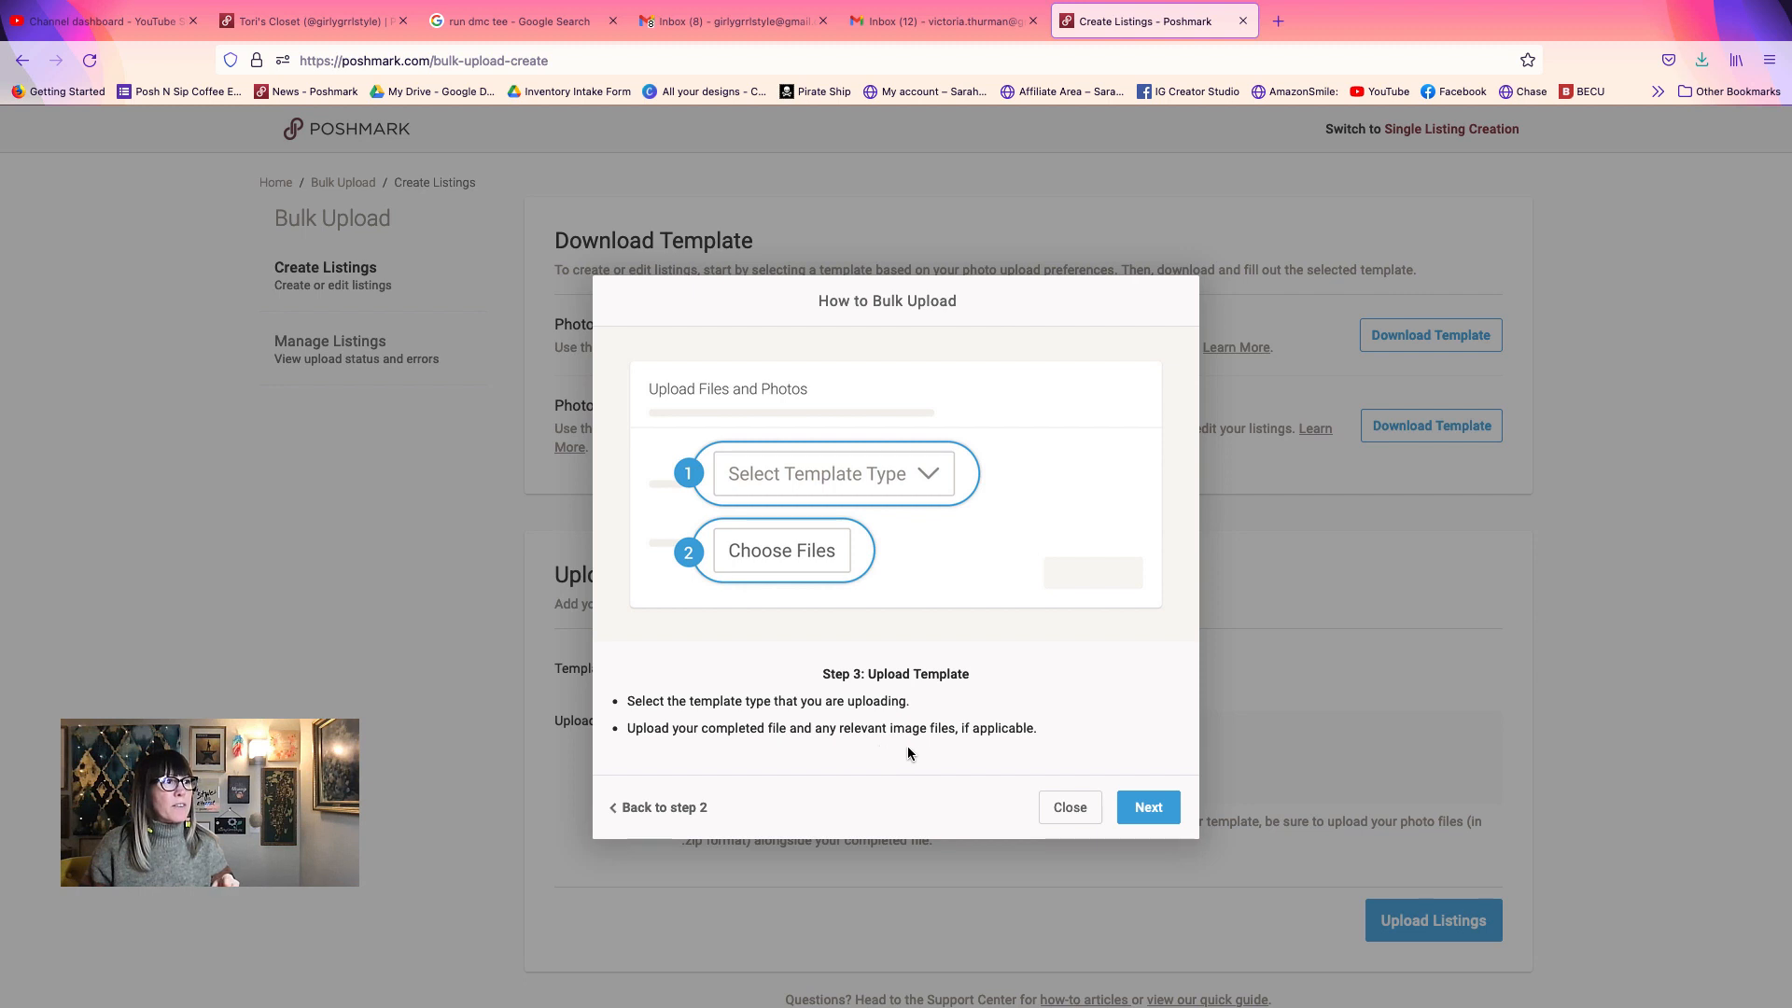
click(1149, 808)
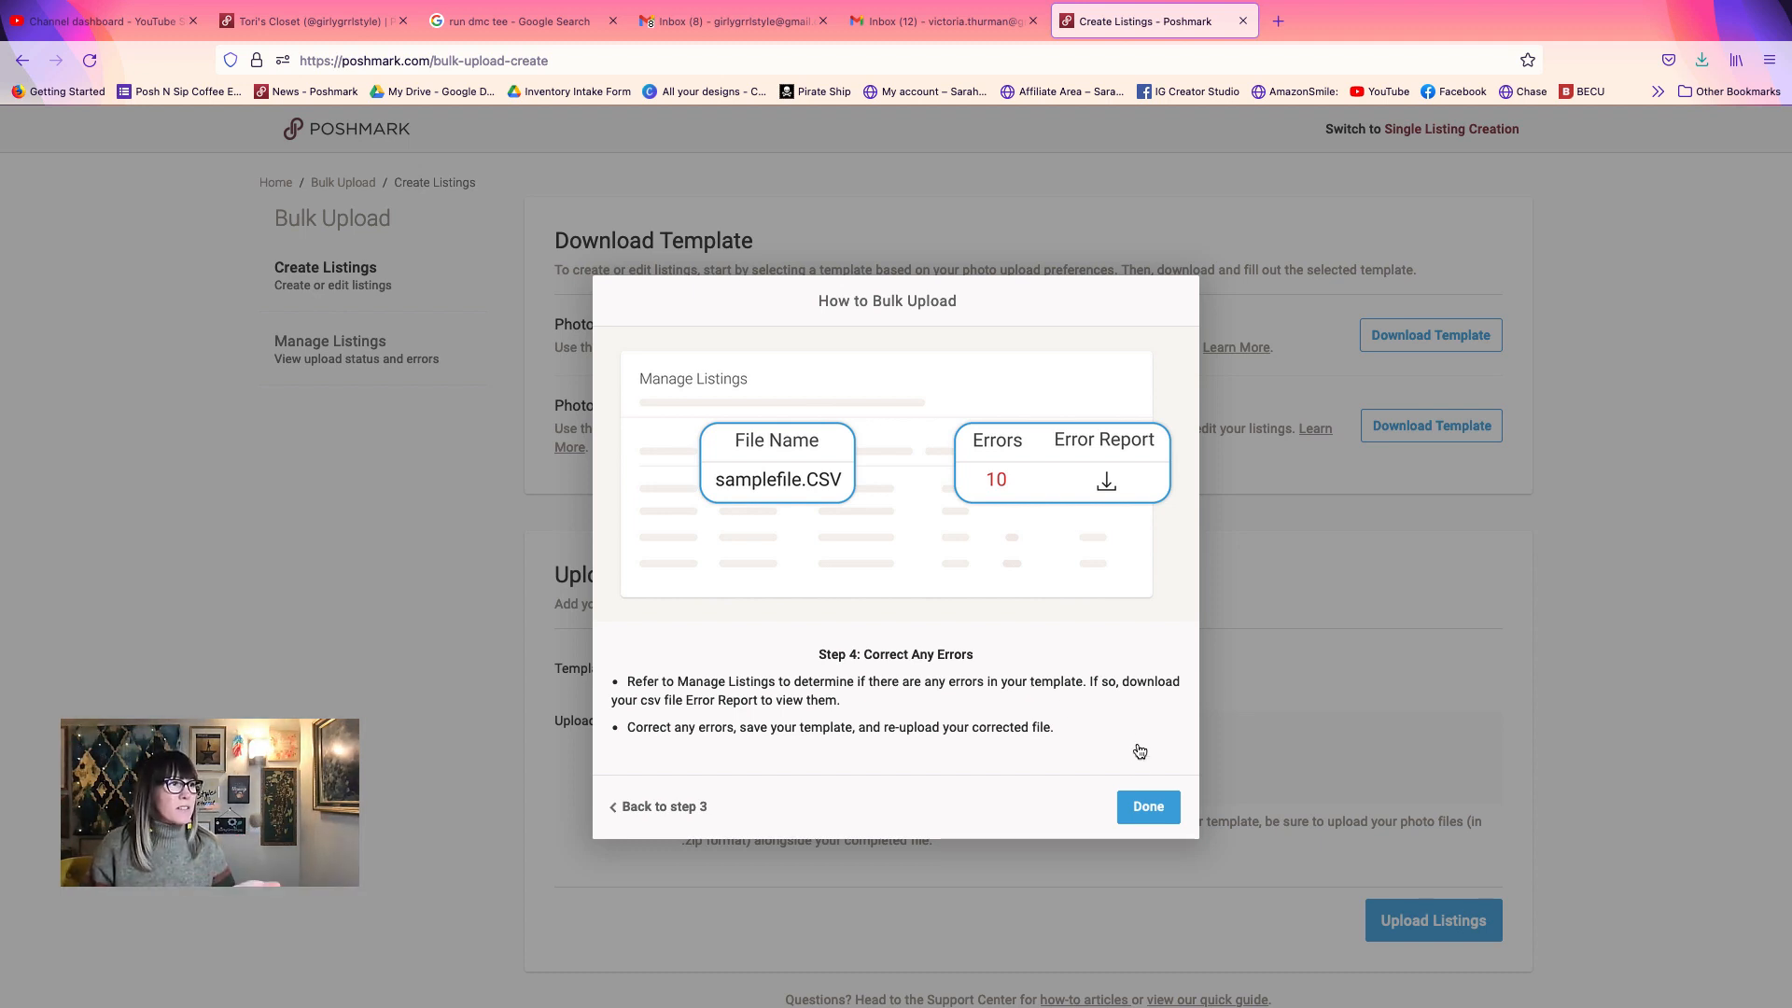
click(1153, 812)
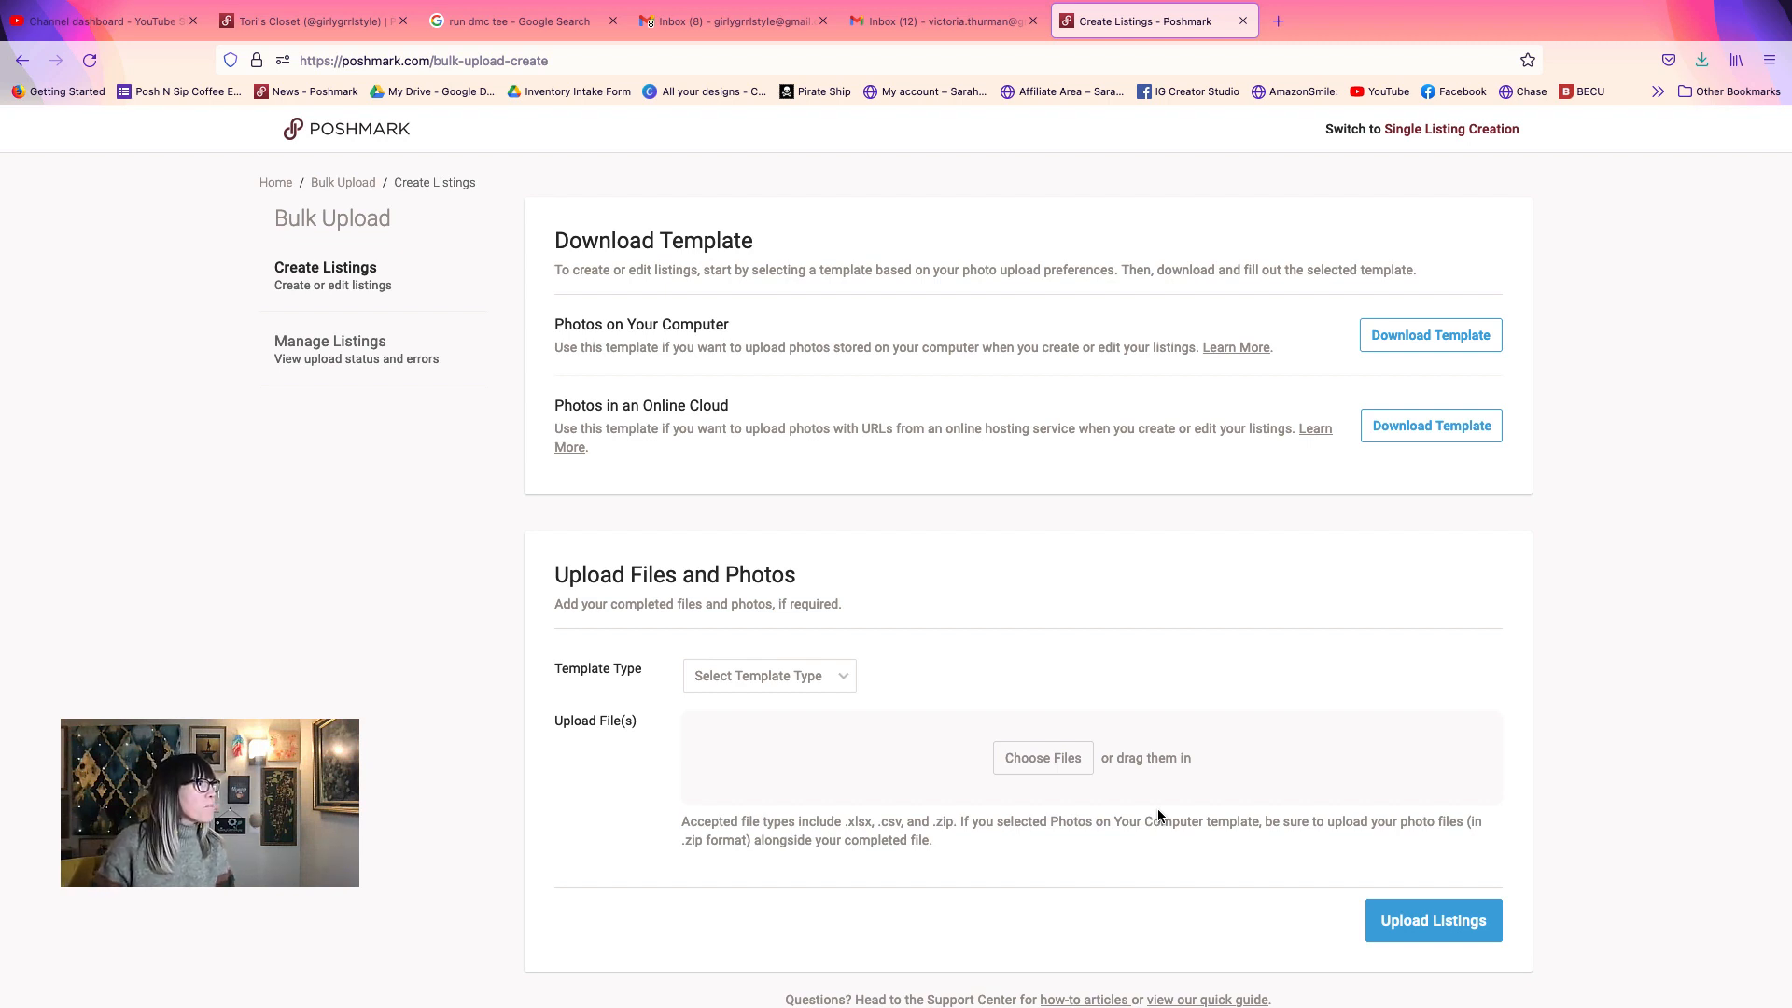
- Check the Manage Listings page, then return to Create Listings and dismiss the How to Bulk Upload guide
click(397, 369)
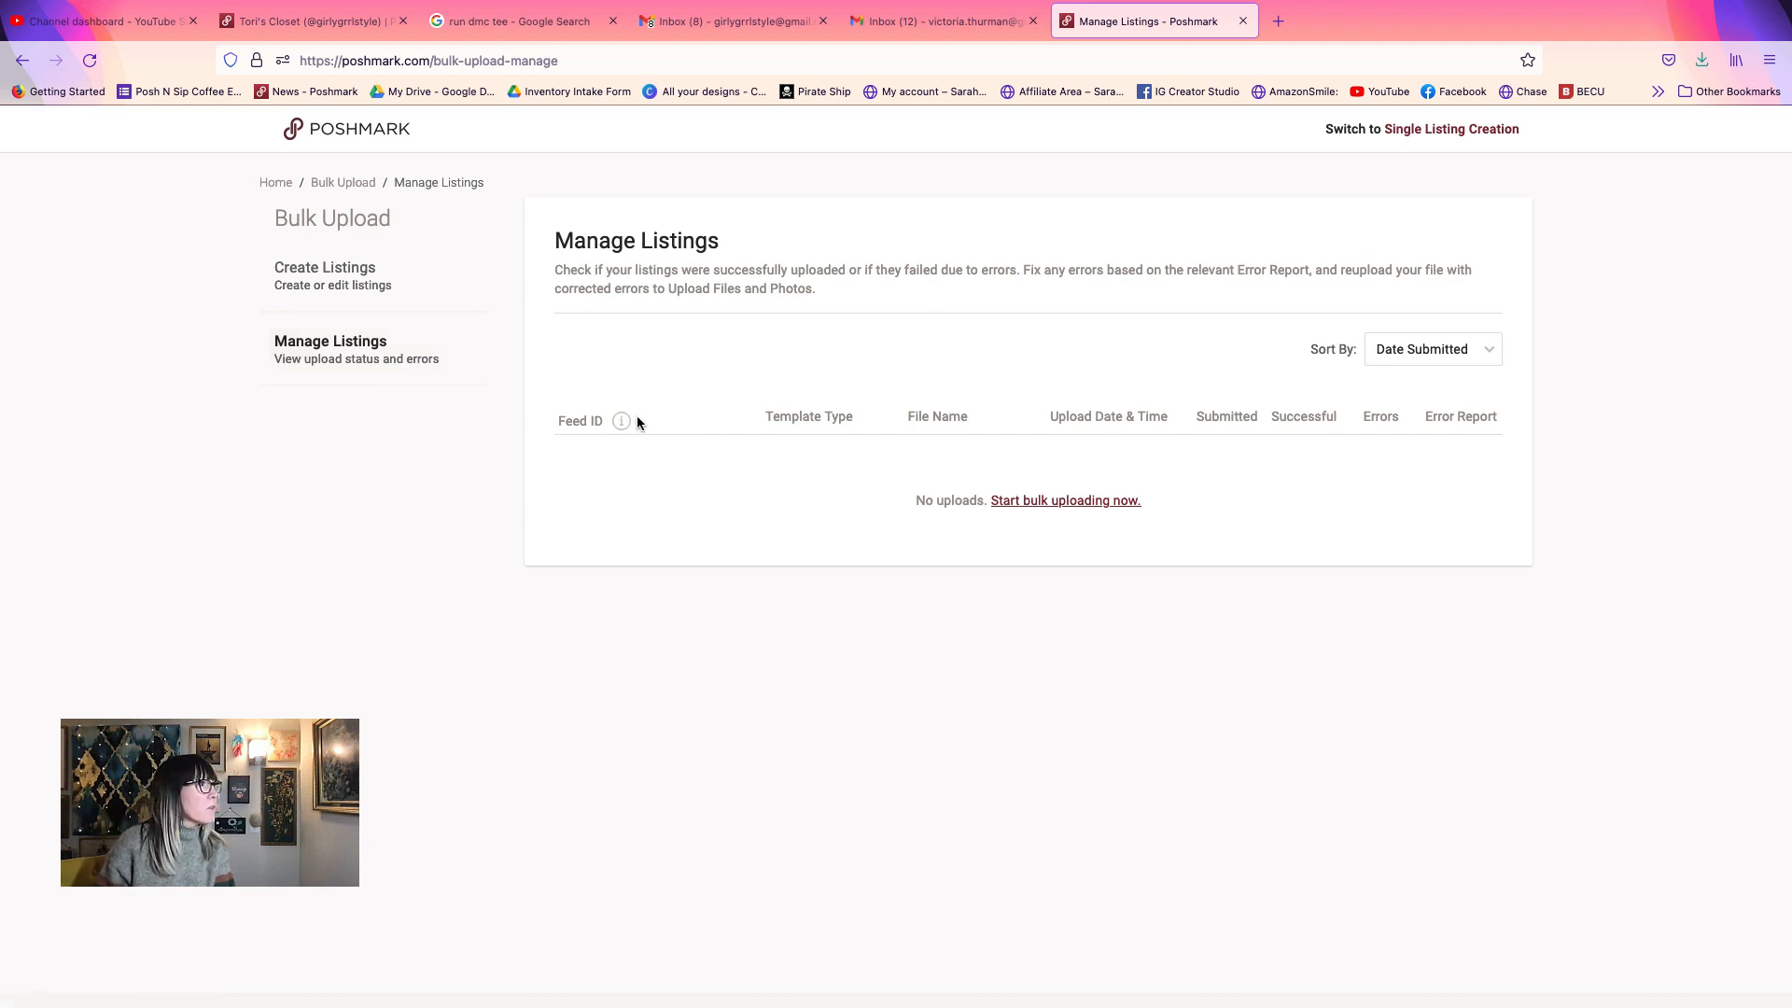
click(374, 293)
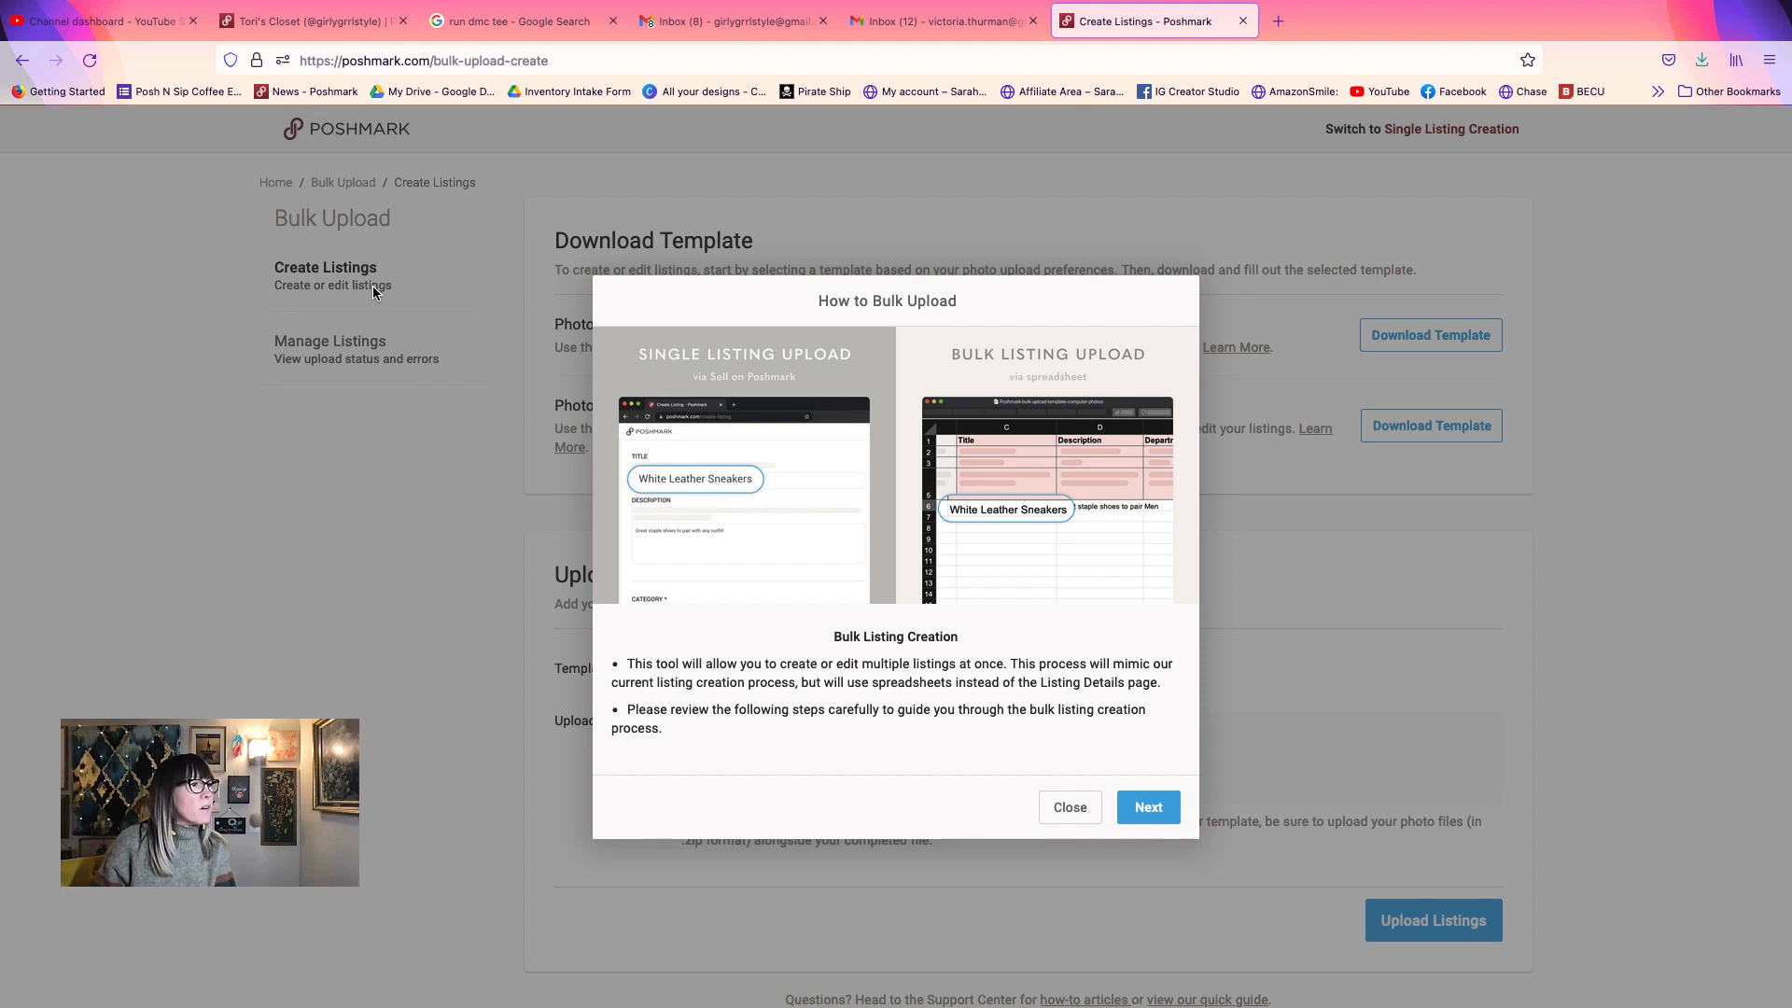
click(1067, 805)
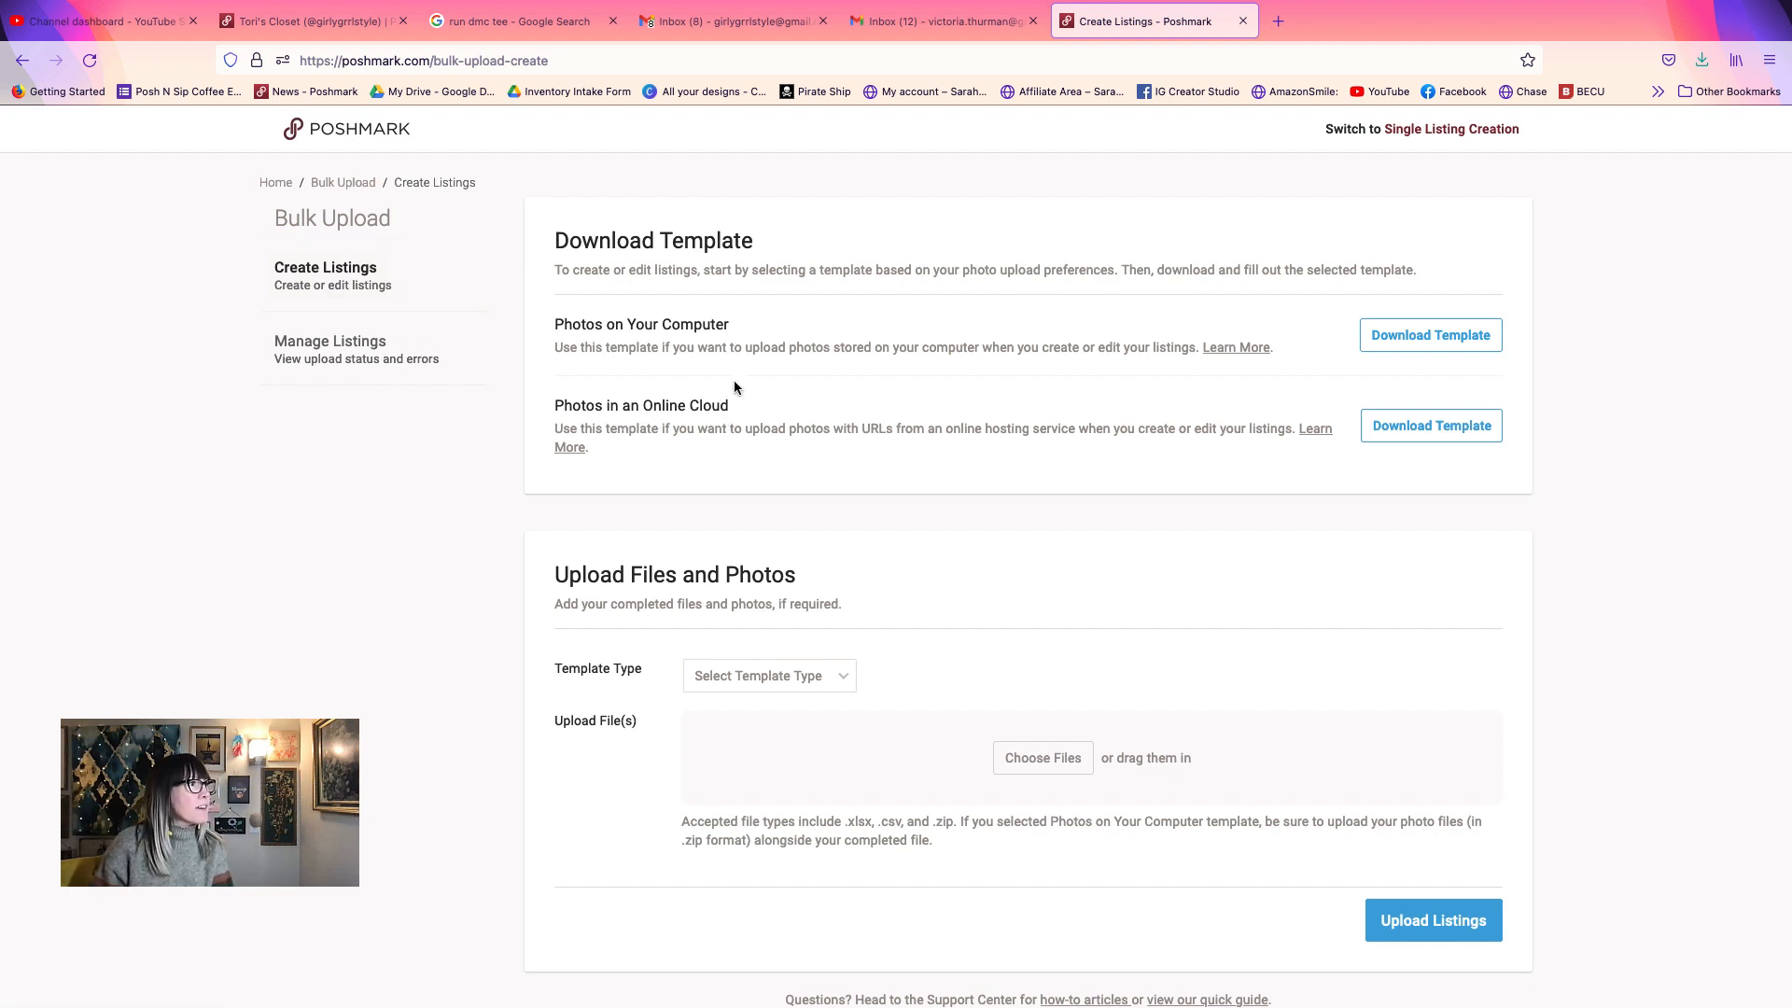
- Download the Photos on Your Computer template, bulk_upload_template_photo_zip.xlsx, and choose to open it with Microsoft Excel
click(1417, 339)
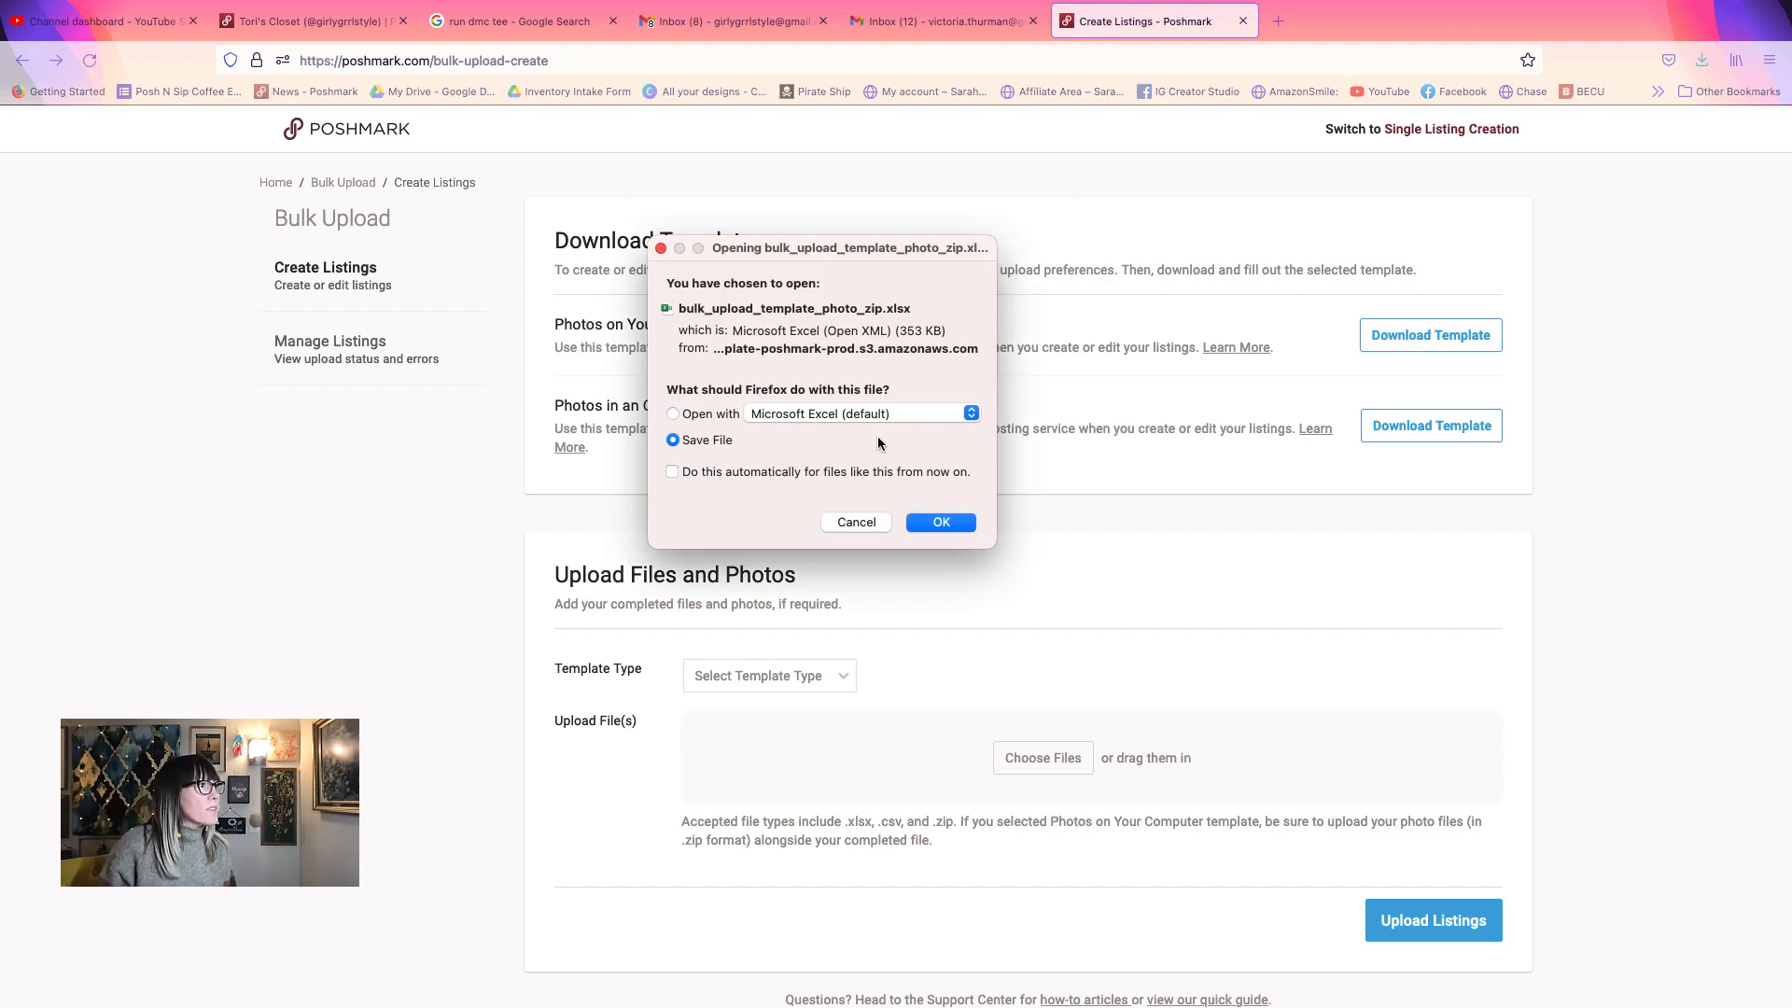
click(801, 416)
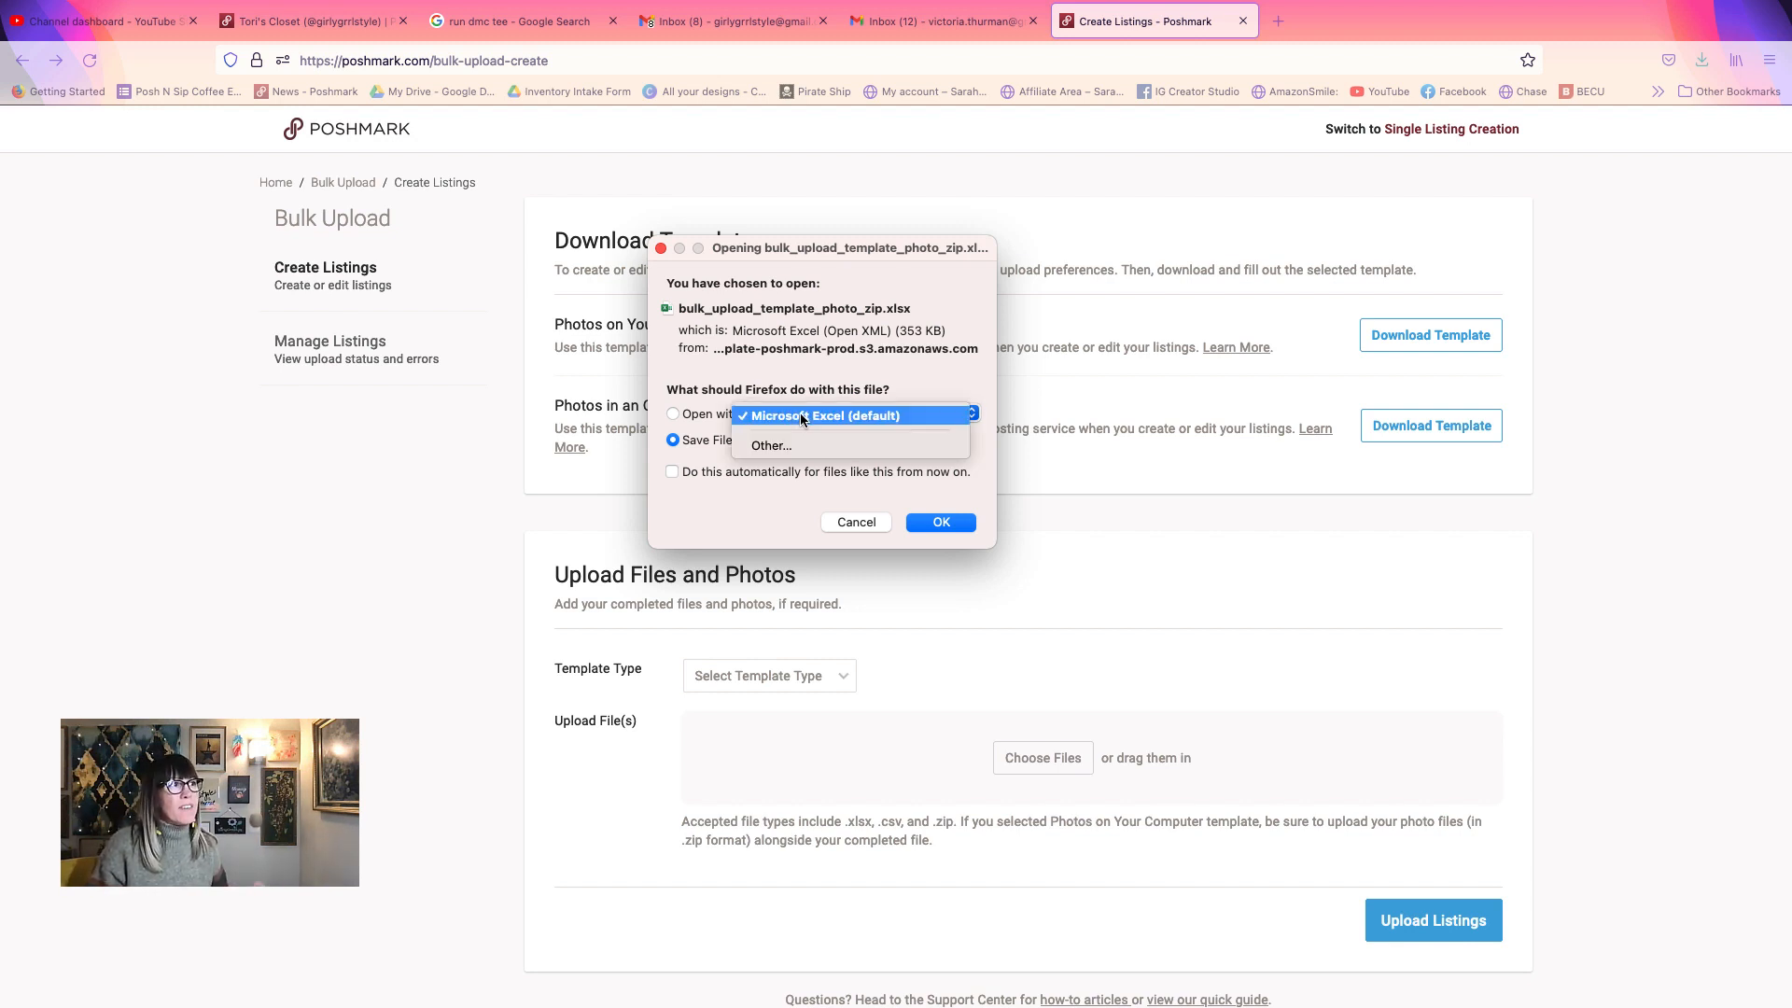
click(779, 532)
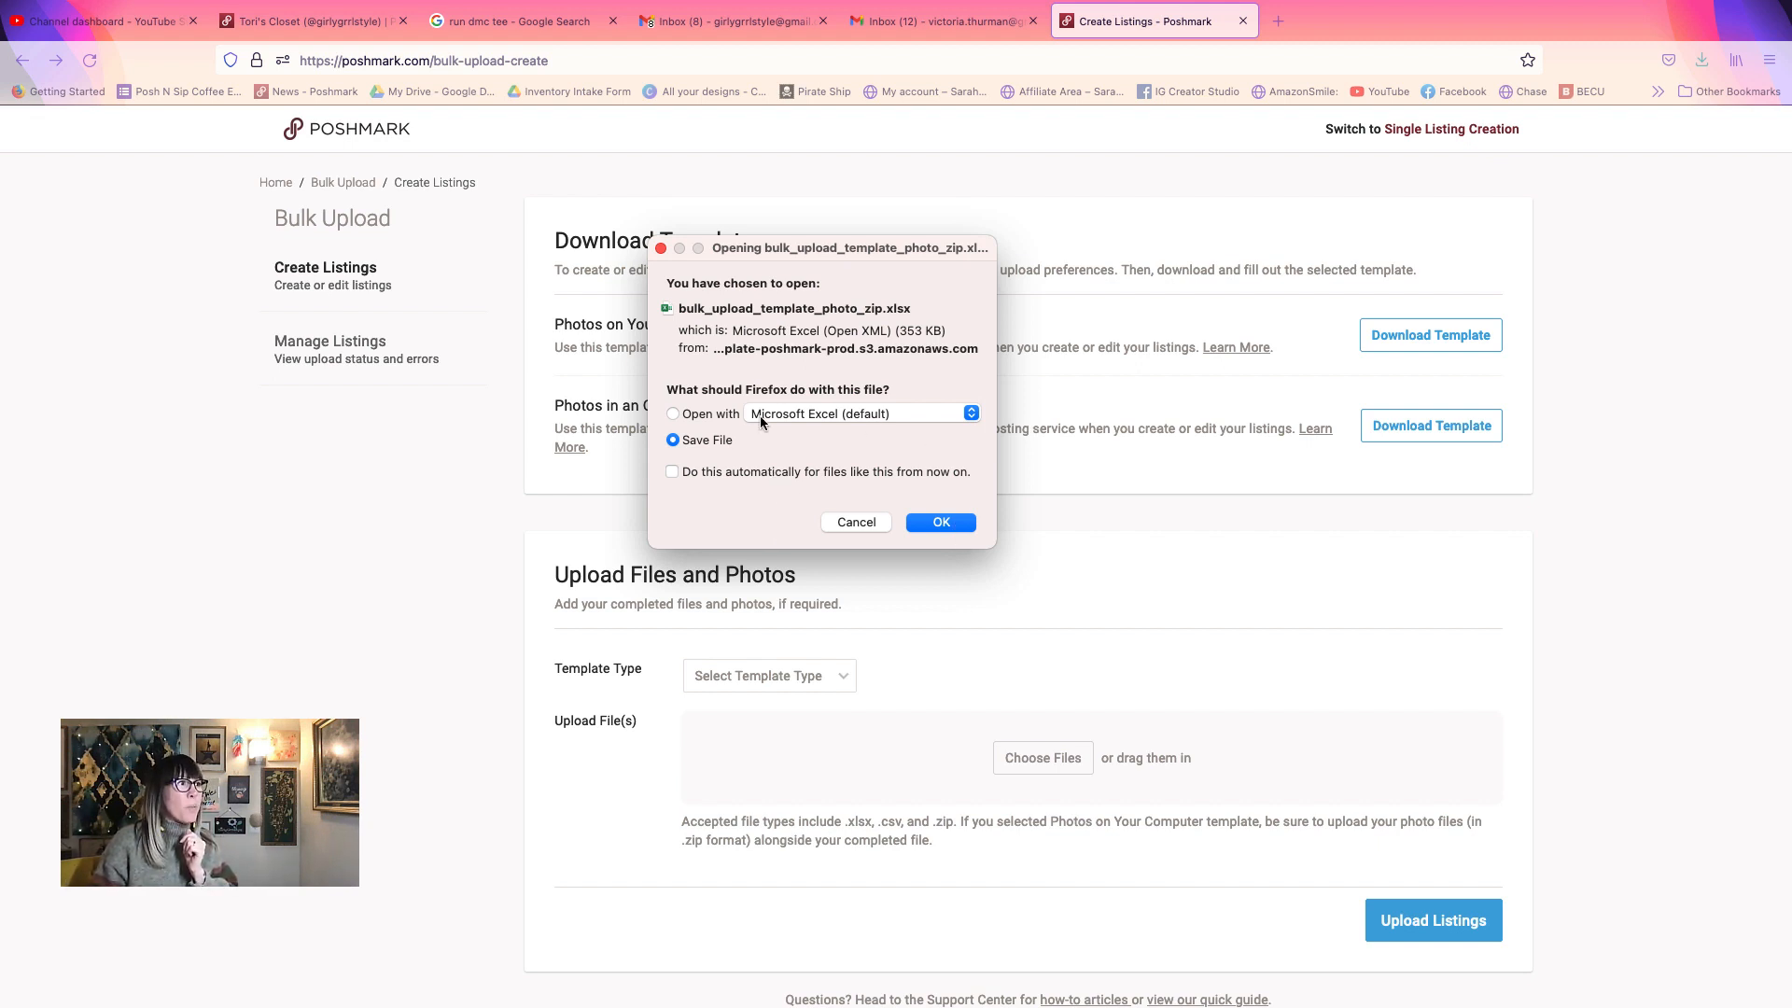
click(675, 416)
click(830, 412)
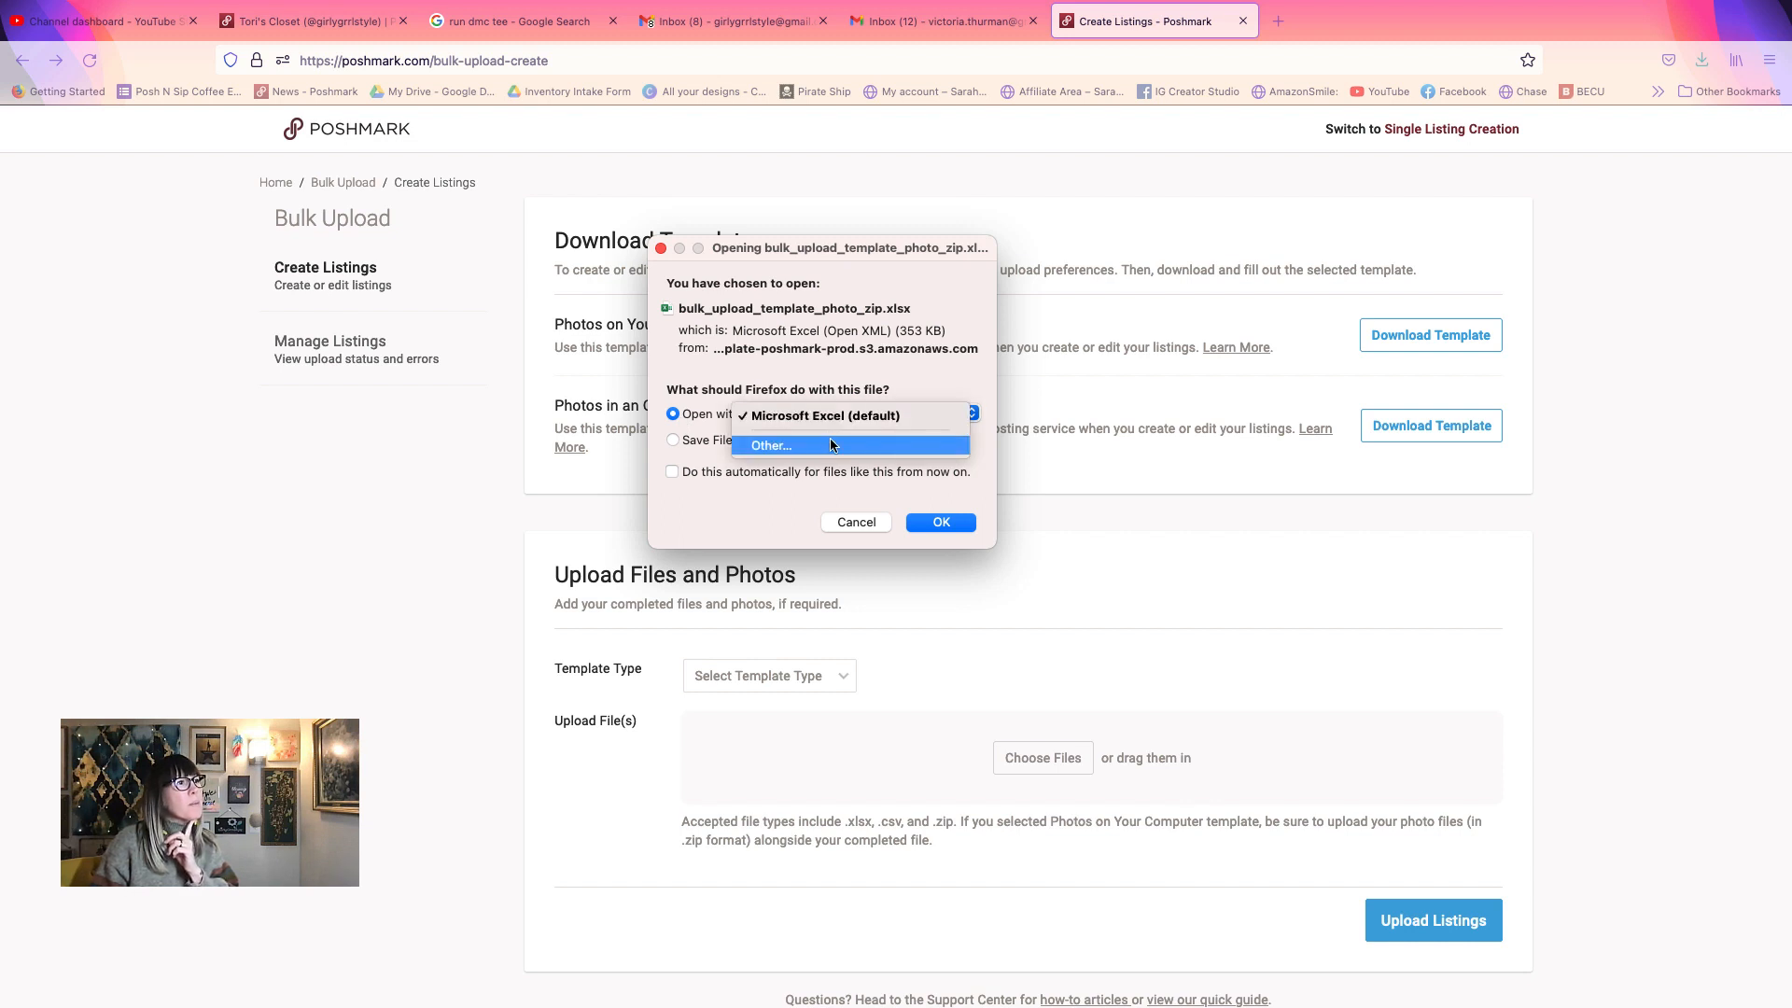
click(957, 530)
click(956, 530)
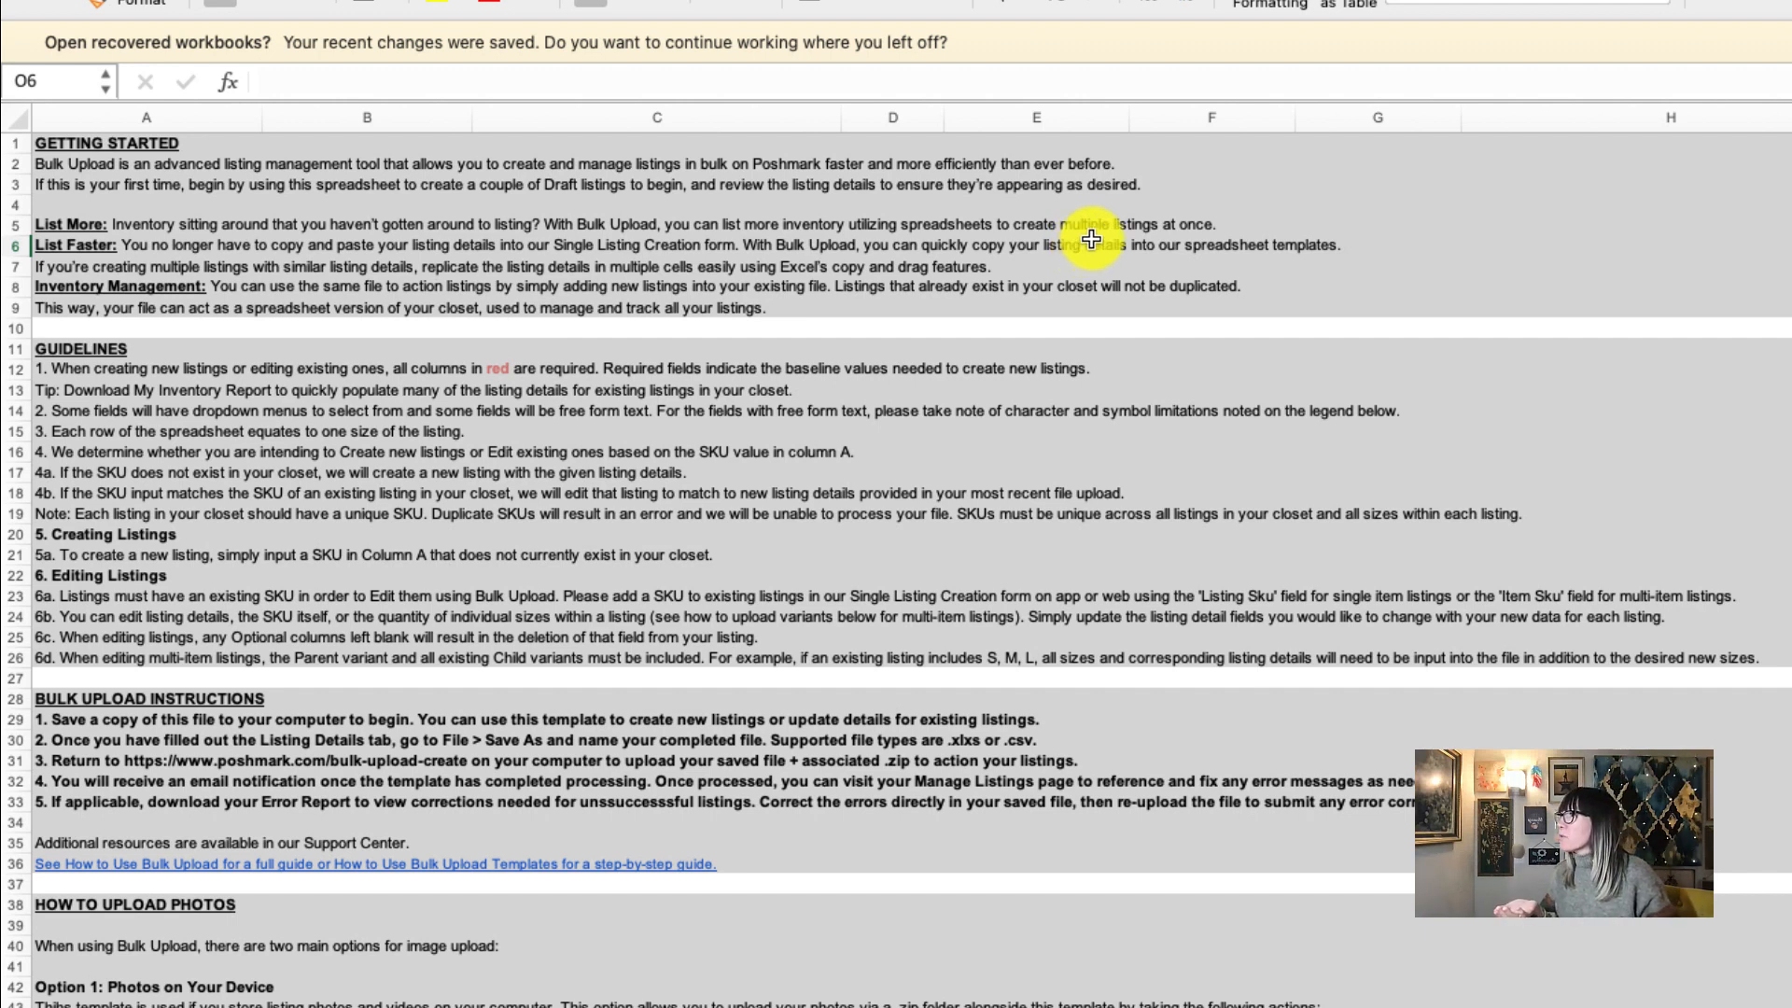
- Read the Getting Started and Guidelines sections of the template, including the rules for creating and editing listings
scroll(262, 266, down, 1)
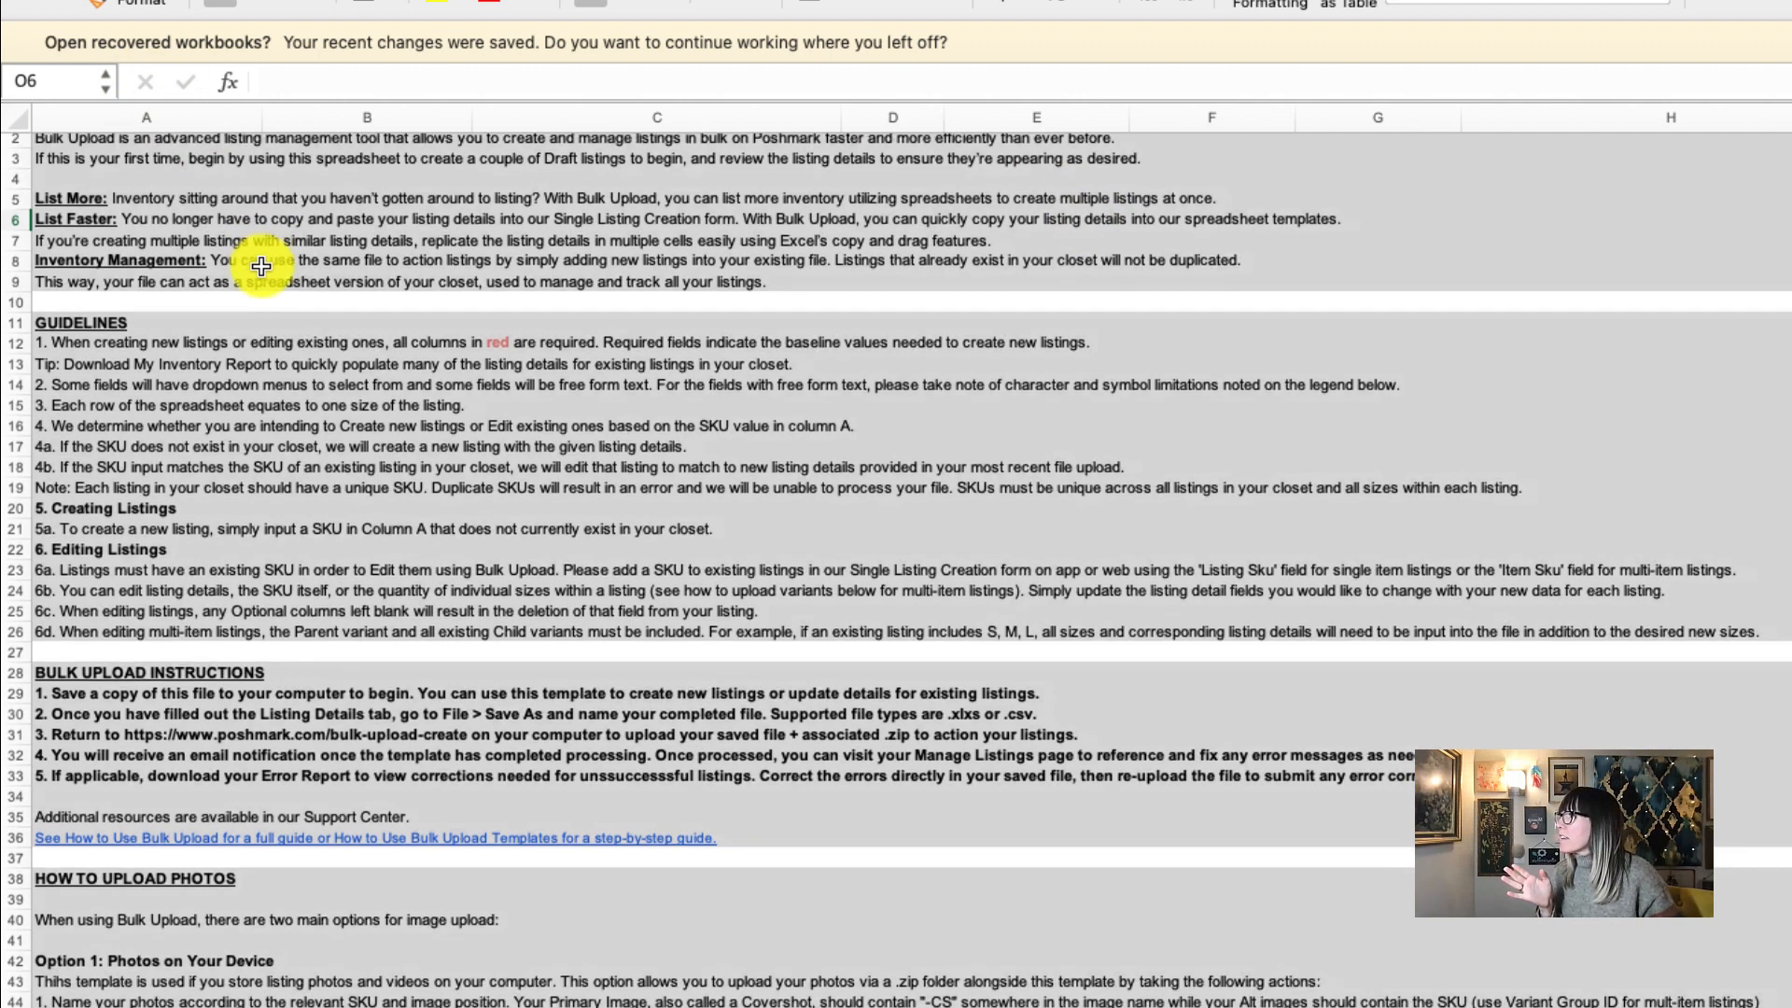
scroll(262, 266, down, 3)
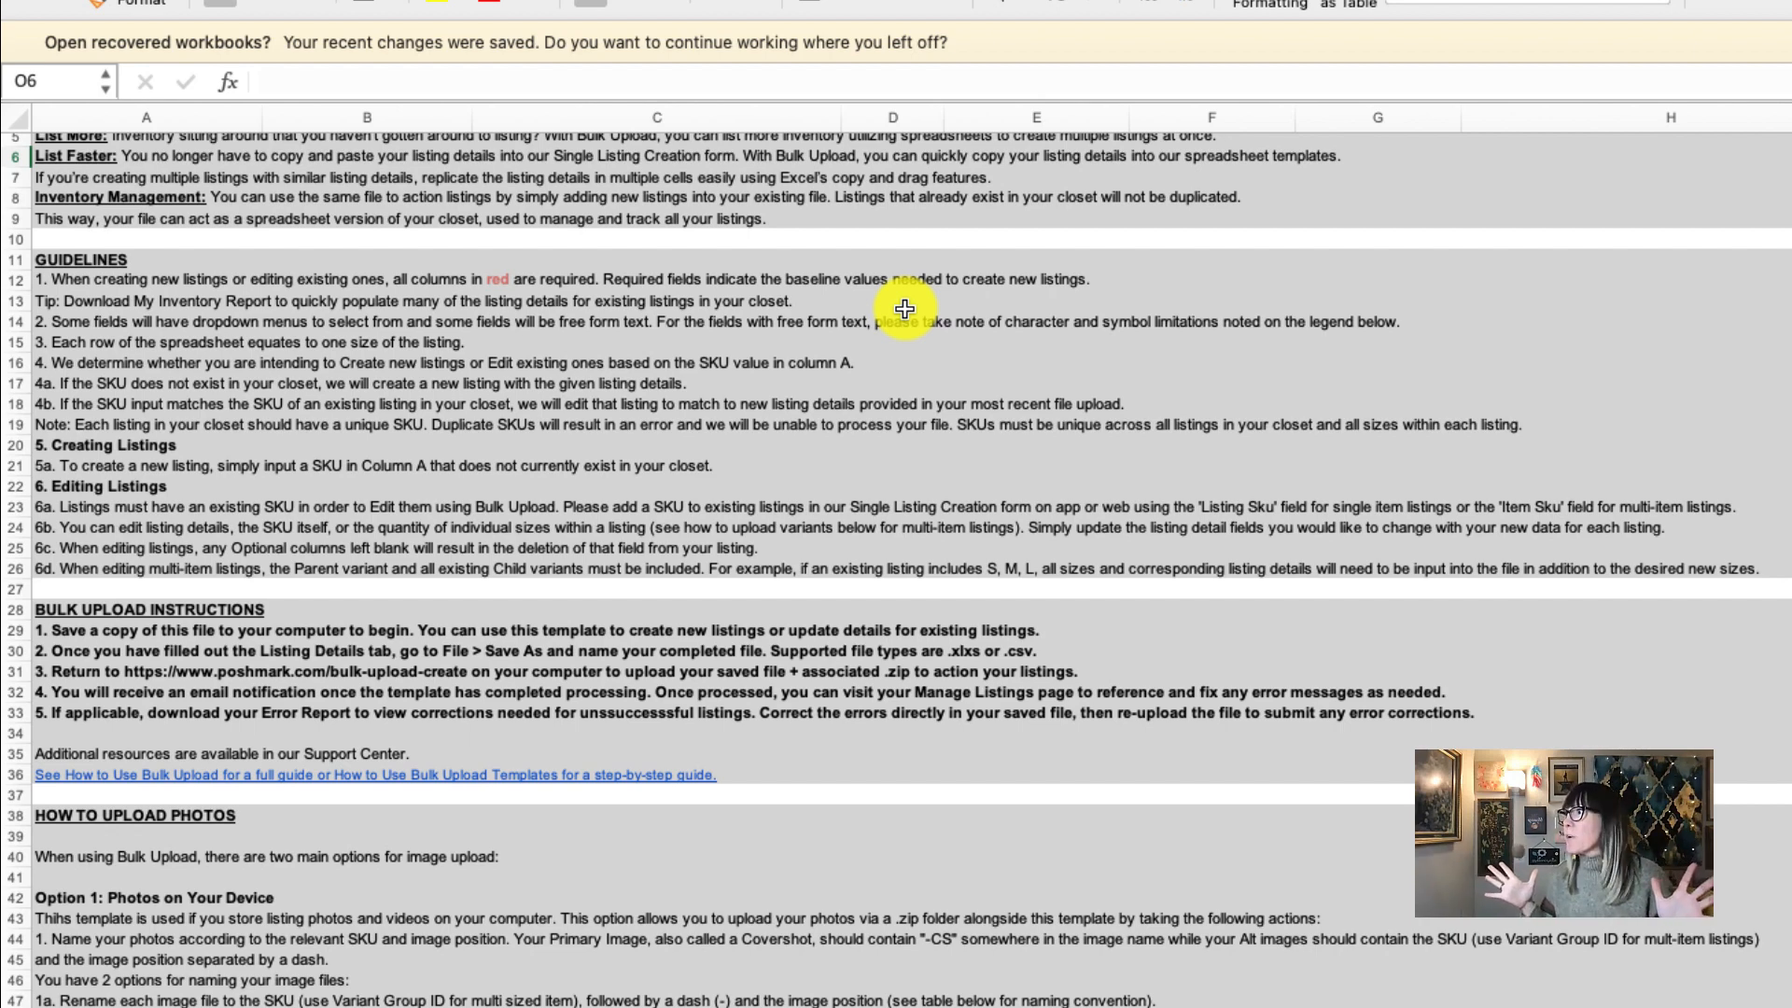
scroll(904, 309, up, 3)
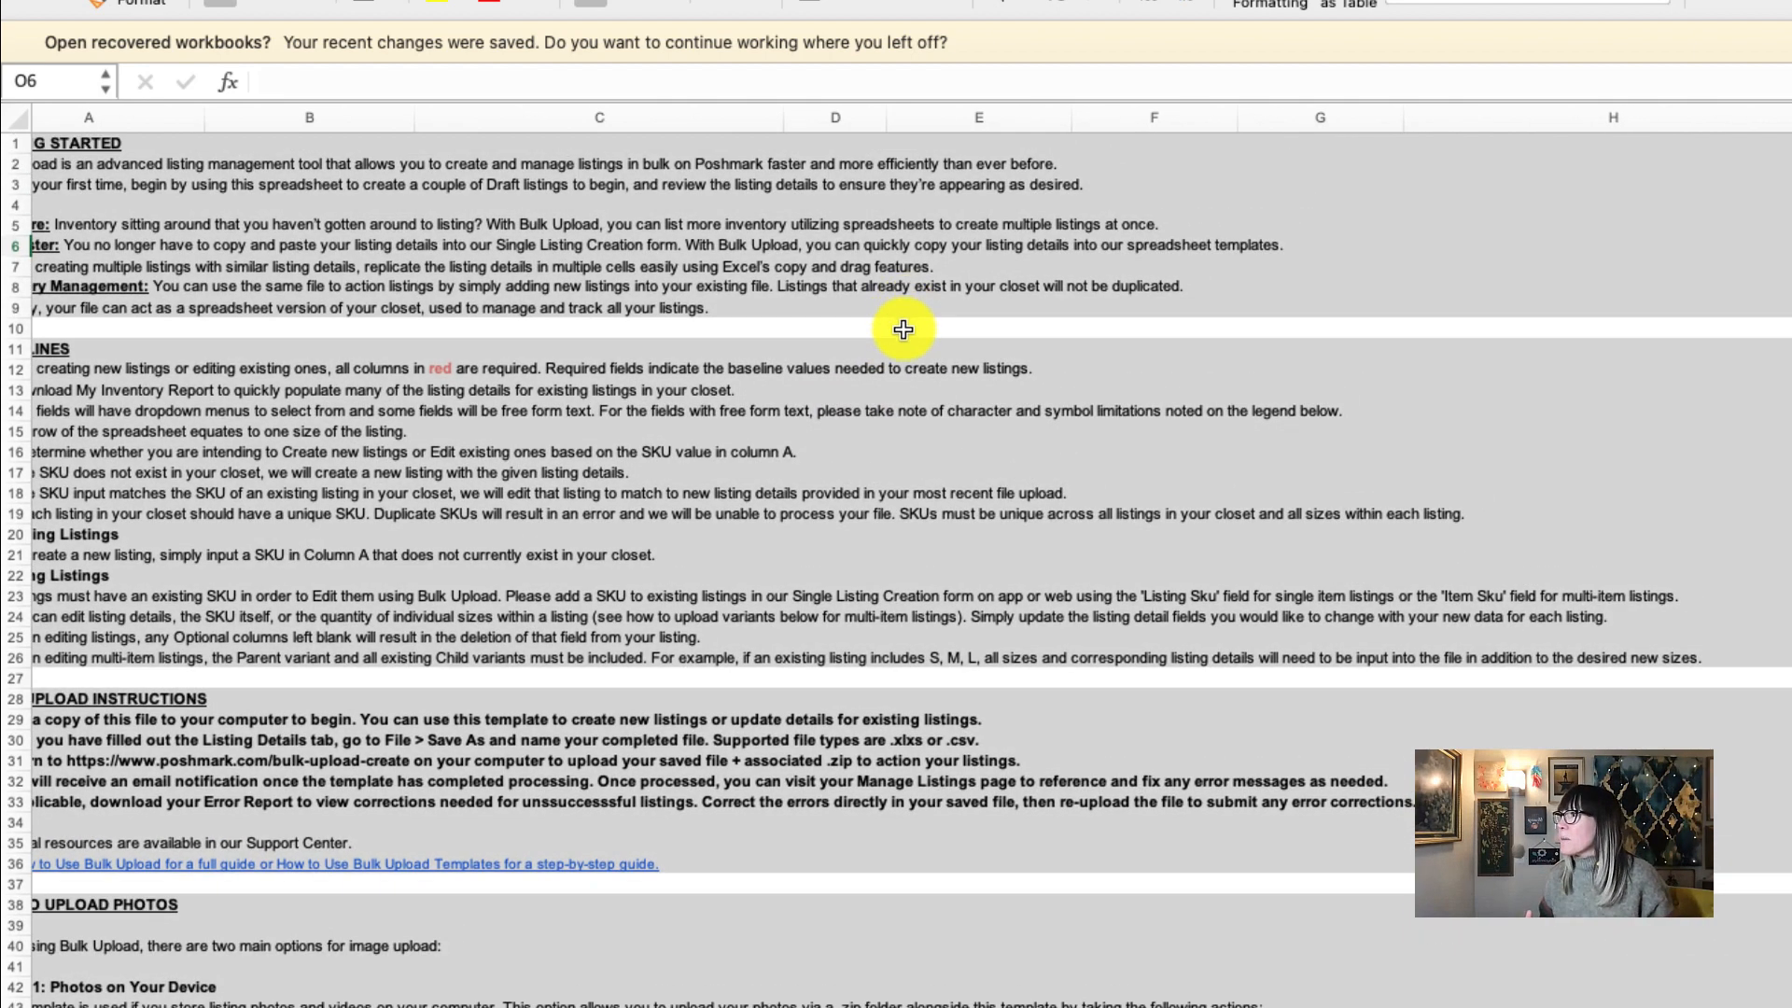
scroll(1038, 342, down, 2)
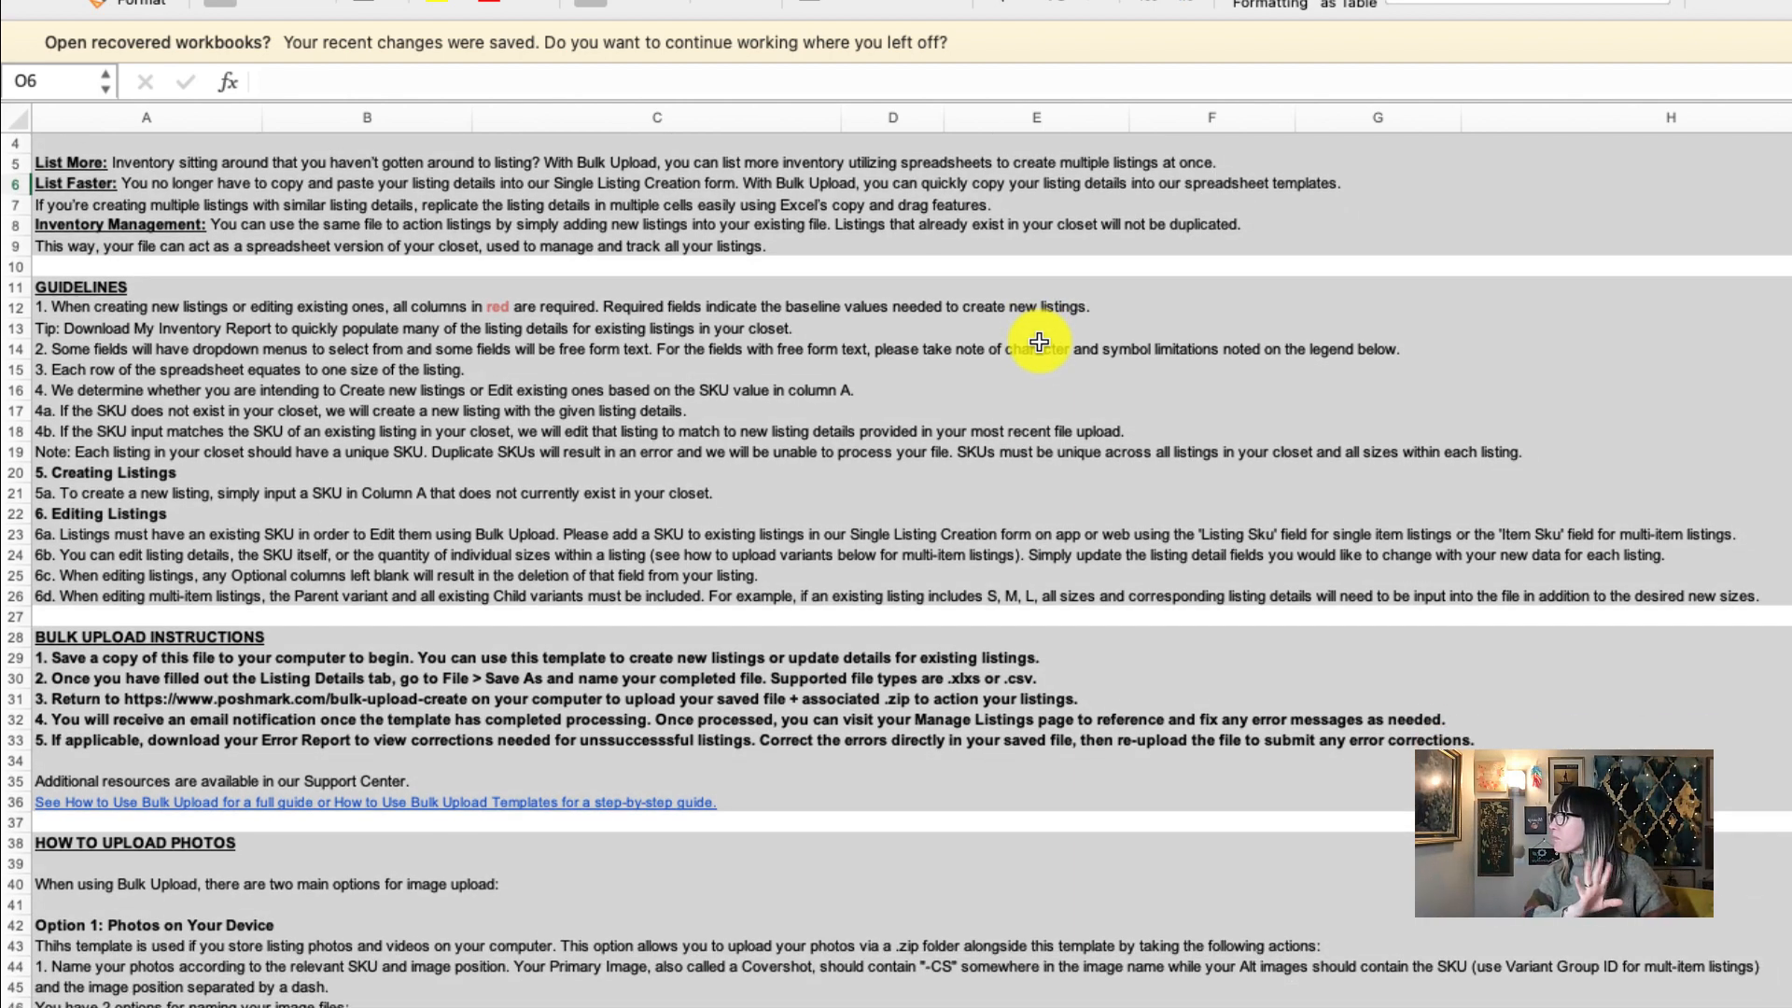
scroll(292, 340, down, 1)
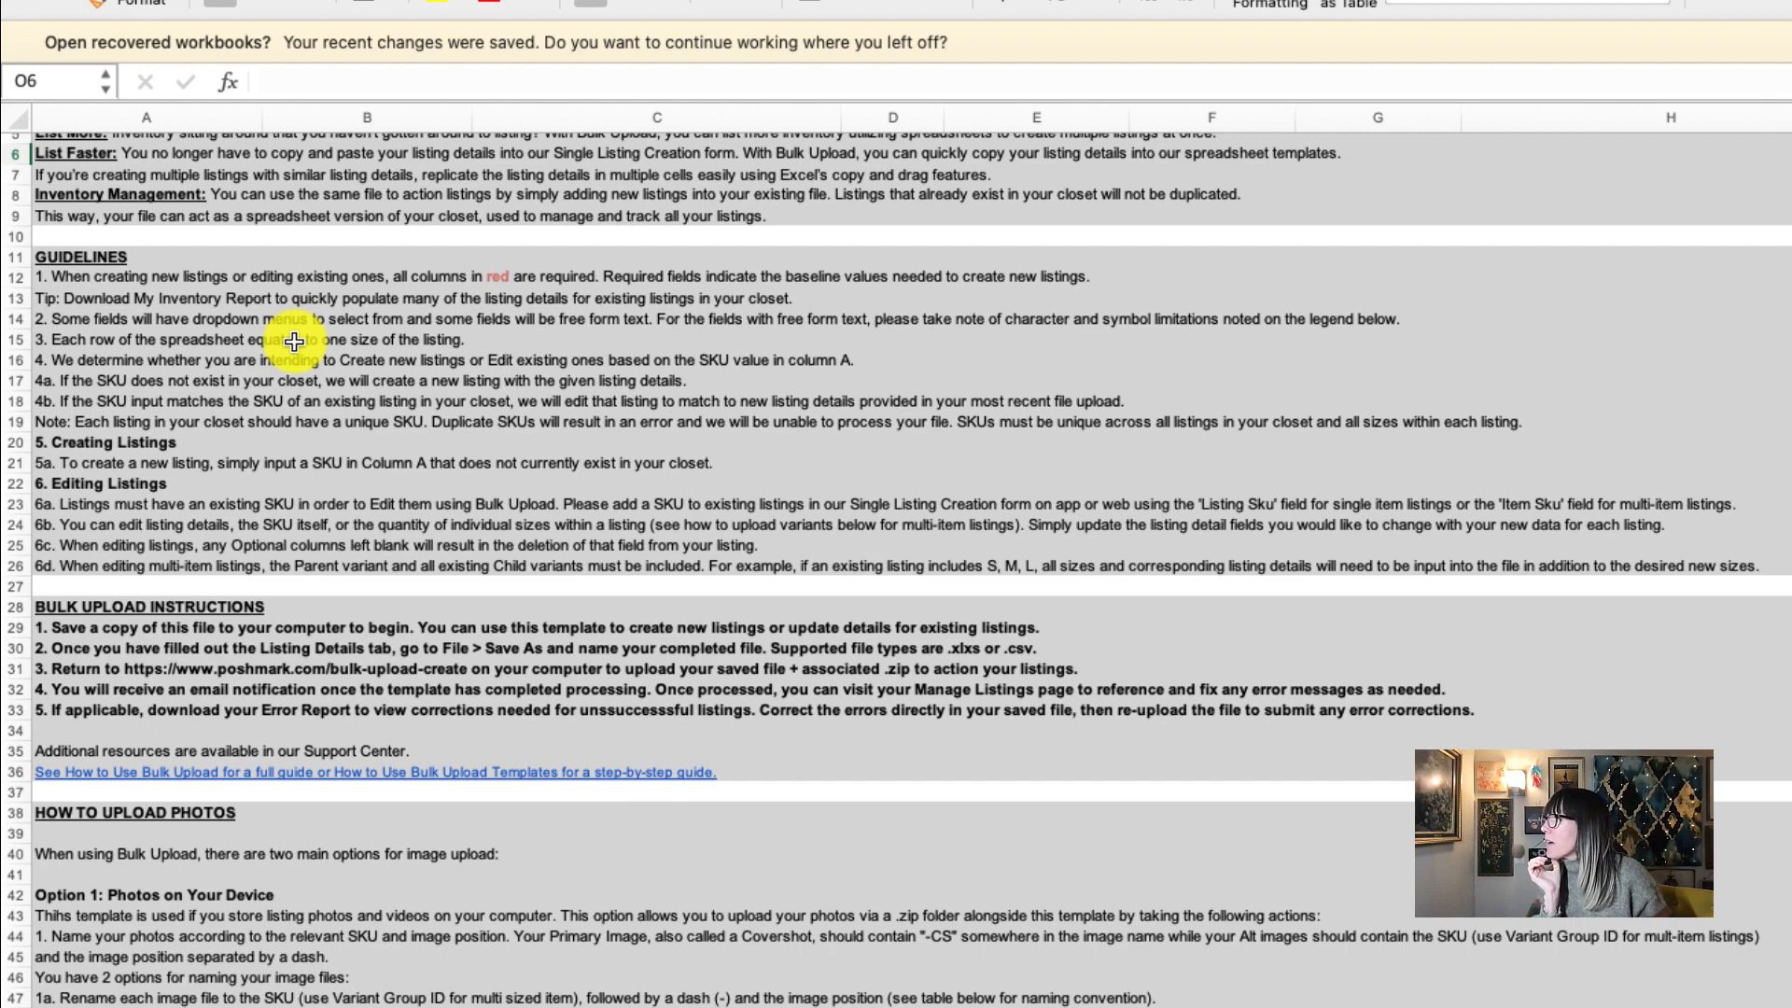
scroll(294, 342, down, 5)
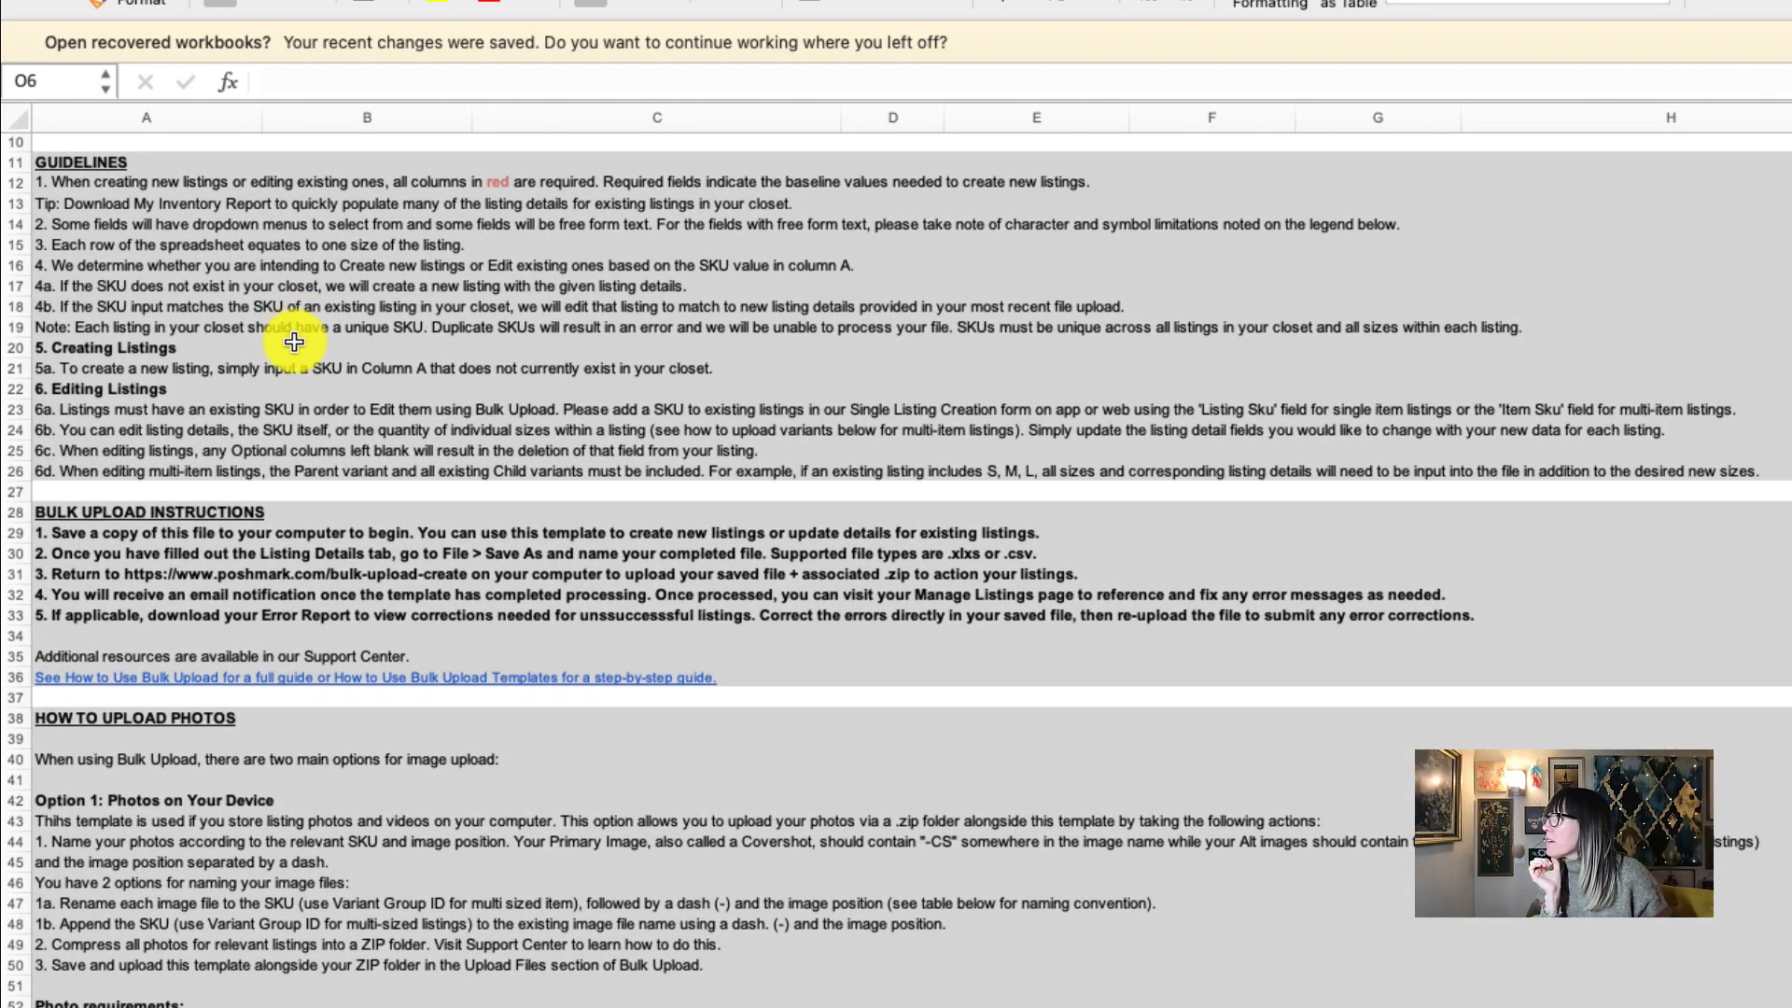
scroll(294, 342, down, 4)
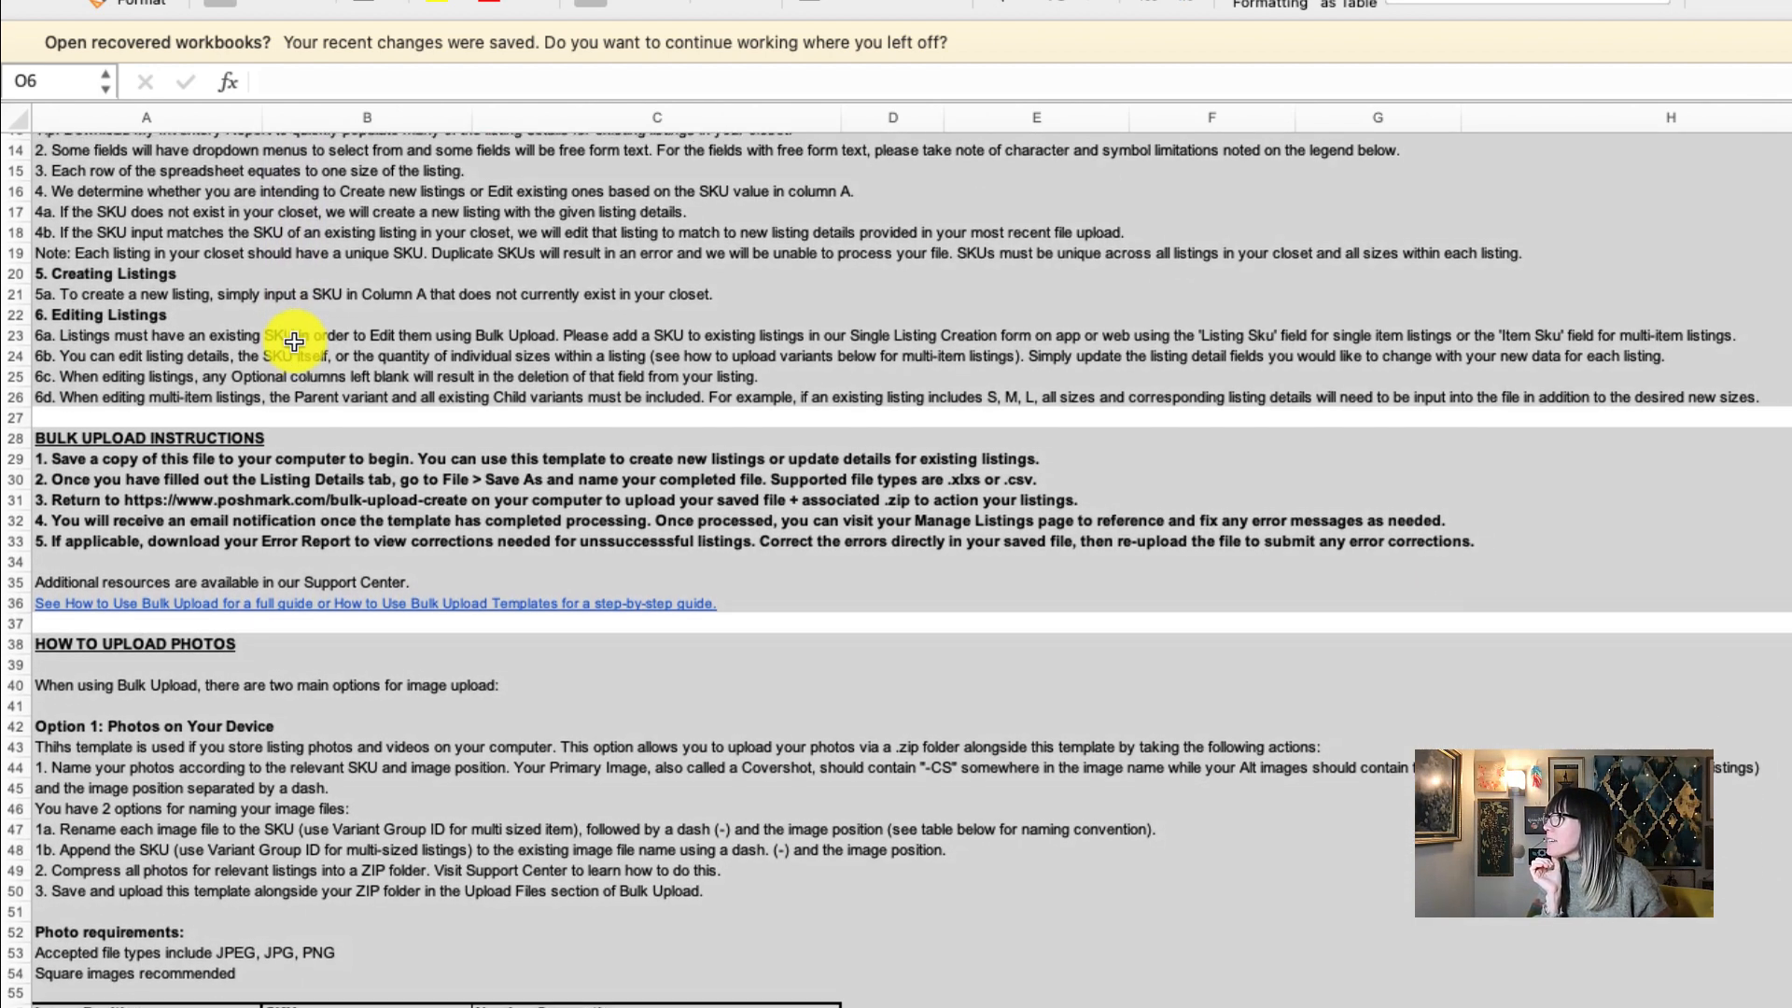
scroll(294, 341, down, 3)
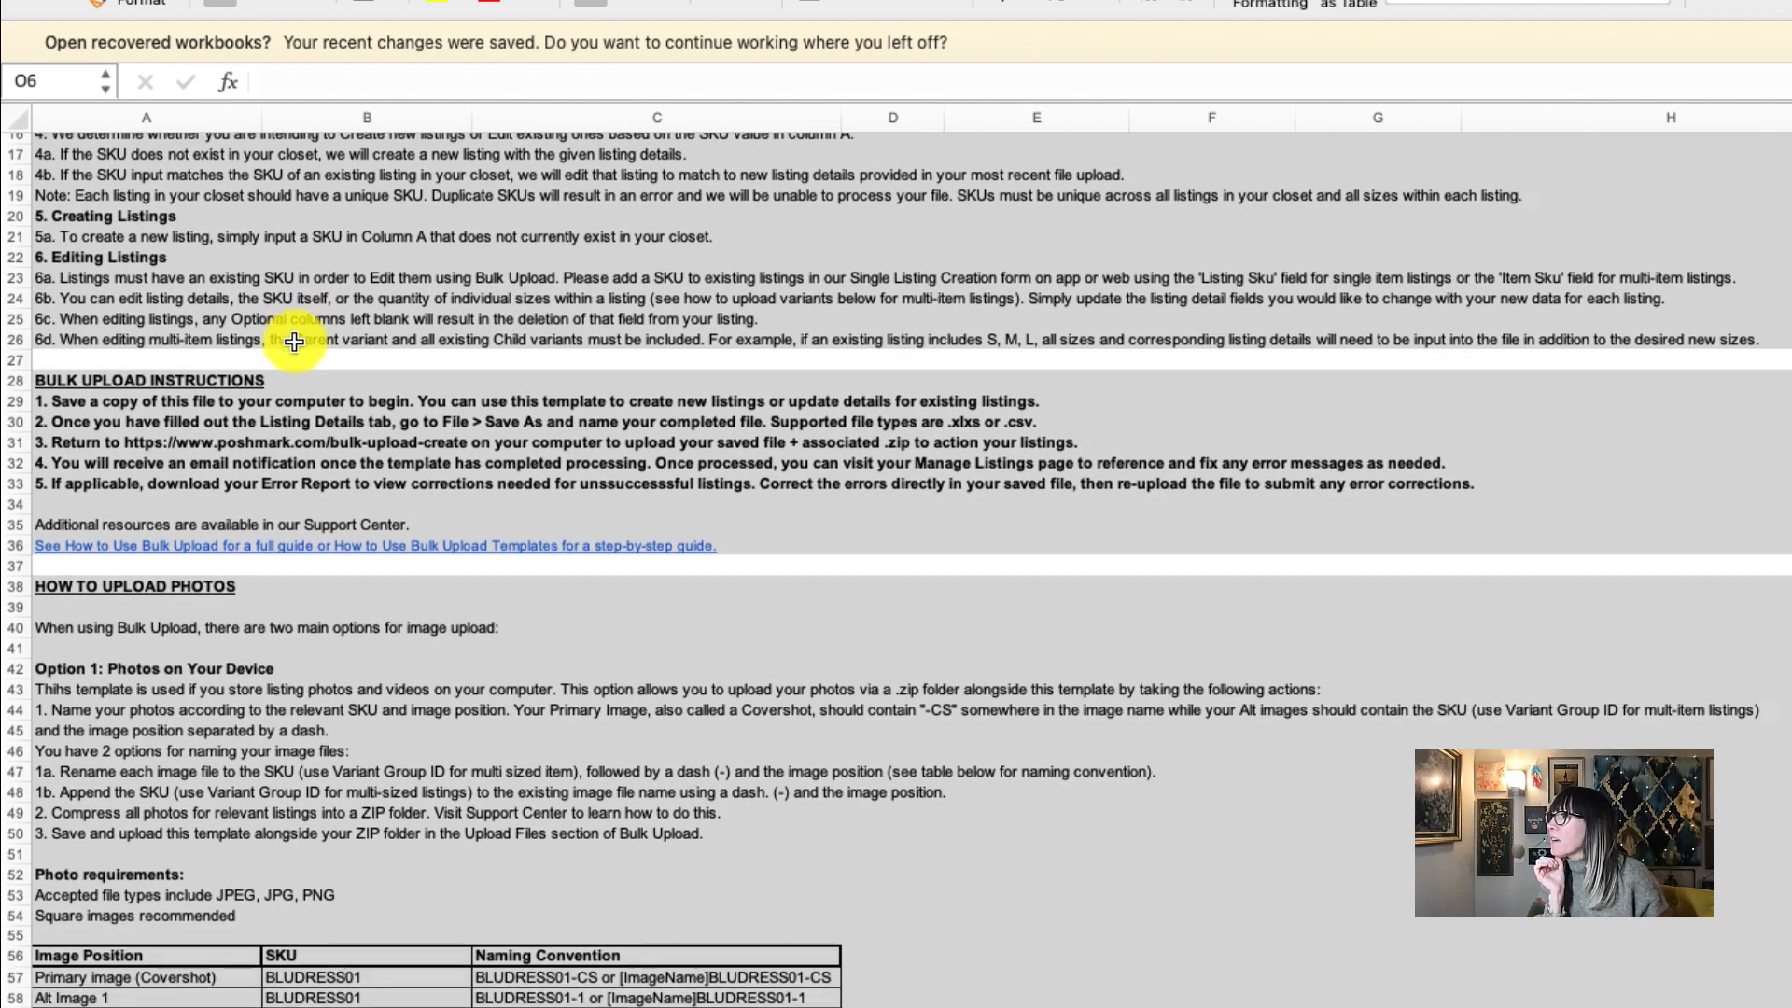
scroll(294, 342, down, 3)
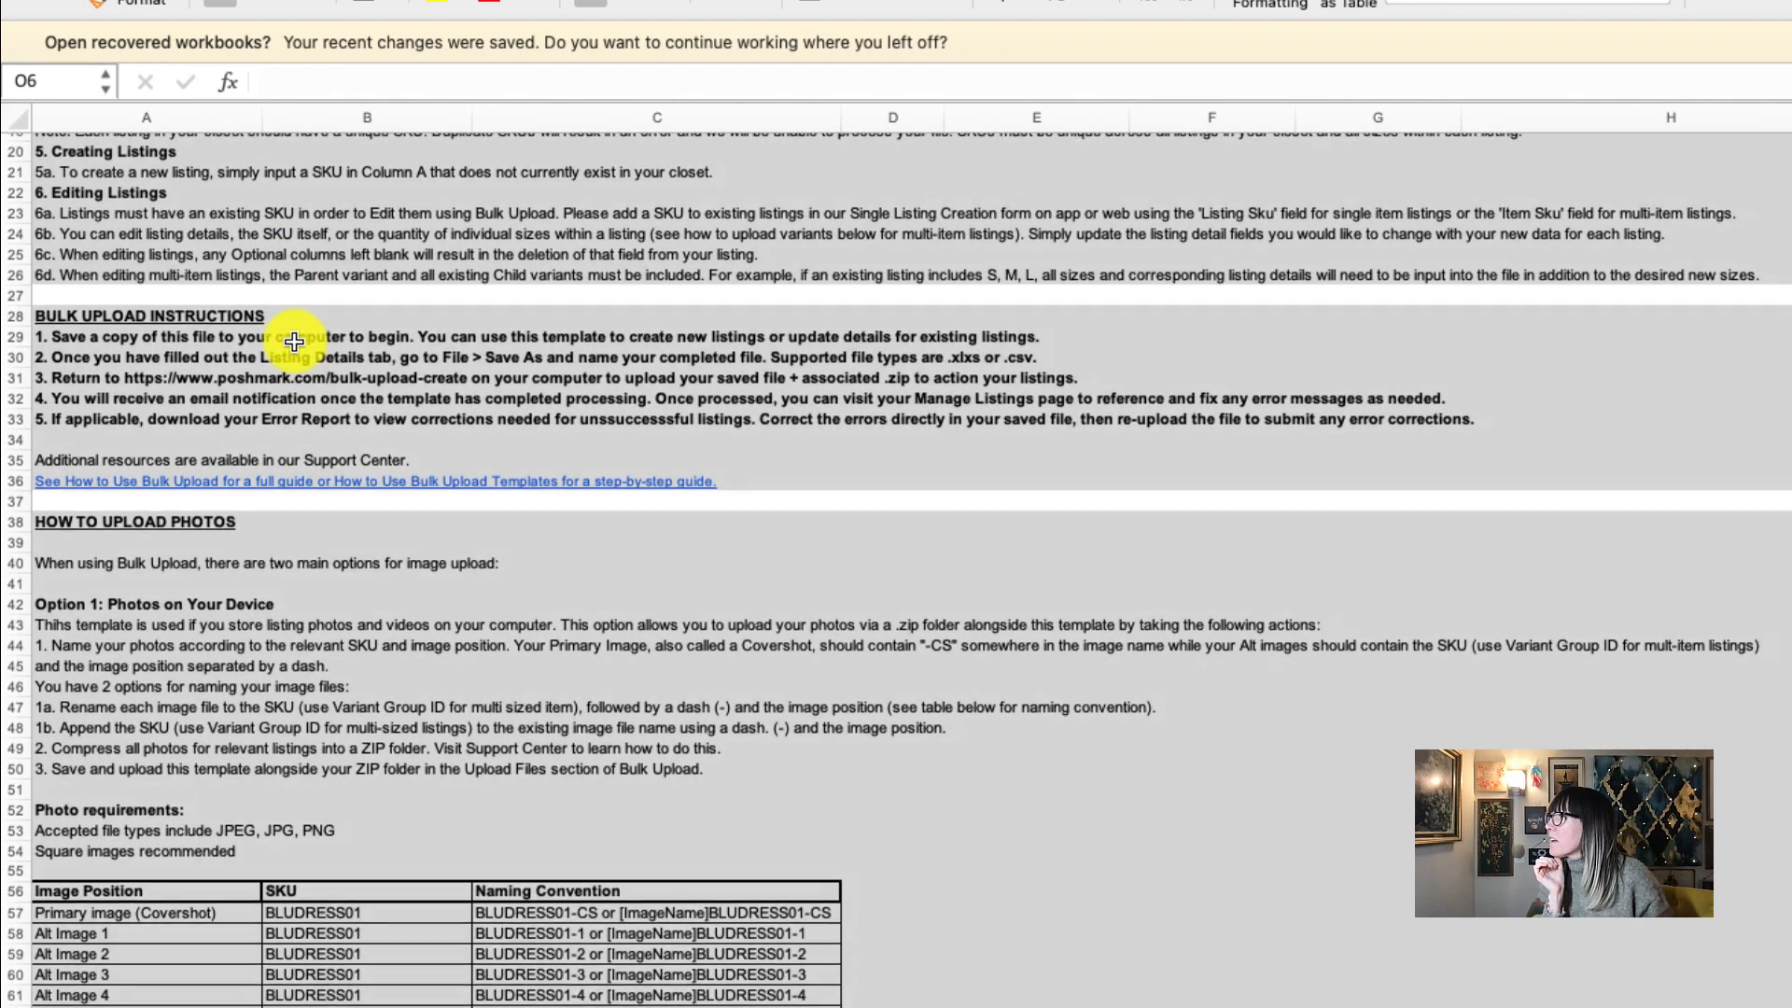
- Read the Bulk Upload Instructions, How to Upload Photos and How to Upload Variants sections down to Table 1.1
scroll(294, 342, down, 4)
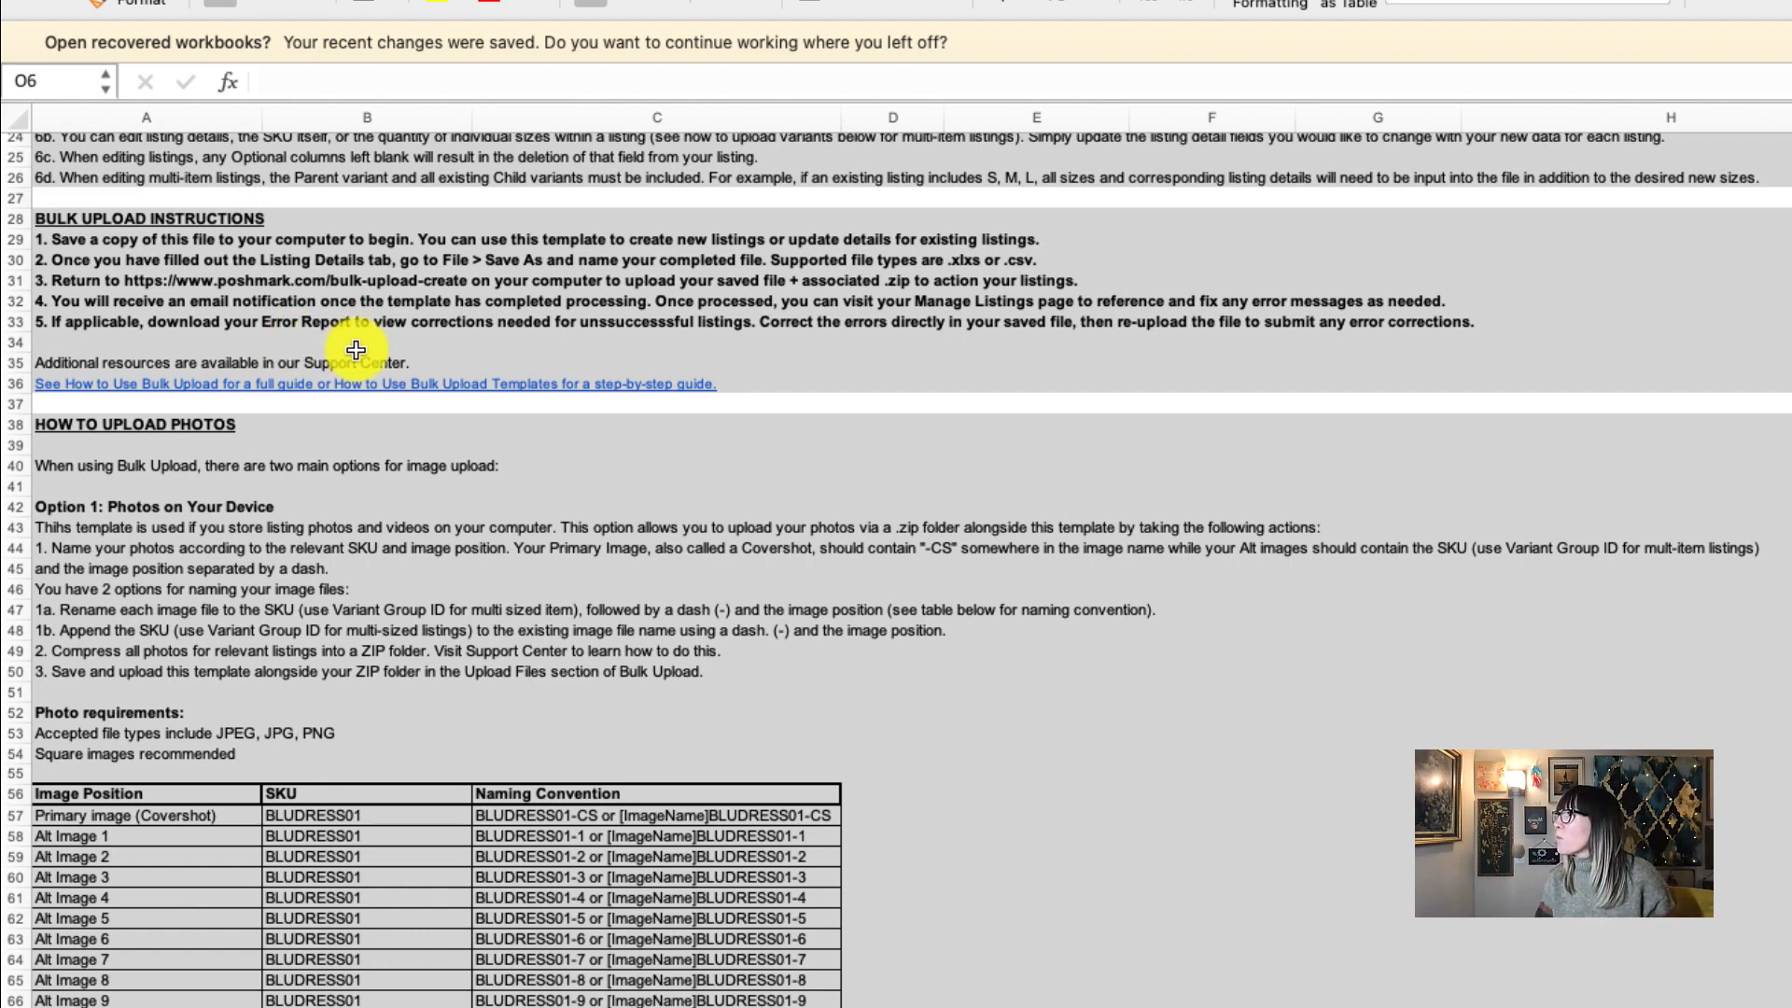
scroll(414, 339, down, 2)
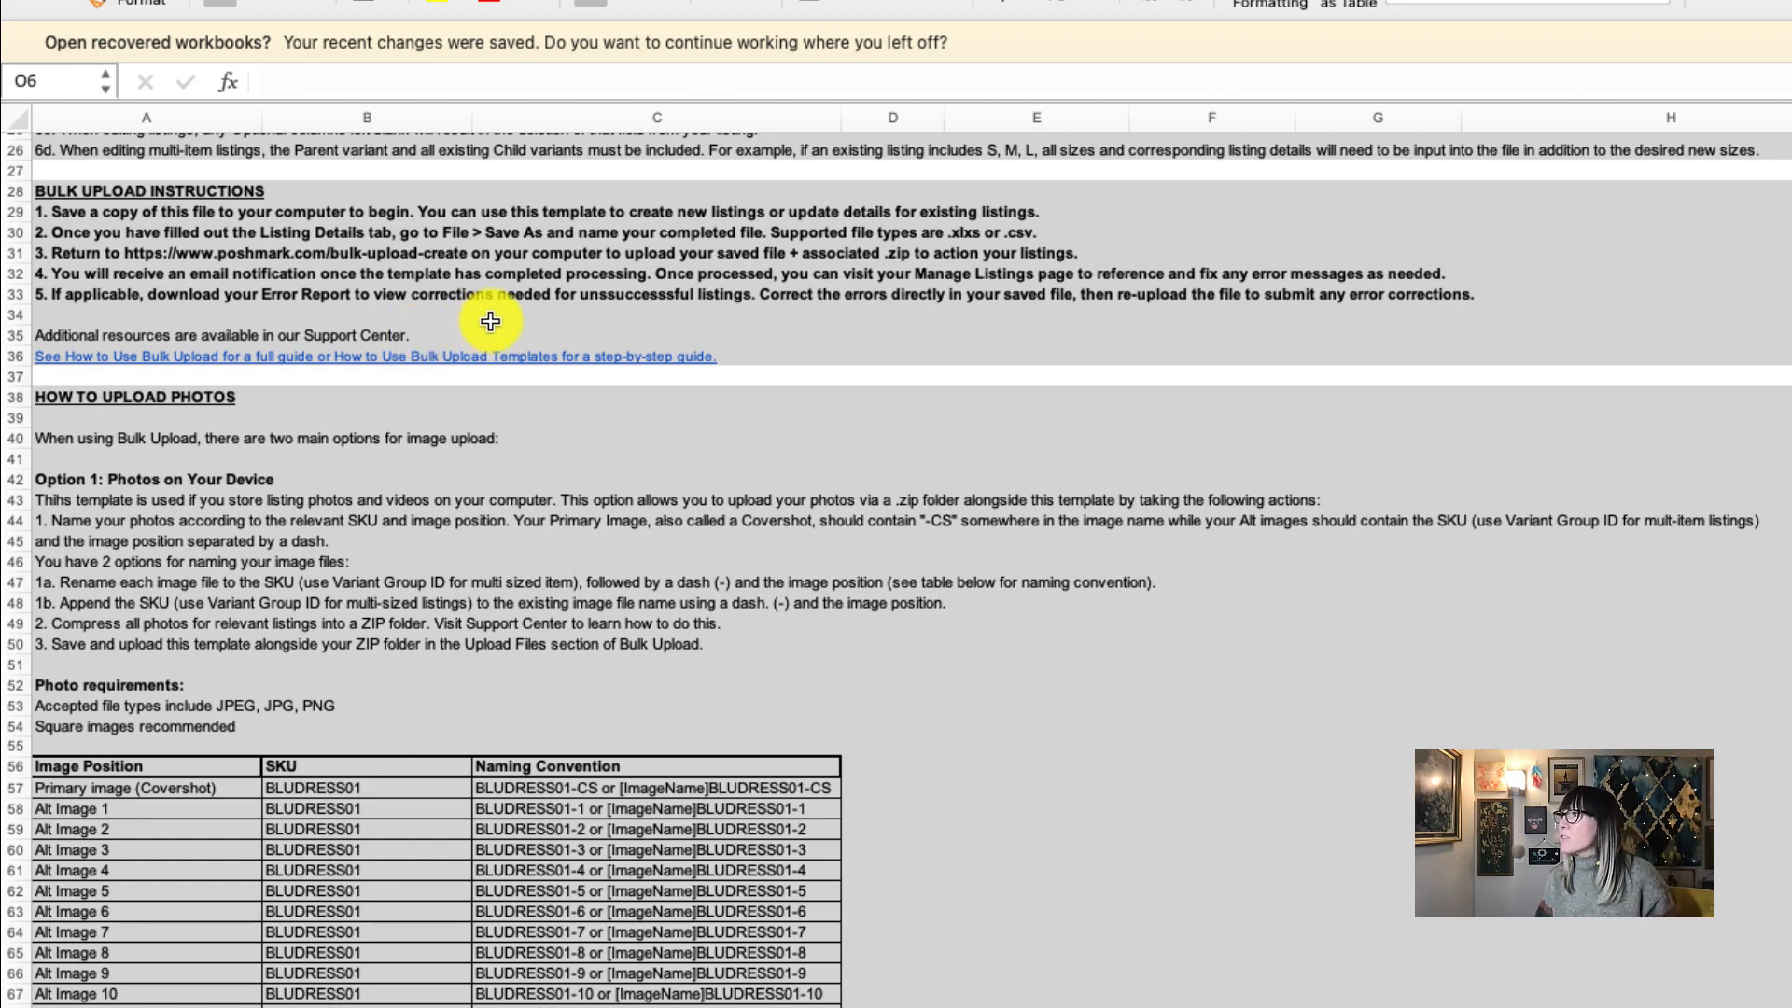
click(1078, 235)
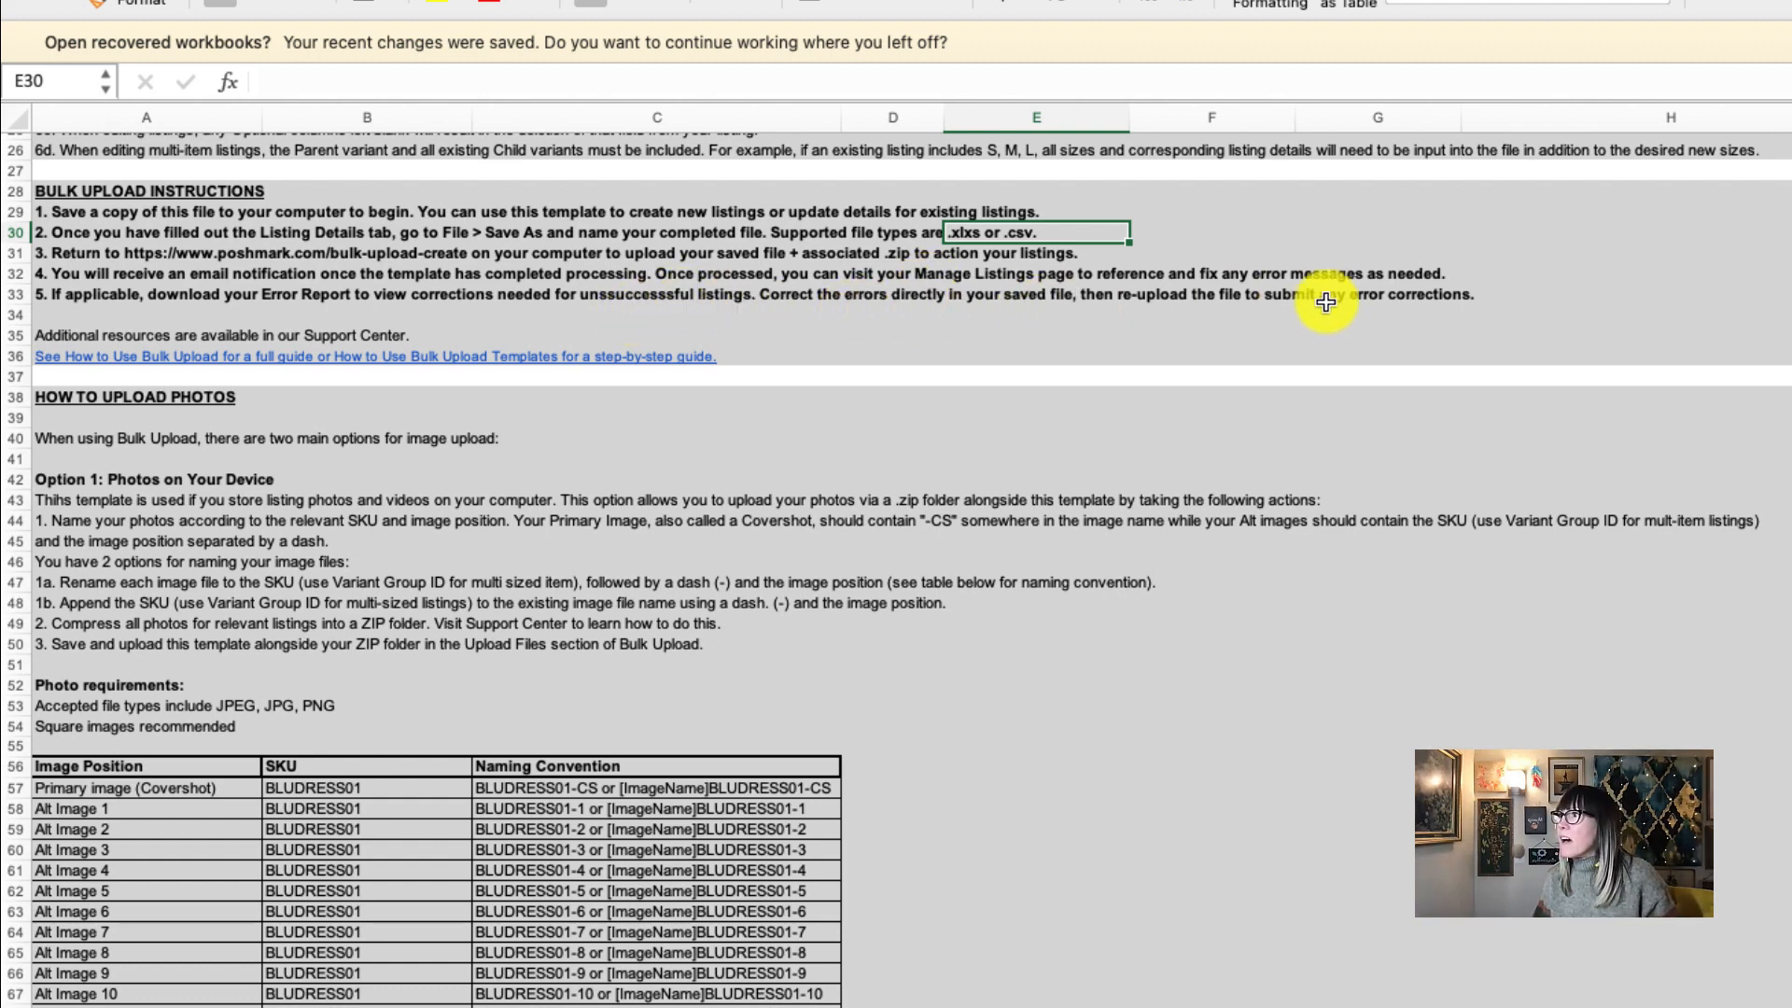
scroll(974, 325, down, 1)
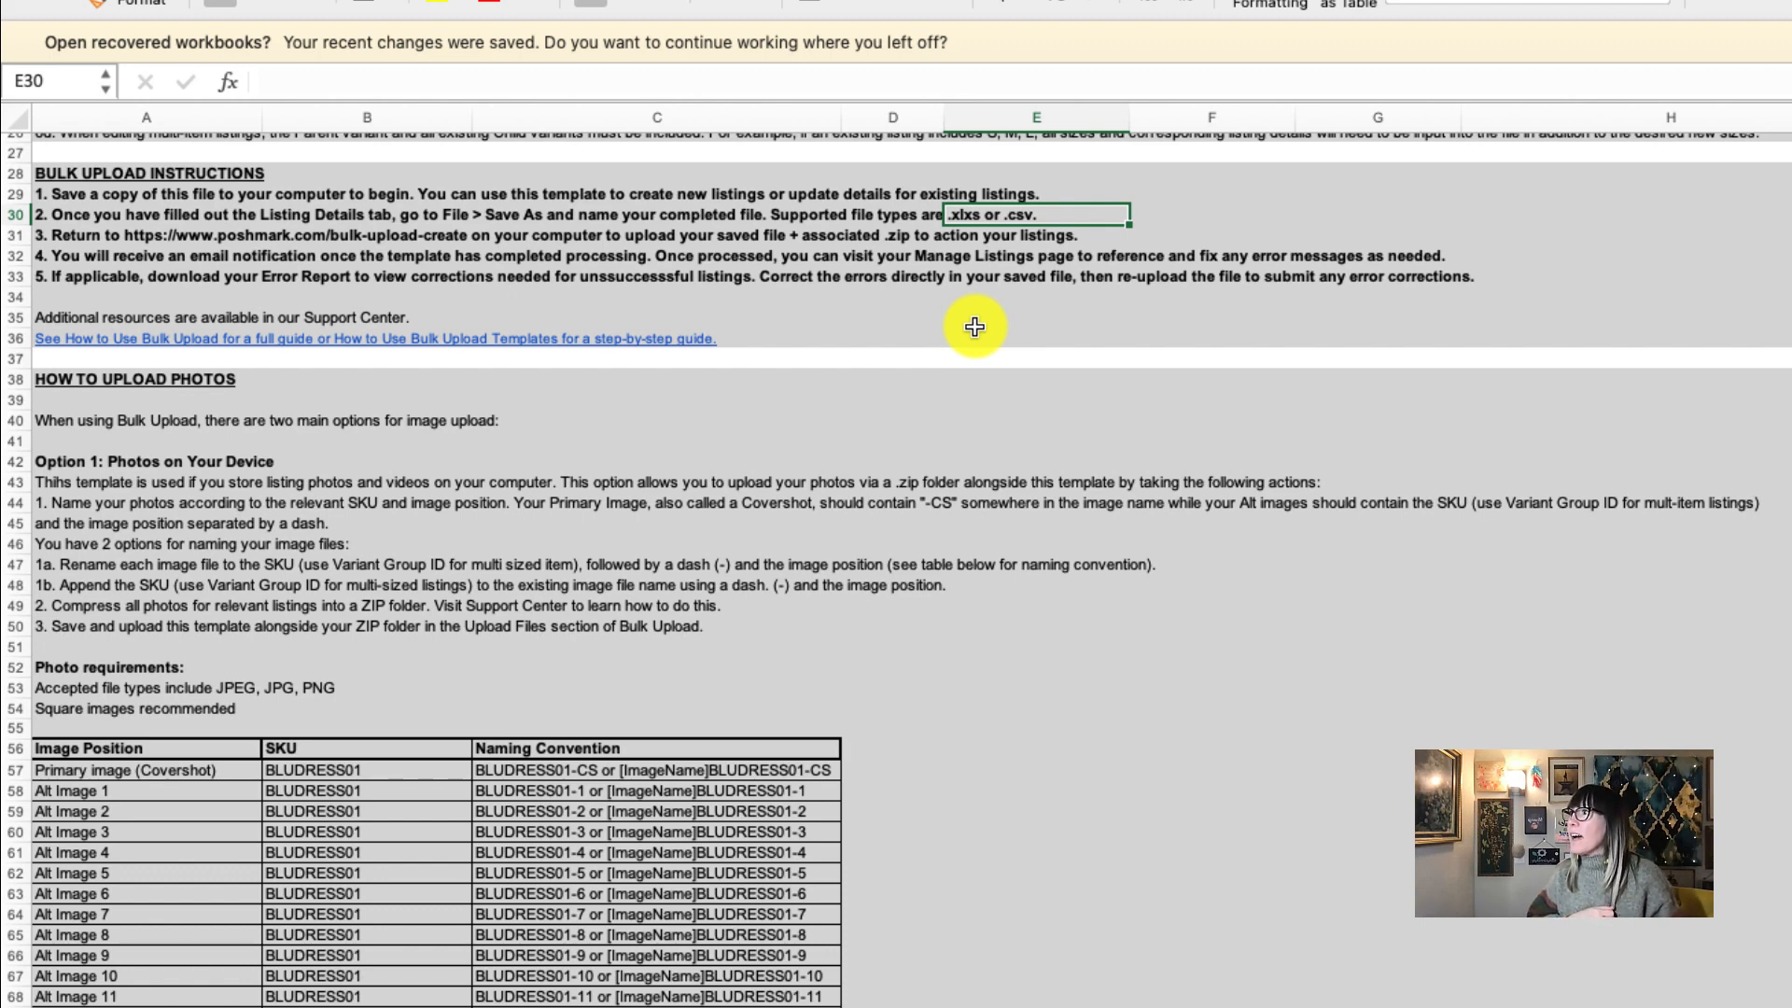
scroll(977, 338, down, 1)
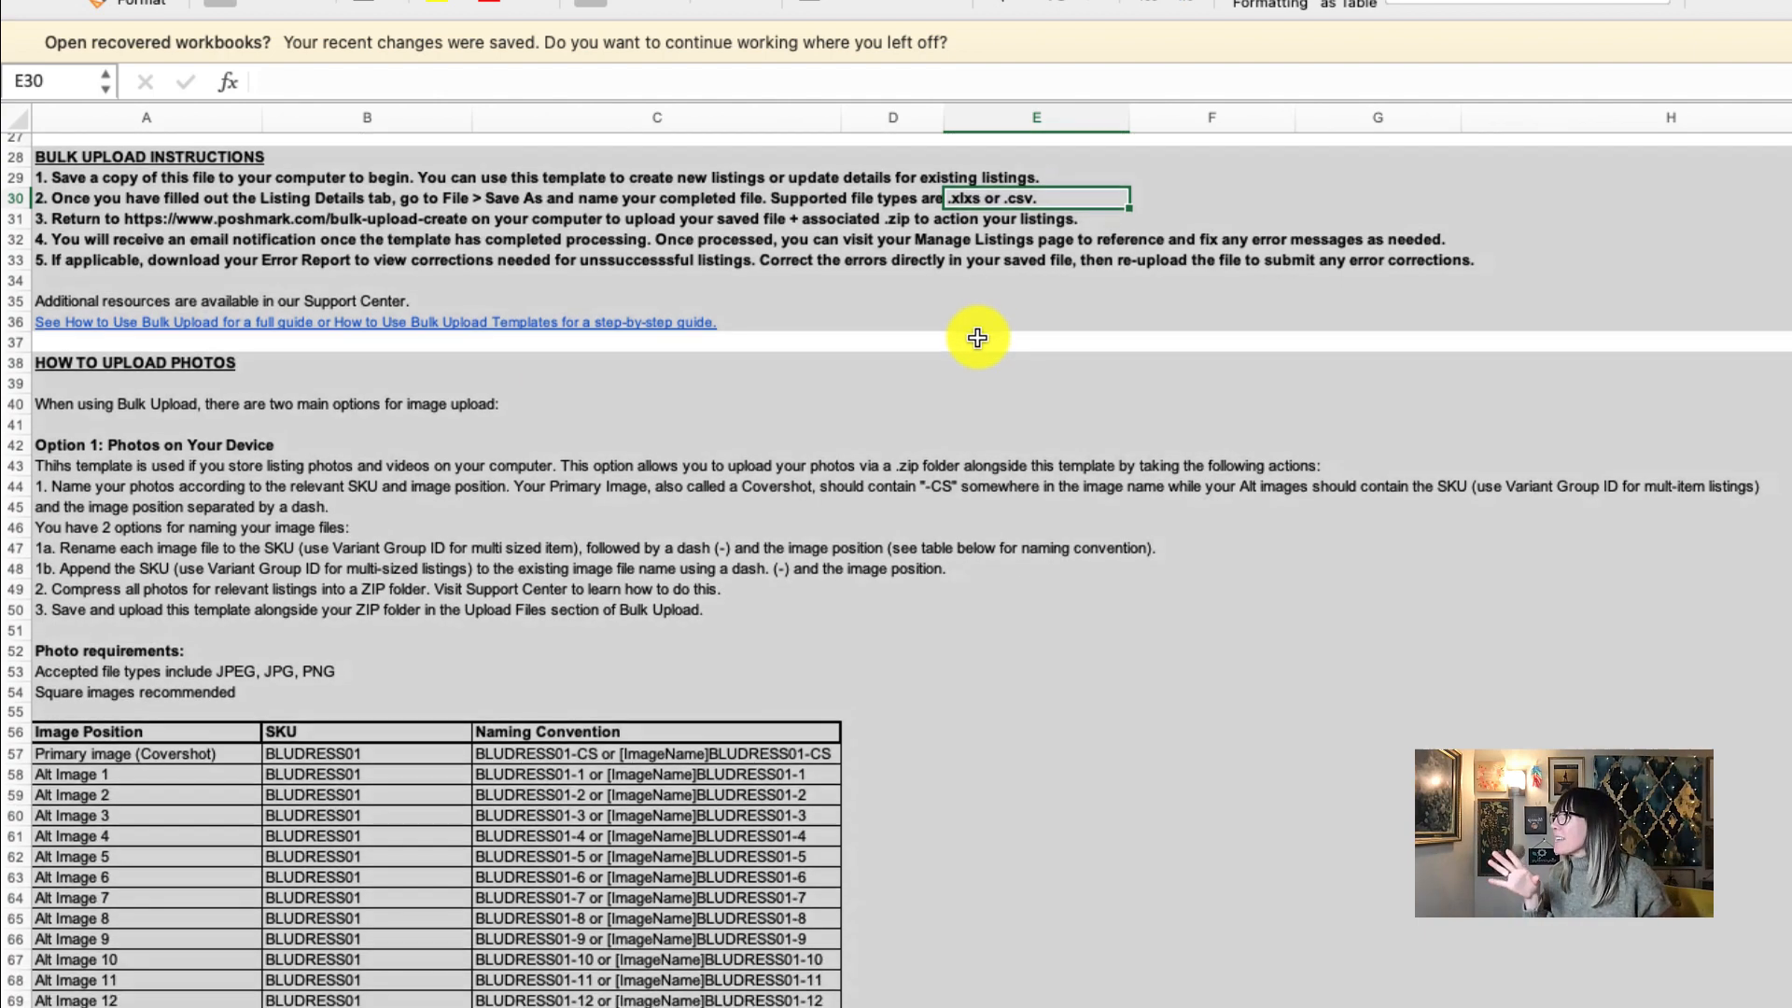
scroll(977, 338, down, 3)
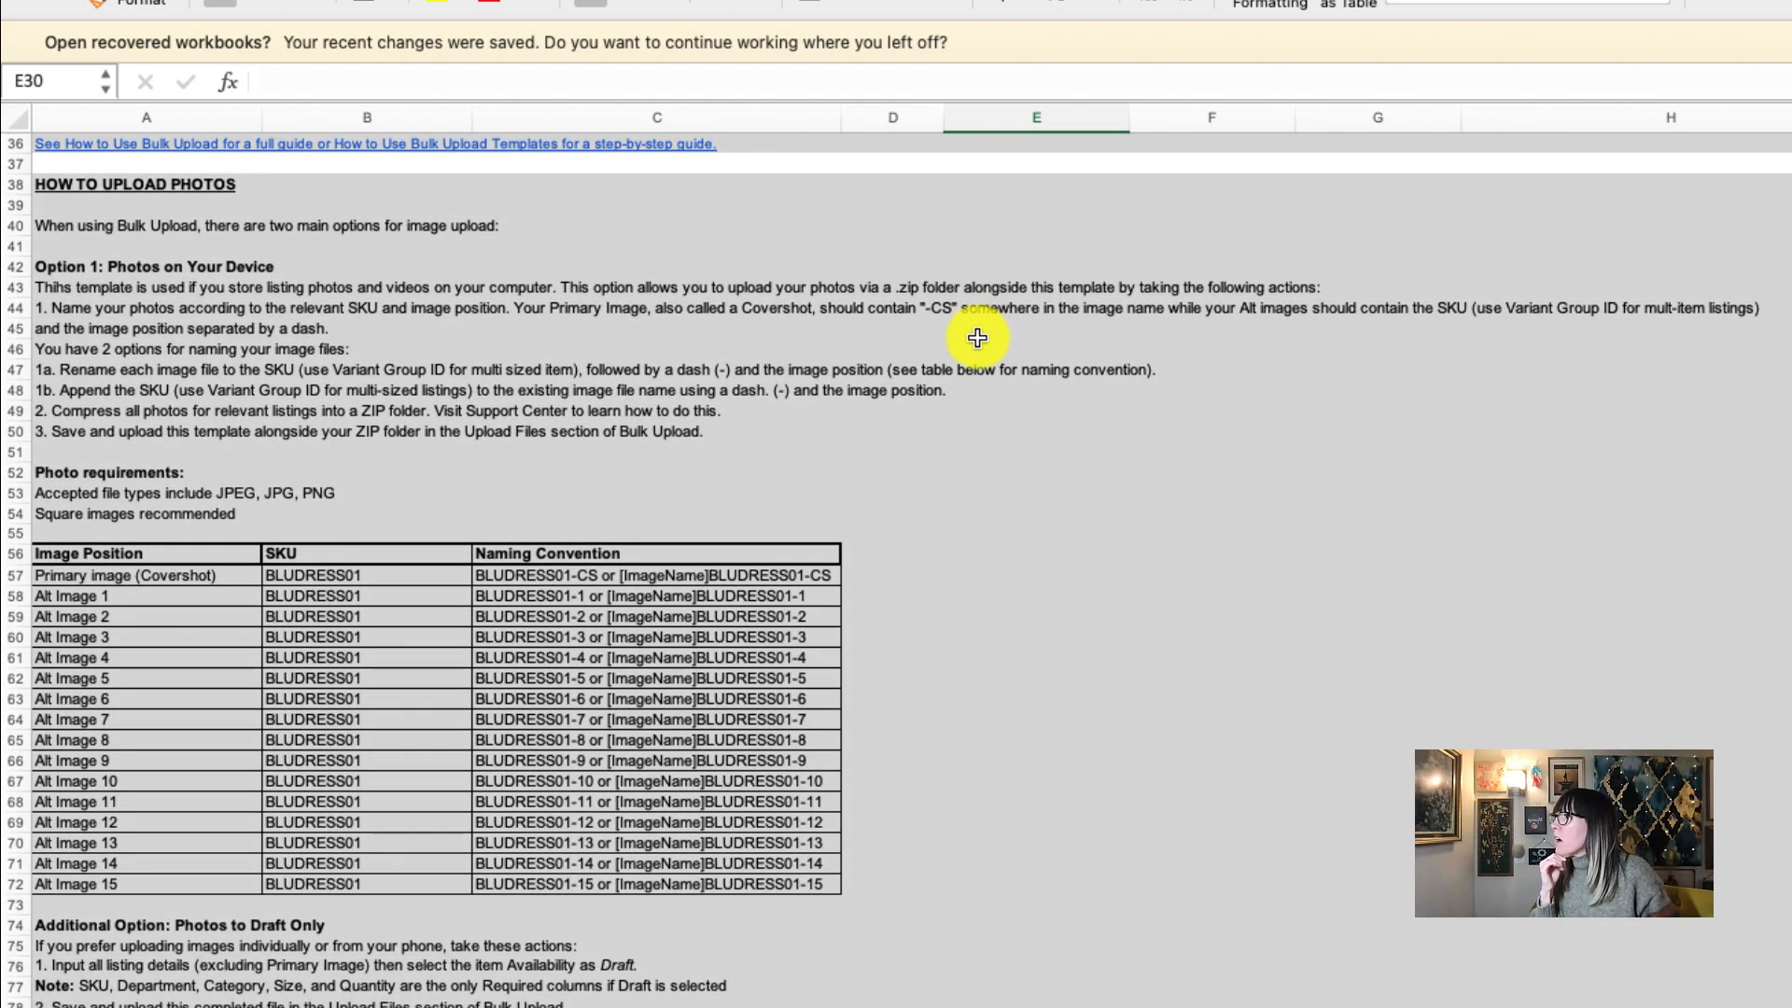
scroll(977, 338, down, 2)
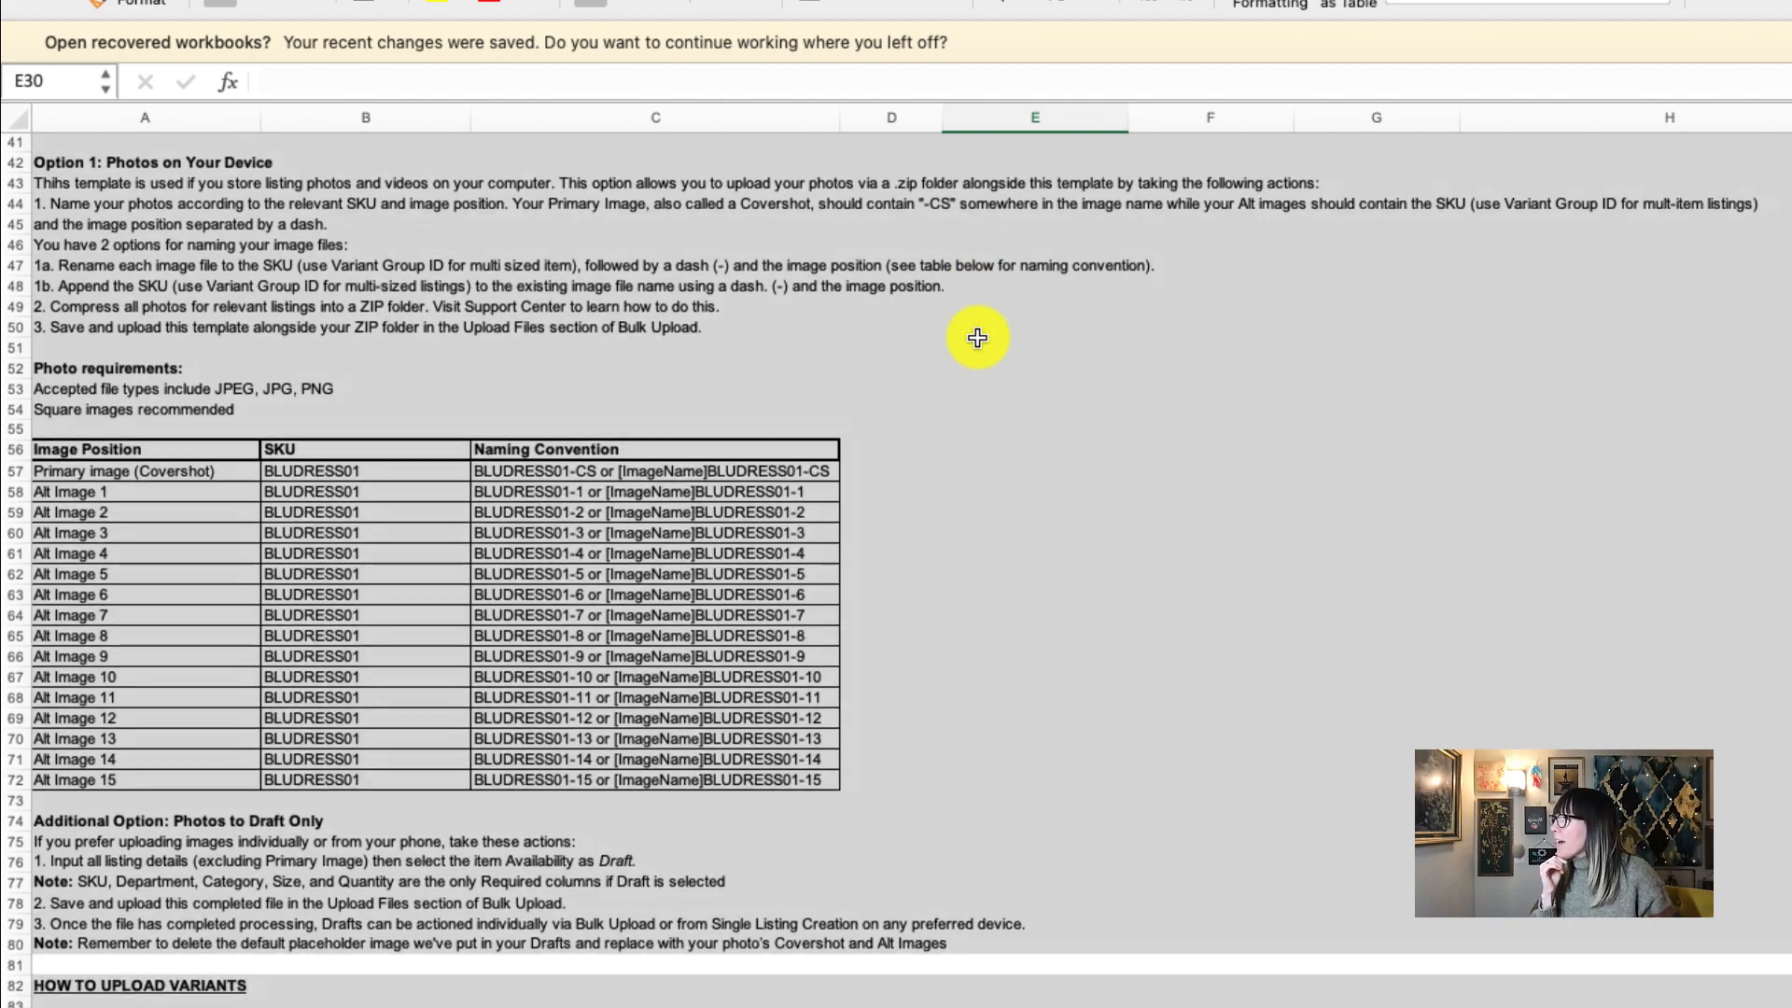
scroll(977, 338, down, 15)
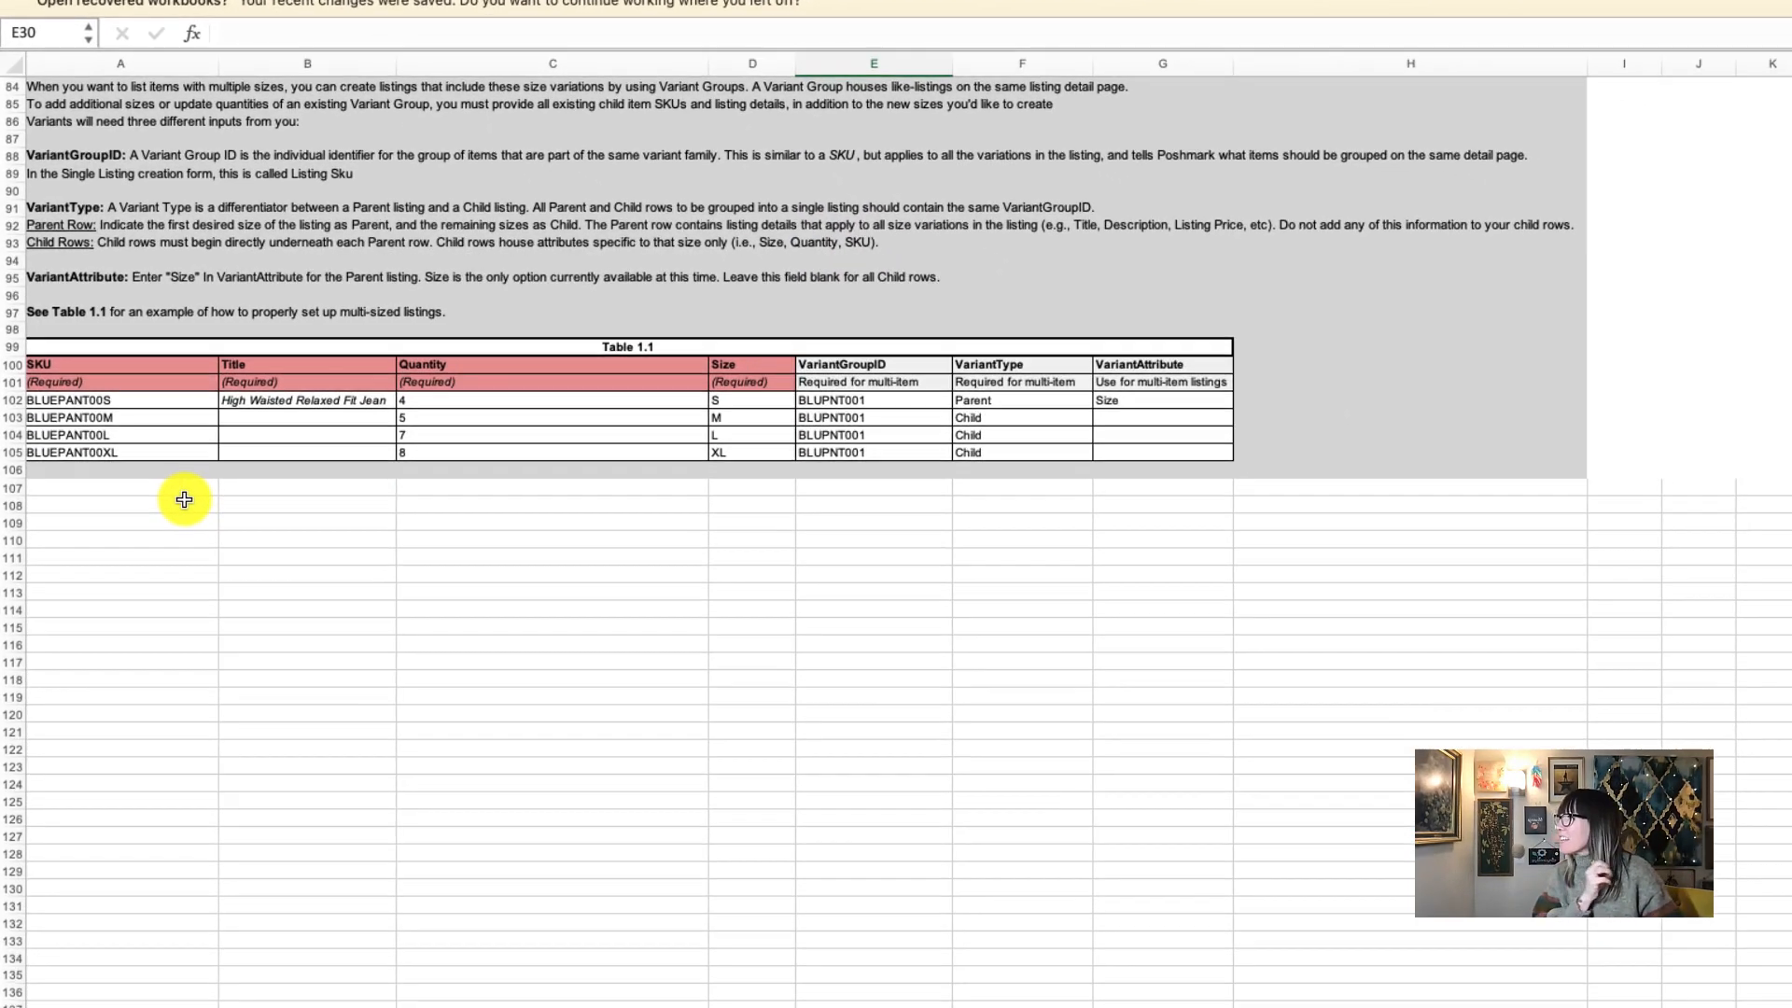
- Look over the template's Legend sheet with its field explanations and the sample listings on the Examples sheet
click(523, 968)
click(312, 967)
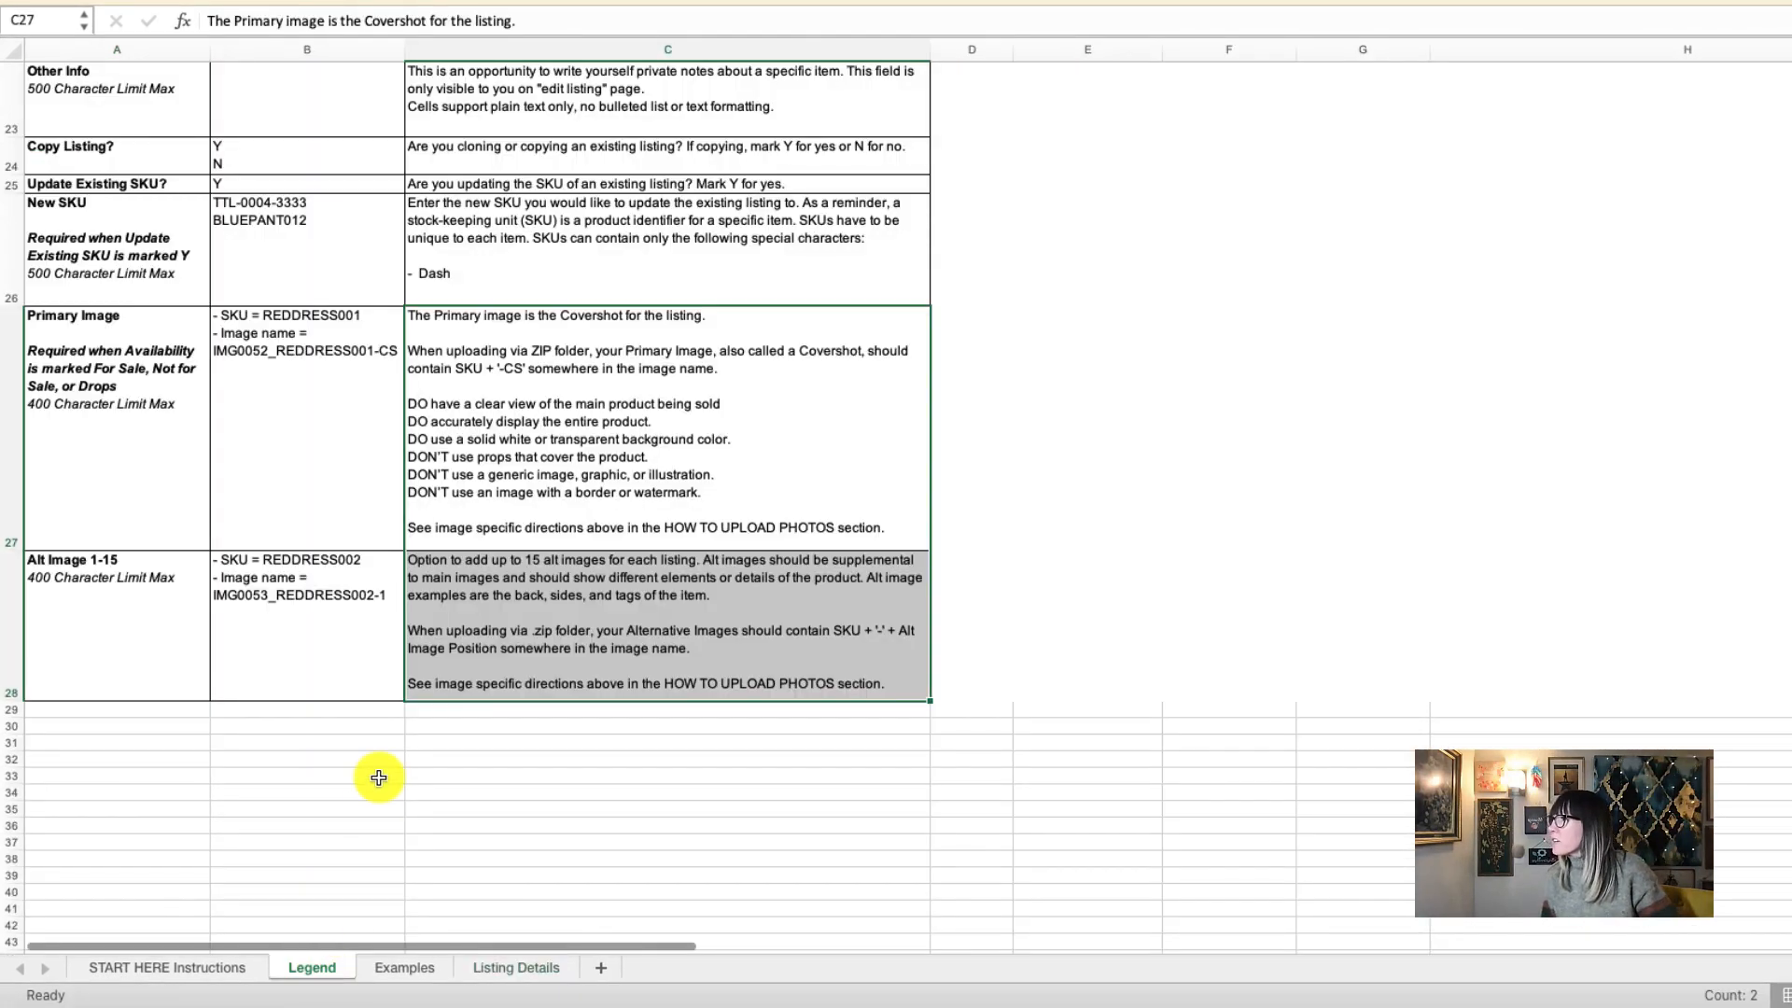
scroll(378, 777, up, 3)
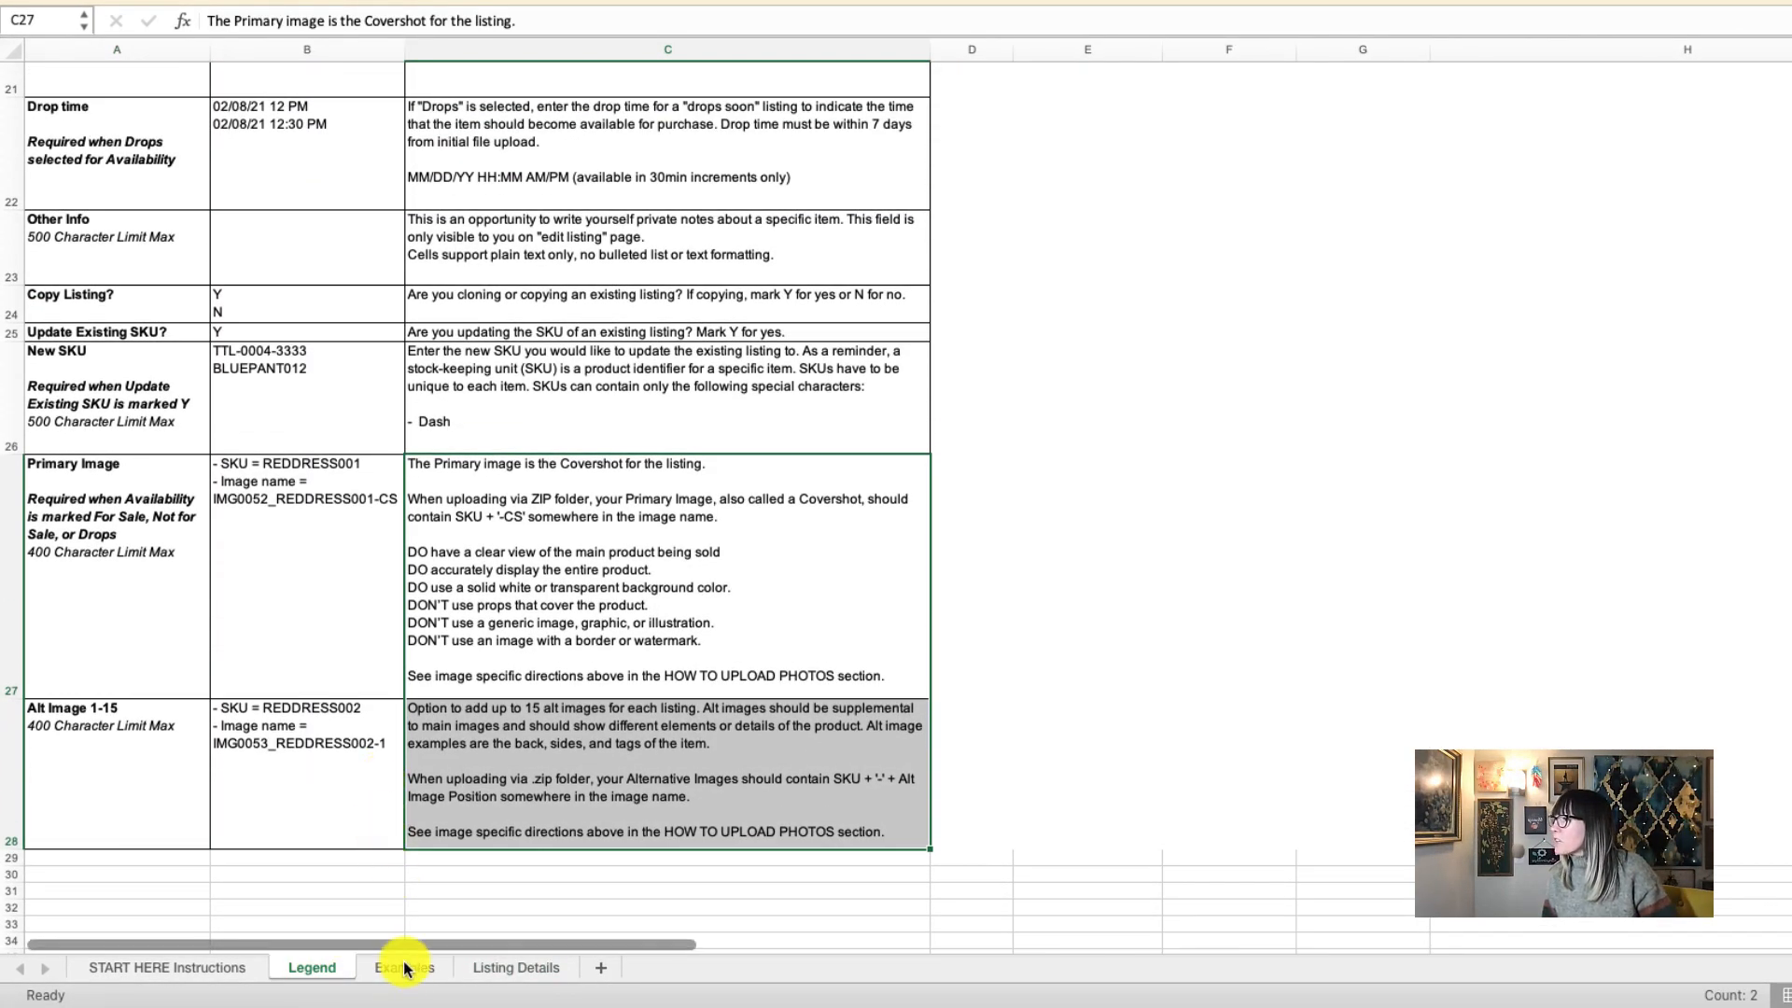
click(403, 968)
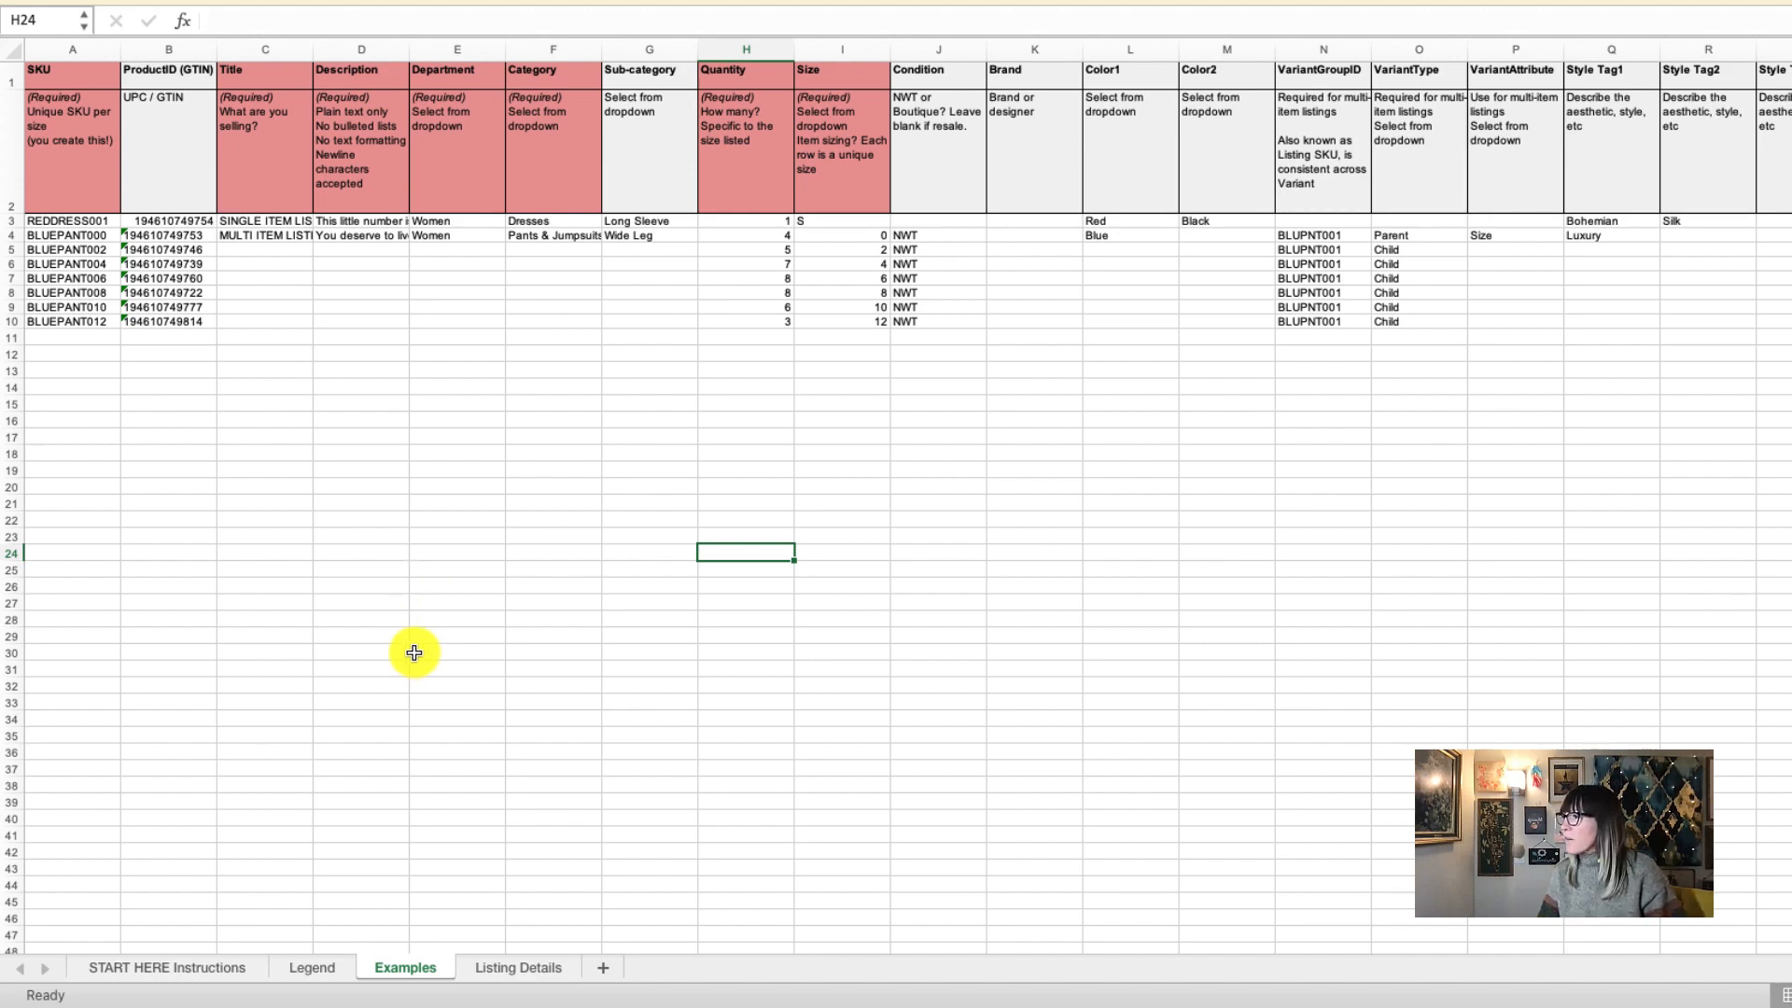
- On the Listing Details sheet, enter Test101 as the SKU in row 3 and leave its ProductID blank
click(518, 967)
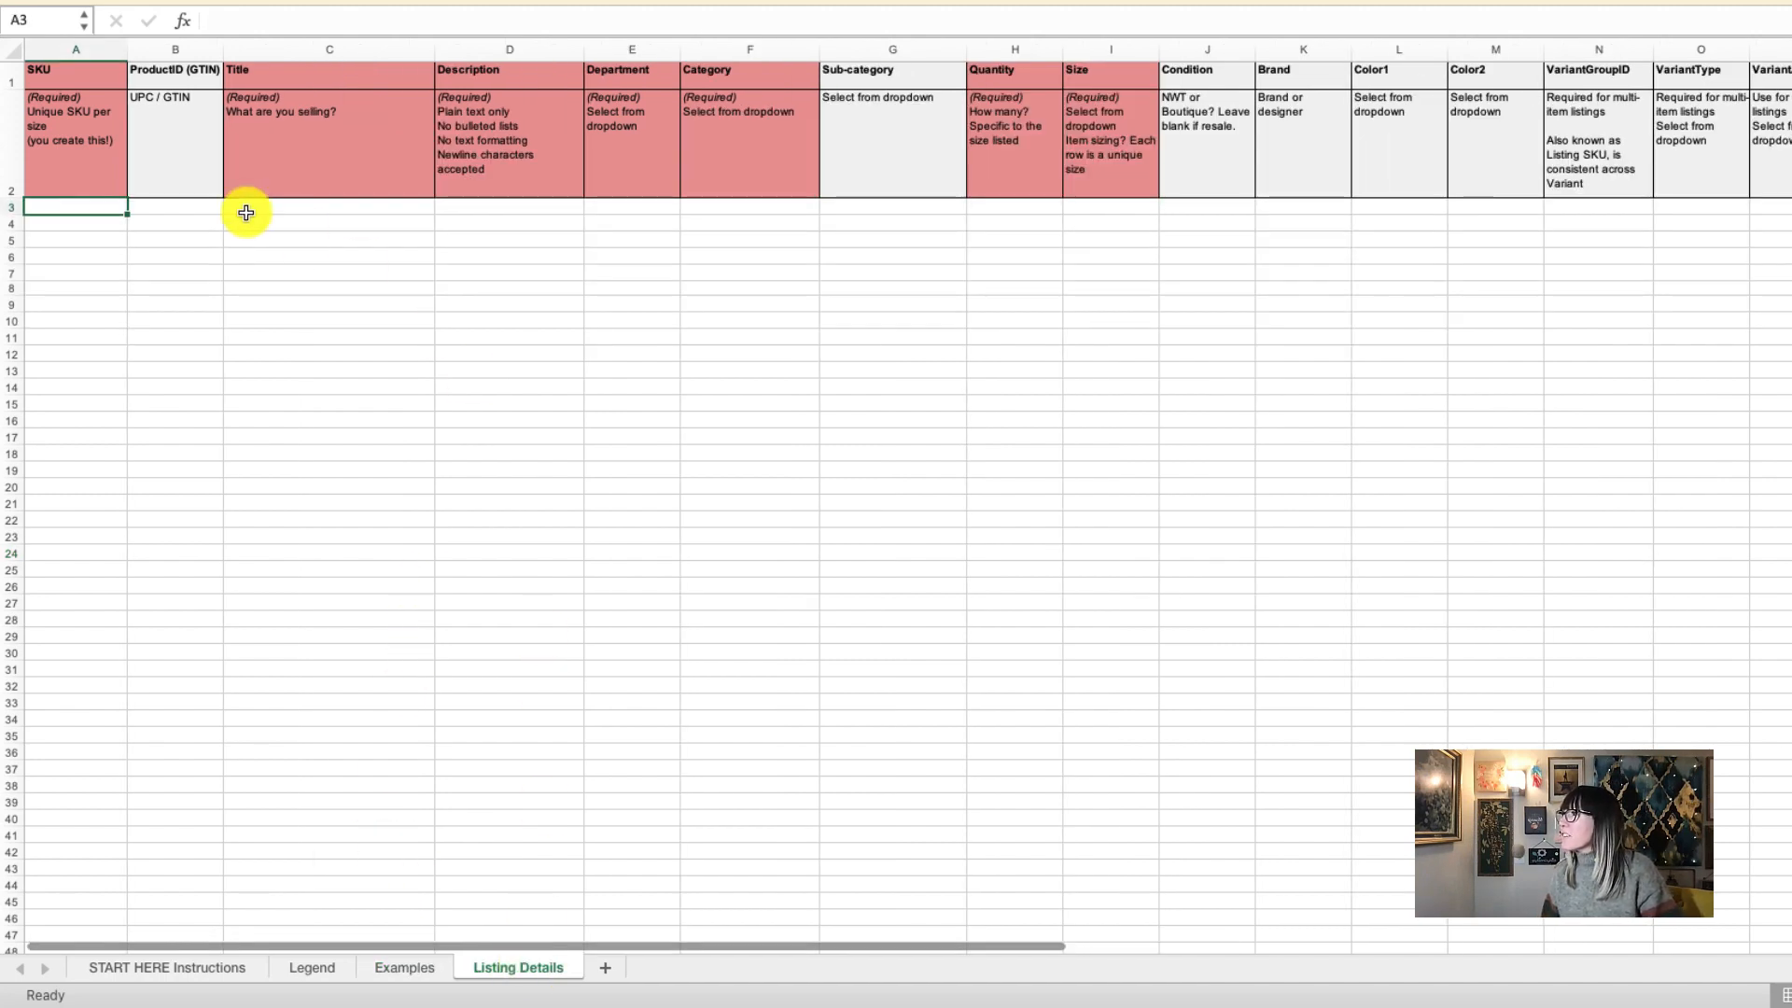
double_click(112, 212)
text(Test)
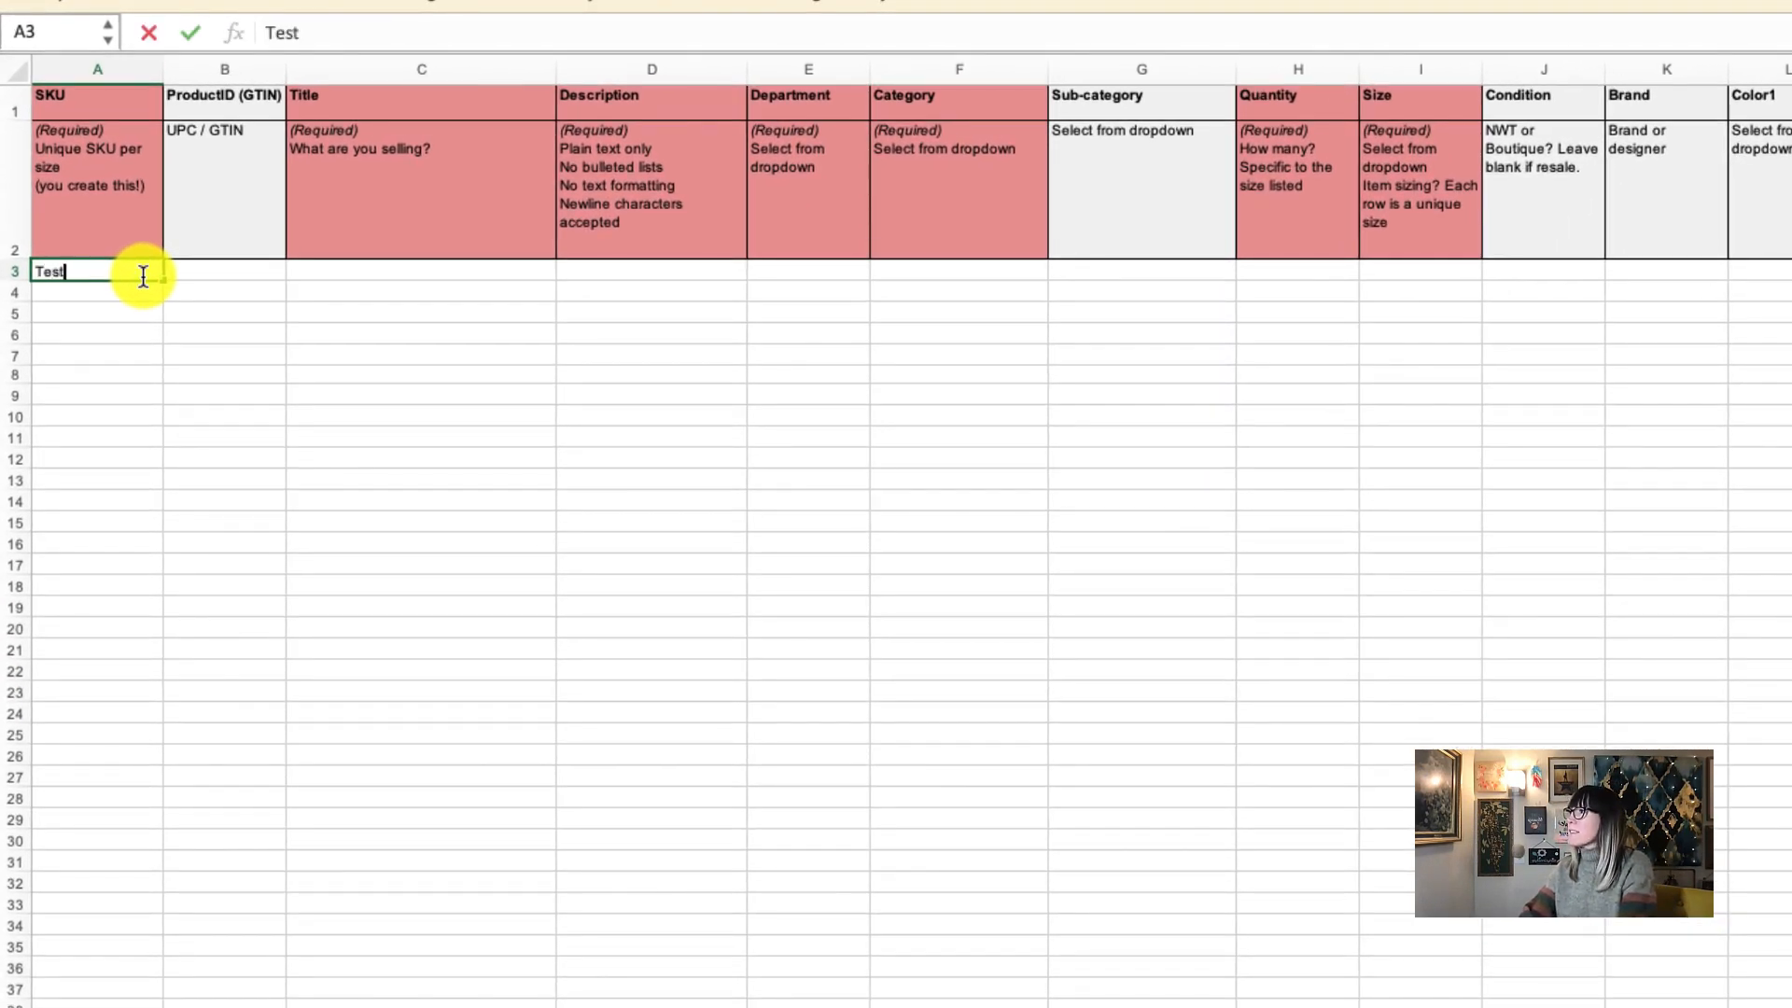
text(101)
key(Tab)
key(Tab)
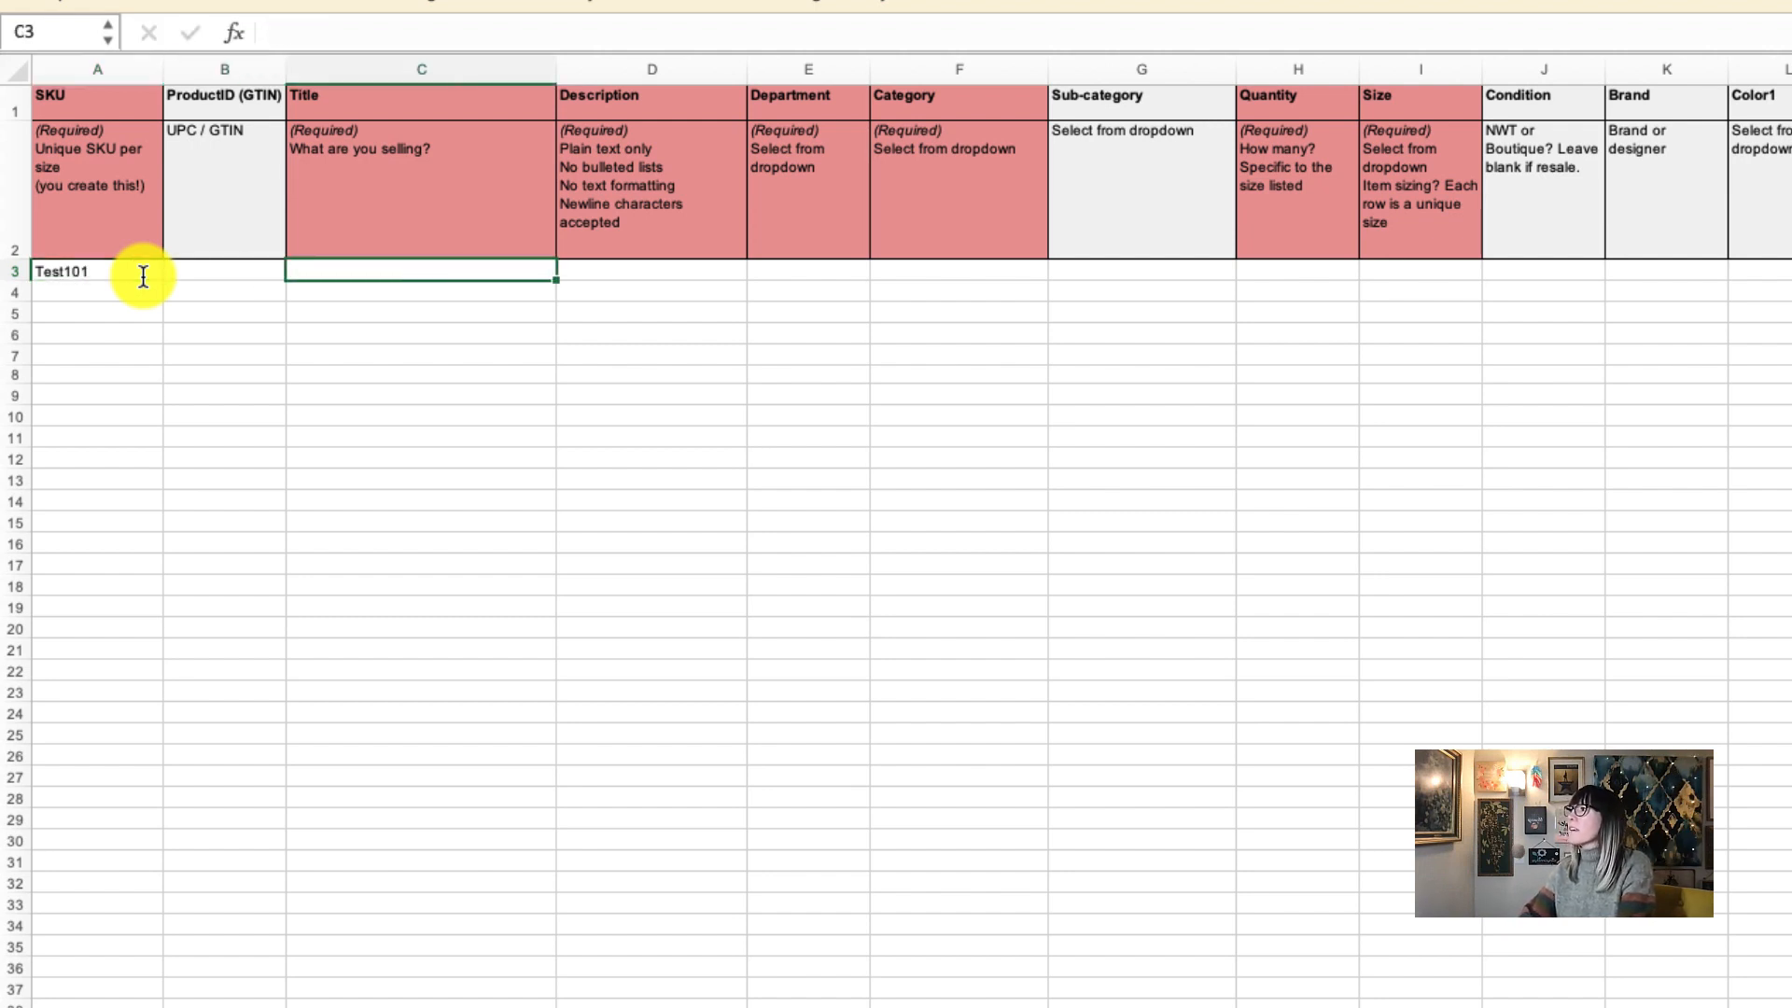
- Enter "Levi's High Waisted Flare" as the Title of the Test101 listing
text(Levi's )
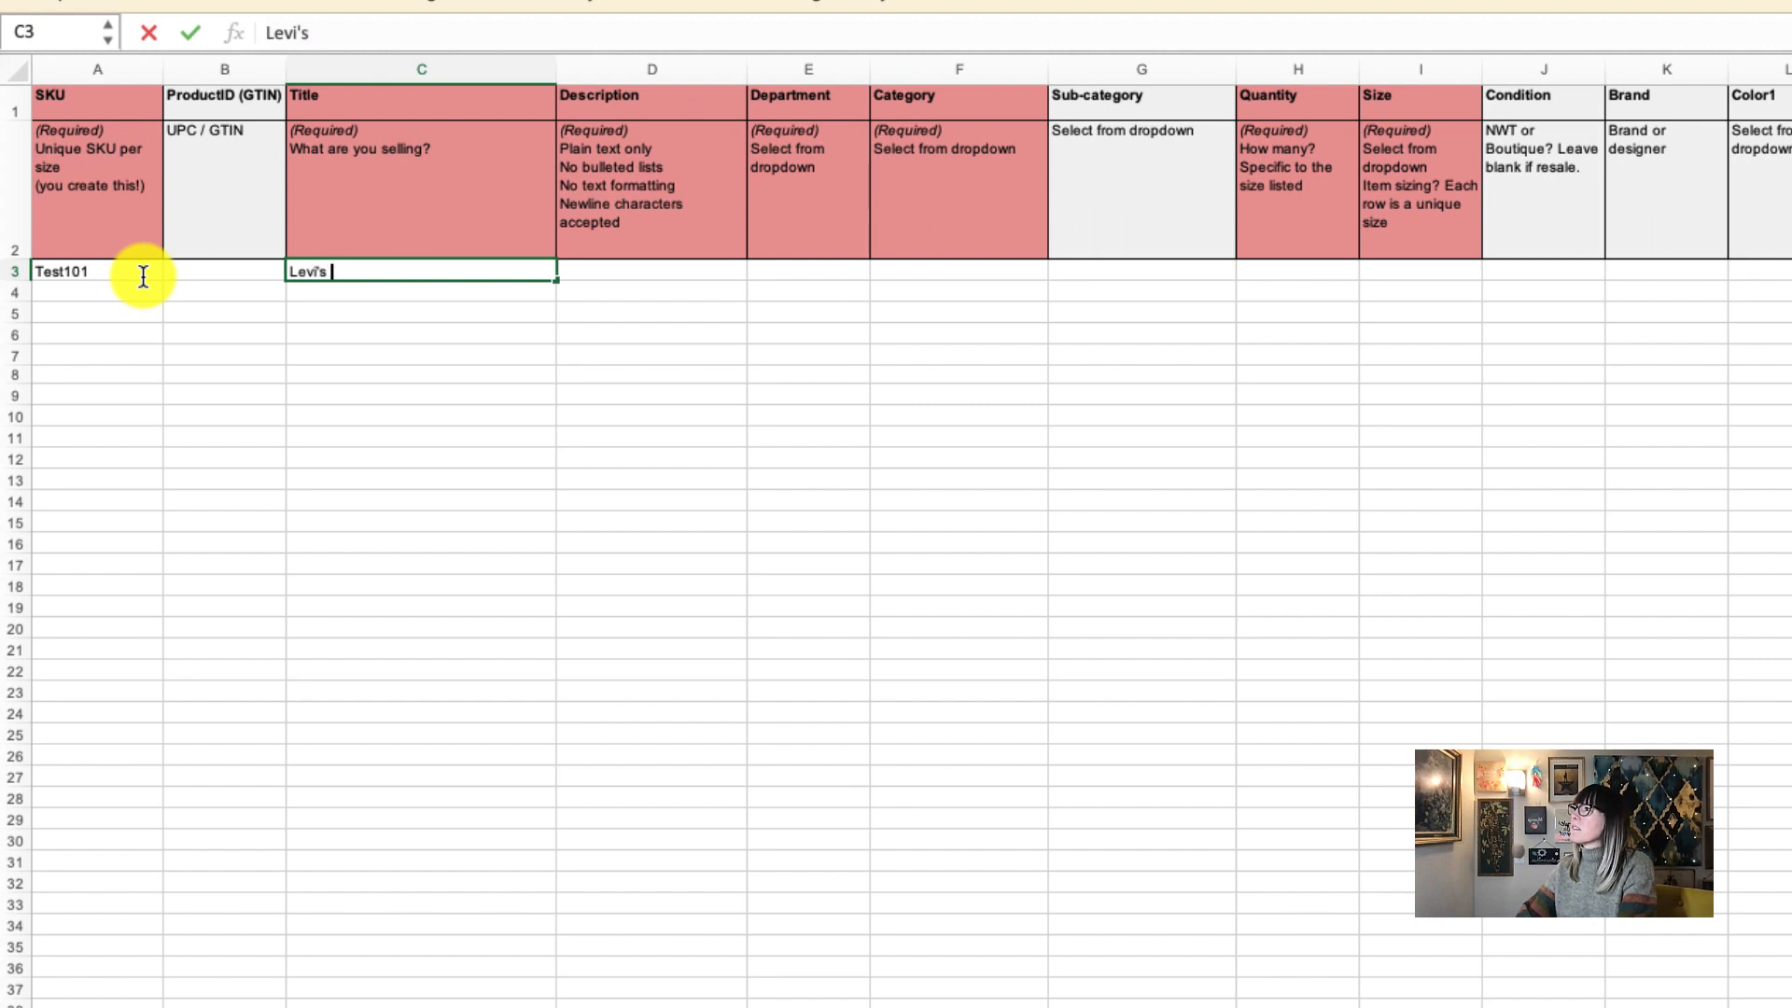
text(High Waisted )
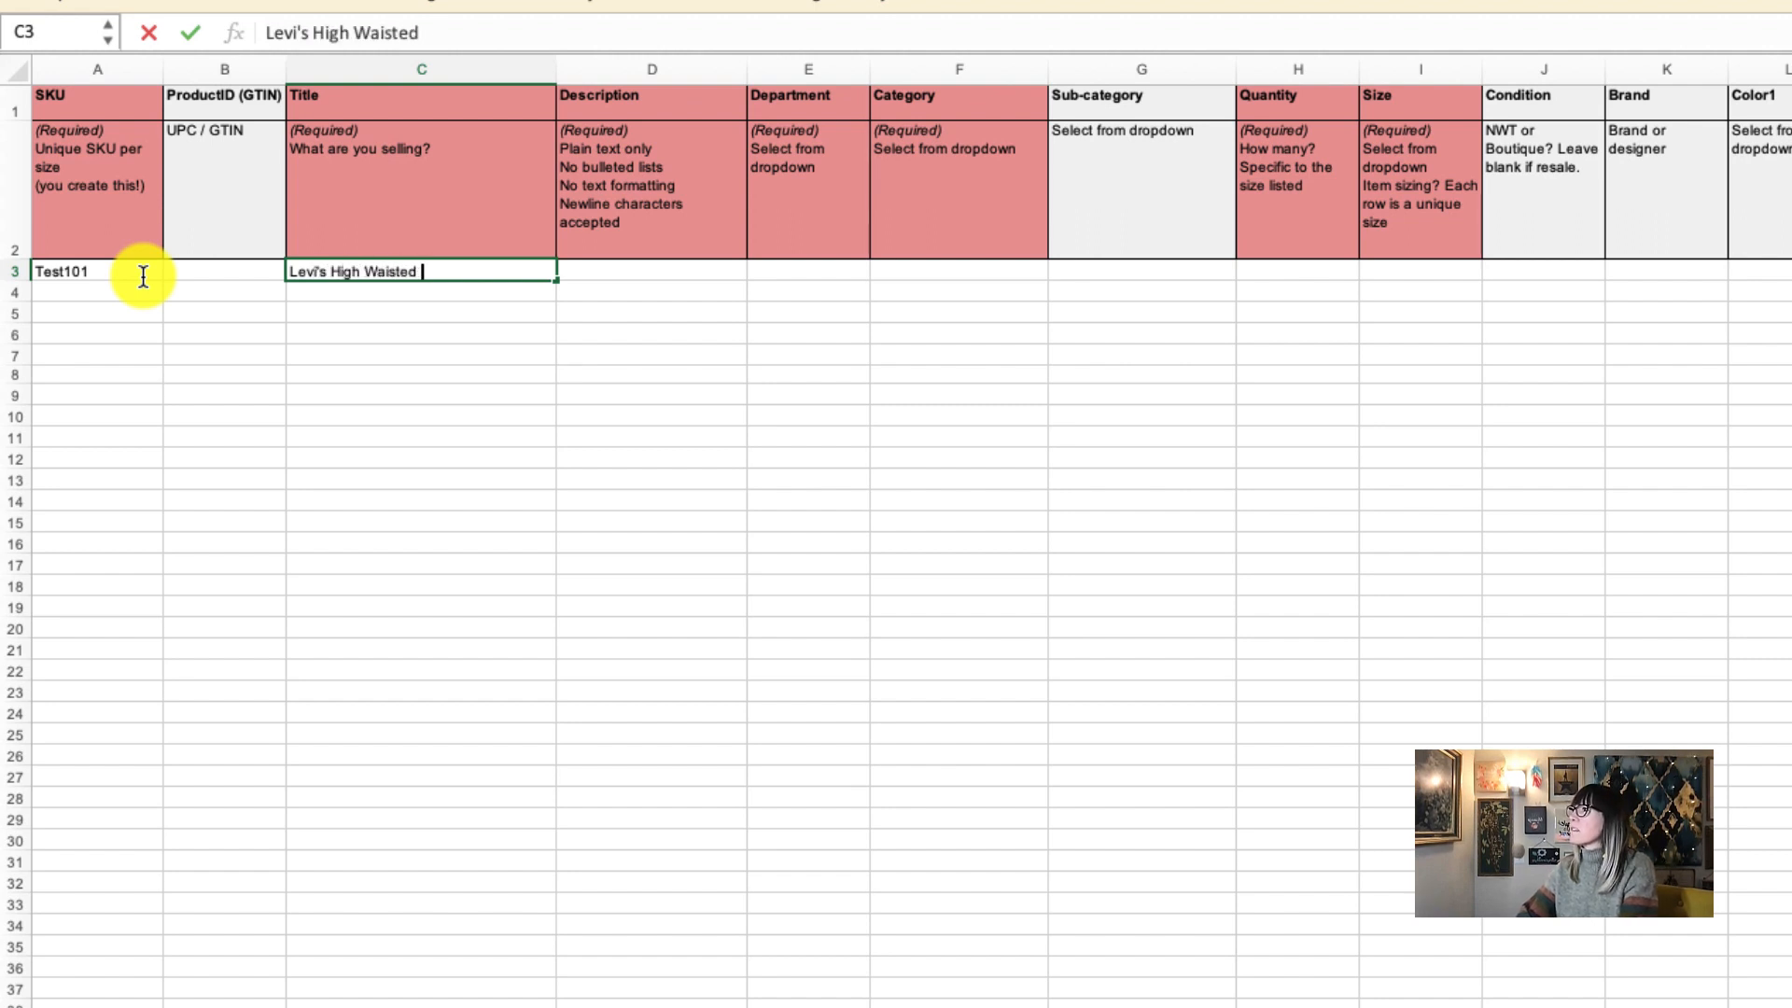
text(Flare)
key(Tab)
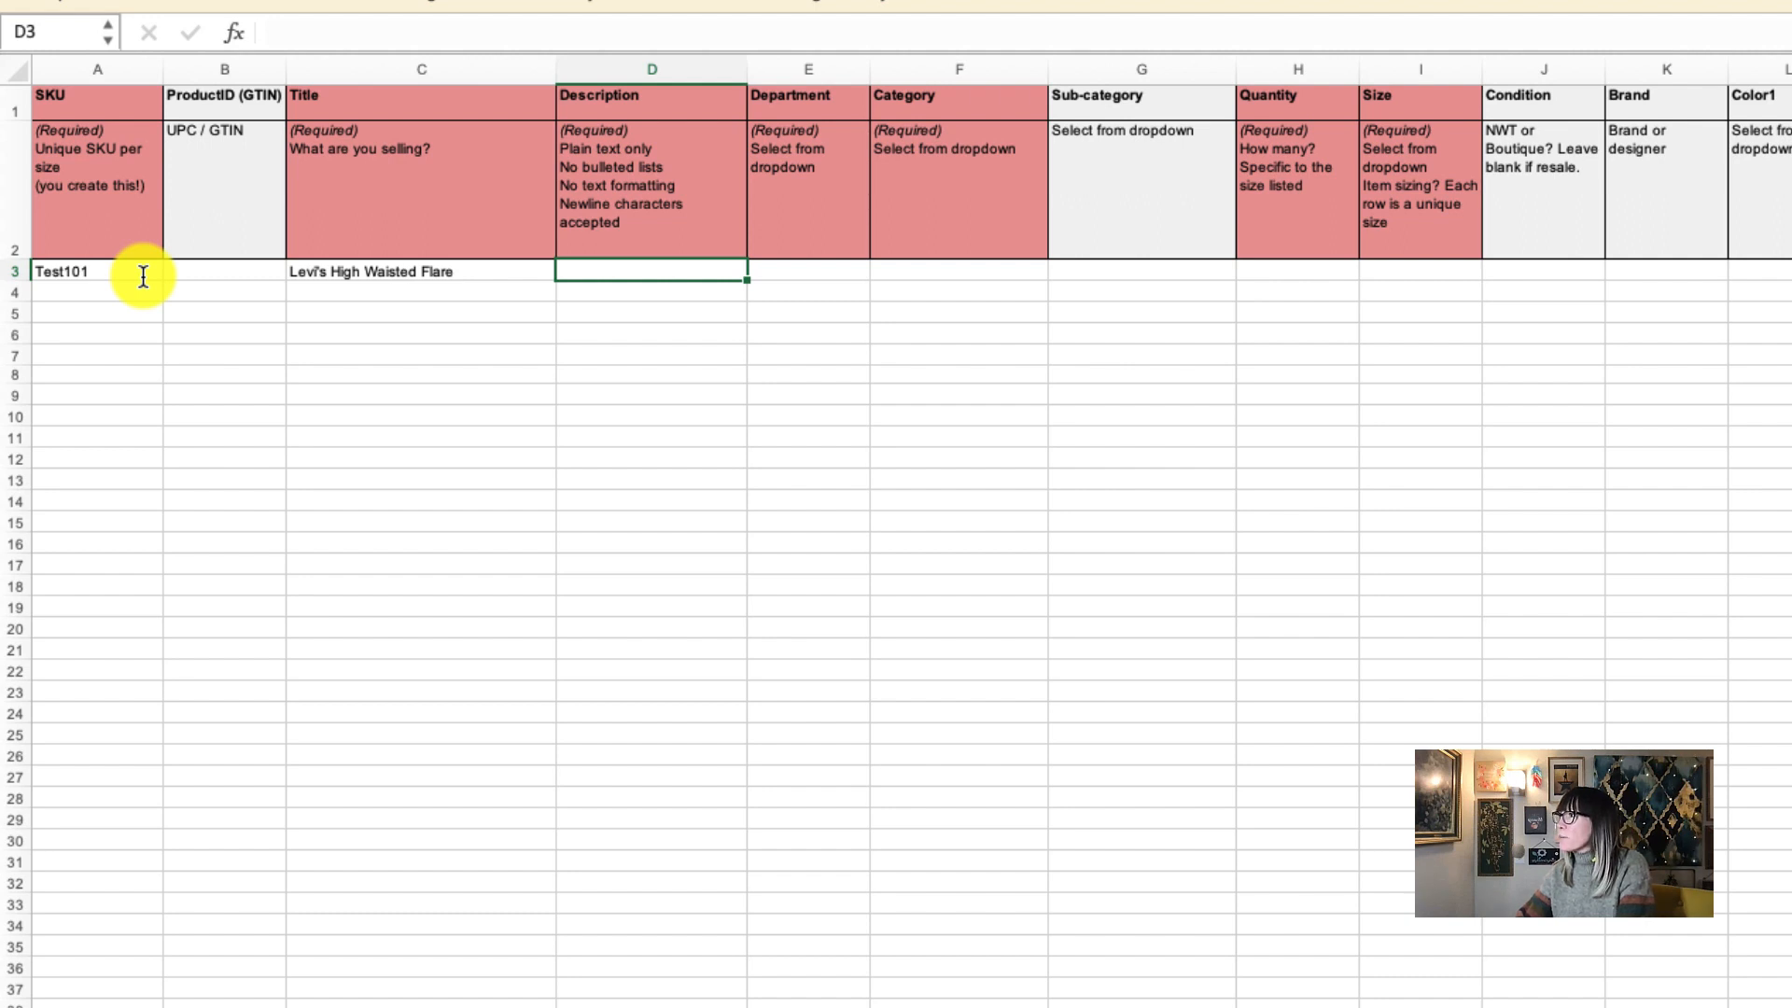
- Enter "This is where you put the description." as the listing's Description and set its Department to Women
text(This is wh)
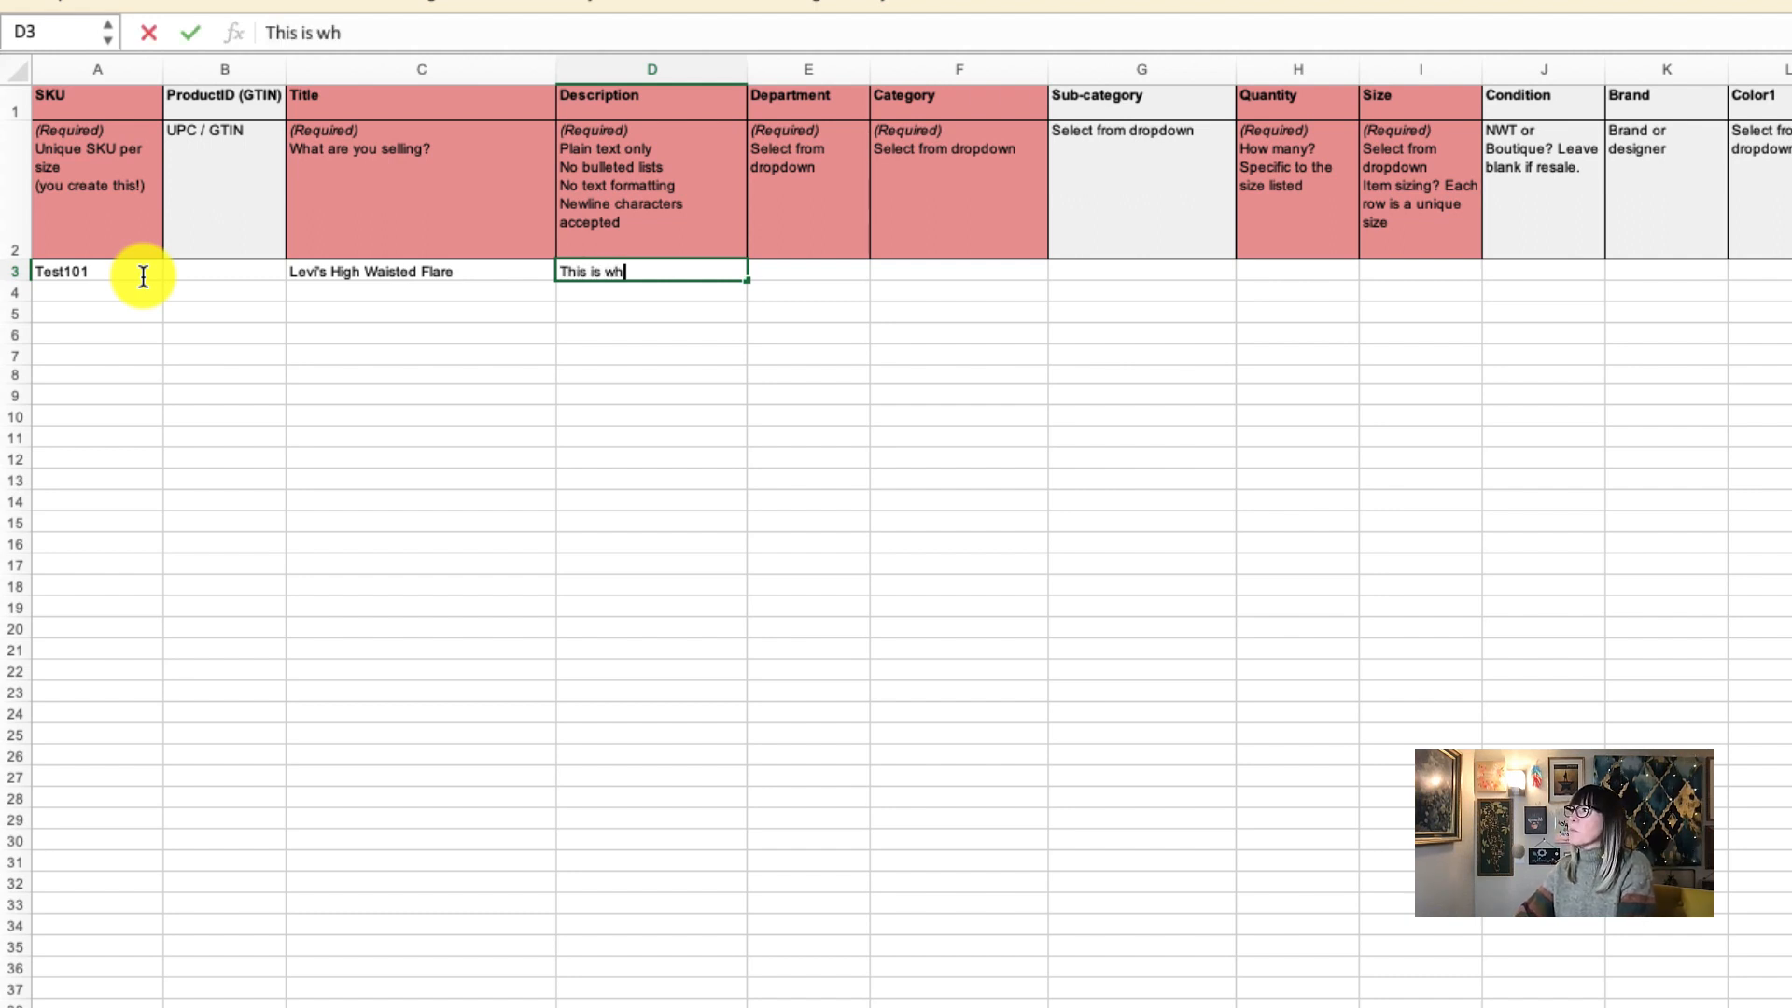
text(ere you put the de)
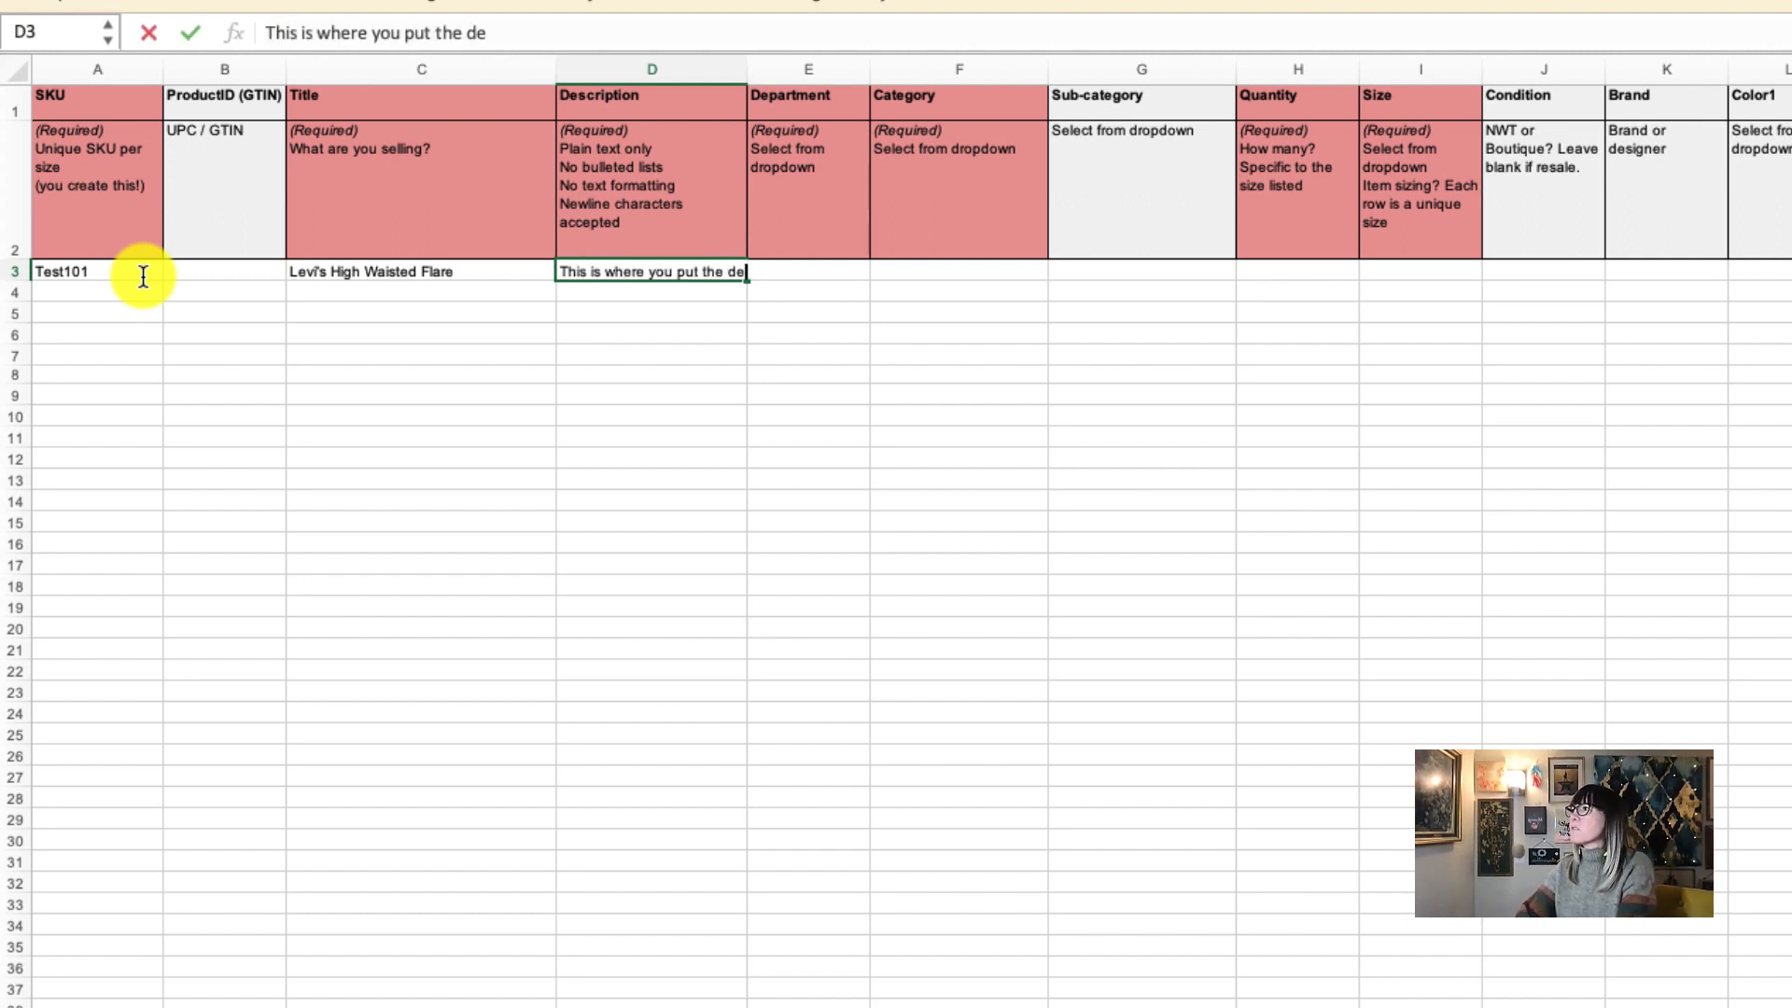
text(scription.)
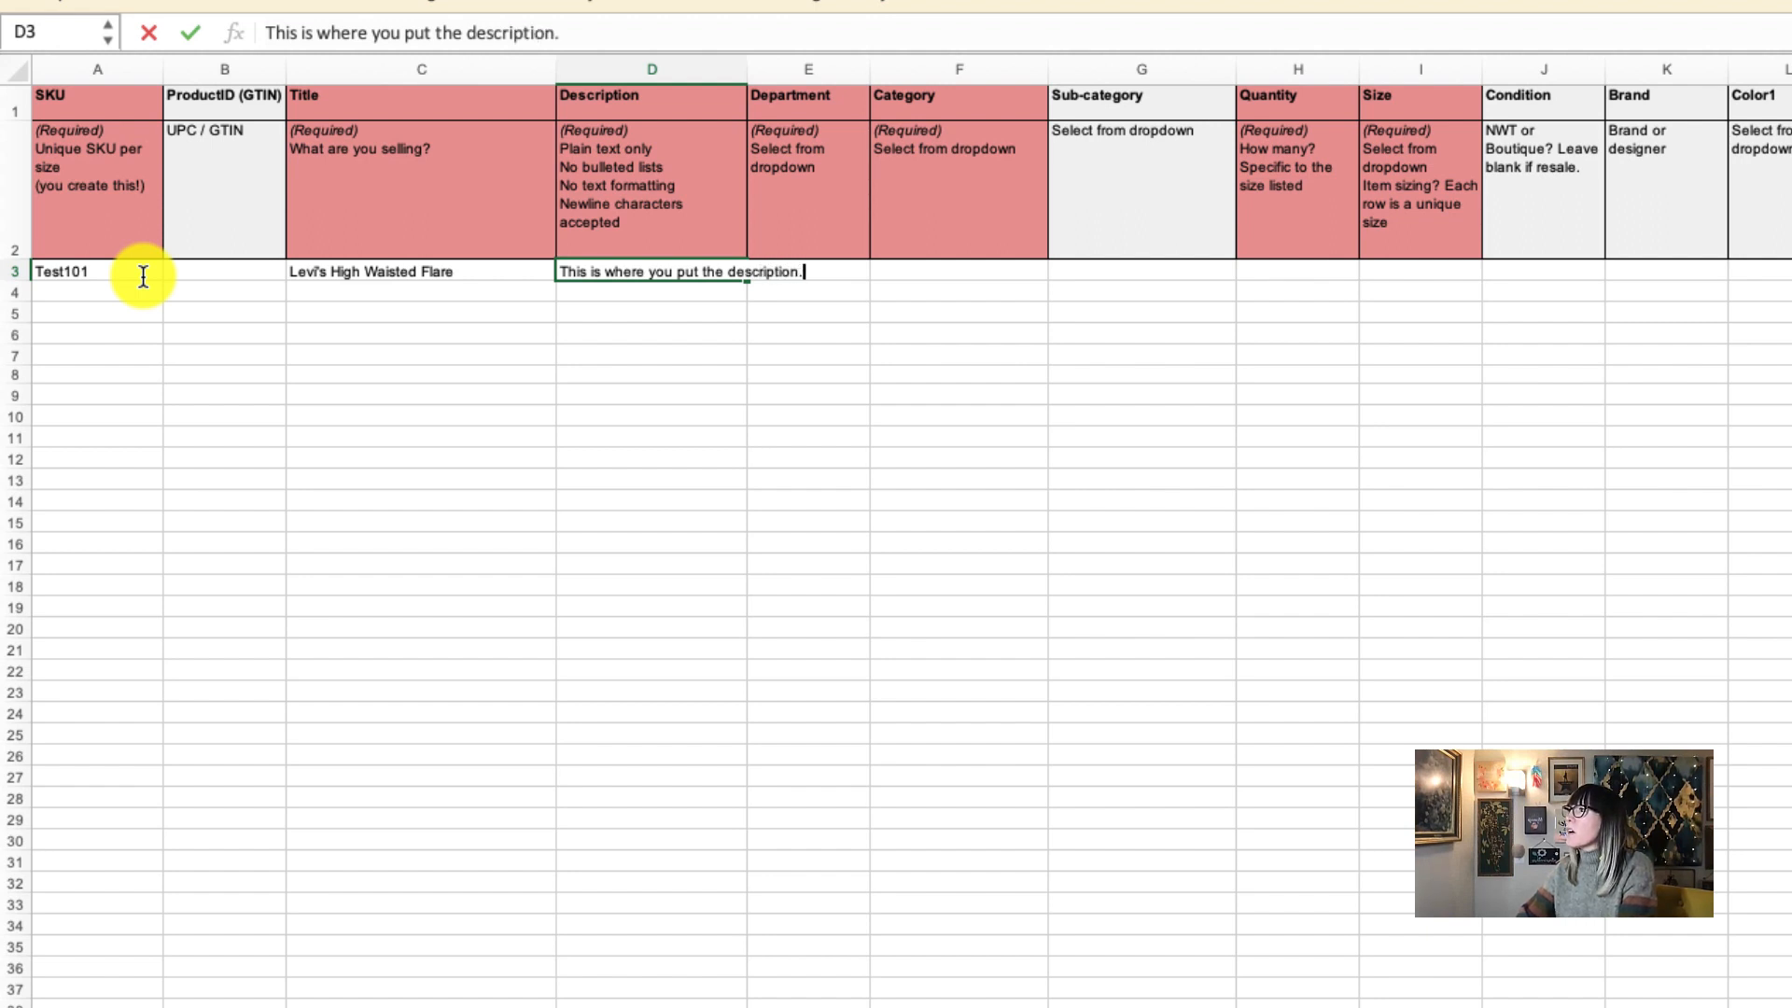
key(Tab)
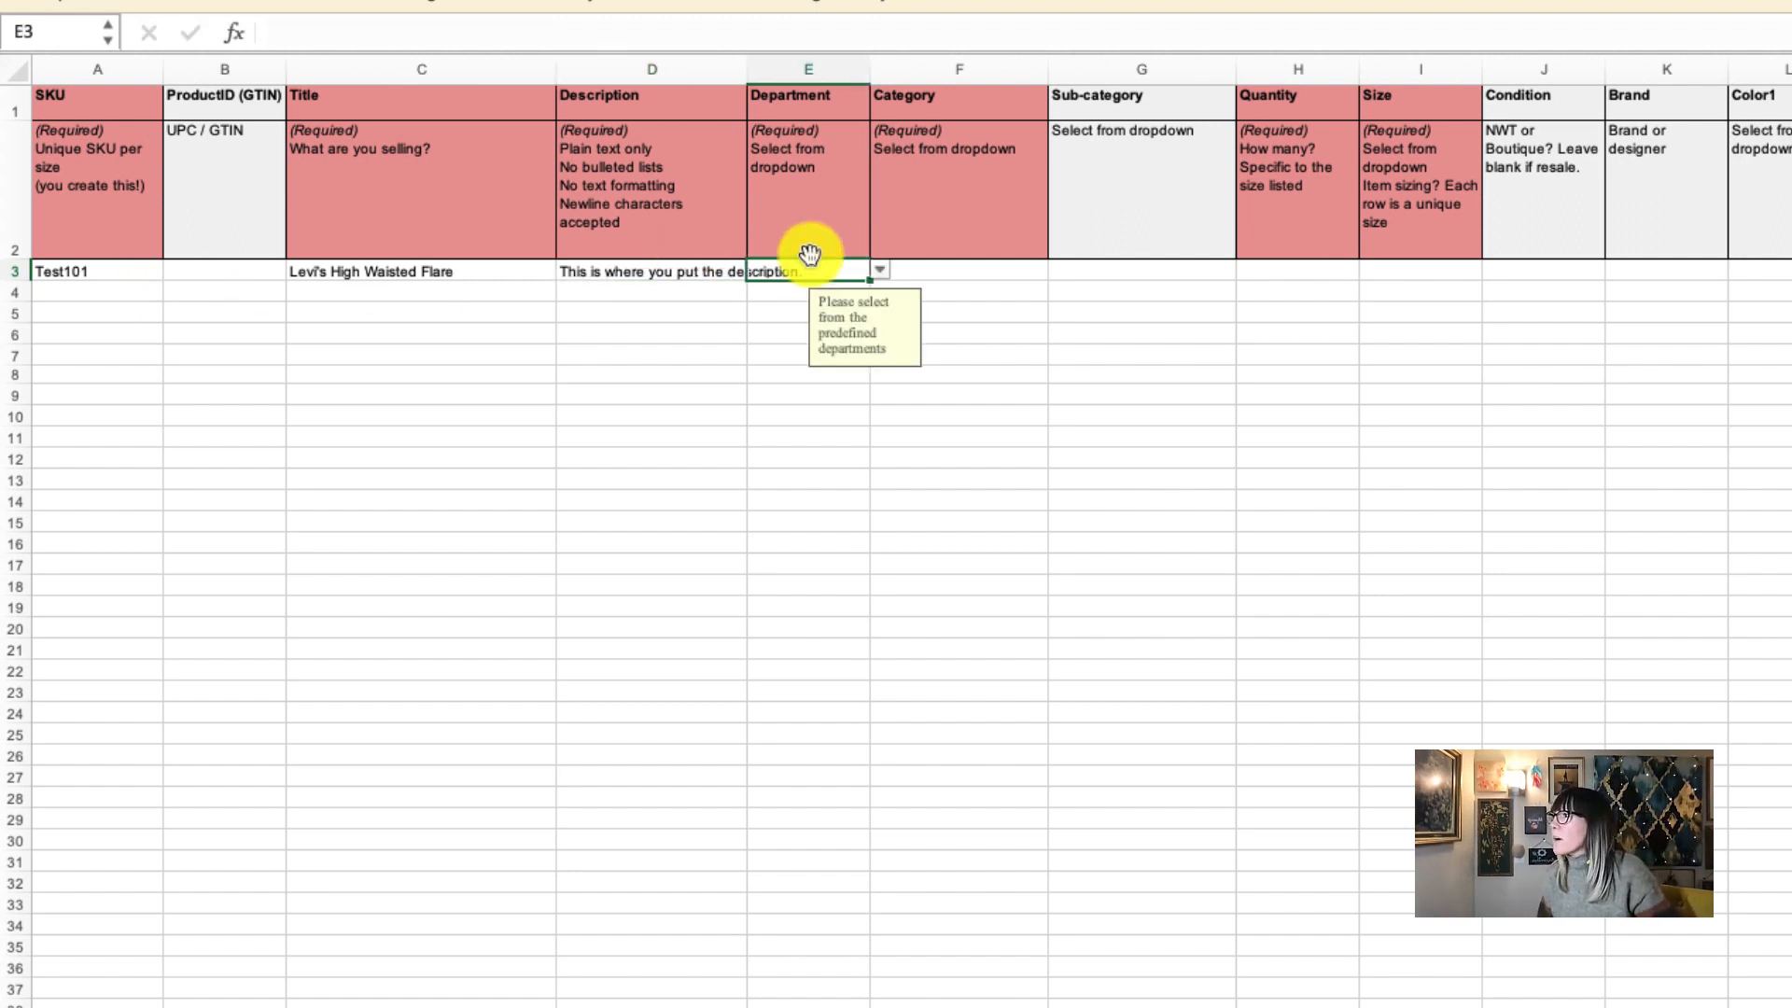
click(880, 270)
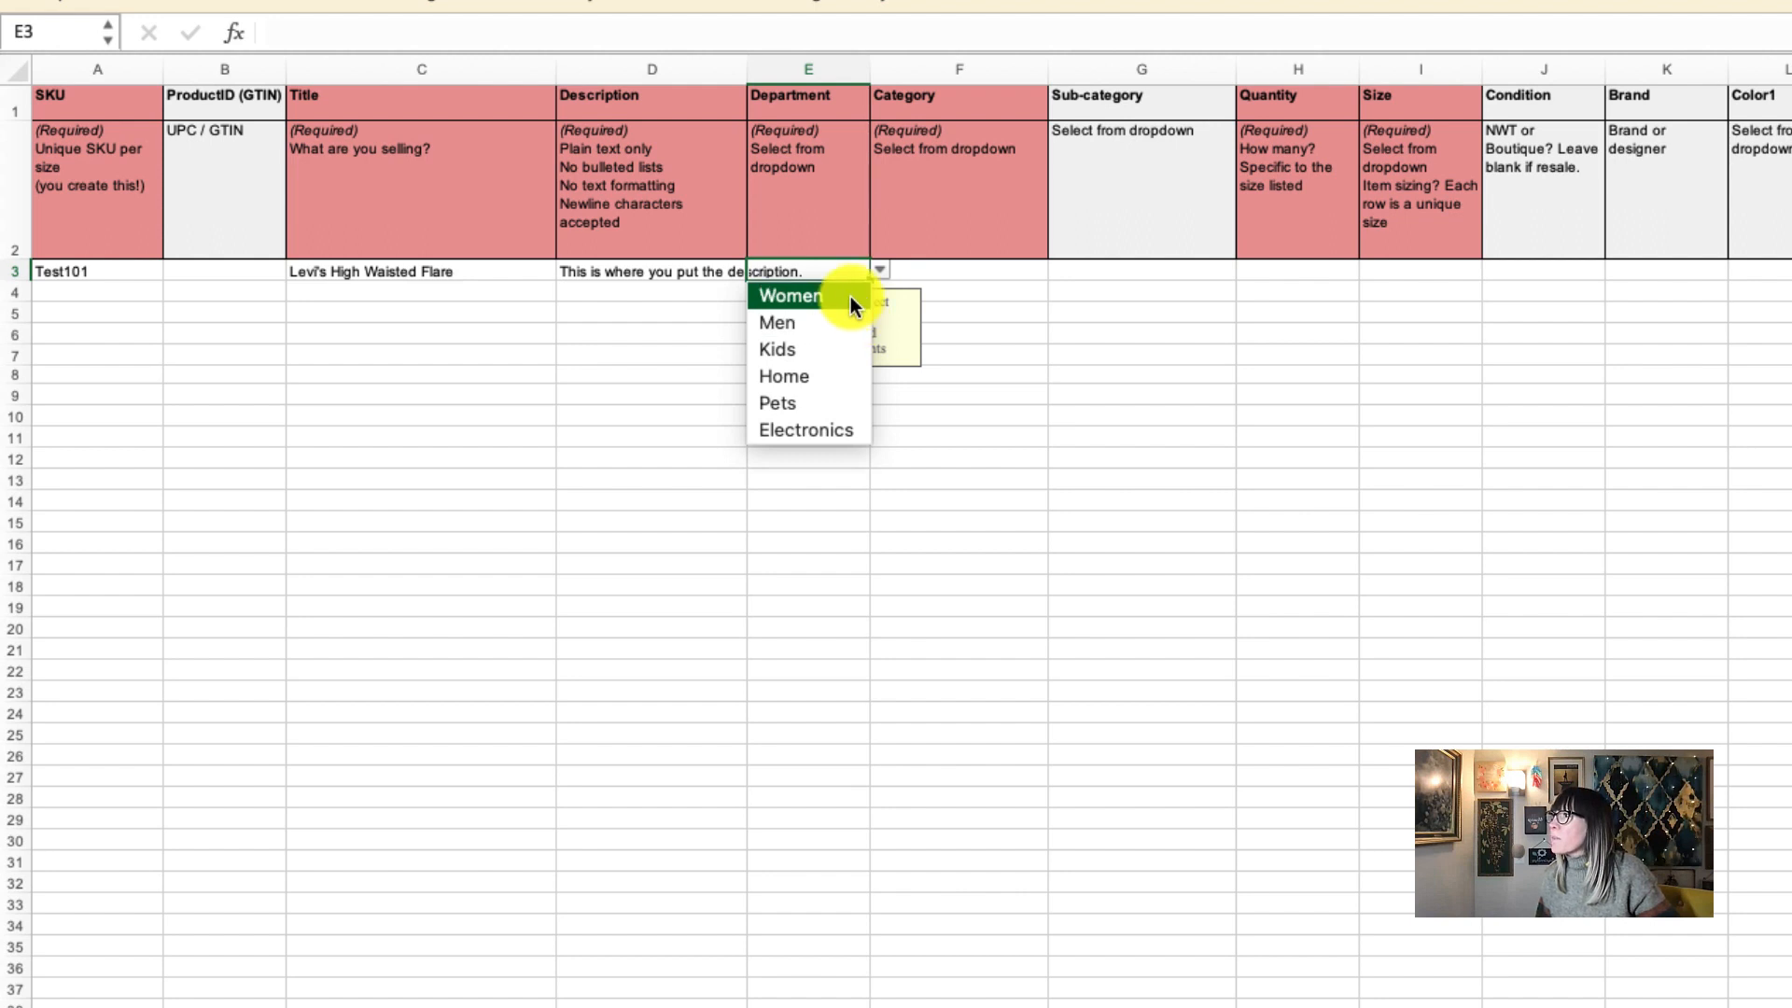
click(849, 295)
- Choose Dirndls as the Category of the Test101 listing
click(998, 277)
click(1057, 271)
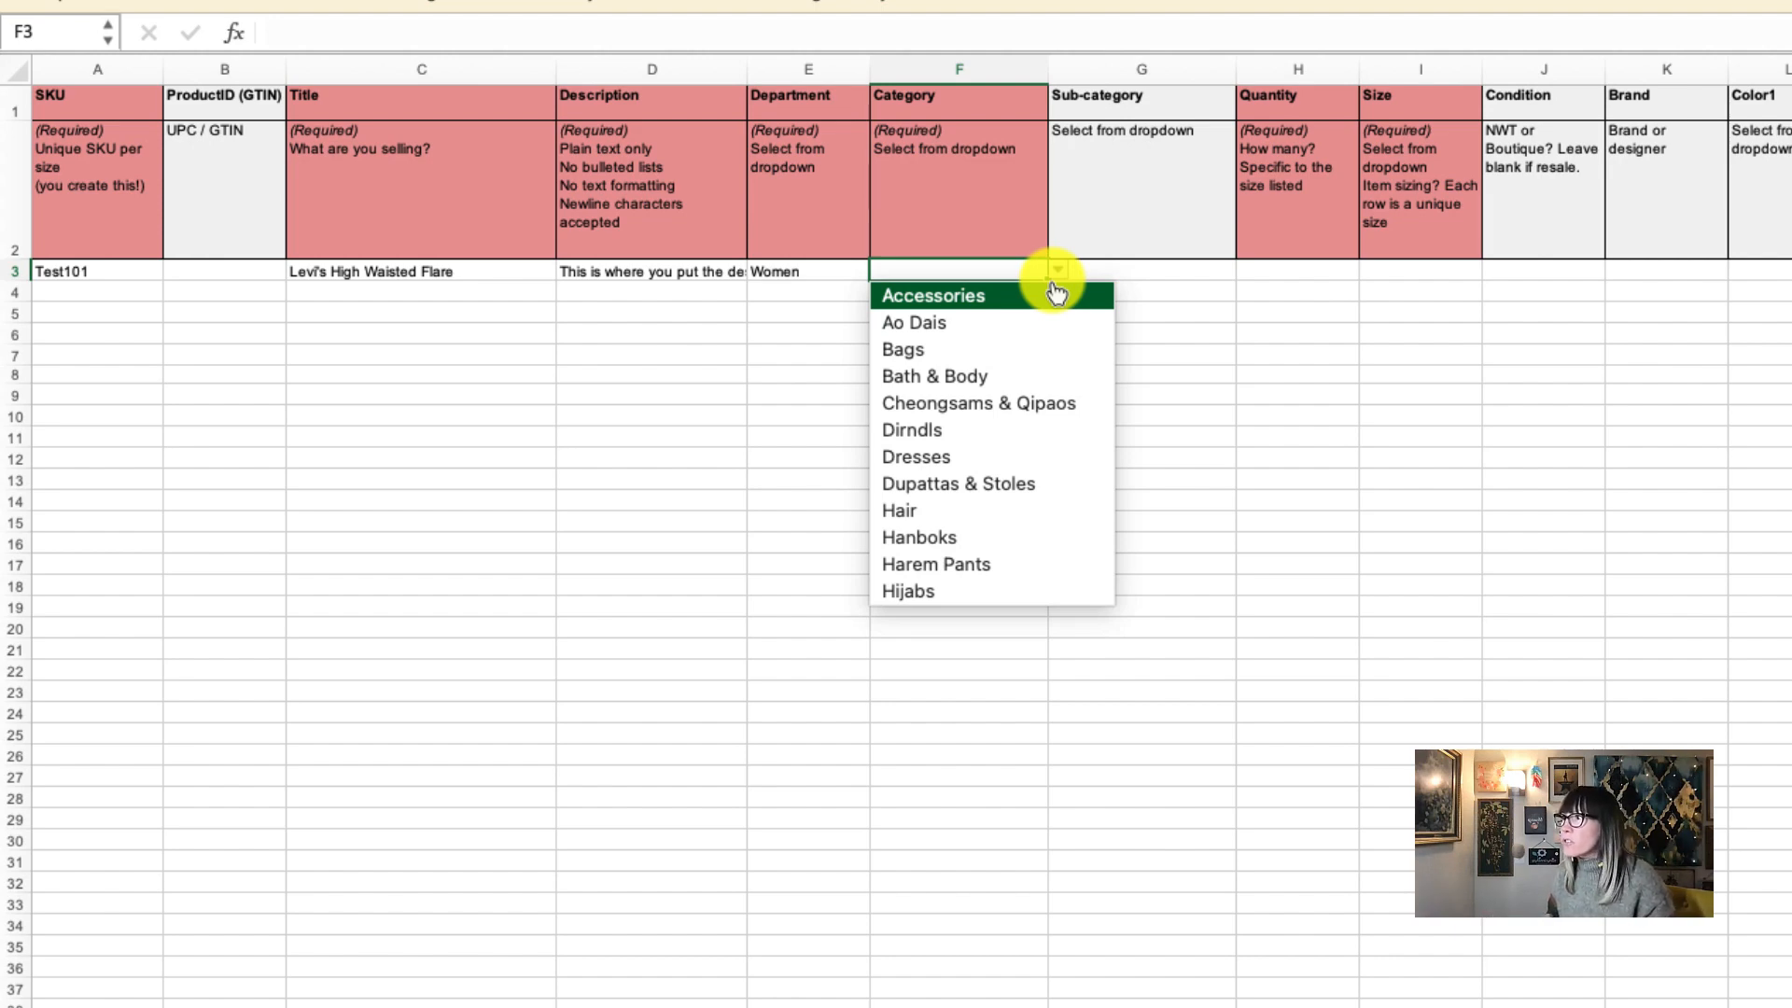
click(1037, 431)
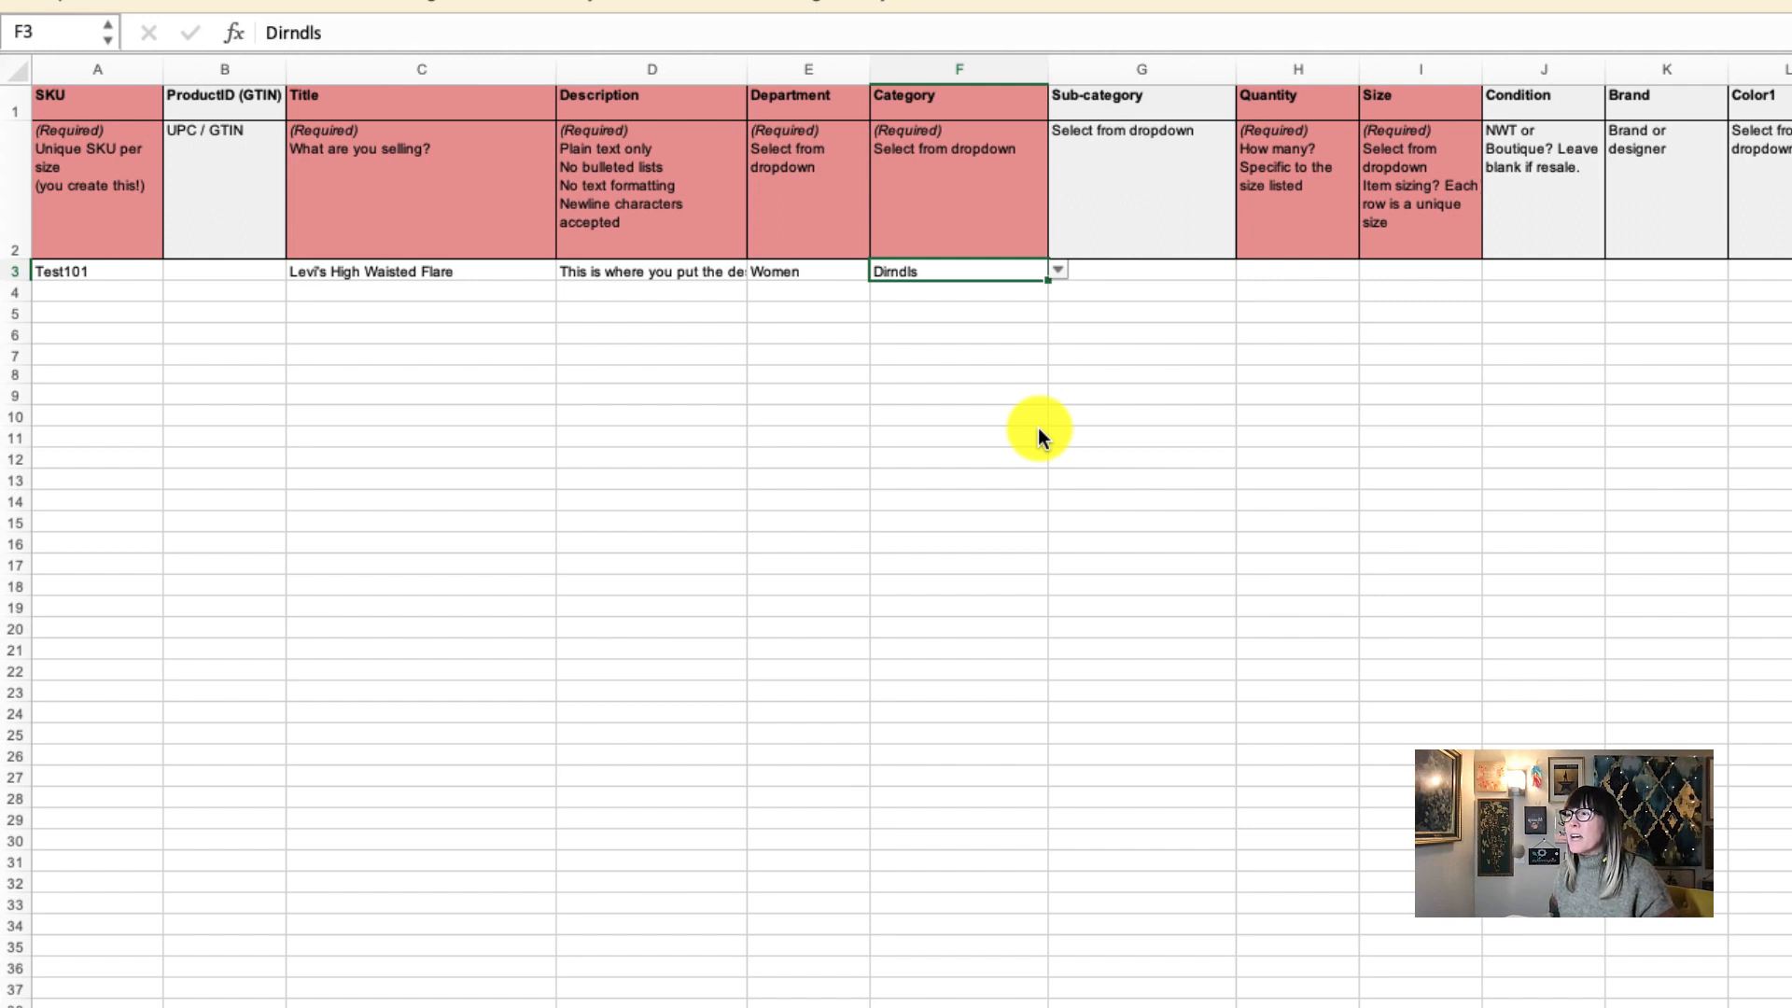
- Look through the available women's categories and set the Test101 listing's Category to Jeans
click(1056, 271)
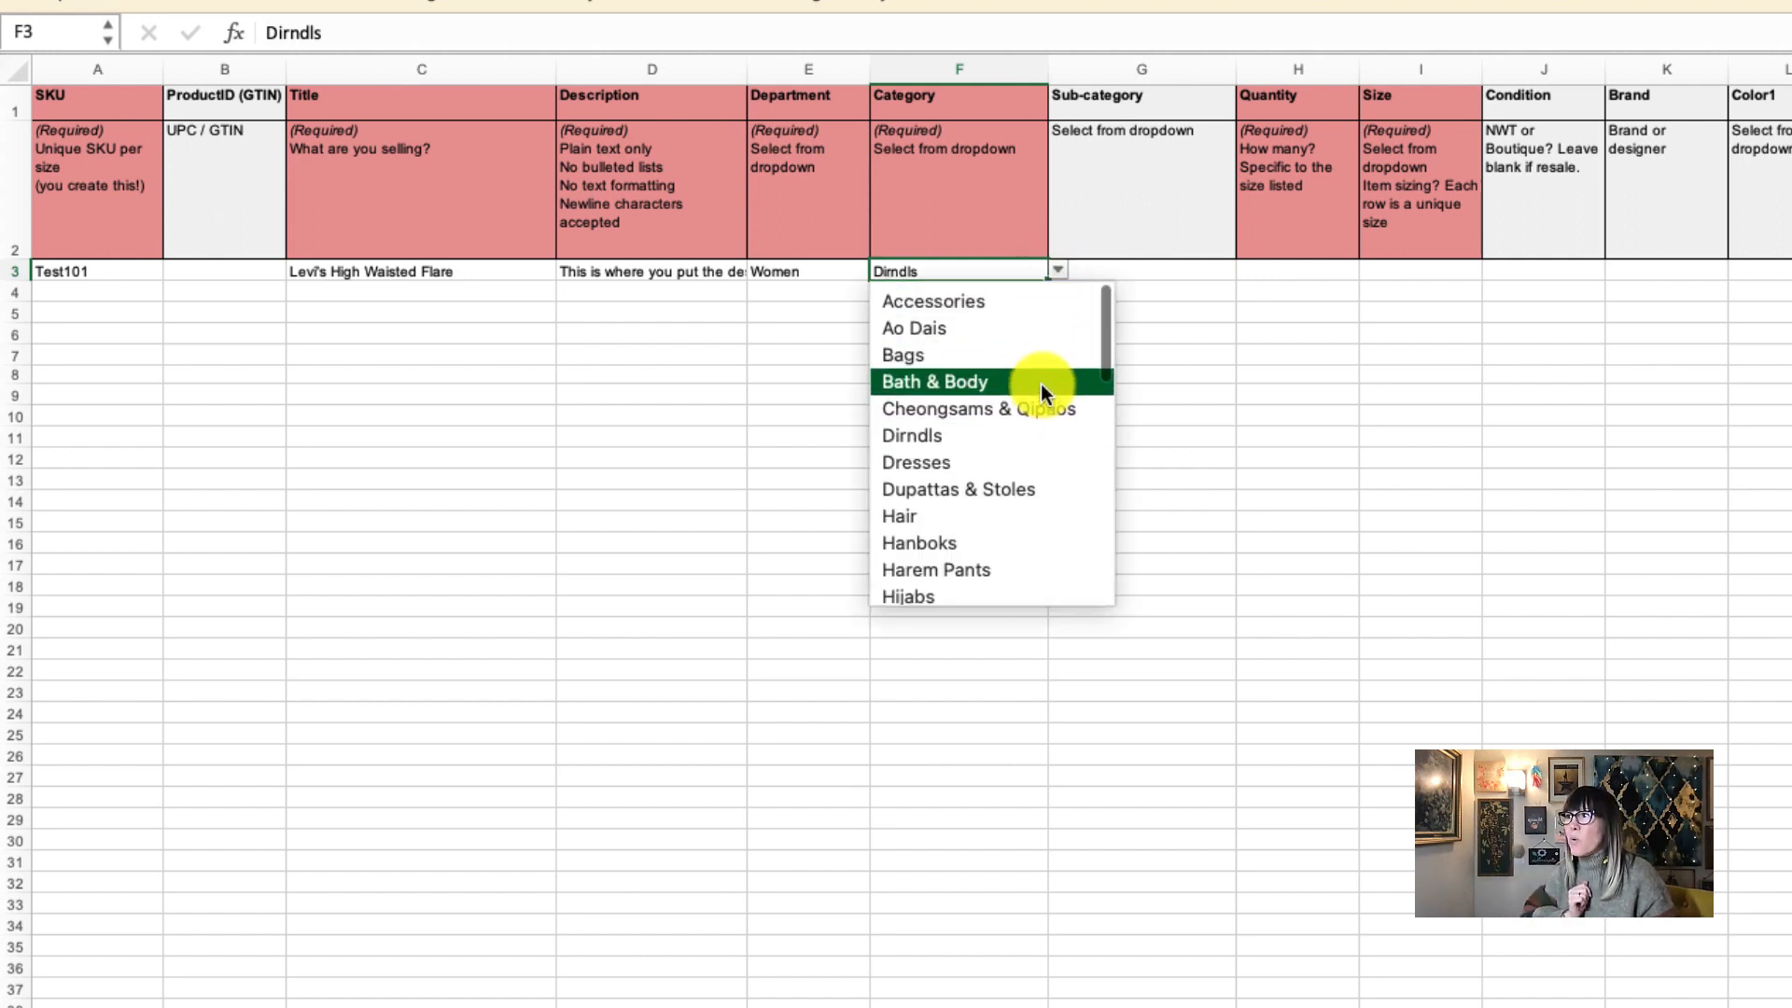
scroll(1040, 384, down, 5)
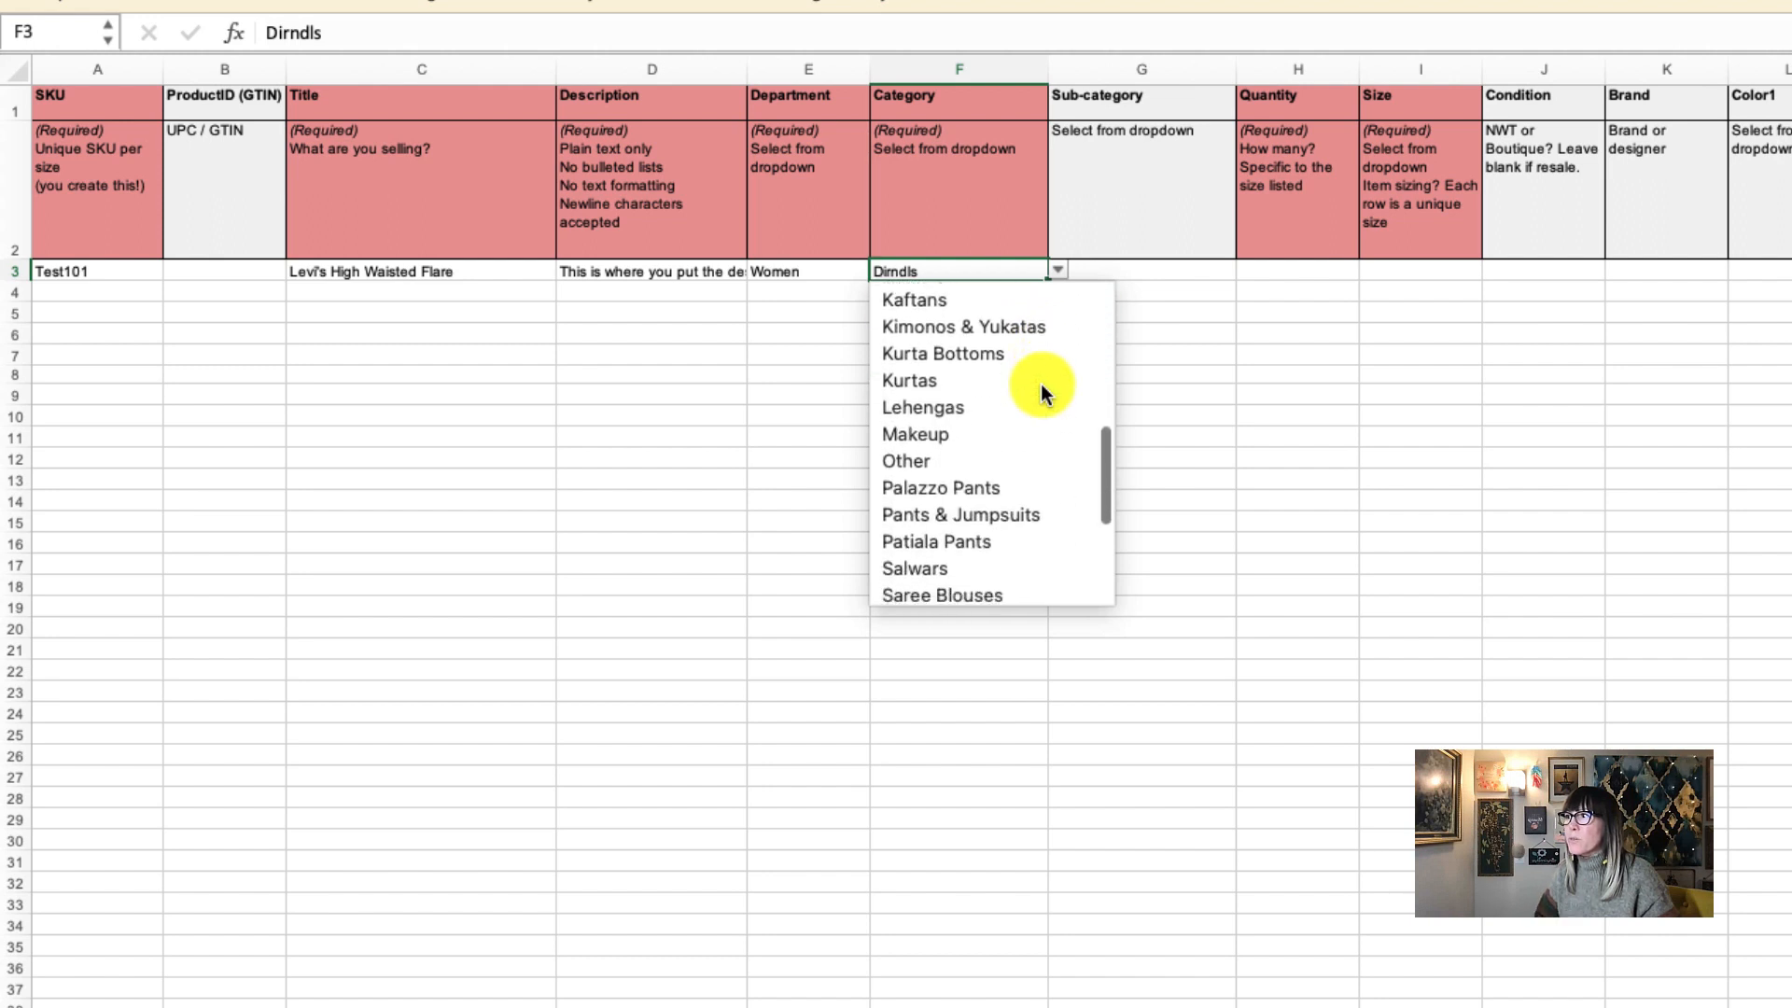
scroll(1039, 383, down, 5)
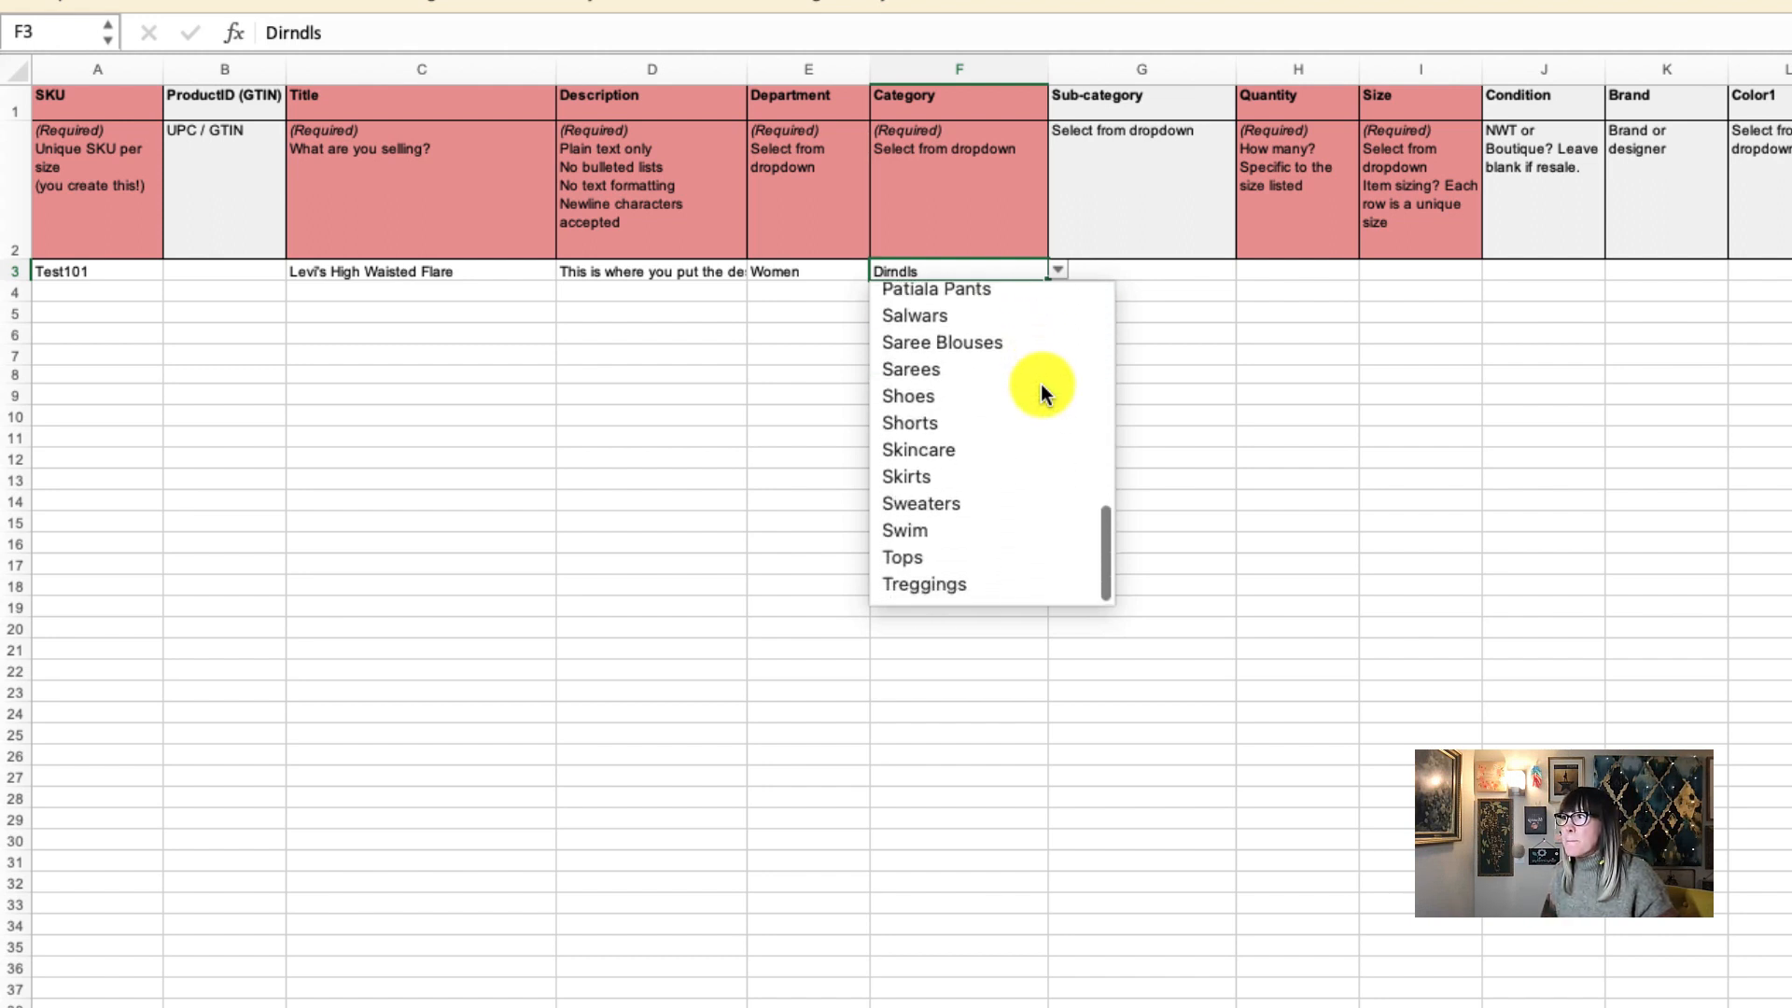
scroll(1040, 384, up, 1)
scroll(1040, 383, down, 1)
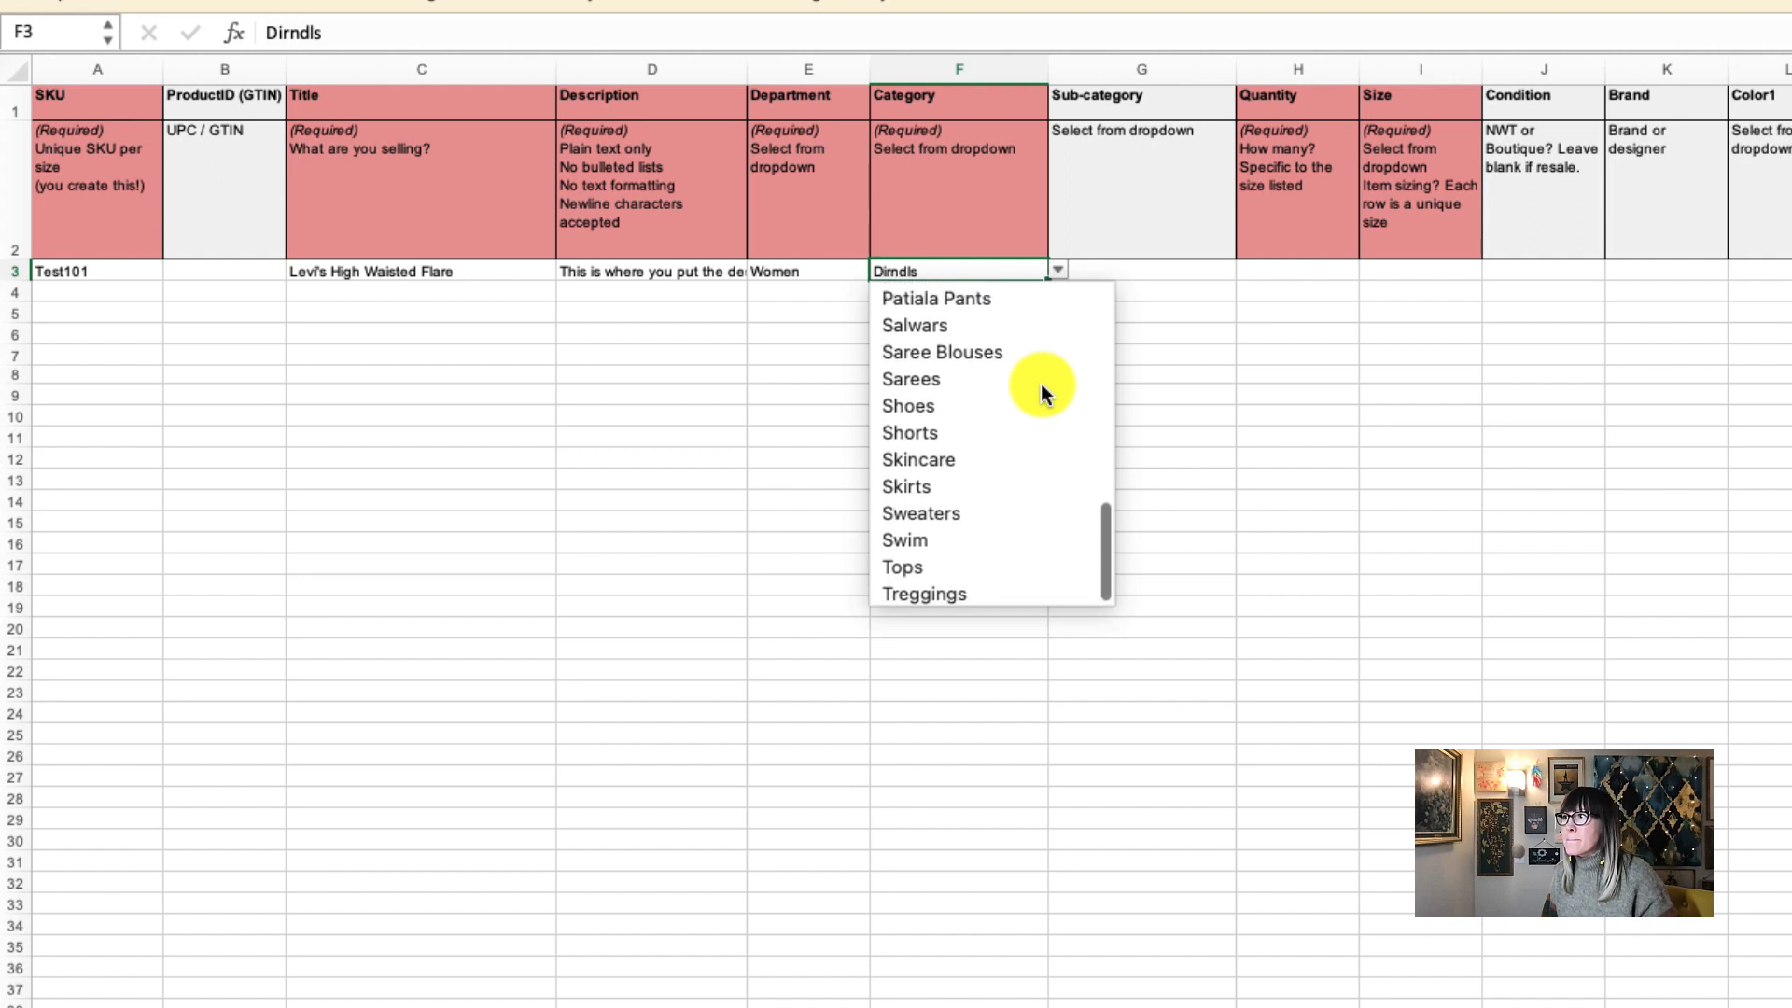
scroll(1039, 383, up, 4)
scroll(1040, 383, up, 5)
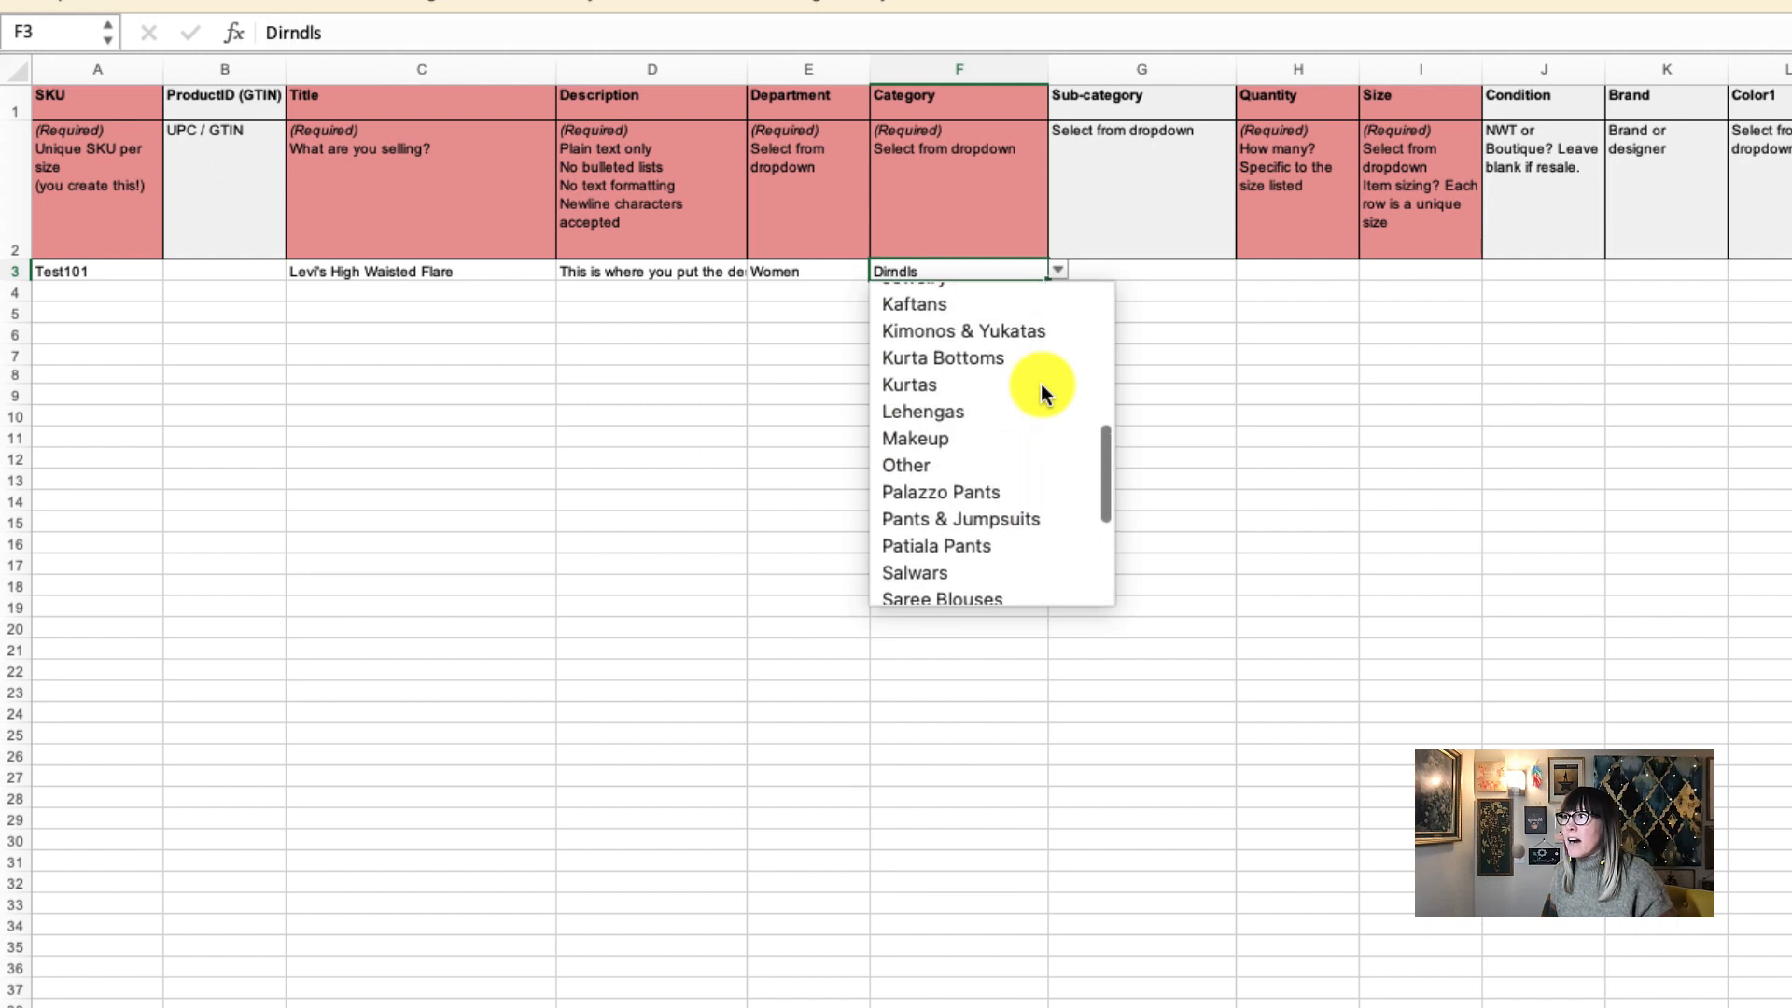
scroll(1040, 384, up, 2)
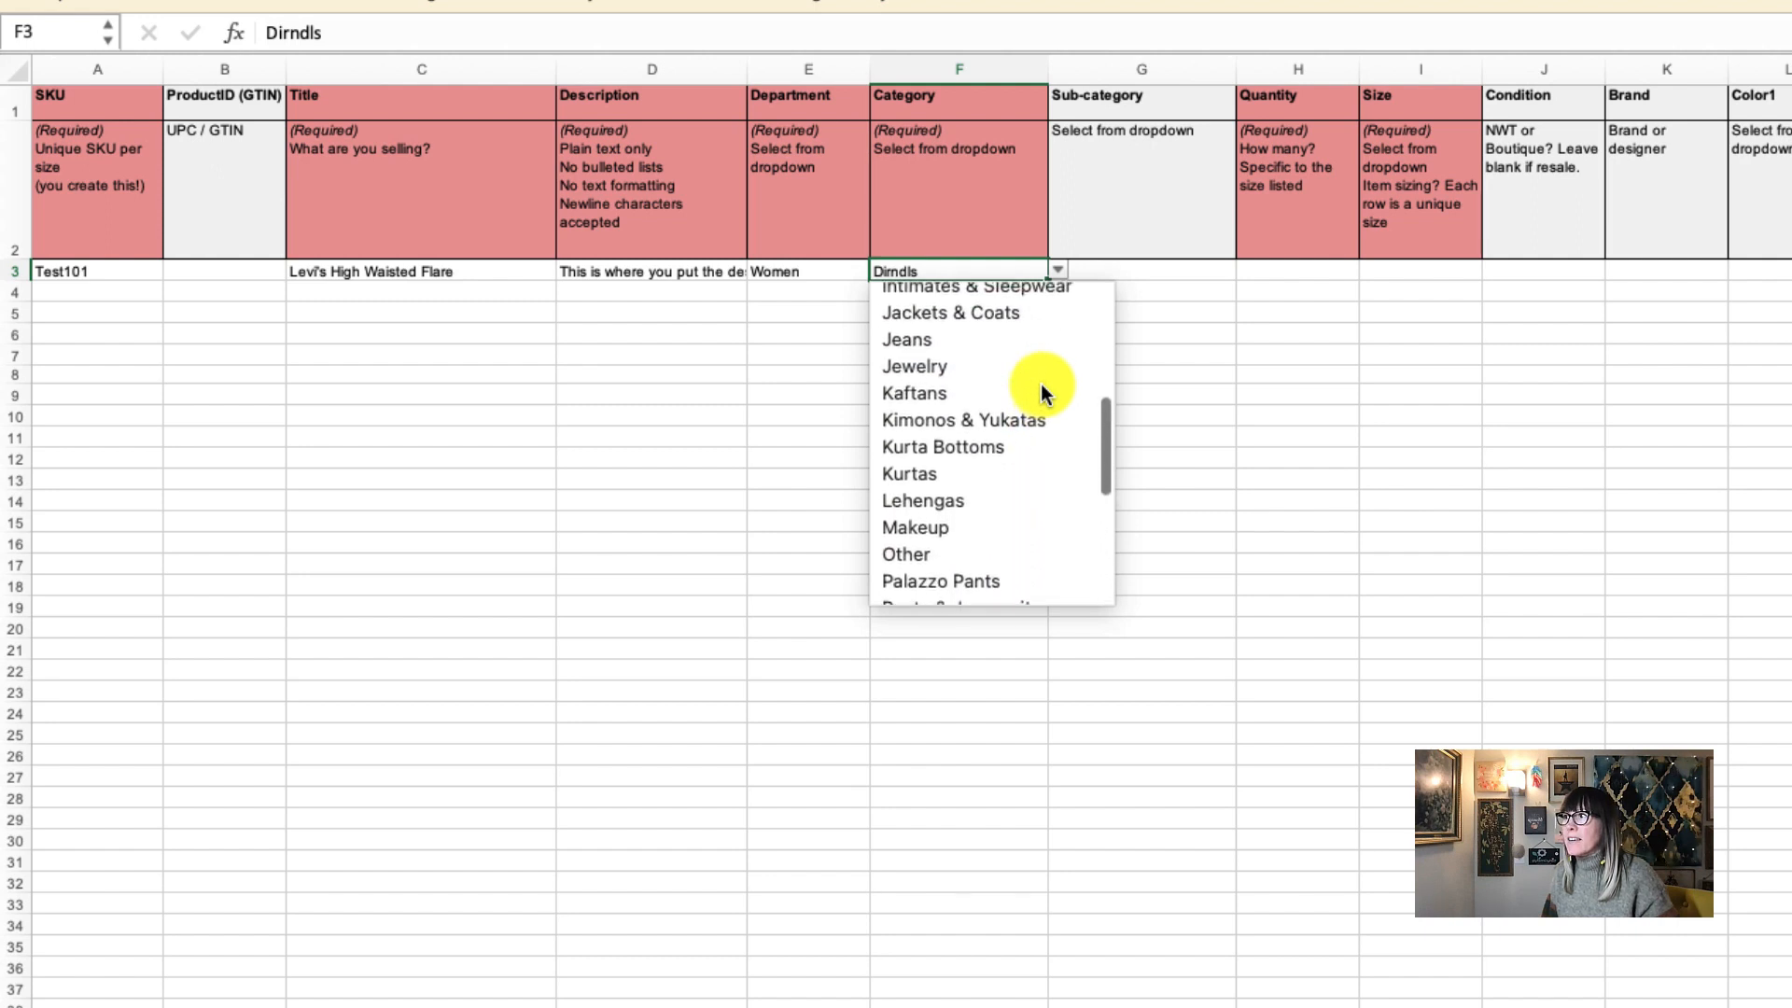
click(899, 338)
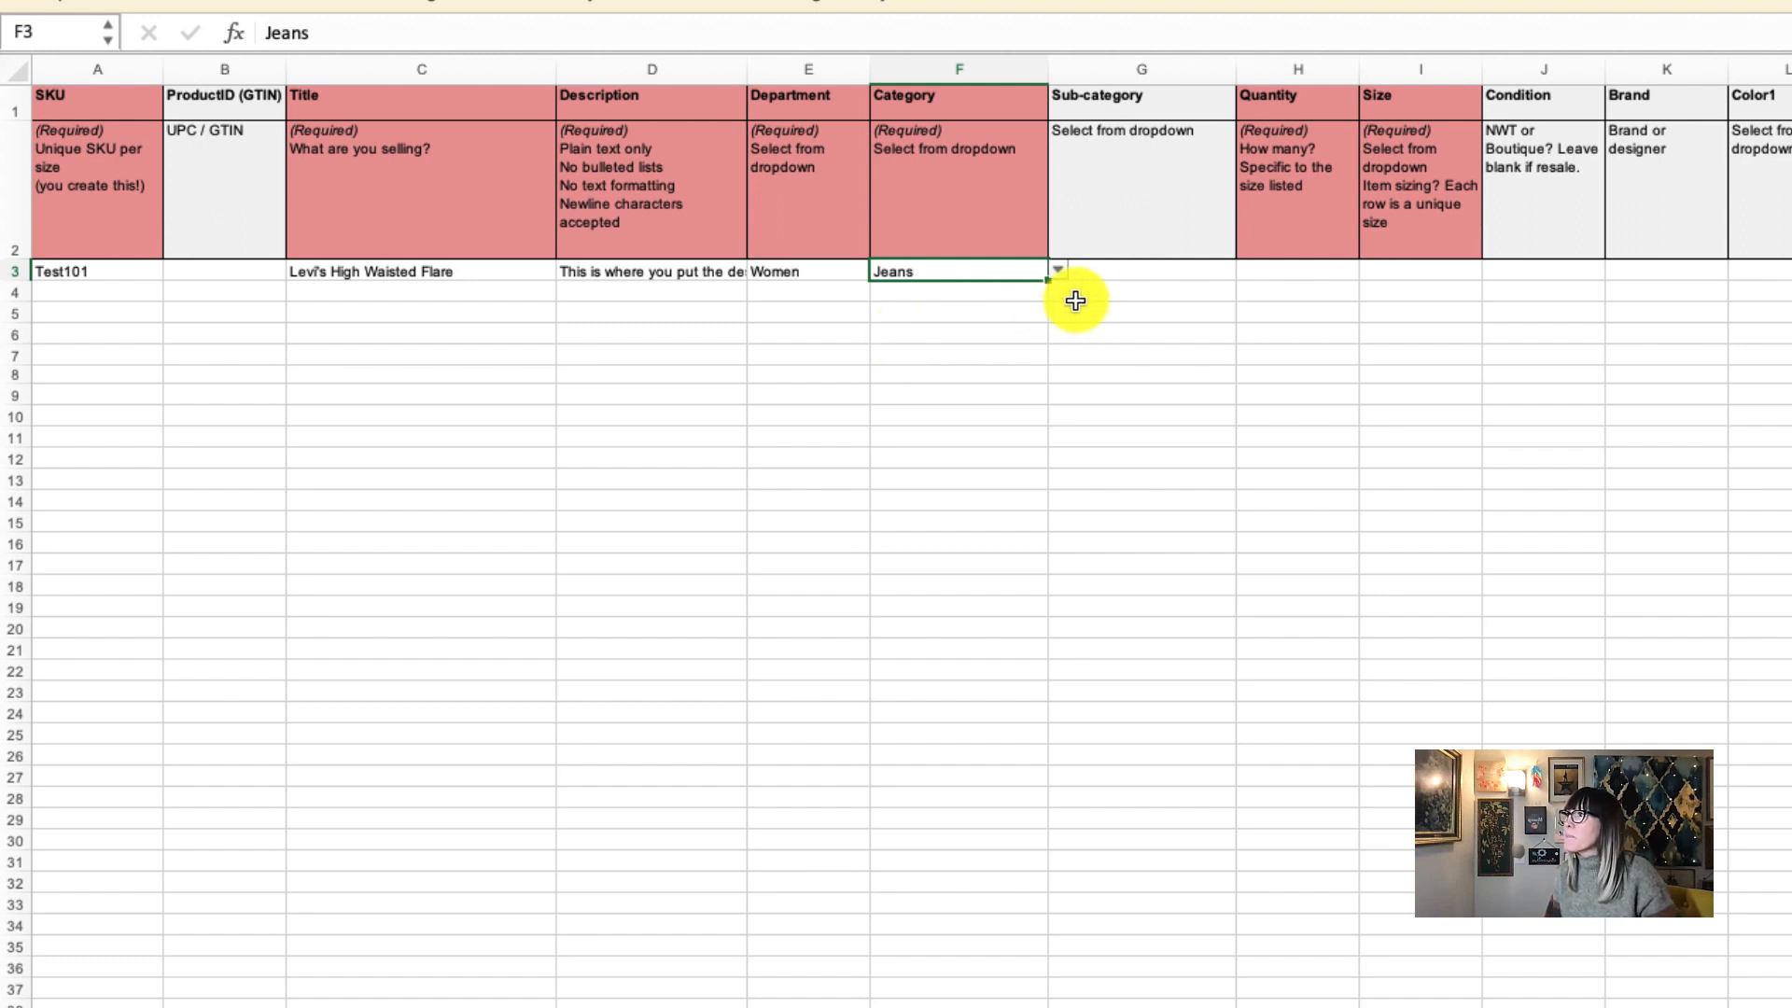
- Set the listing's Sub-category to Flare & Wide Leg and its Quantity to 1
click(1146, 273)
click(1247, 270)
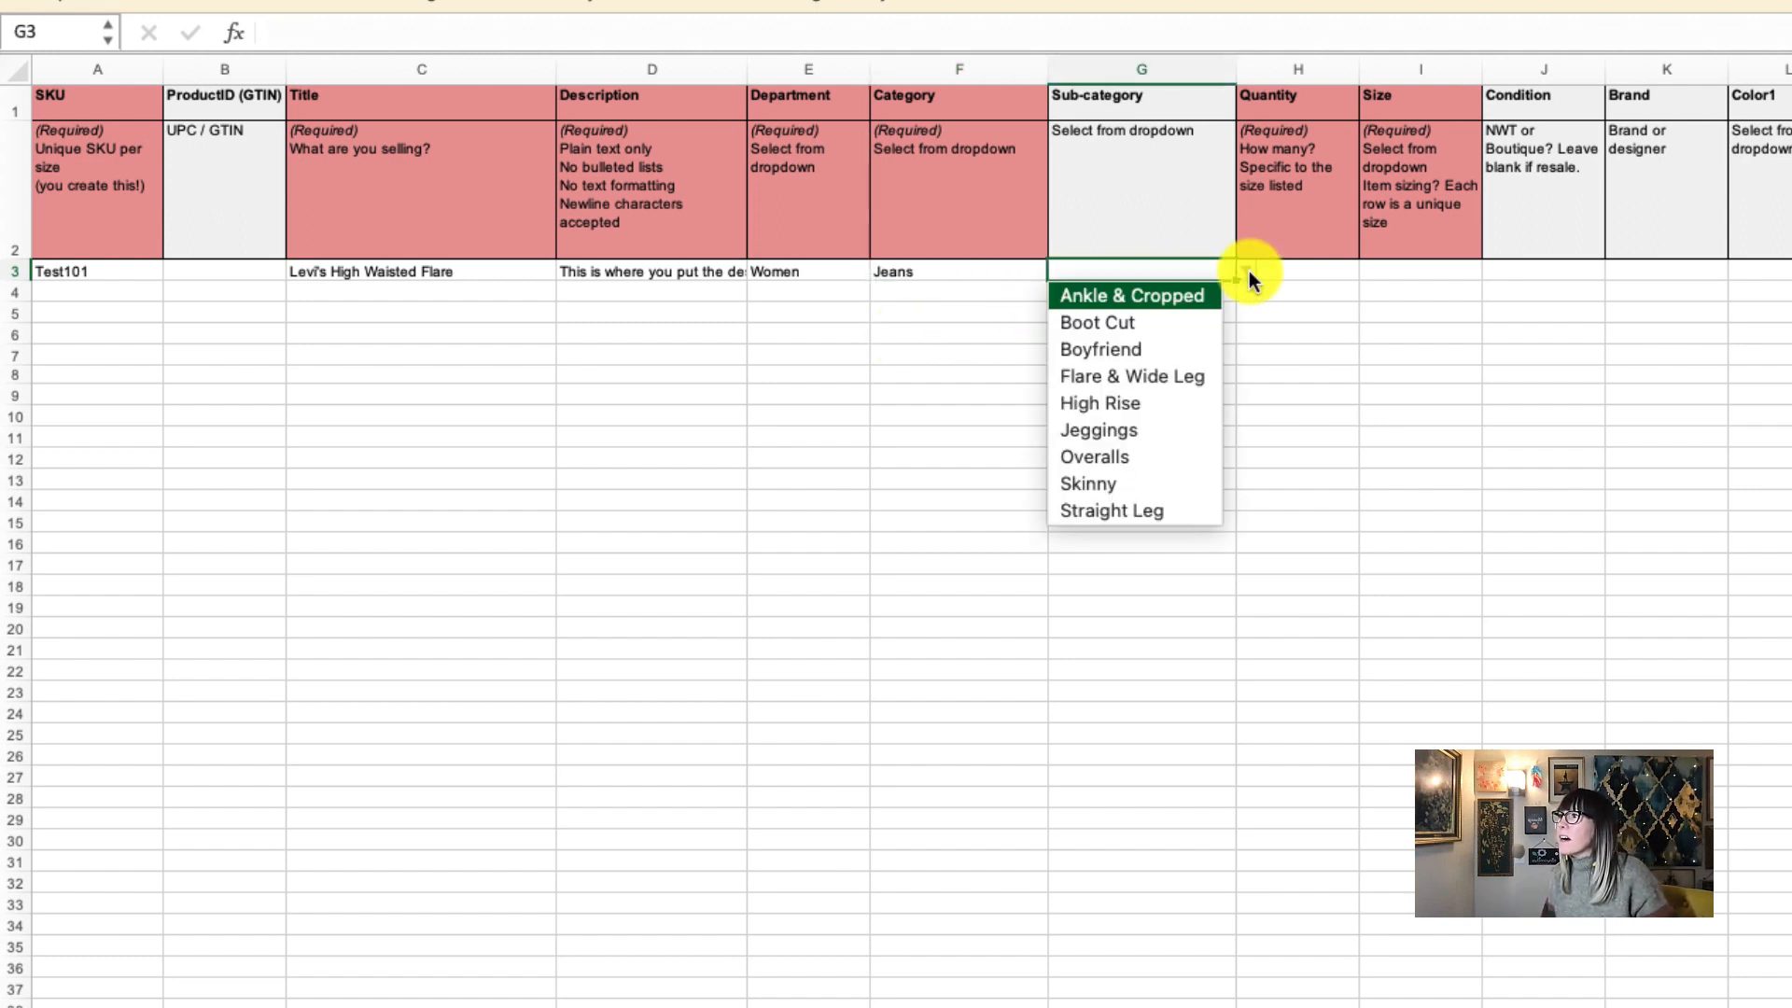
click(1202, 374)
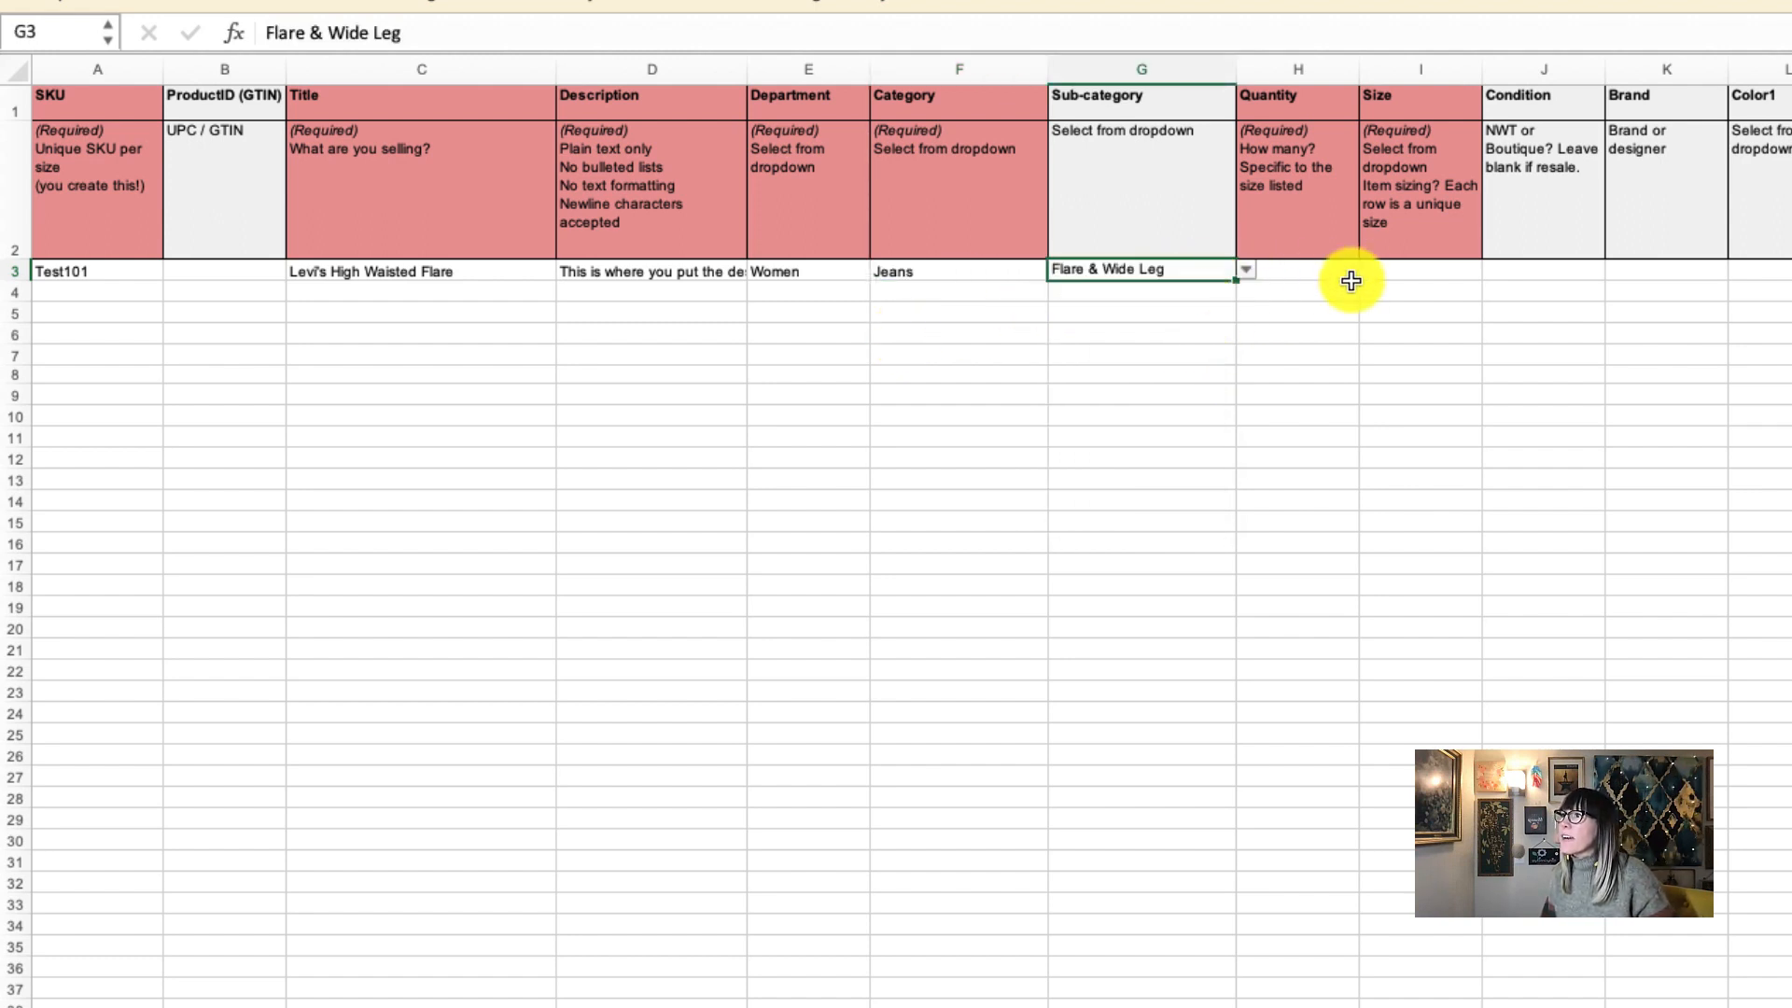
click(1317, 275)
text(1)
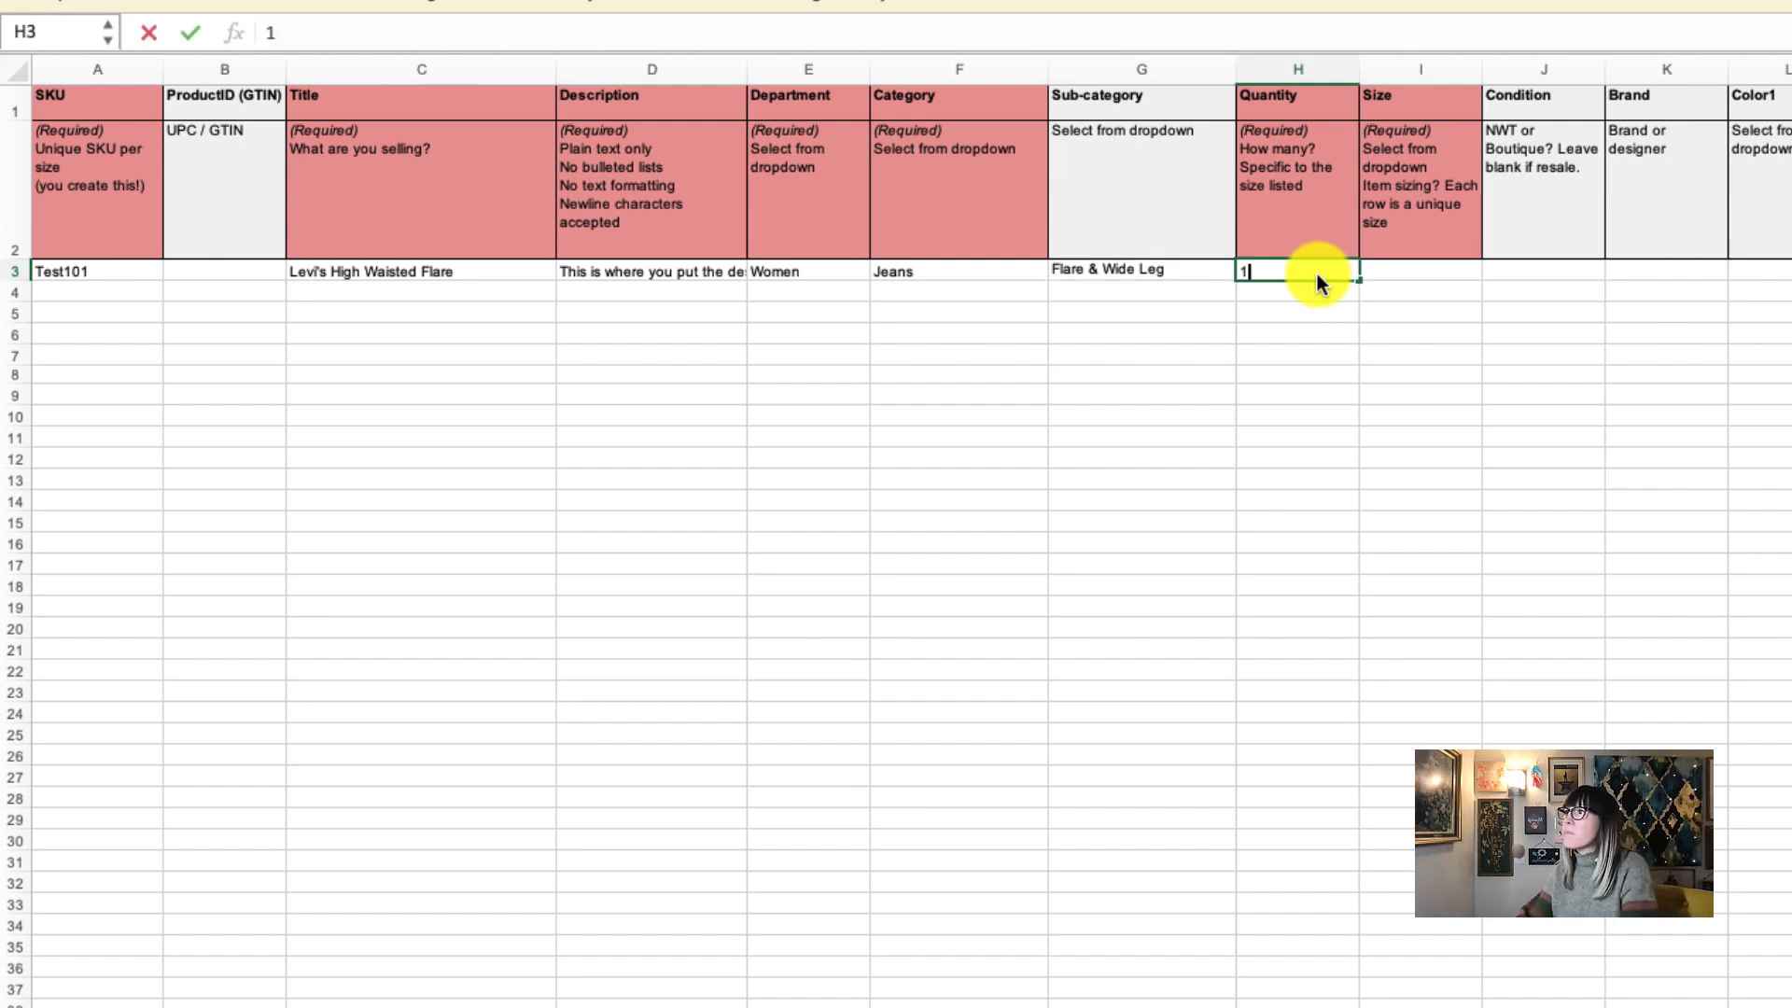
key(Tab)
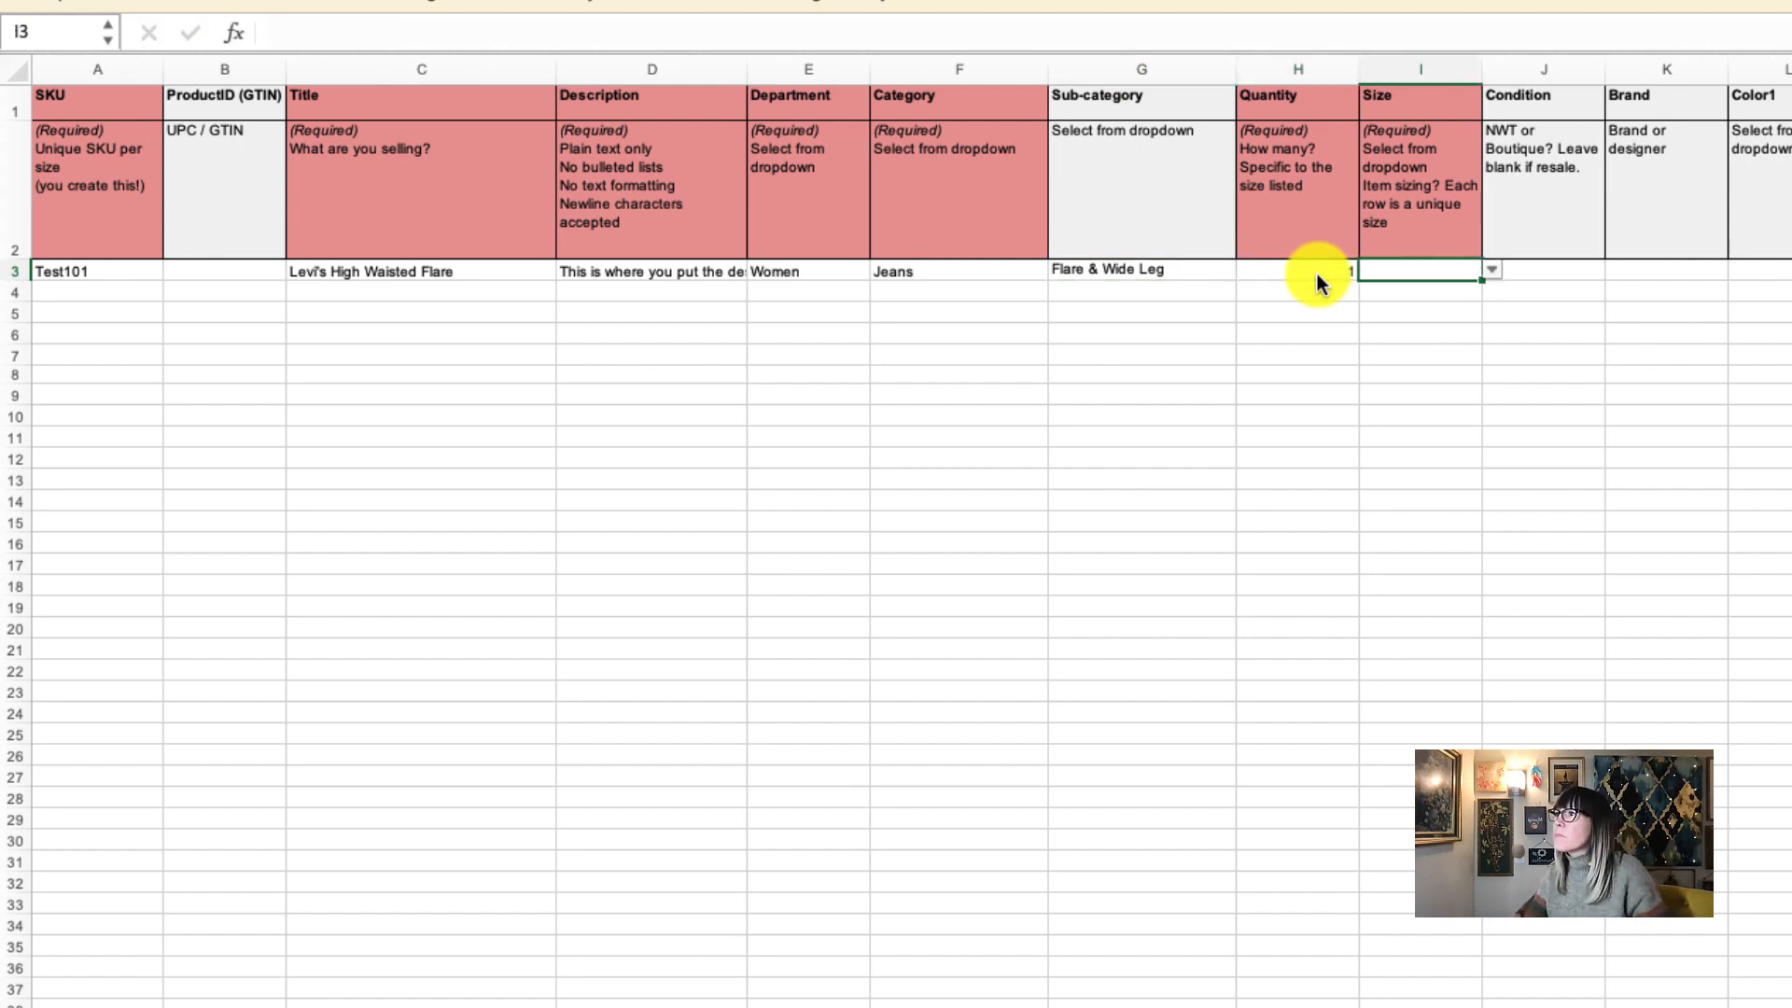
- Set the Test101 listing's Size to 28 and check the available Condition options, leaving Condition blank
click(1492, 270)
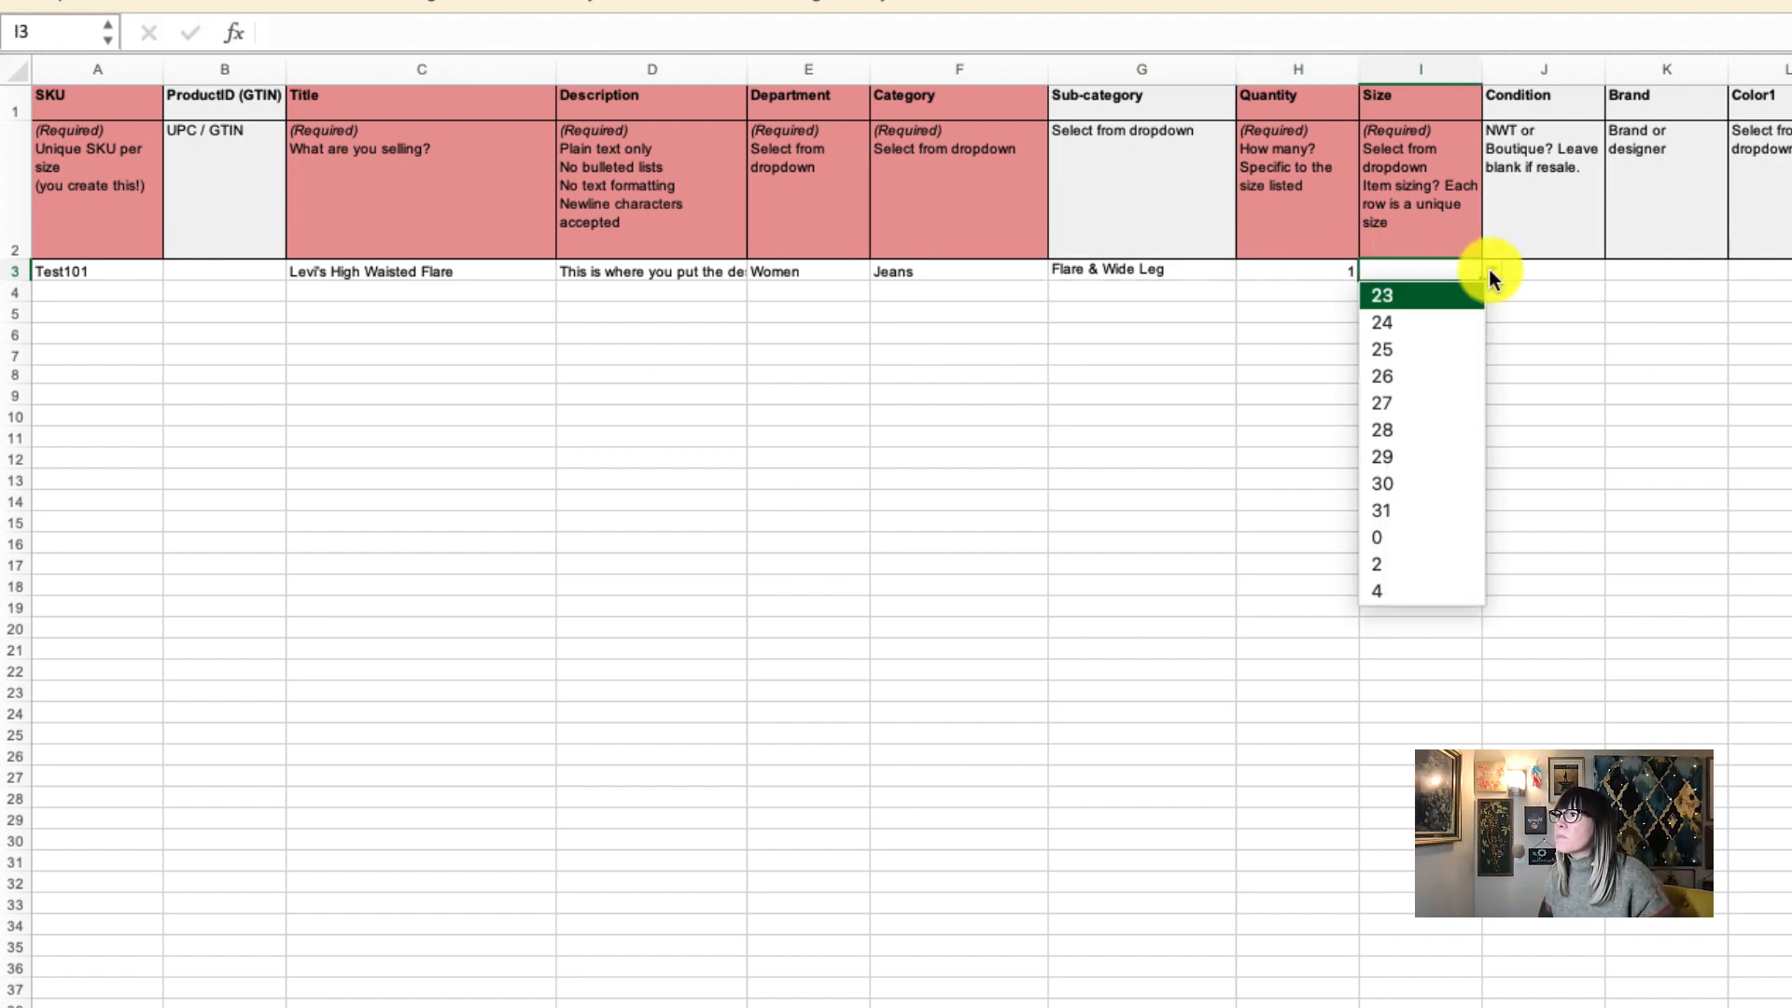
click(1432, 432)
click(1571, 273)
scroll(1571, 274, down, 1)
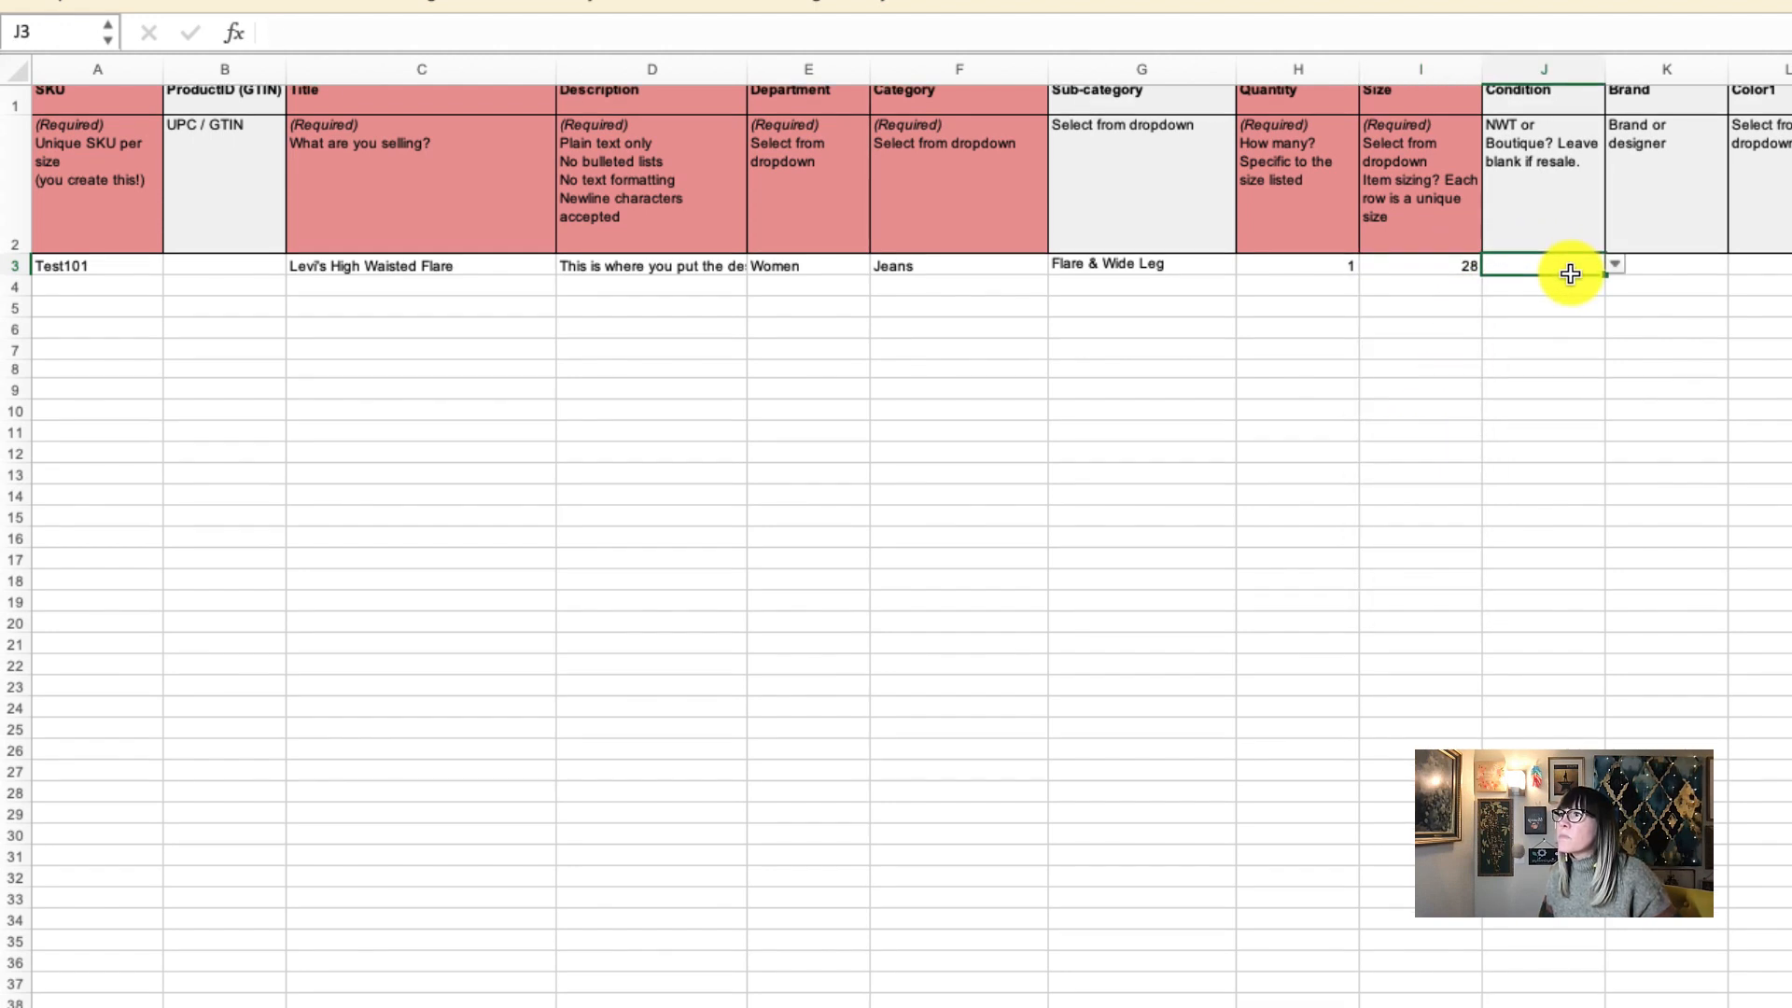
click(1619, 265)
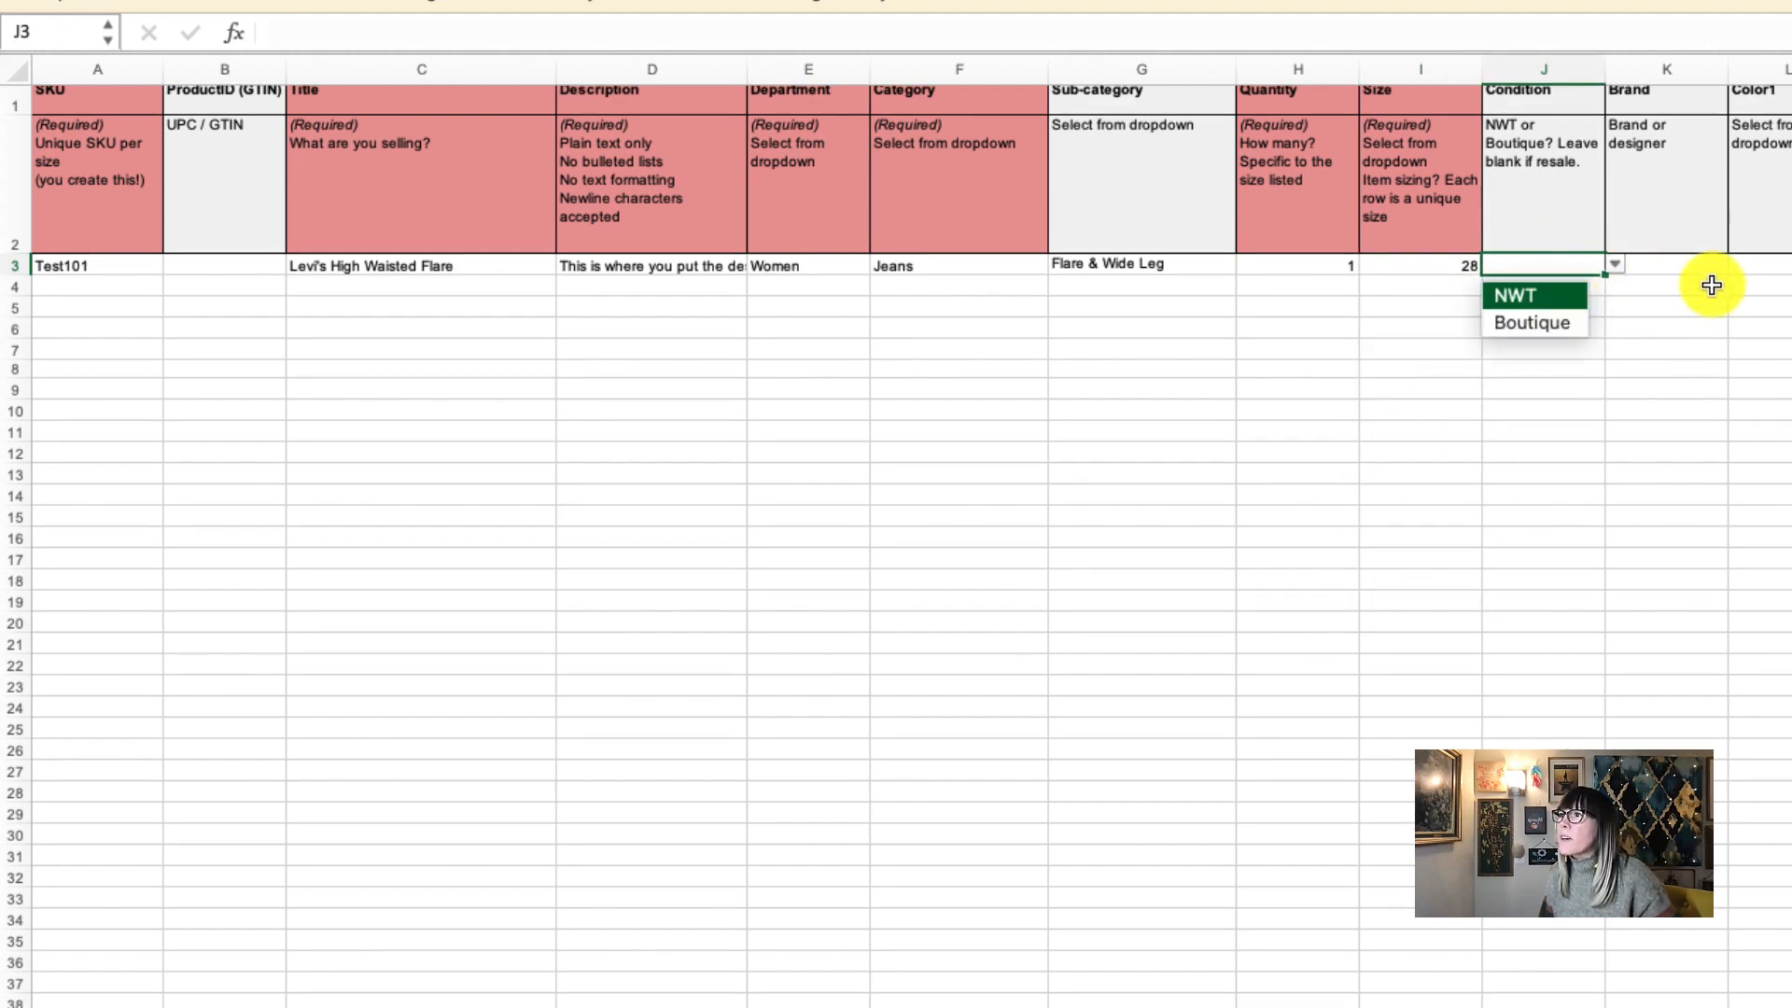
- Enter Levi's as the listing's Brand, with Blue as Color1 and Red as Color2
click(1695, 262)
click(1693, 258)
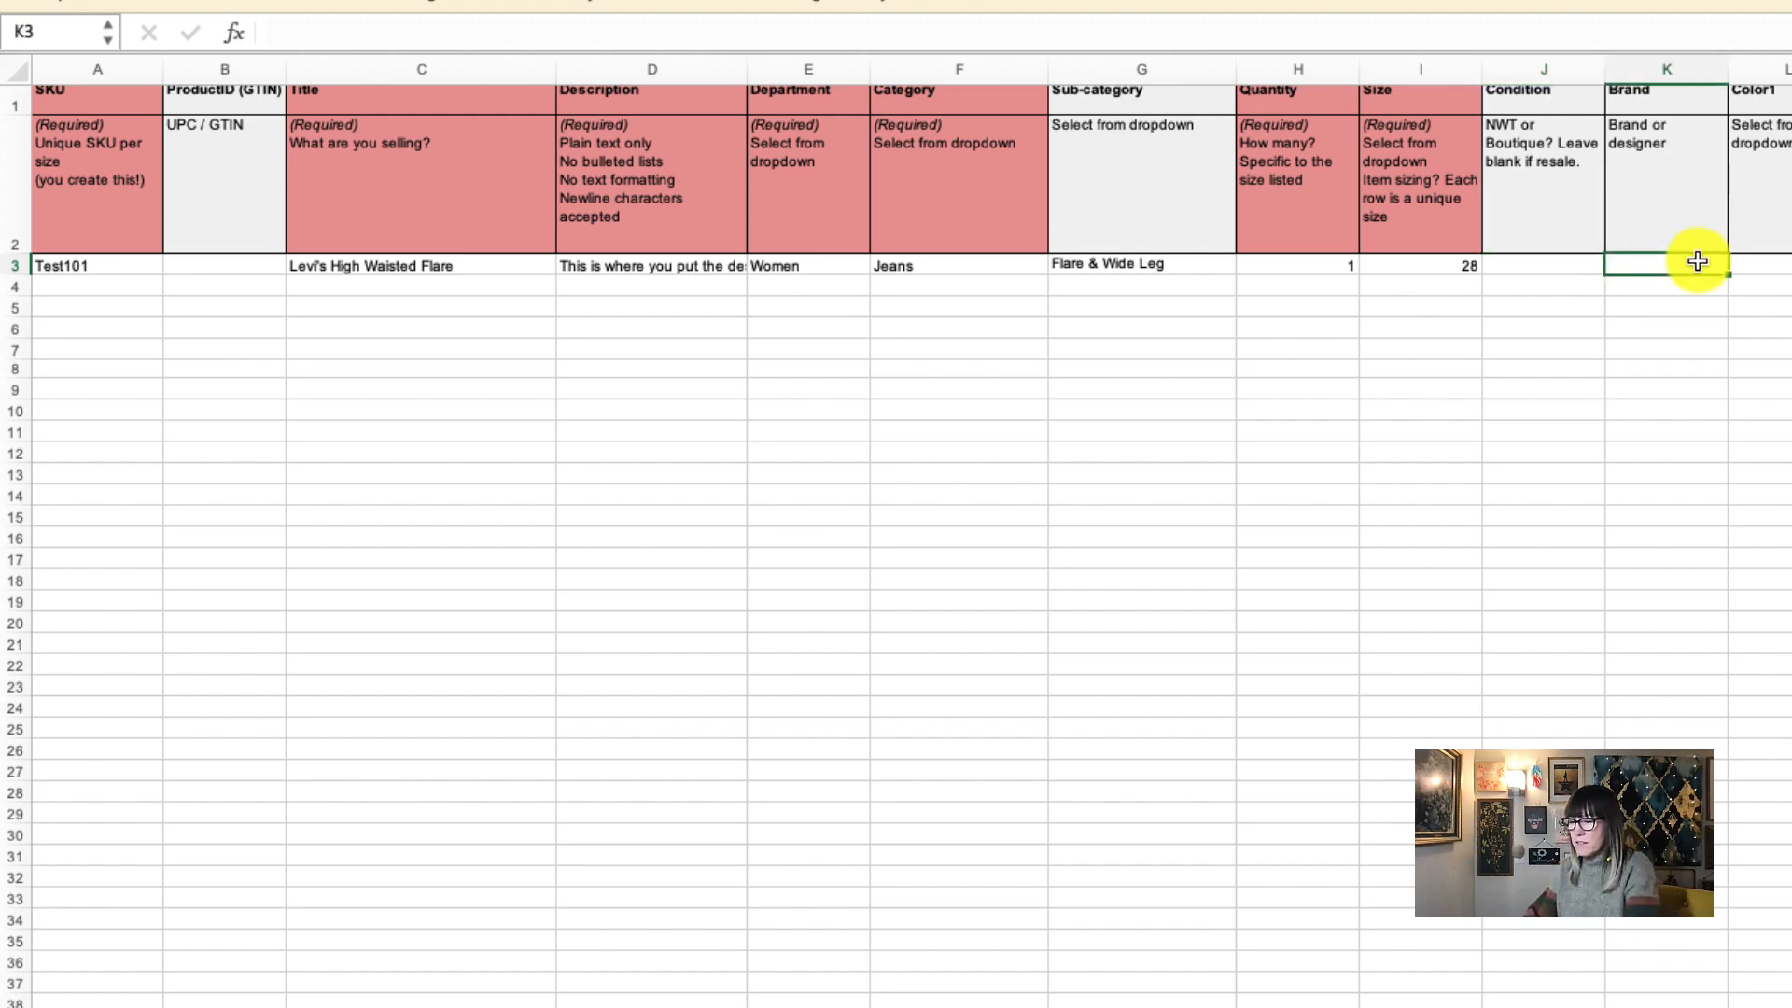
text(Levi's)
key(Tab)
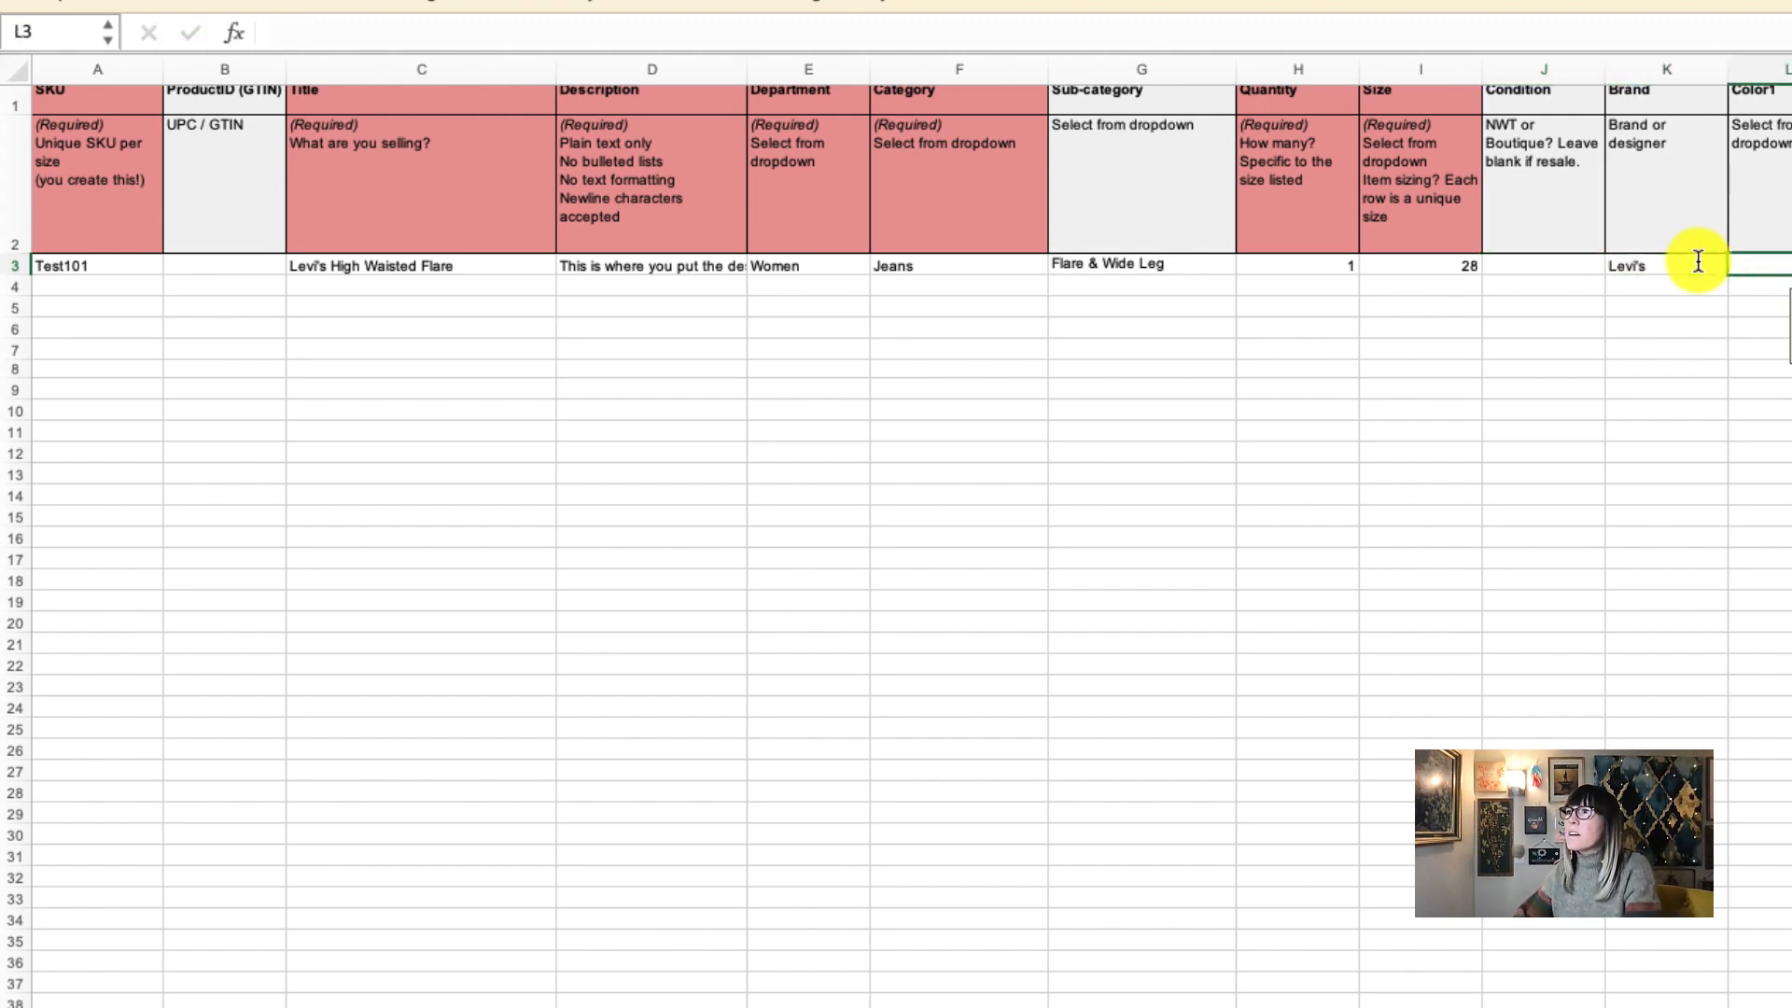
text(Blue)
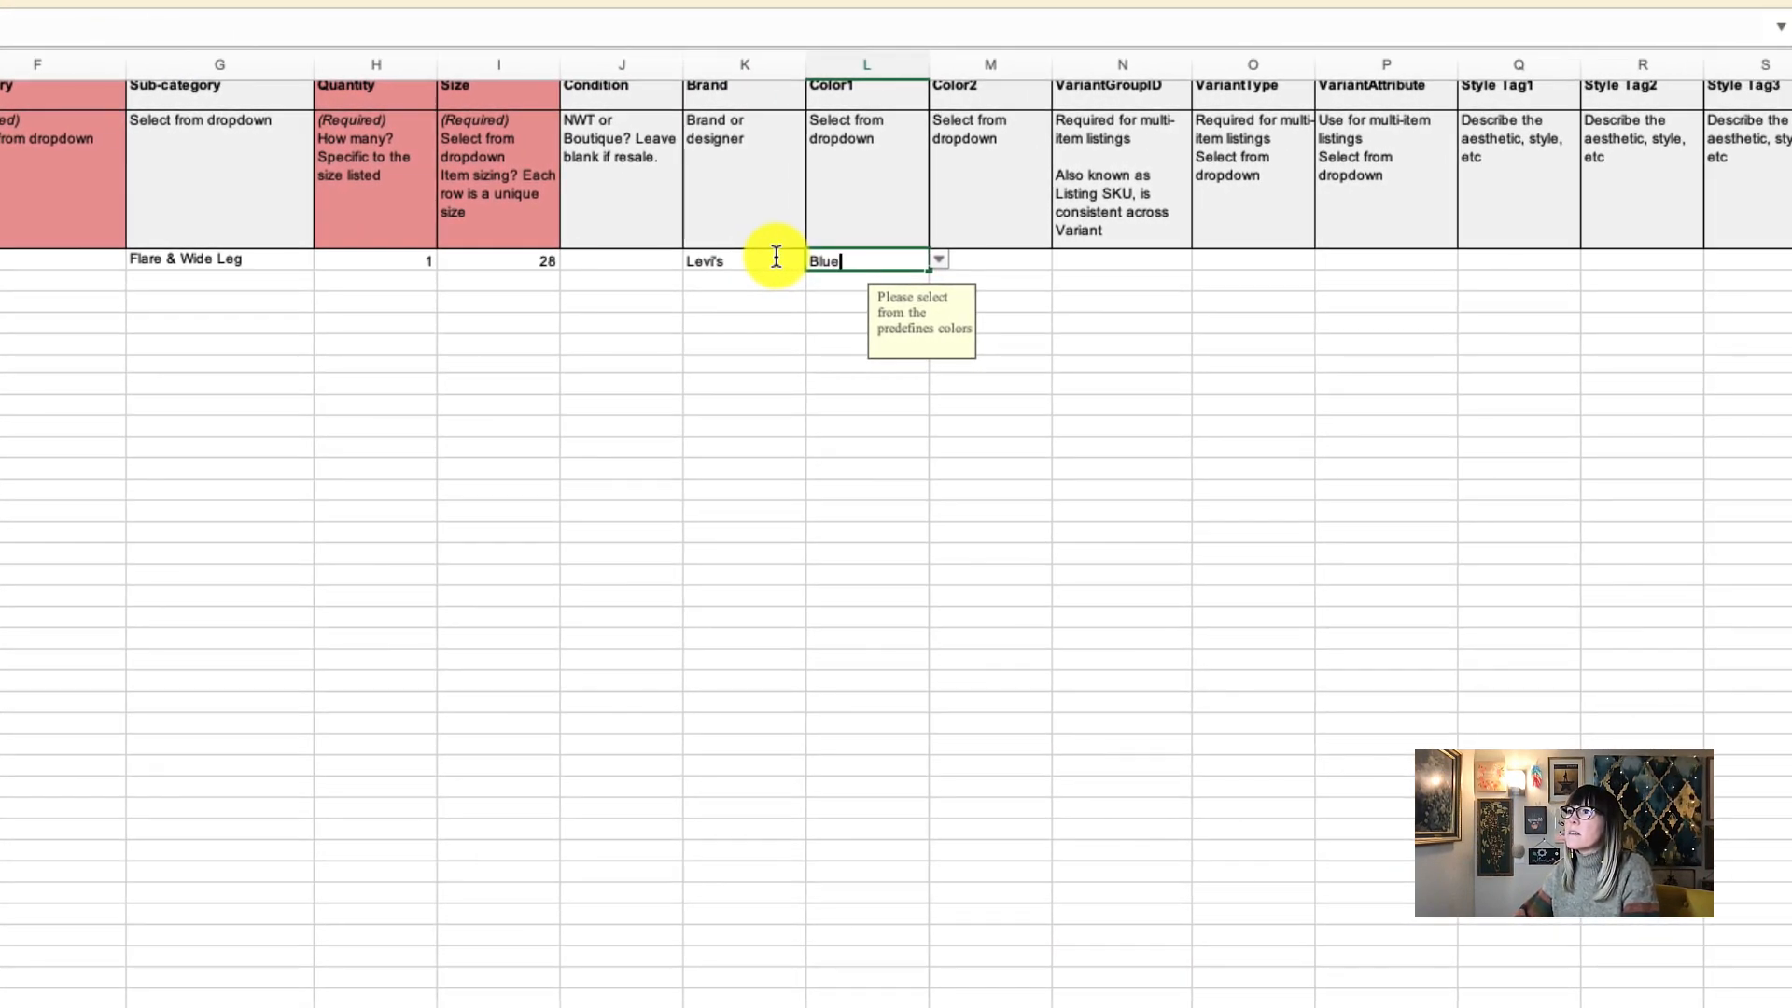
click(997, 261)
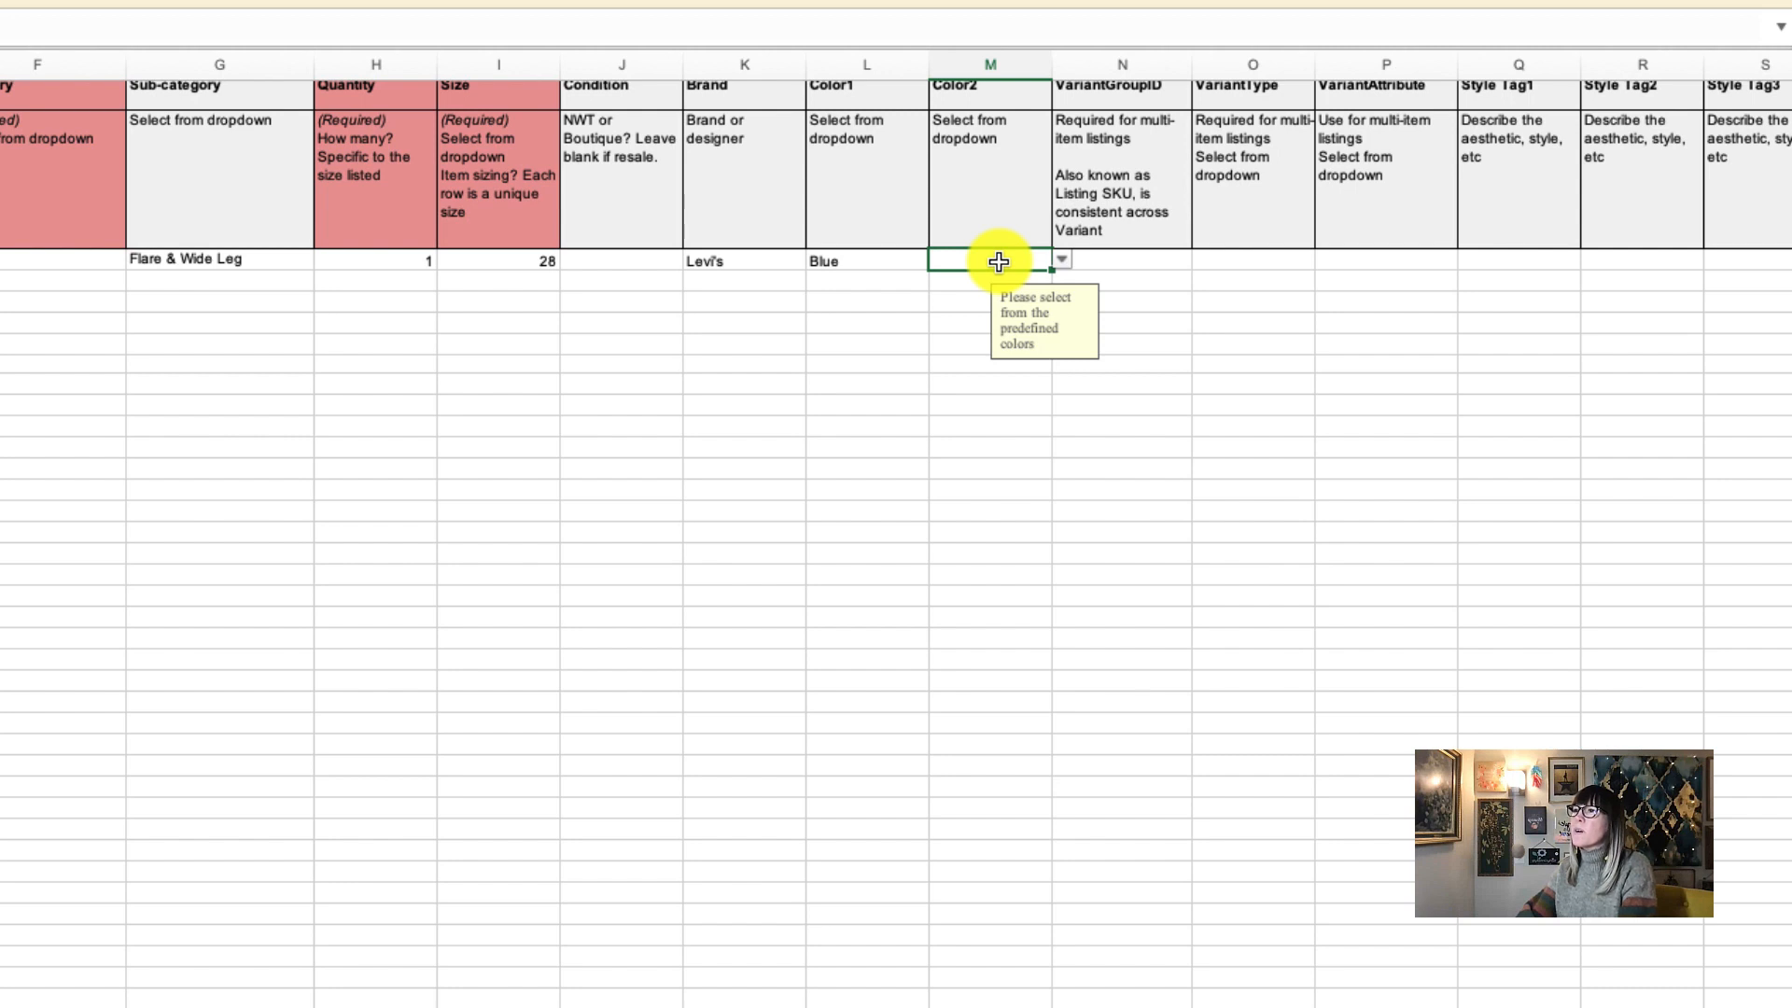
text(Red)
key(Tab)
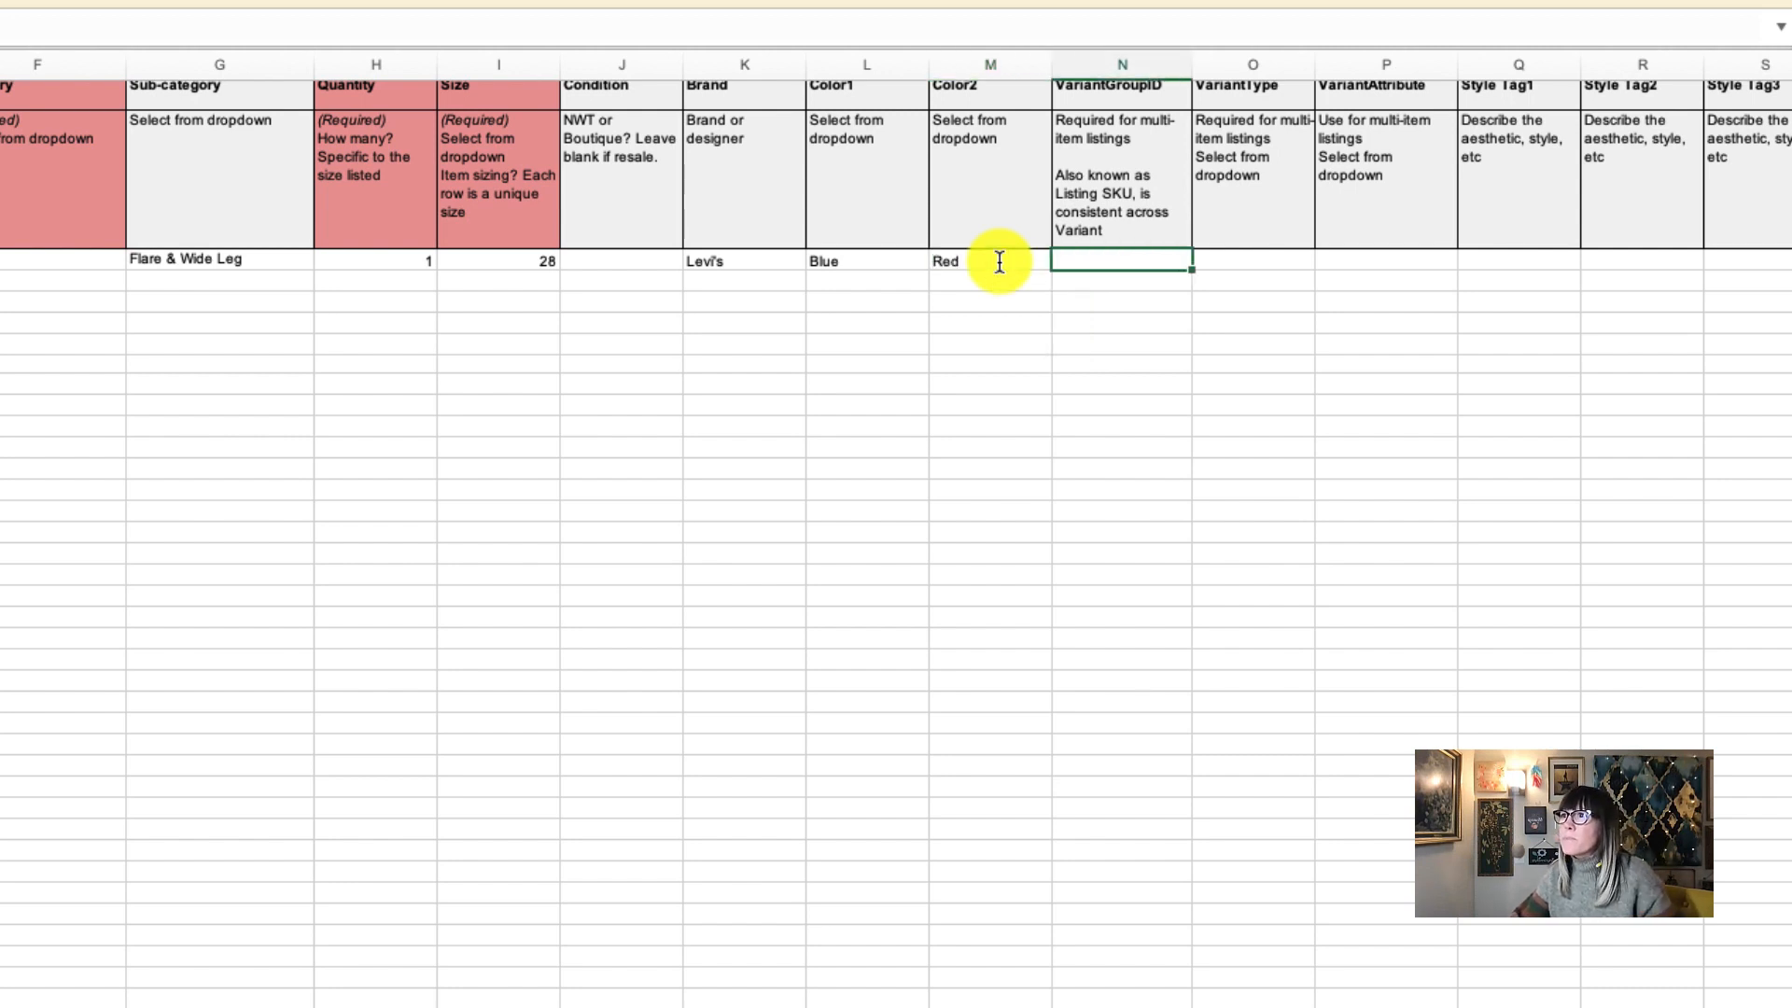
- Leave the variant fields blank and fill the listing's three style tags with vintage, flare and 70s
scroll(1000, 261, up, 1)
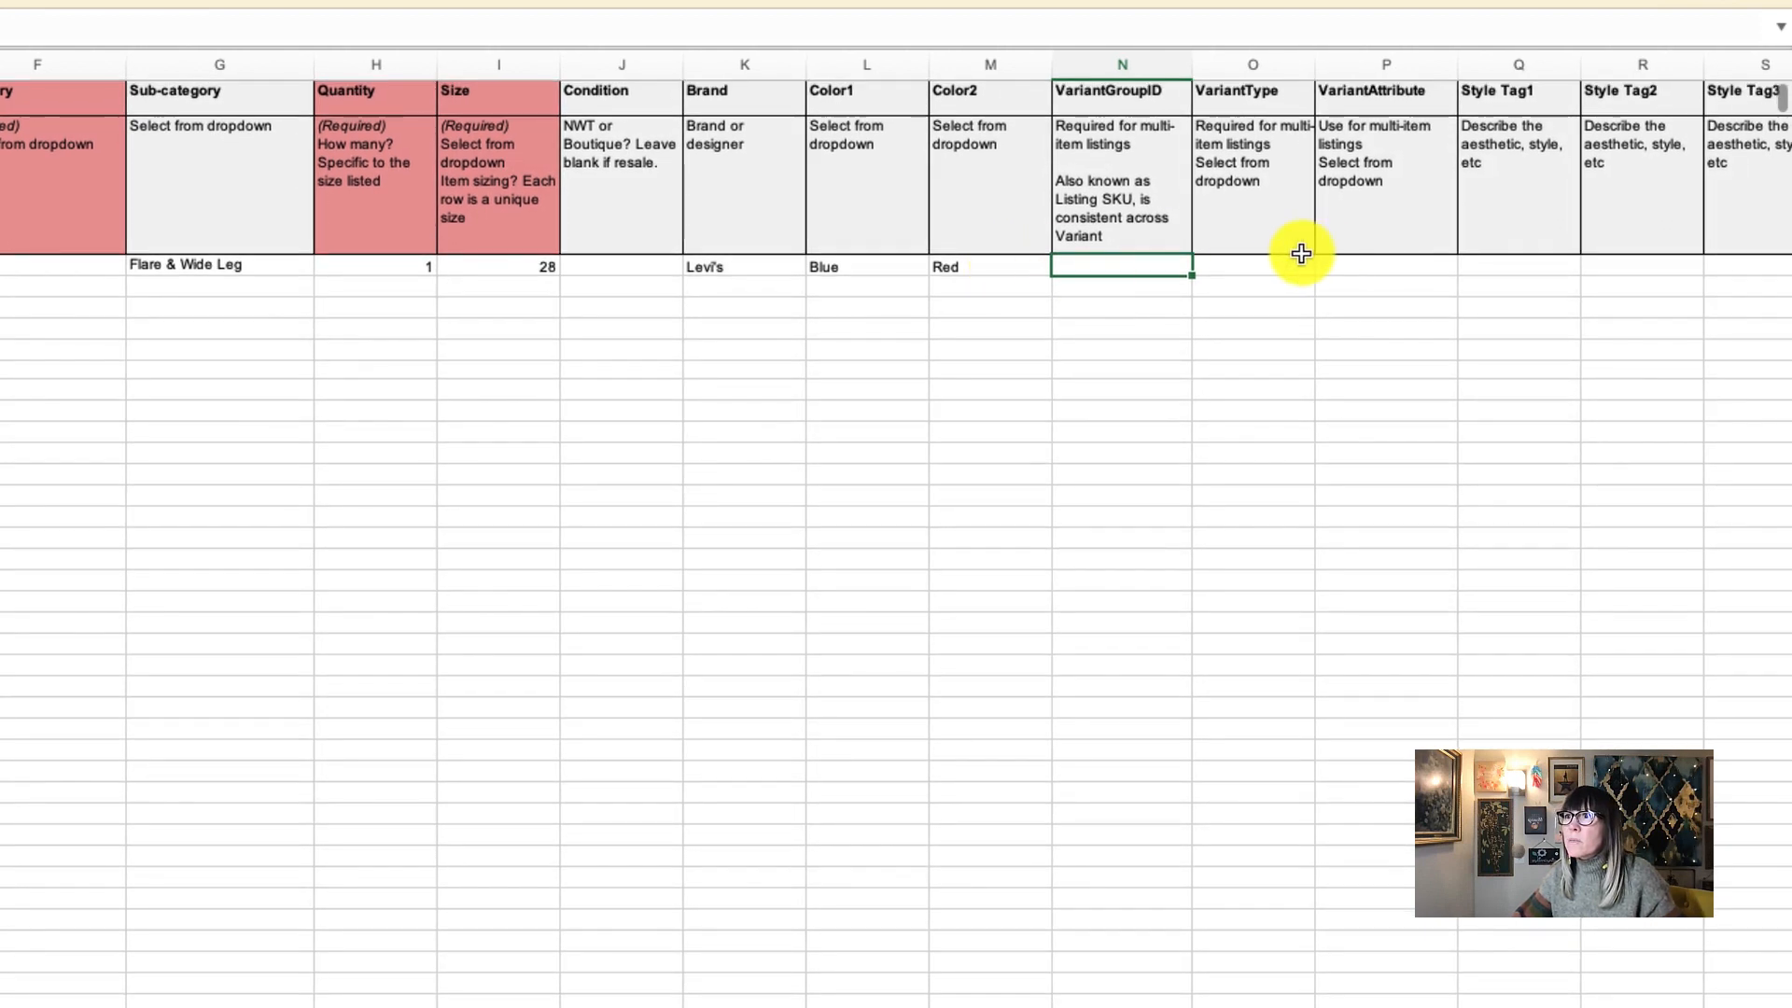
scroll(1316, 257, right, 1)
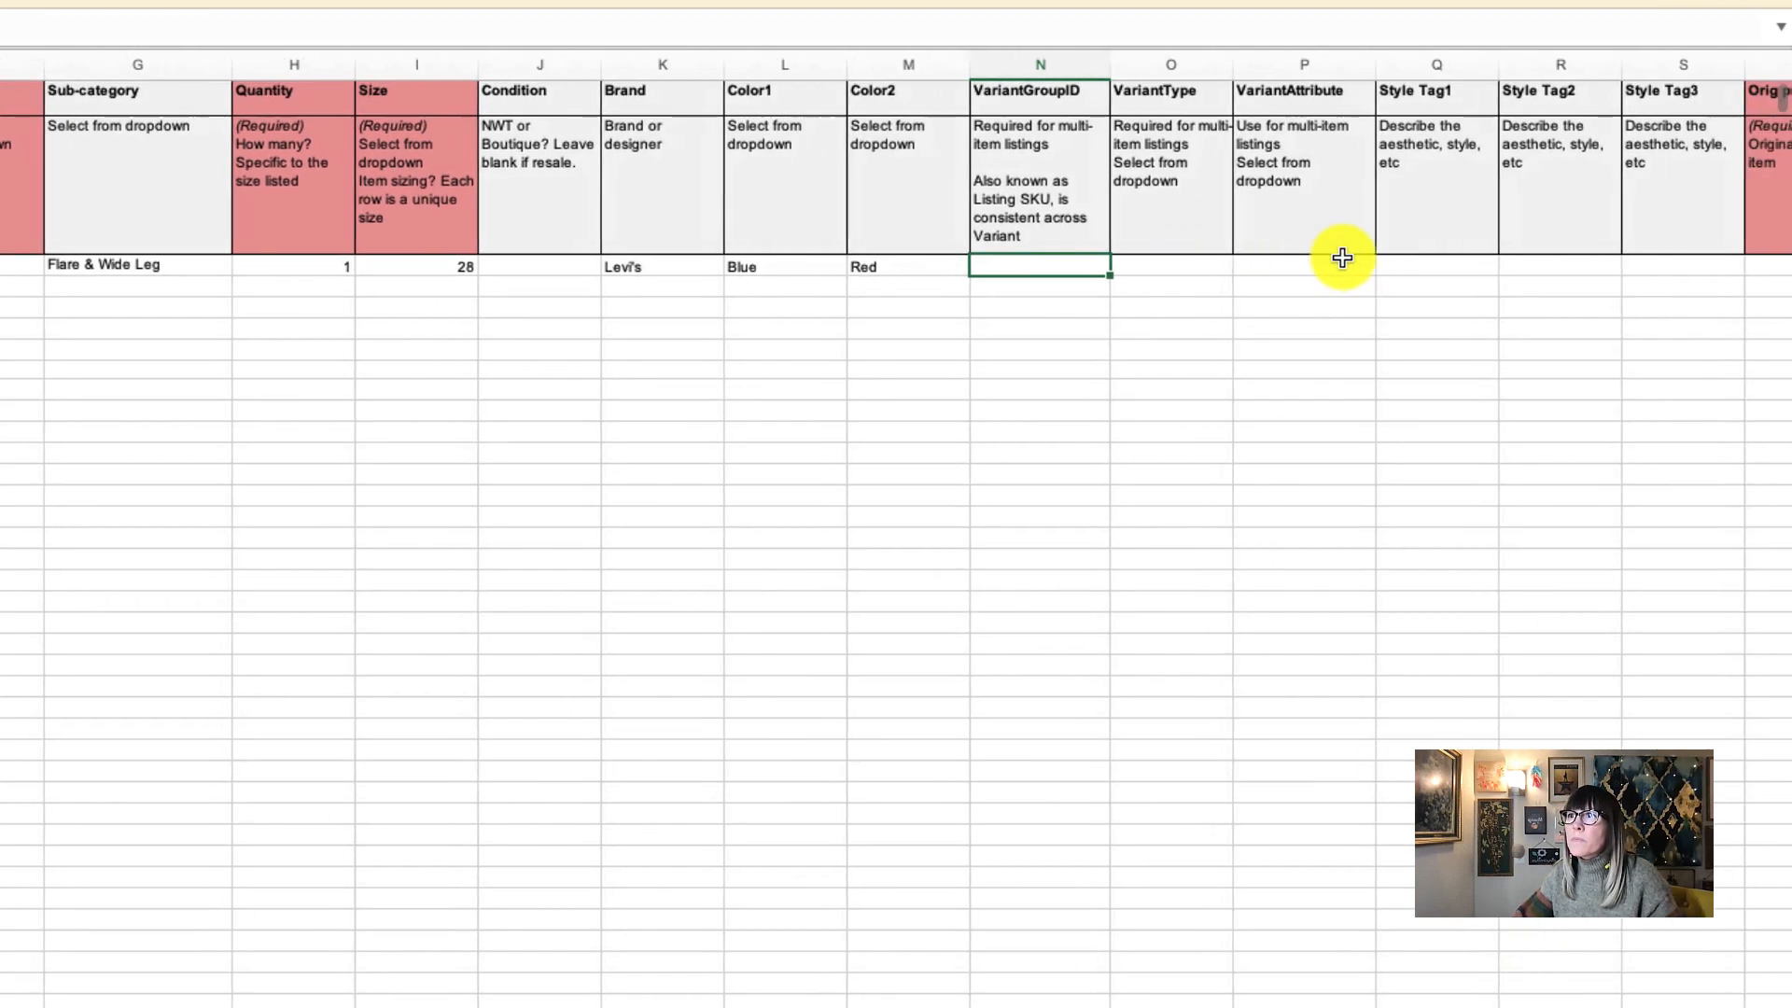
scroll(1342, 258, right, 4)
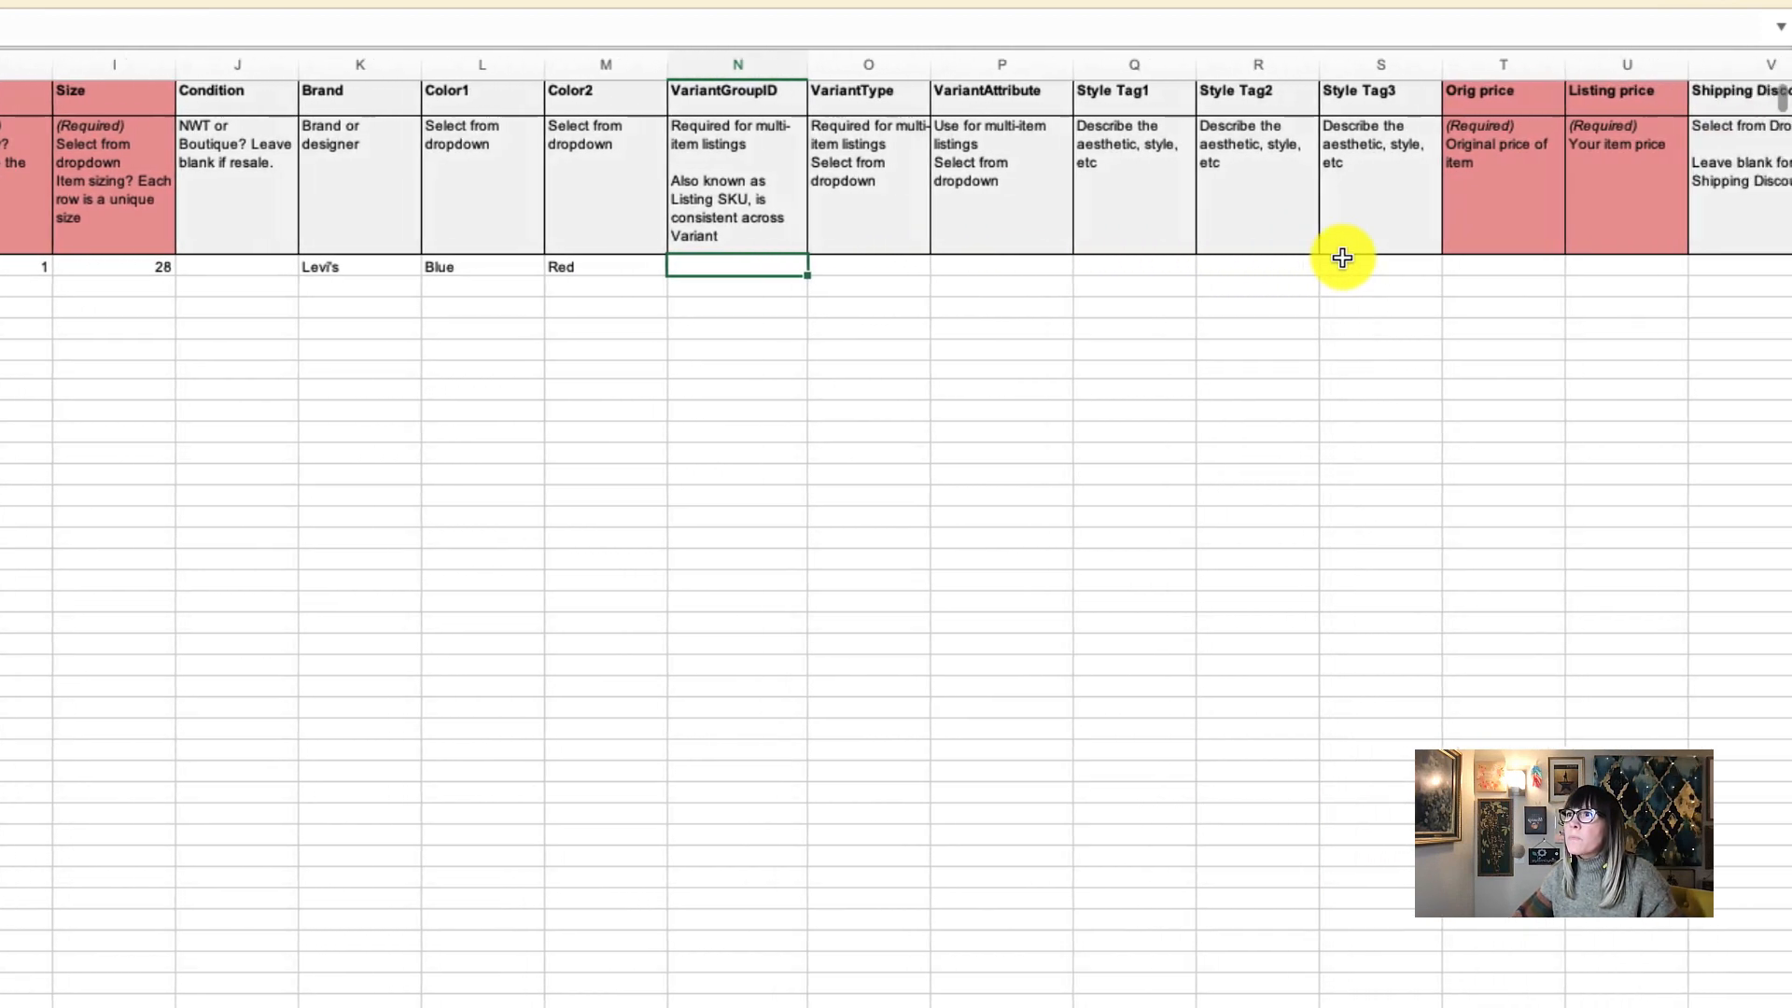
scroll(1342, 258, right, 2)
click(984, 265)
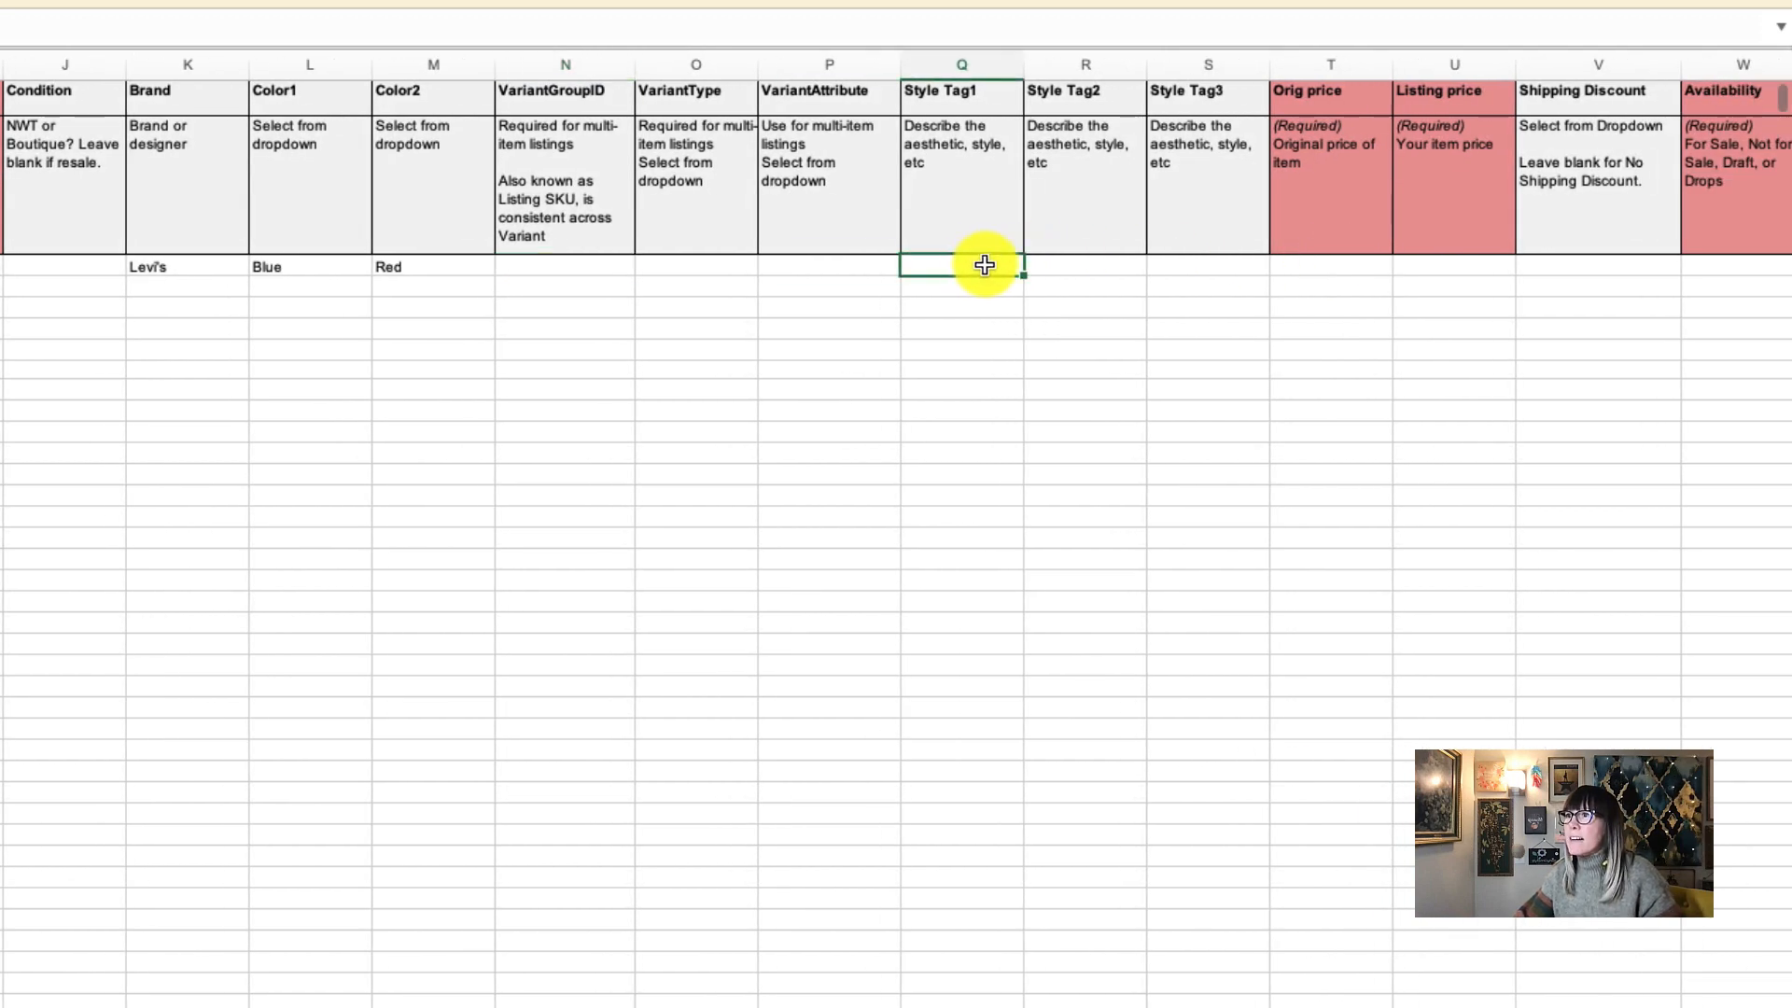
text(vintage)
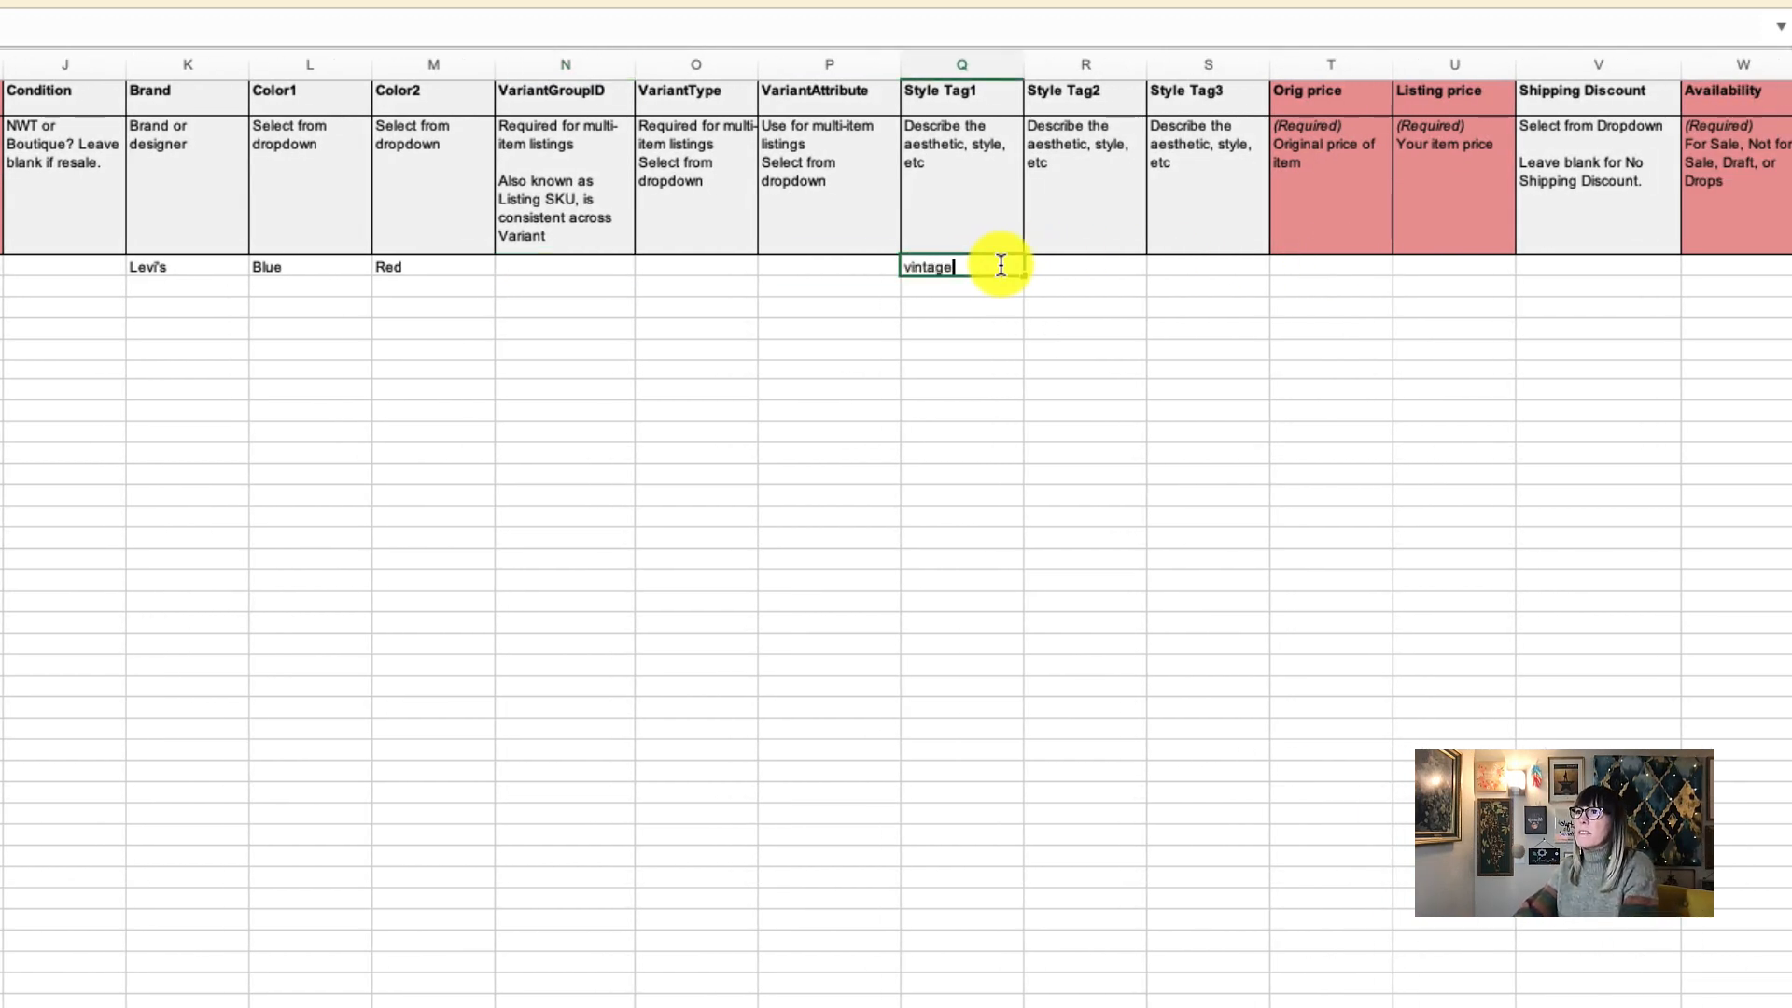
key(Tab)
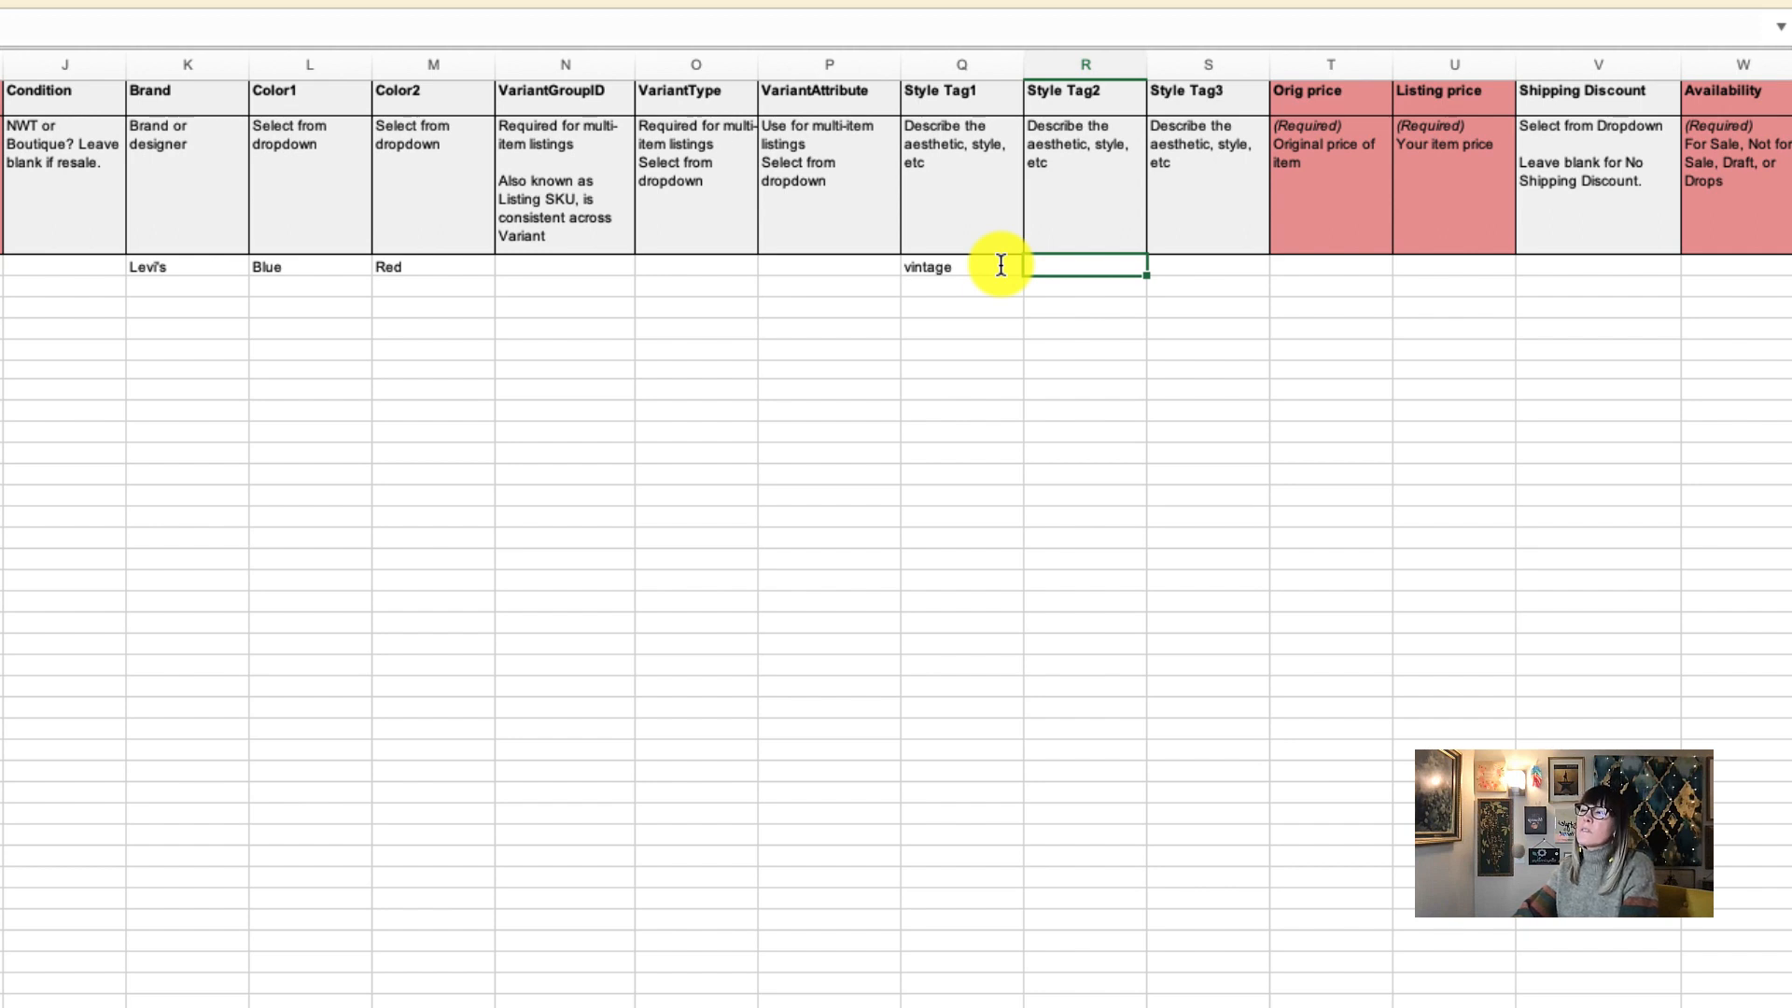
text(flare)
key(Tab)
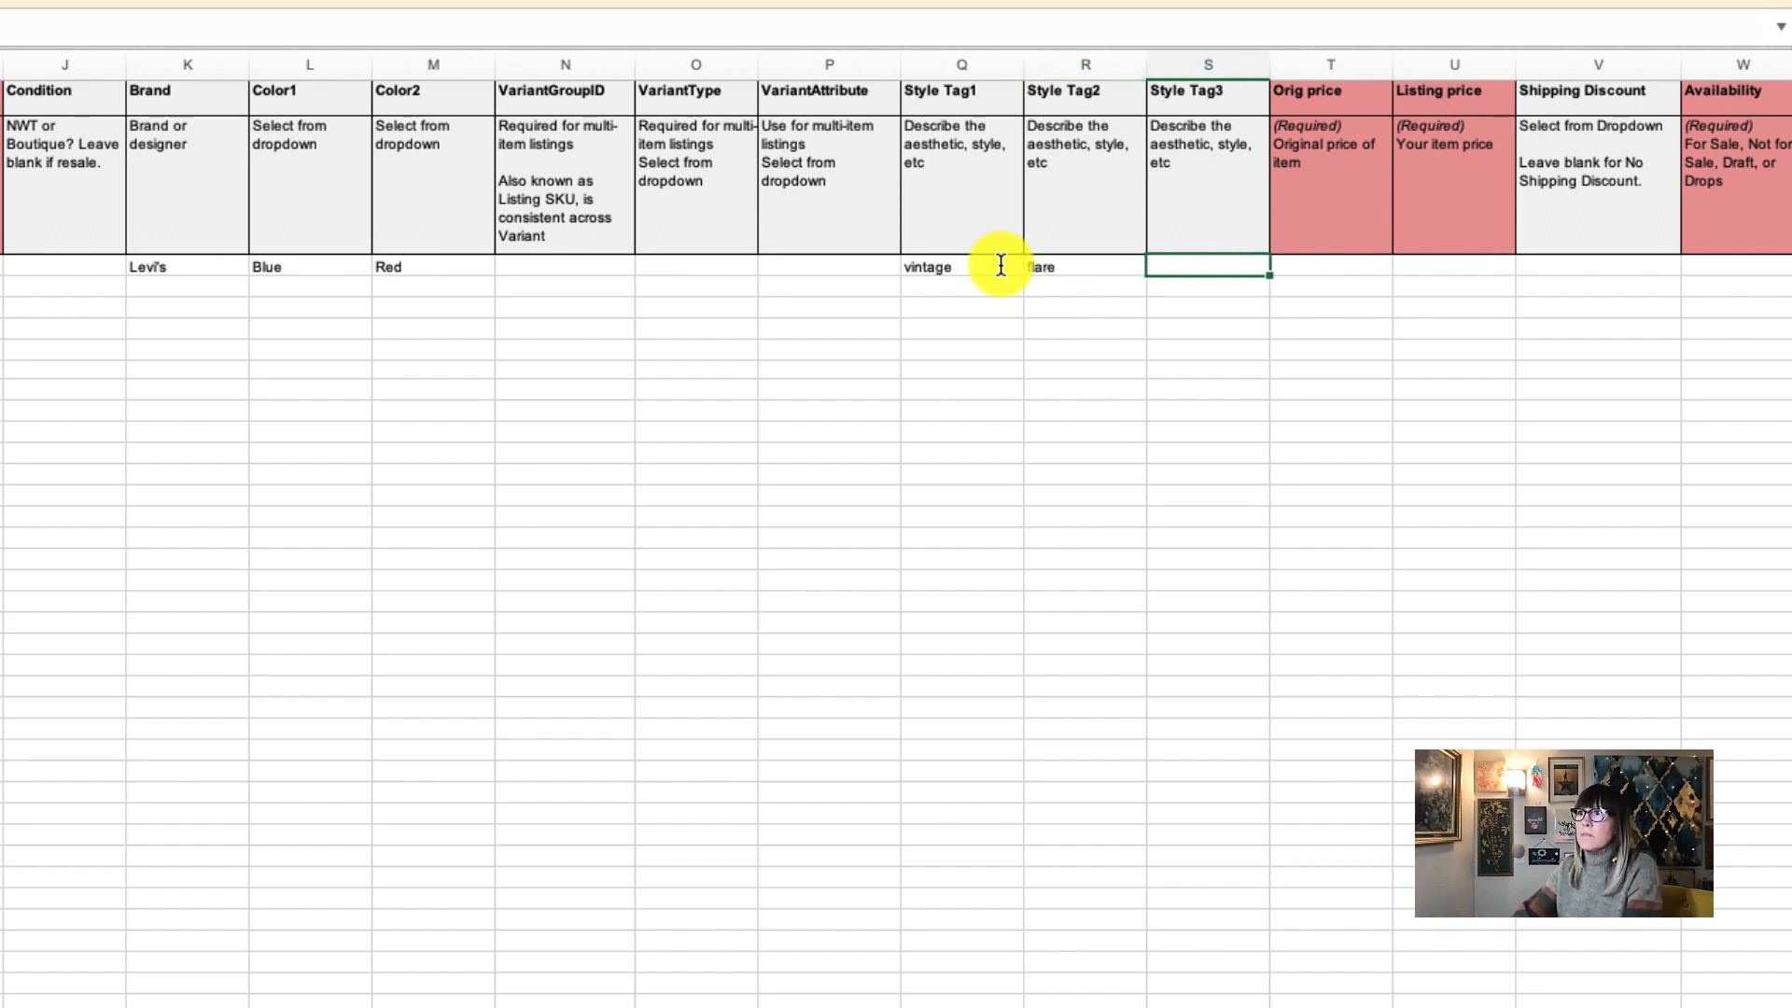
text(70s)
key(Tab)
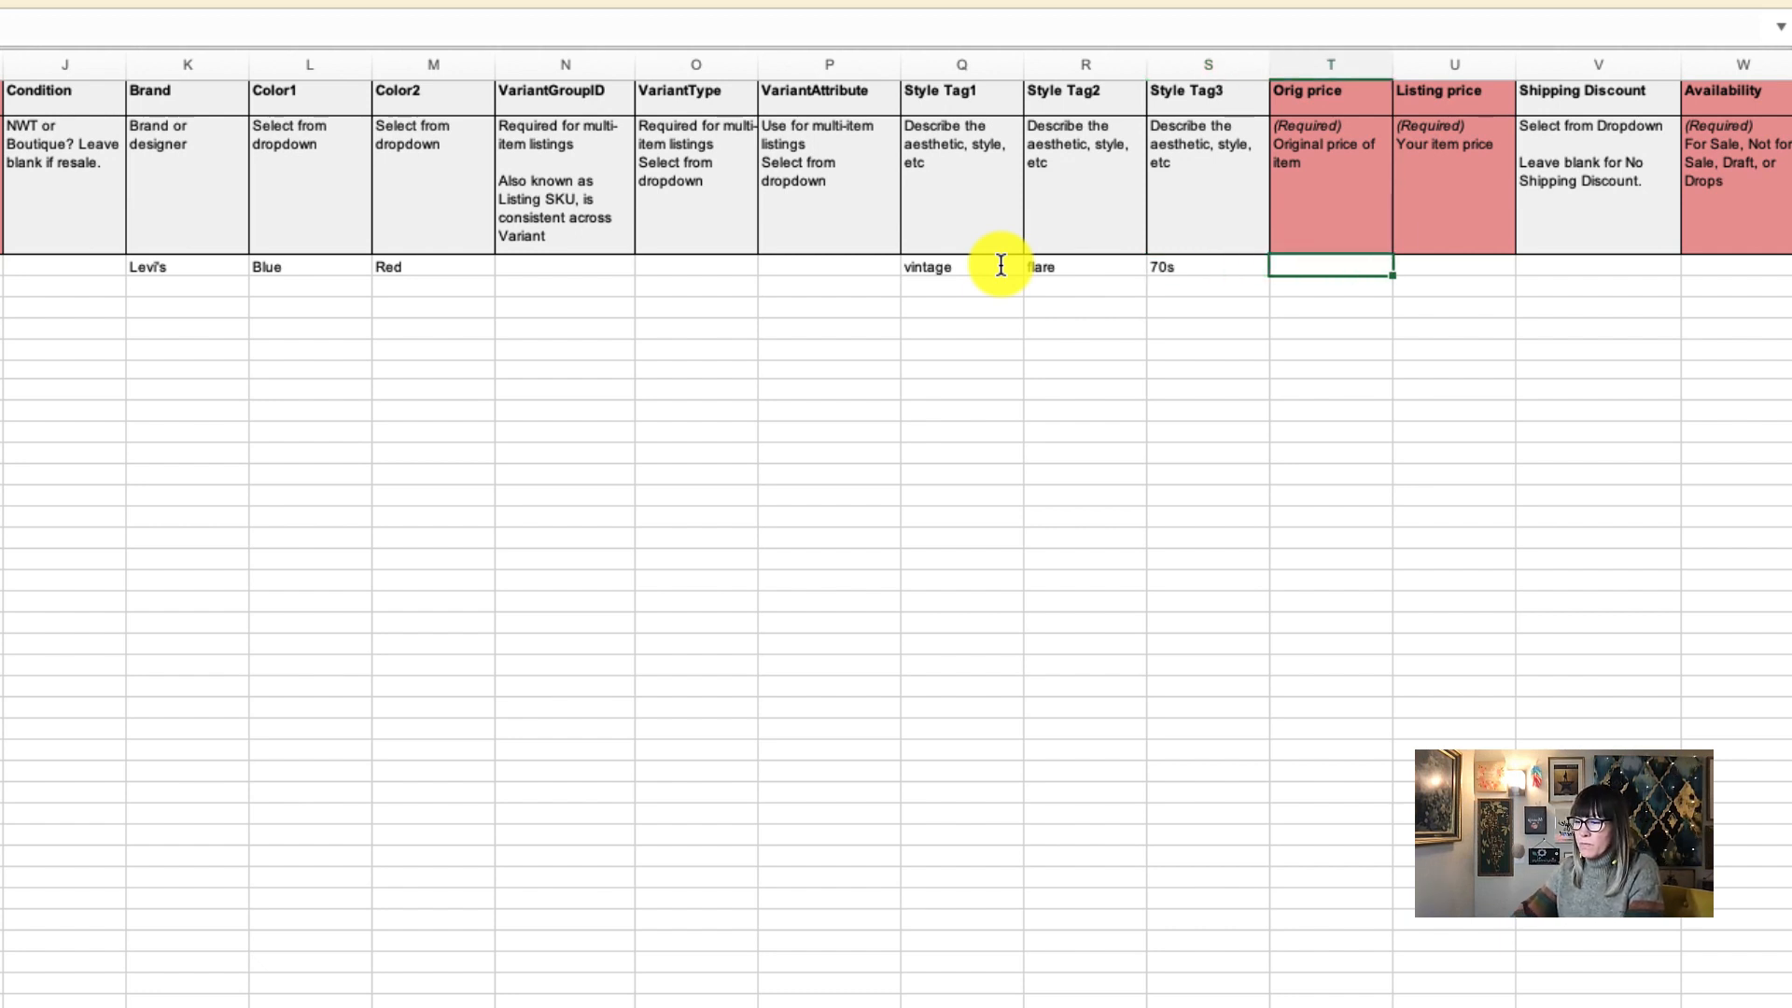
- Set the listing's original price to 89 and its listing price to 45
text(89)
key(Tab)
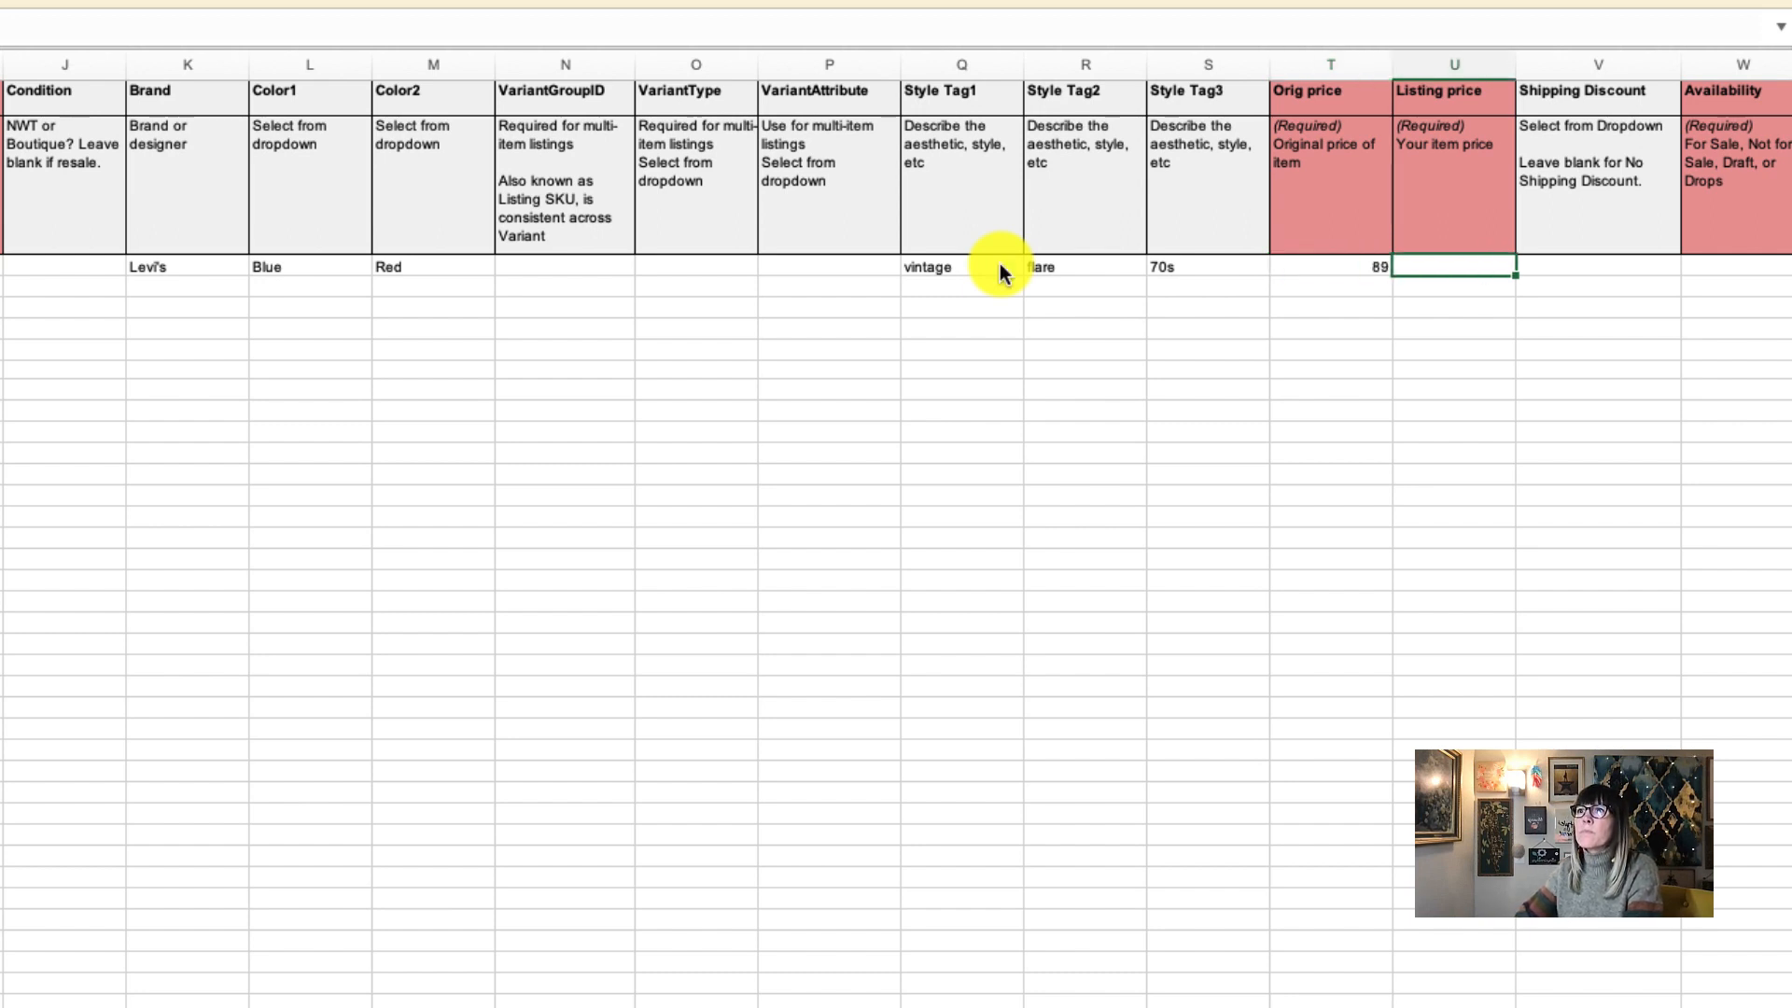
text(45)
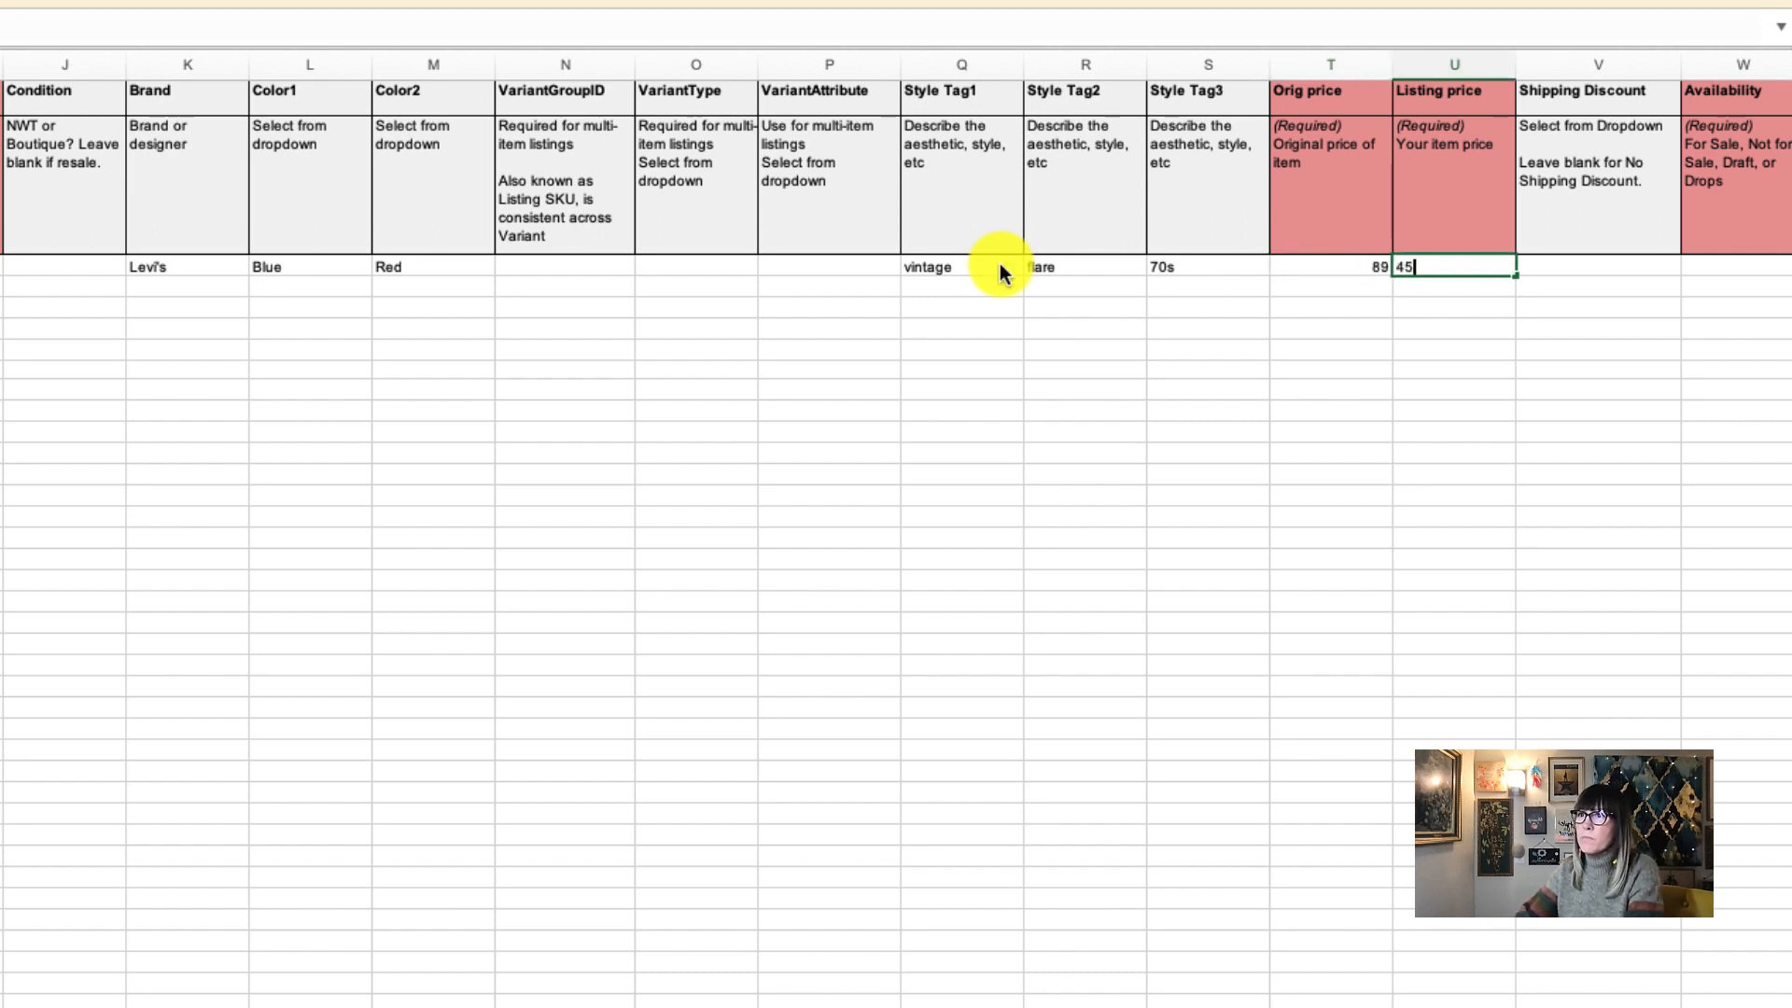
key(Tab)
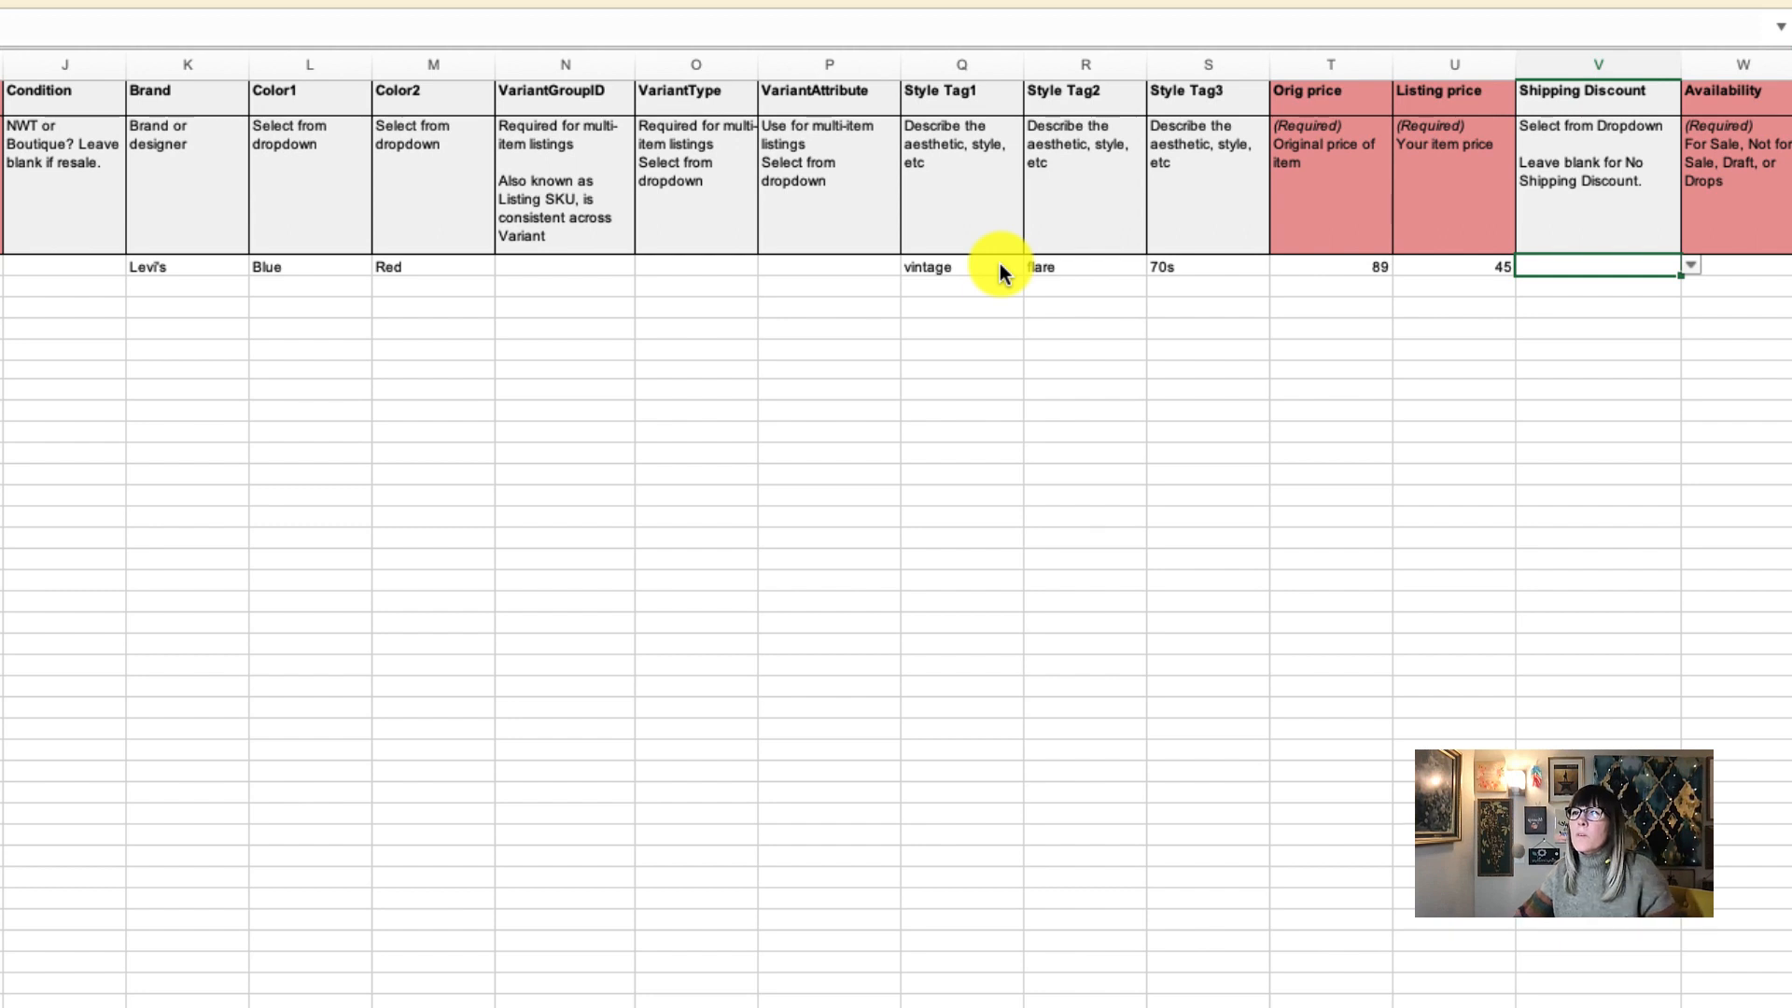
- Check the Shipping Discount options without choosing one and set the listing's Availability to Draft
scroll(1052, 280, right, 5)
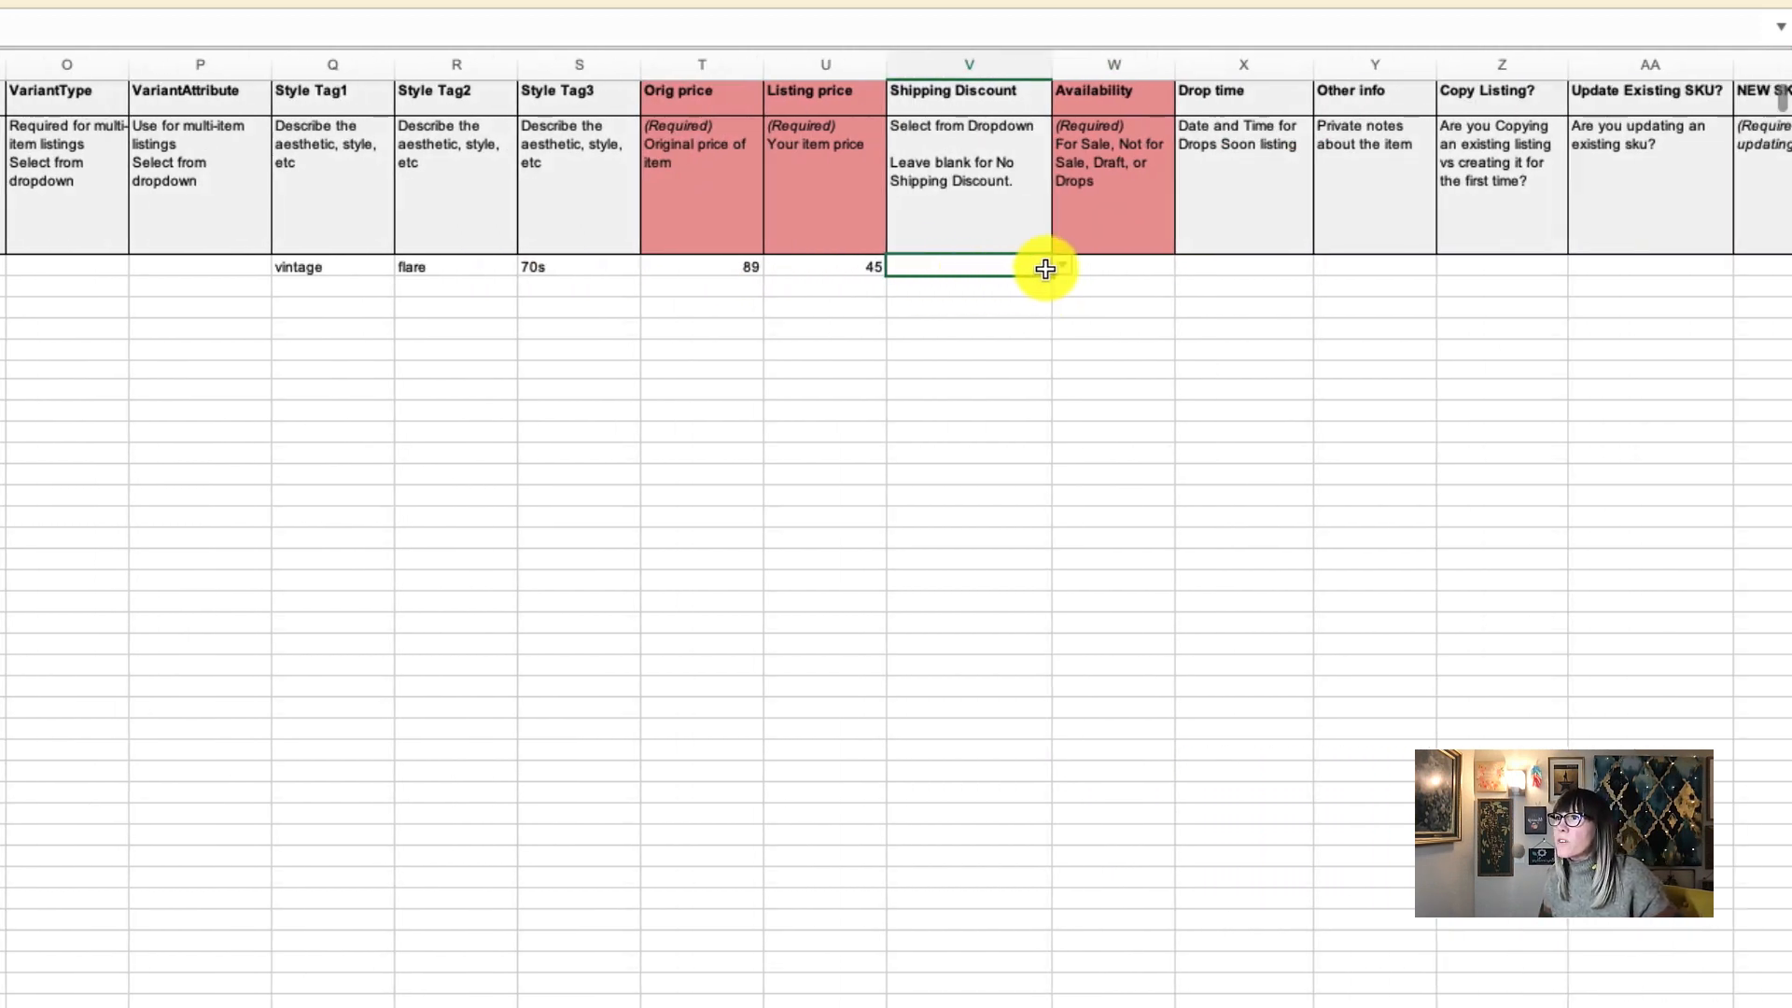
click(1063, 266)
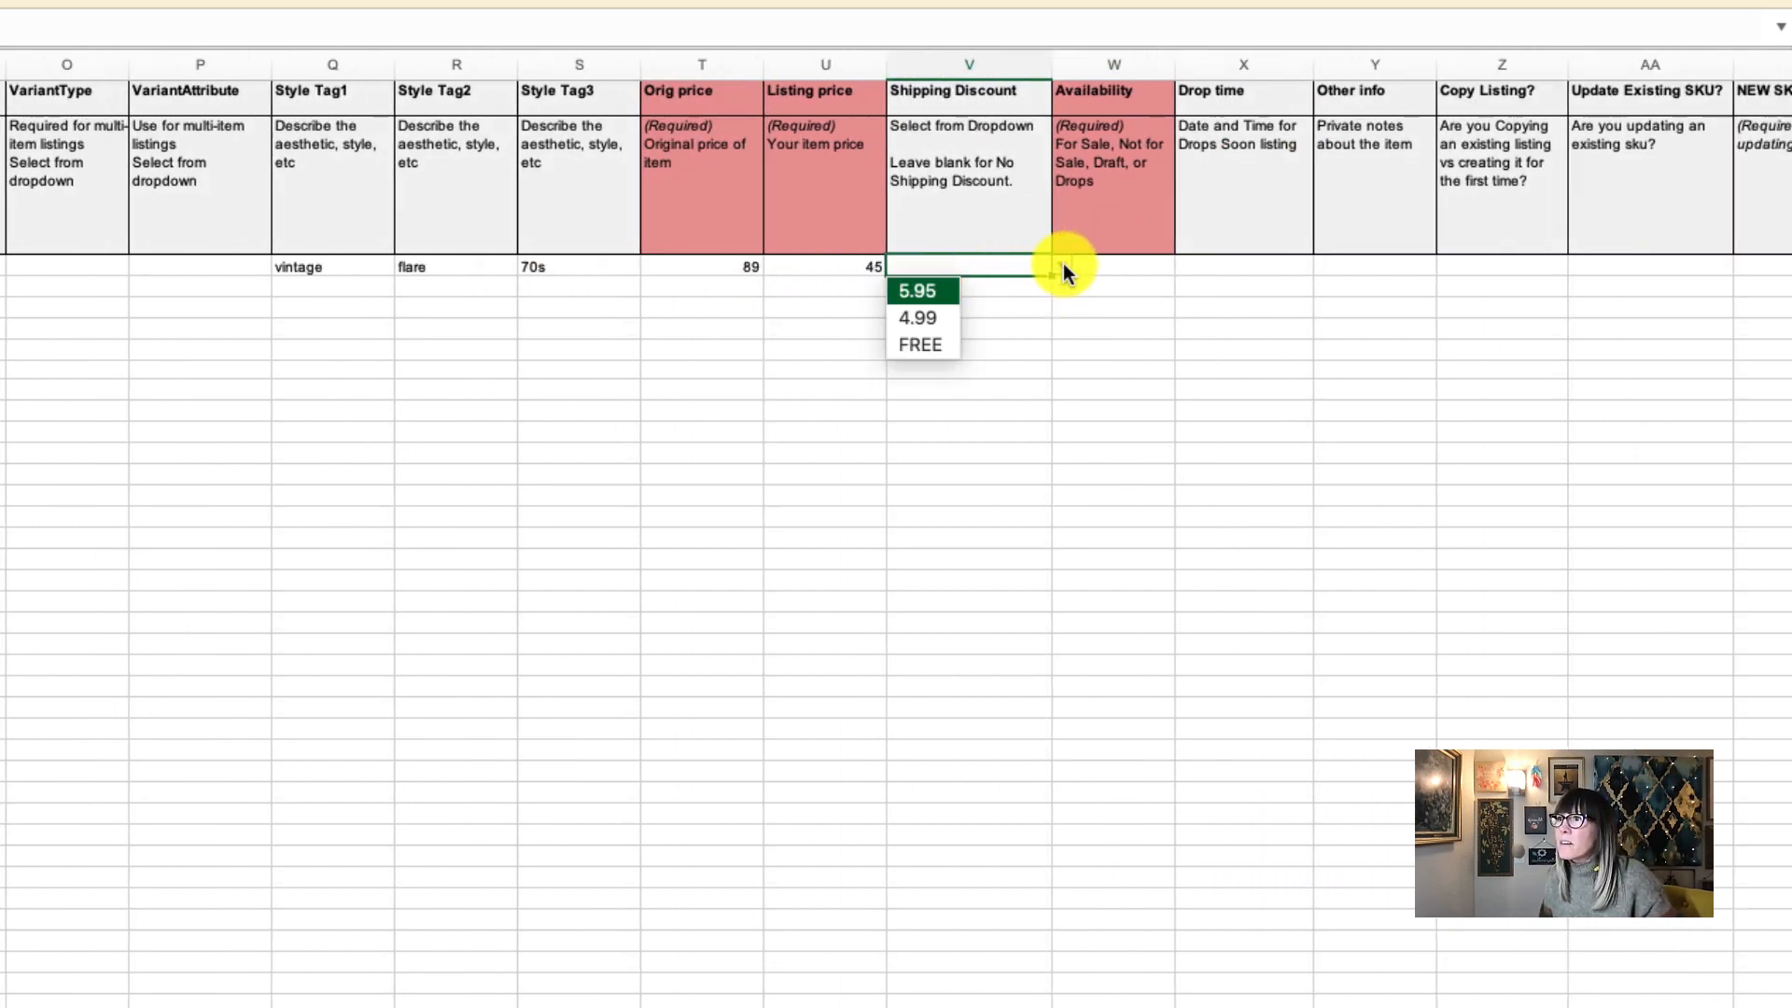
click(1063, 266)
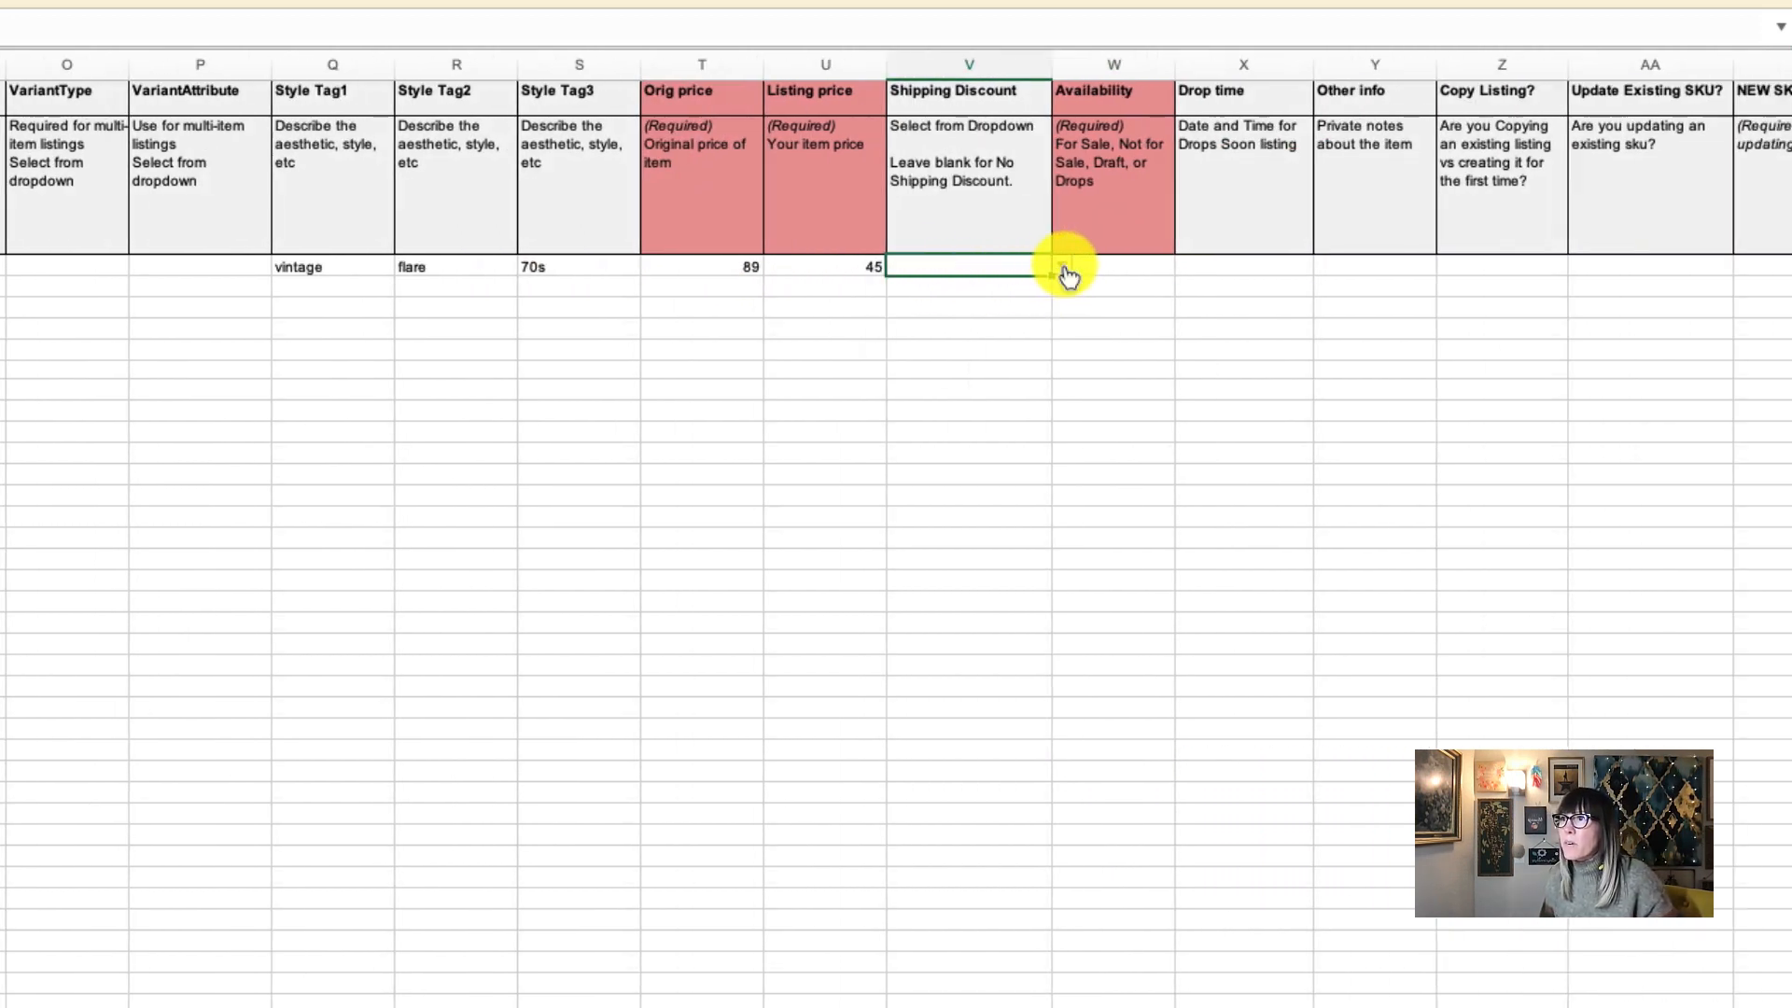
click(1138, 265)
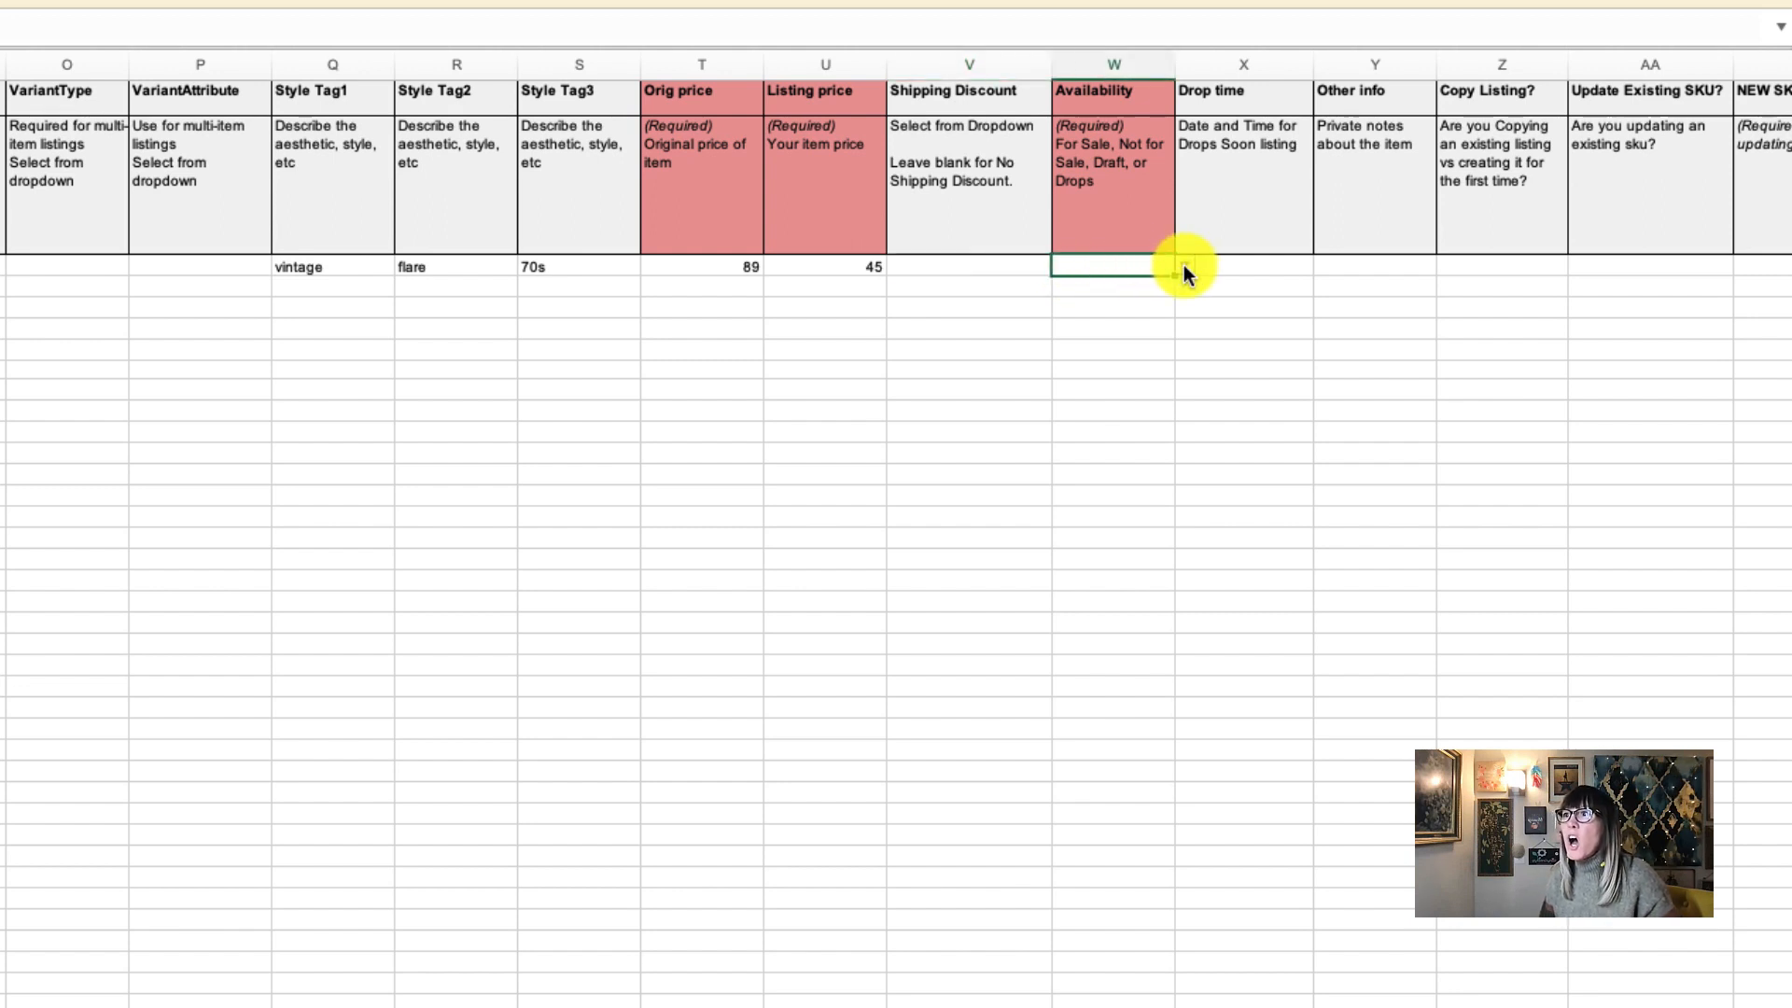
click(1183, 265)
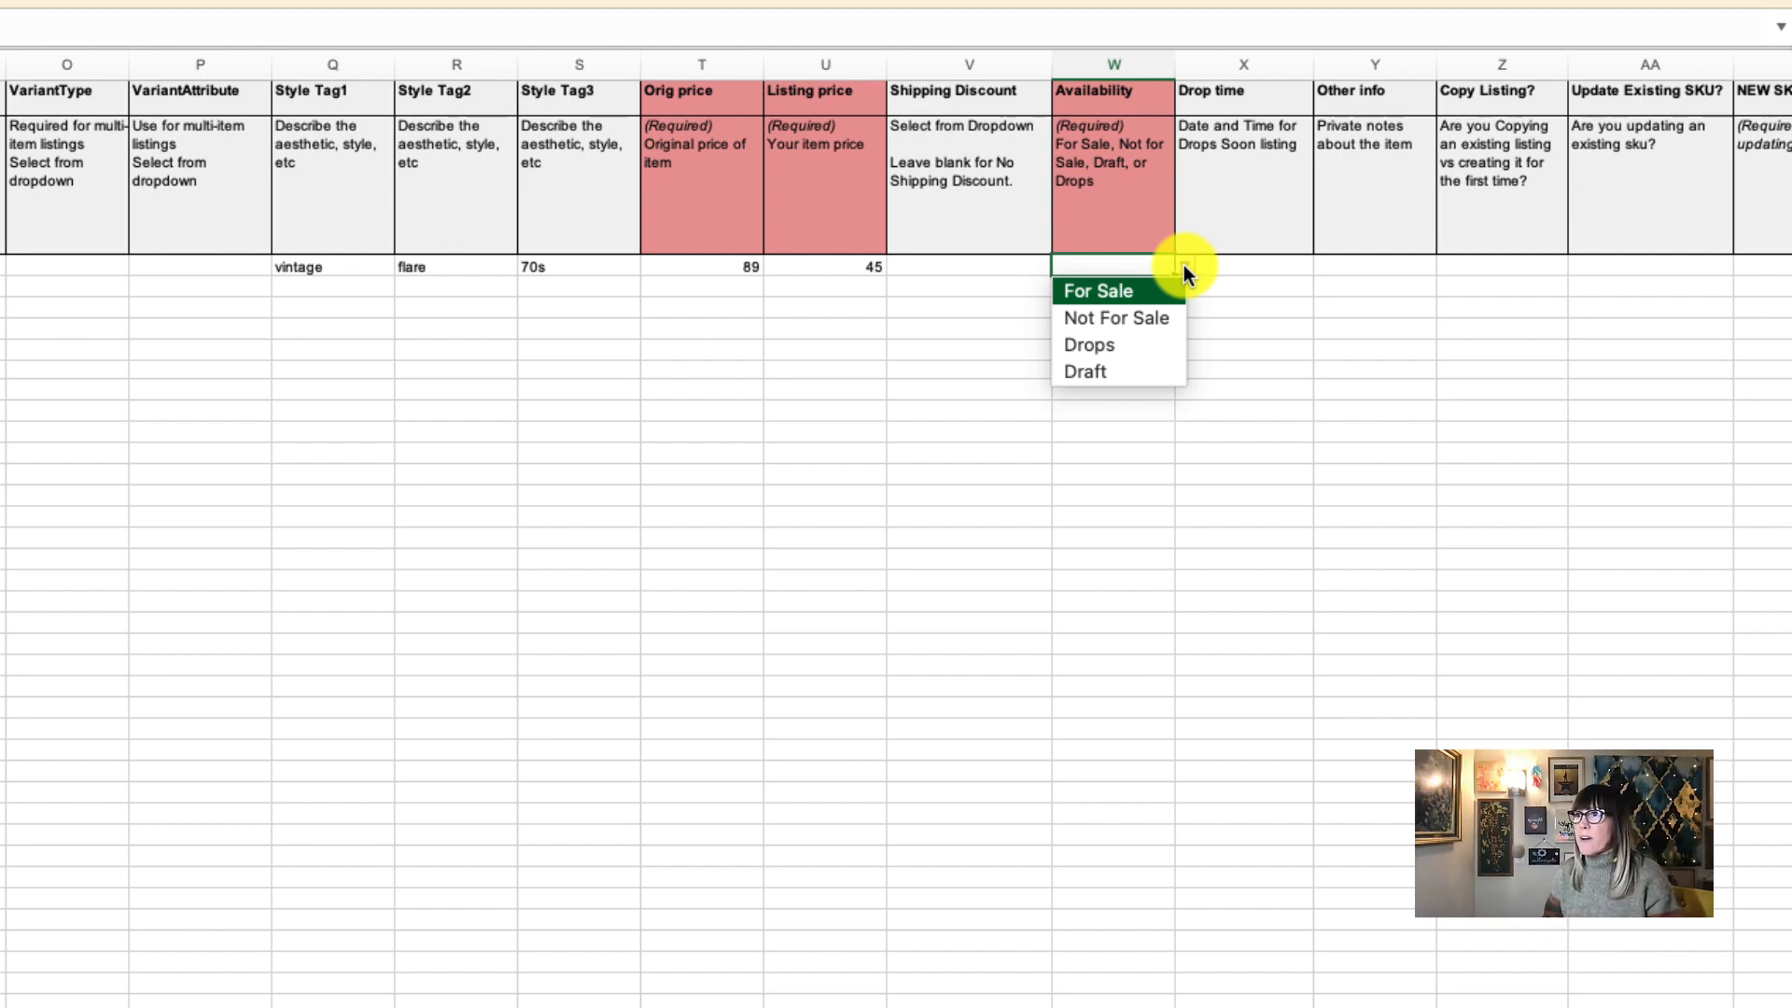
click(1151, 373)
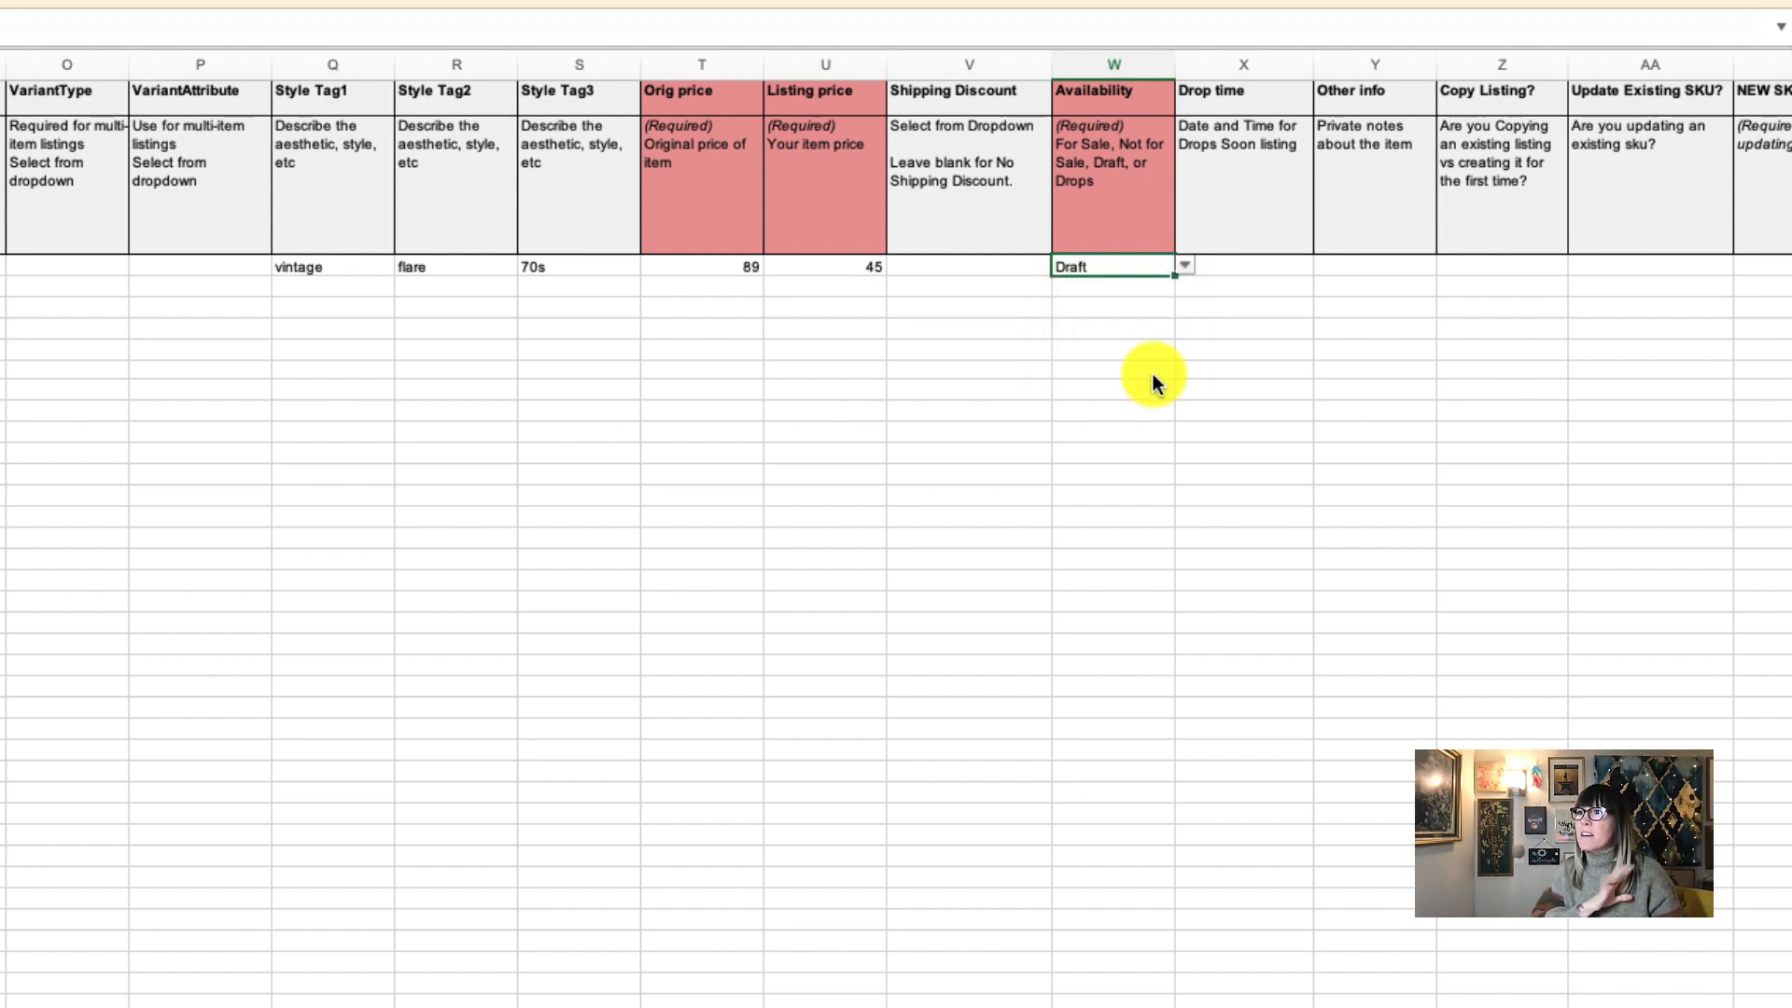
- Review the template's remaining optional columns, from Drop time through Copy Listing?, Update Existing SKU? and NEW SKU
click(1270, 252)
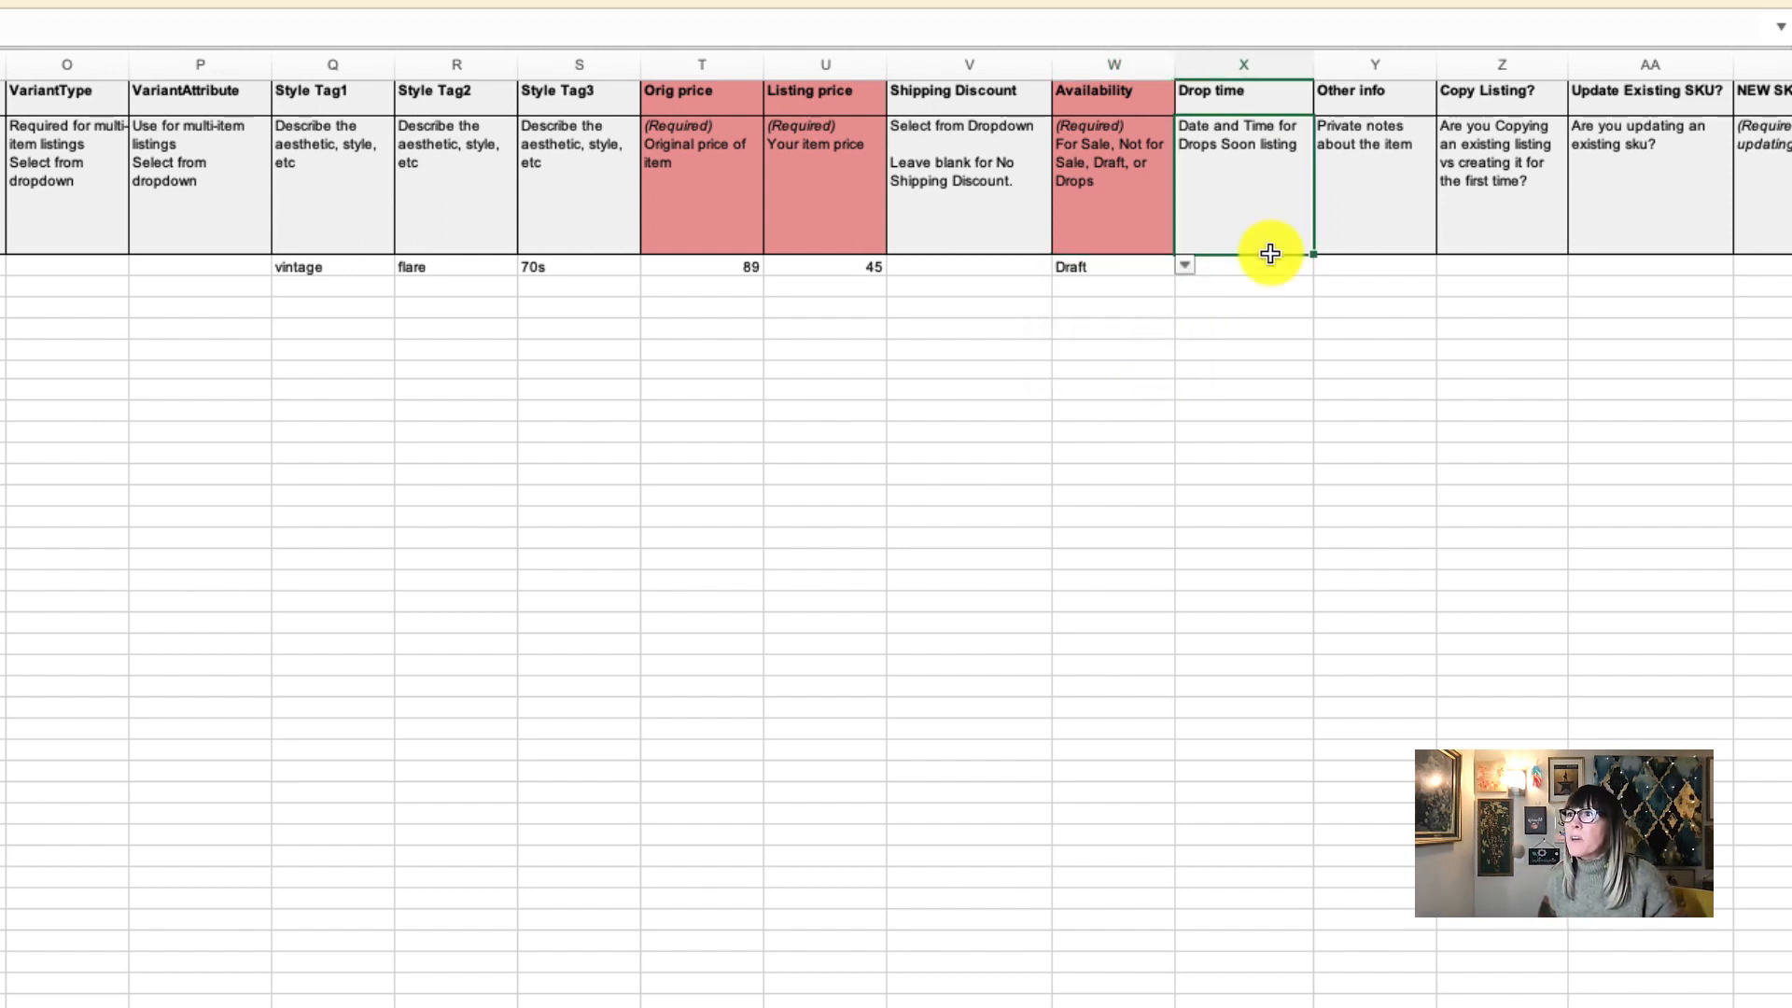
scroll(1269, 254, right, 5)
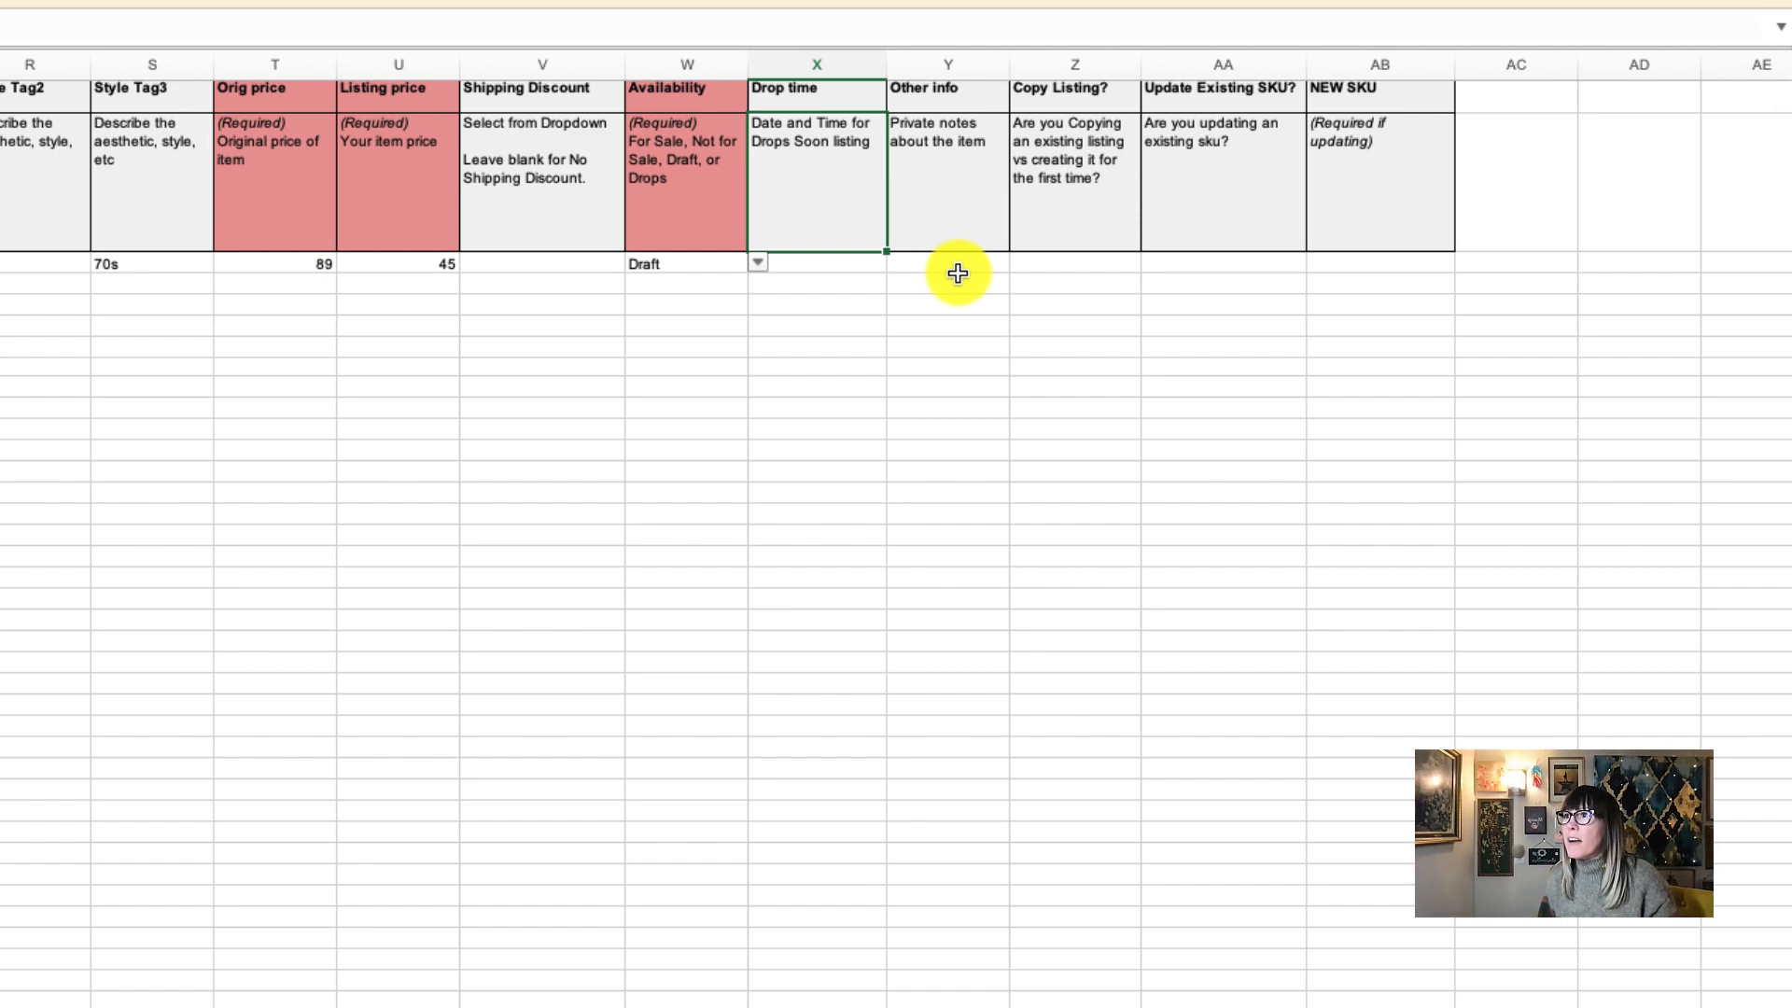
scroll(958, 273, right, 1)
scroll(957, 272, left, 1)
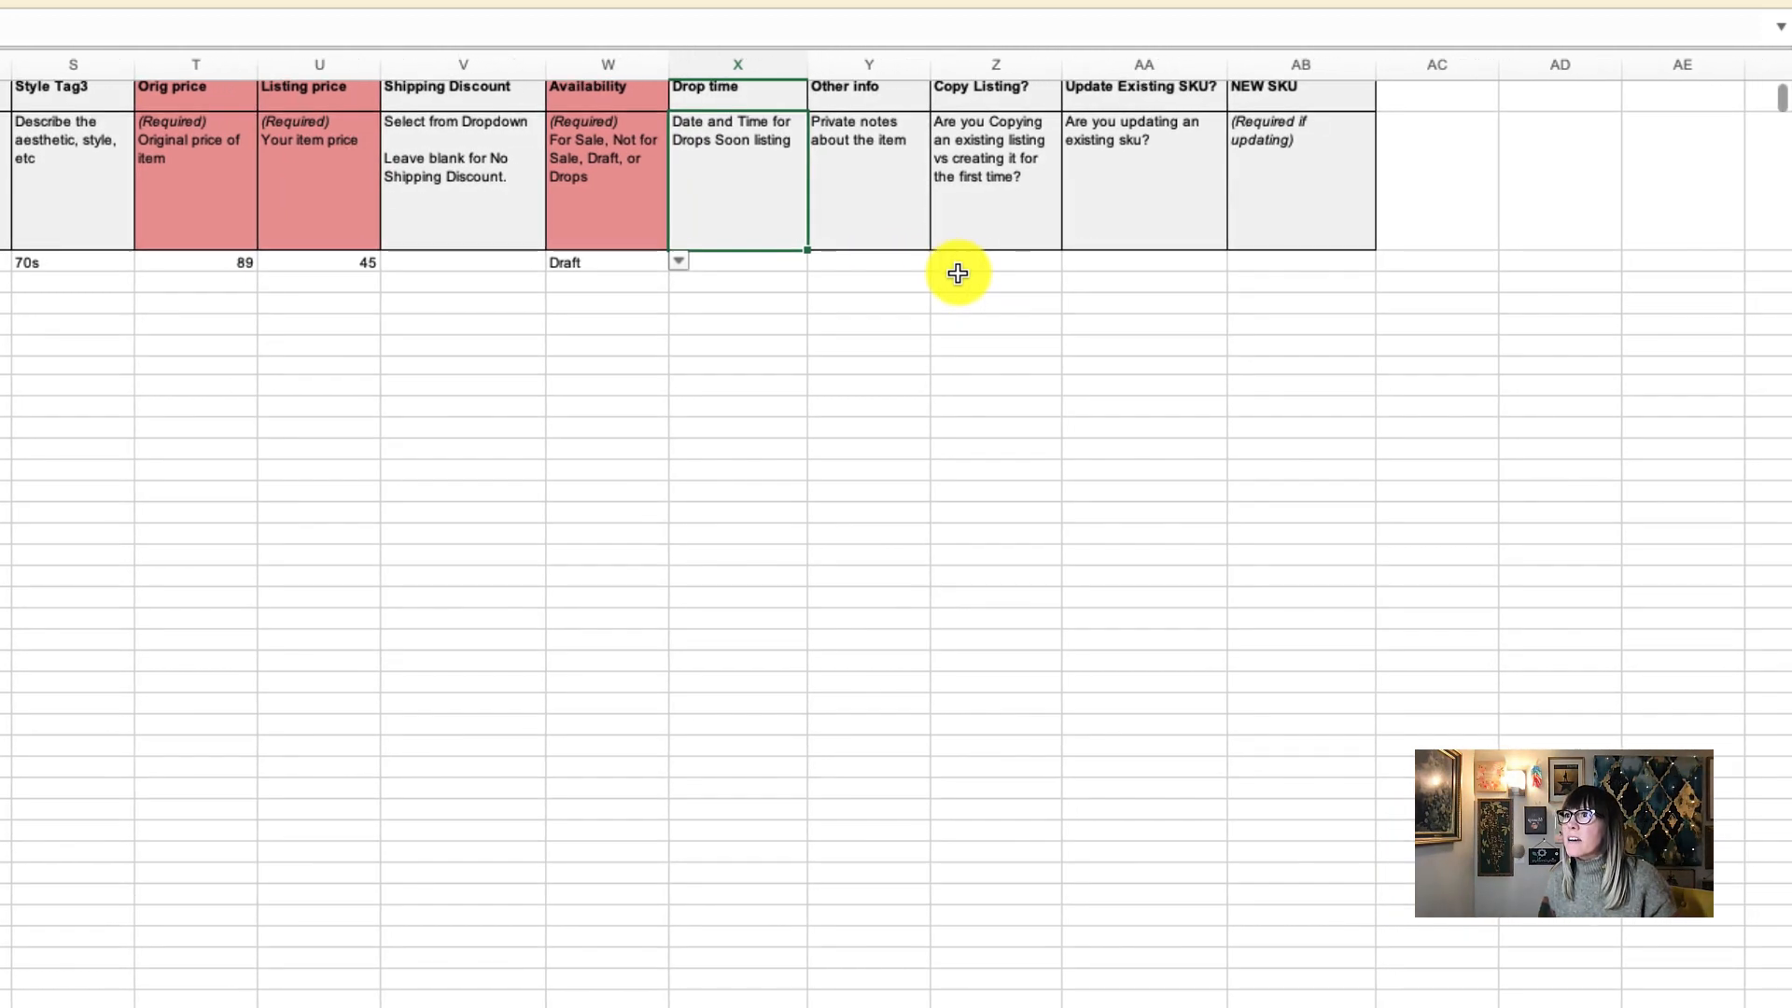
scroll(970, 272, down, 1)
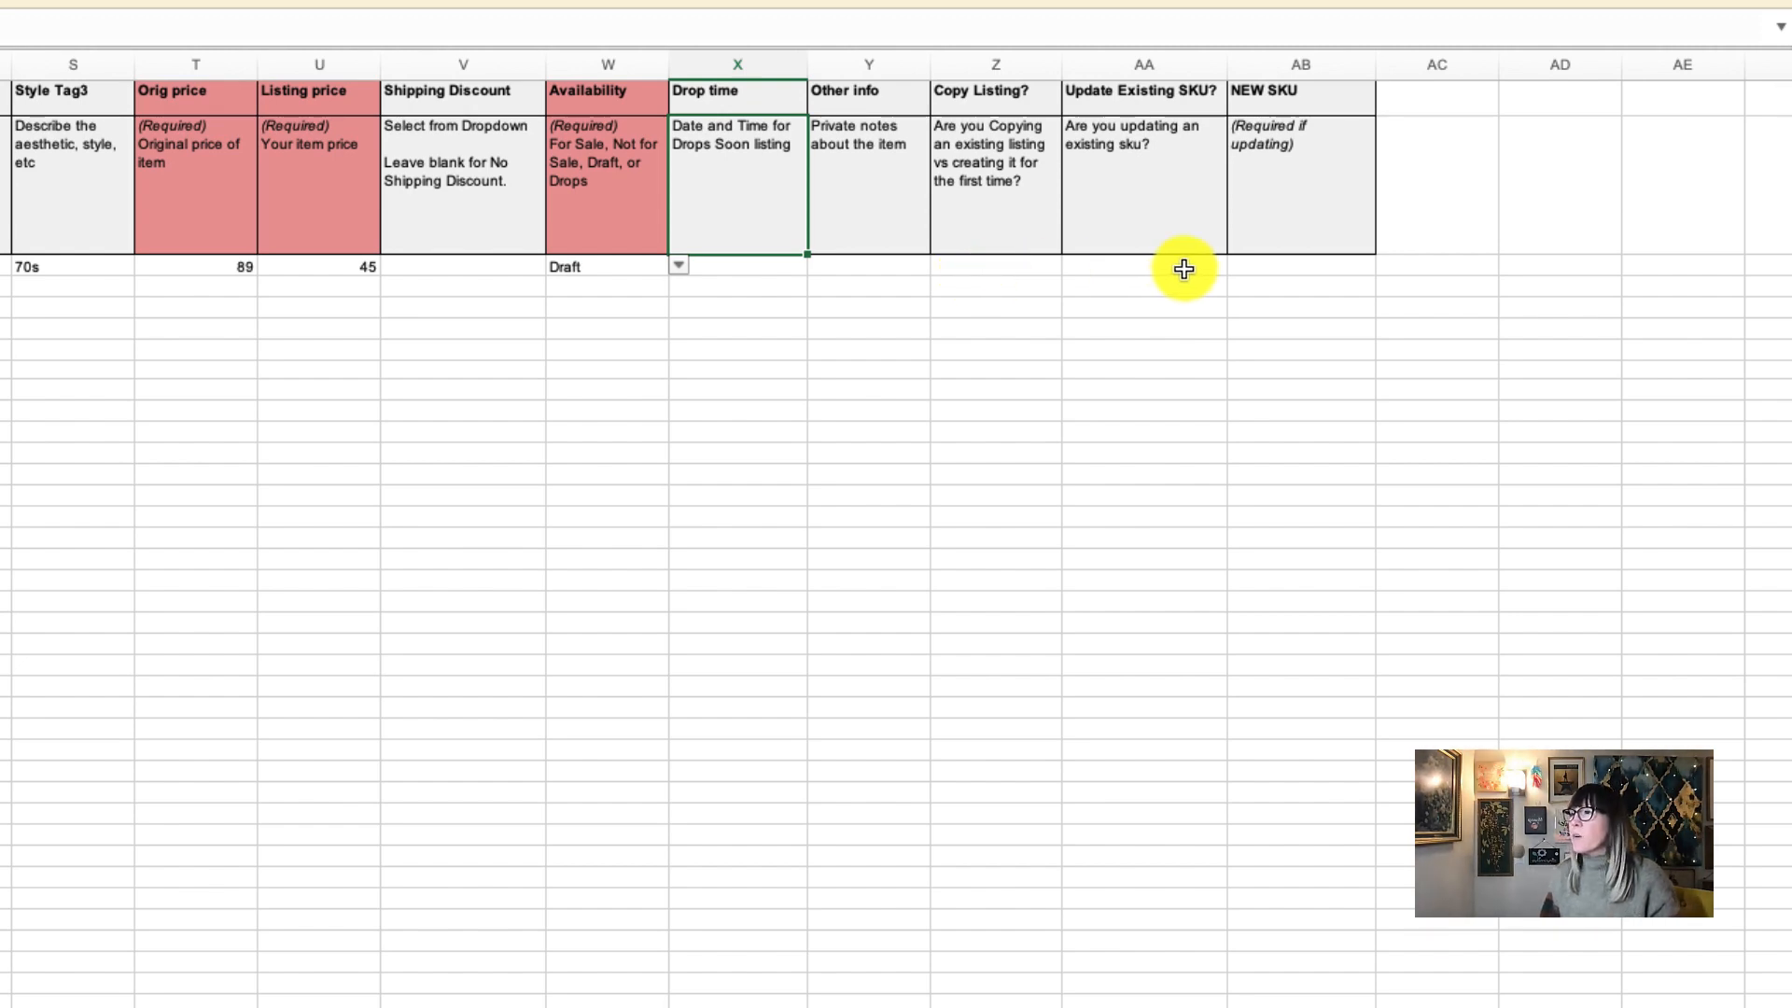
scroll(1183, 269, left, 15)
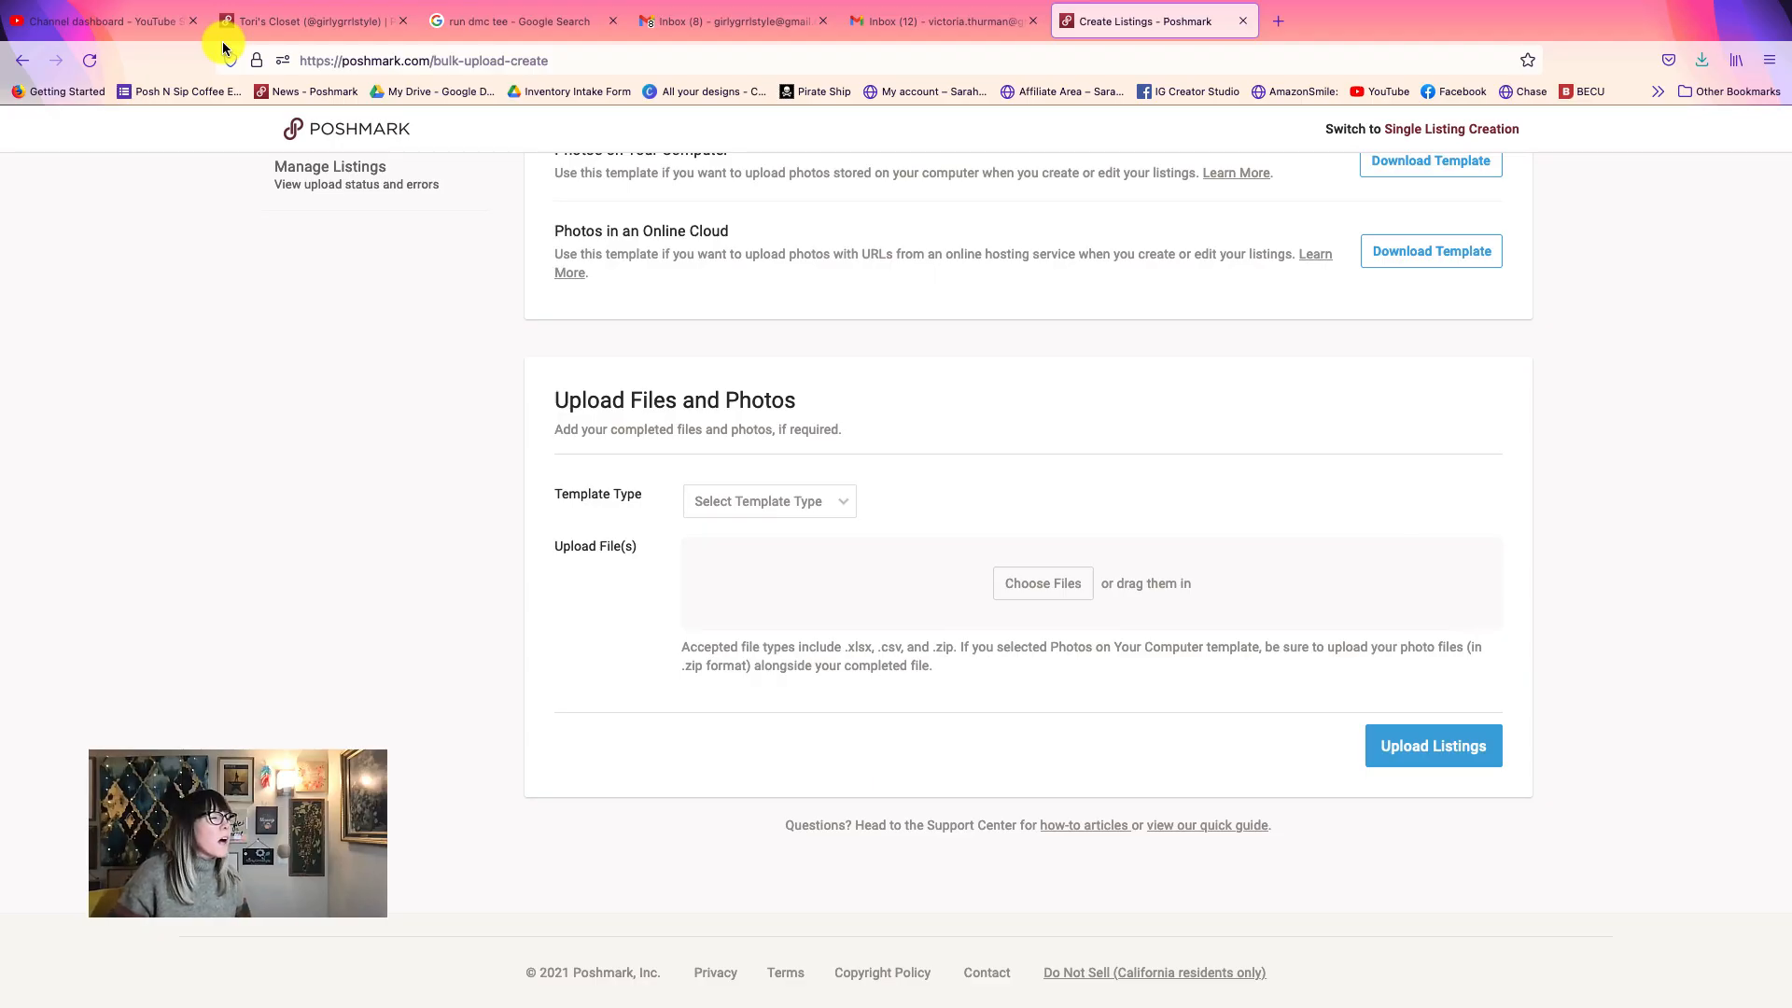
- On Poshmark's Bulk Upload page, set Template Type to Photos on Your Computer and add two JPG photos plus "Bulk Upload Test December 7 .xlsx"
scroll(418, 347, up, 3)
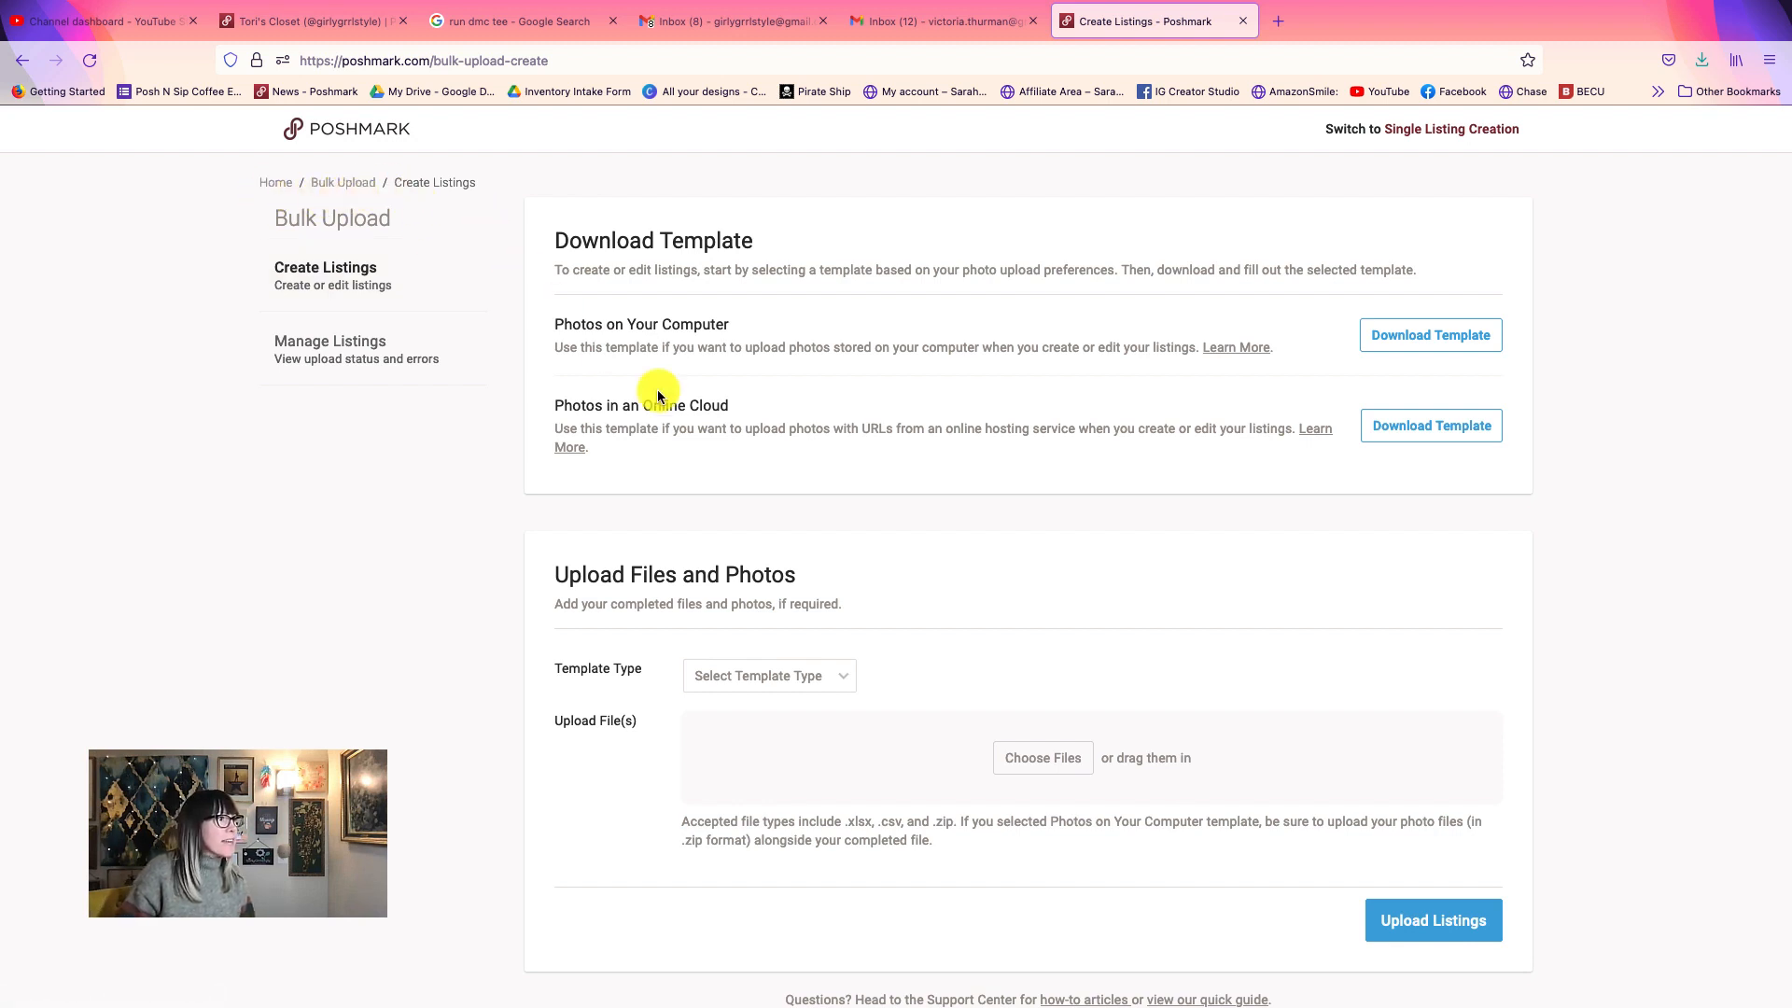
scroll(1101, 691, down, 3)
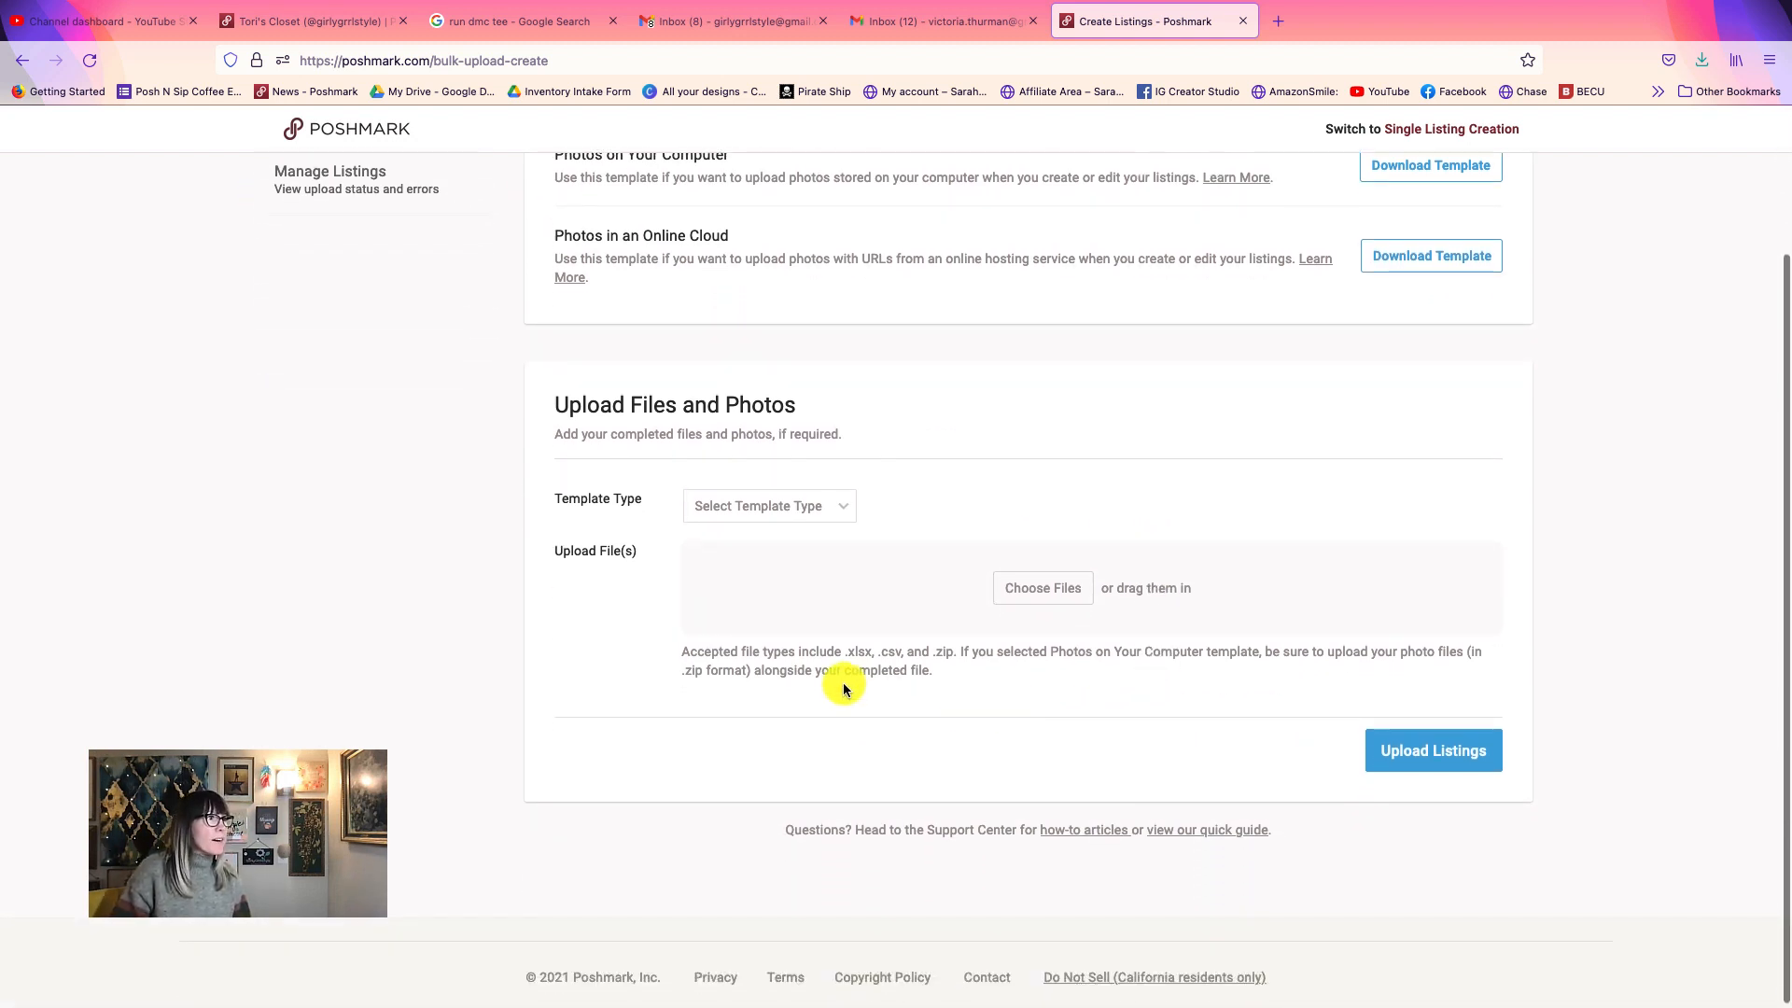
click(841, 516)
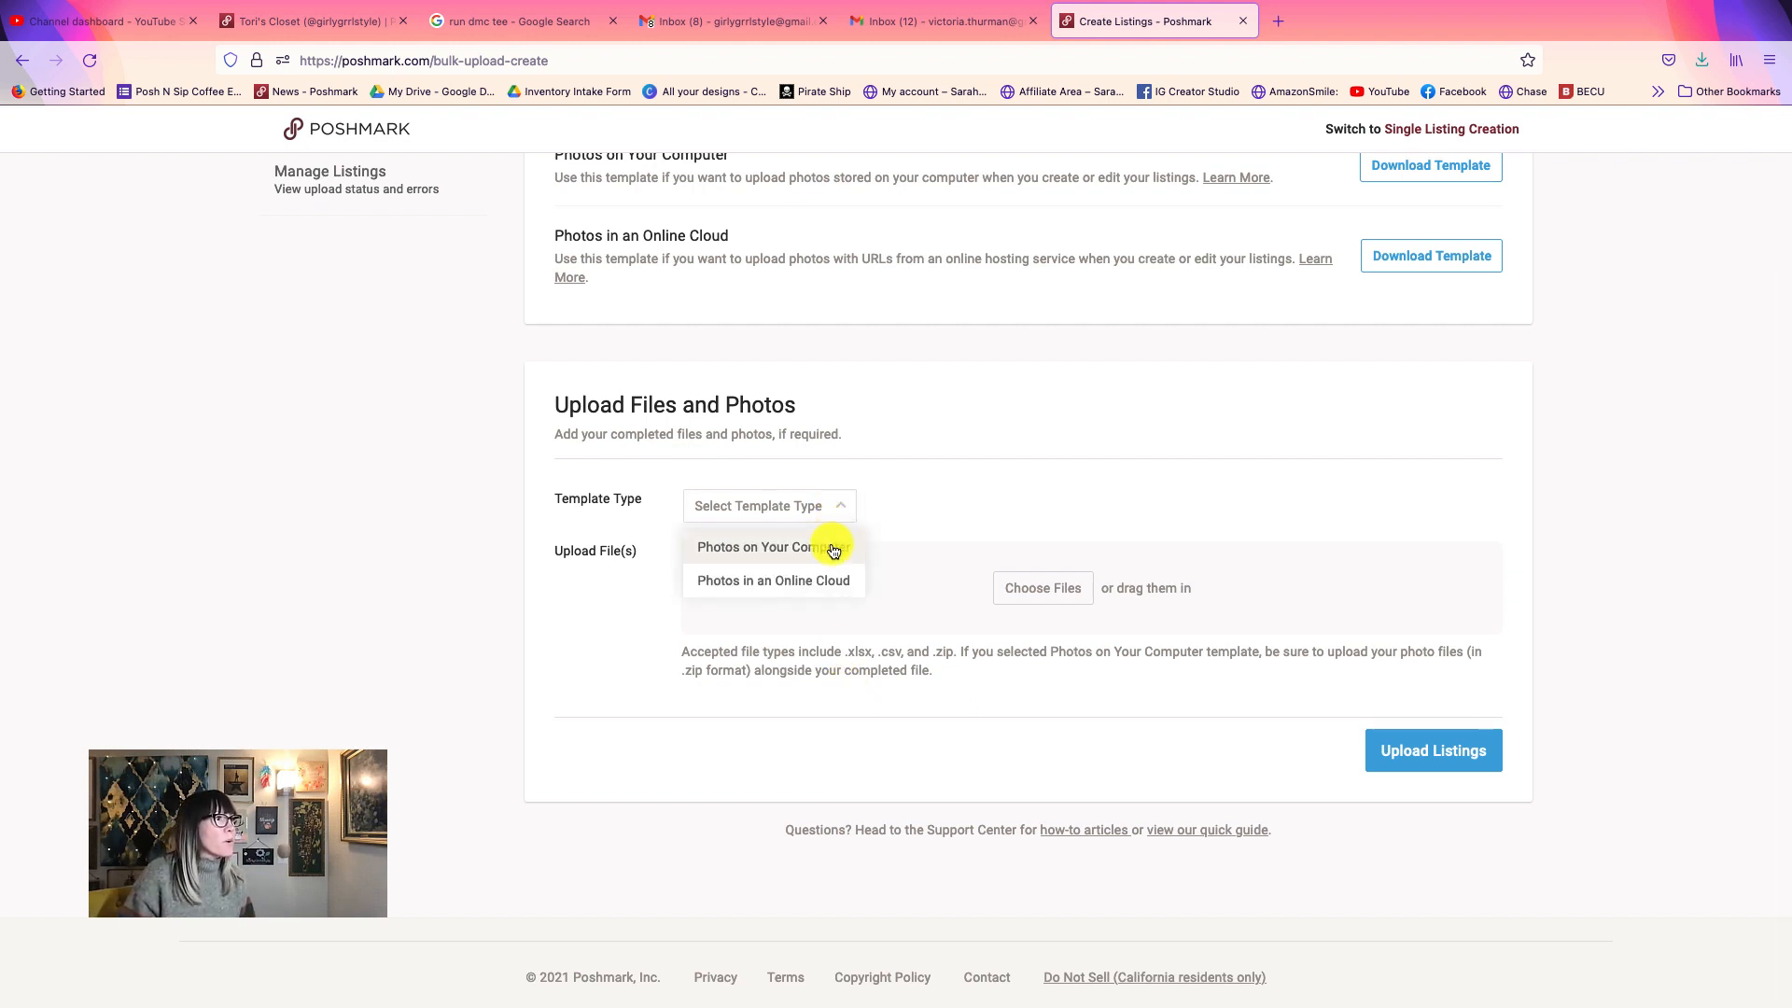
click(831, 548)
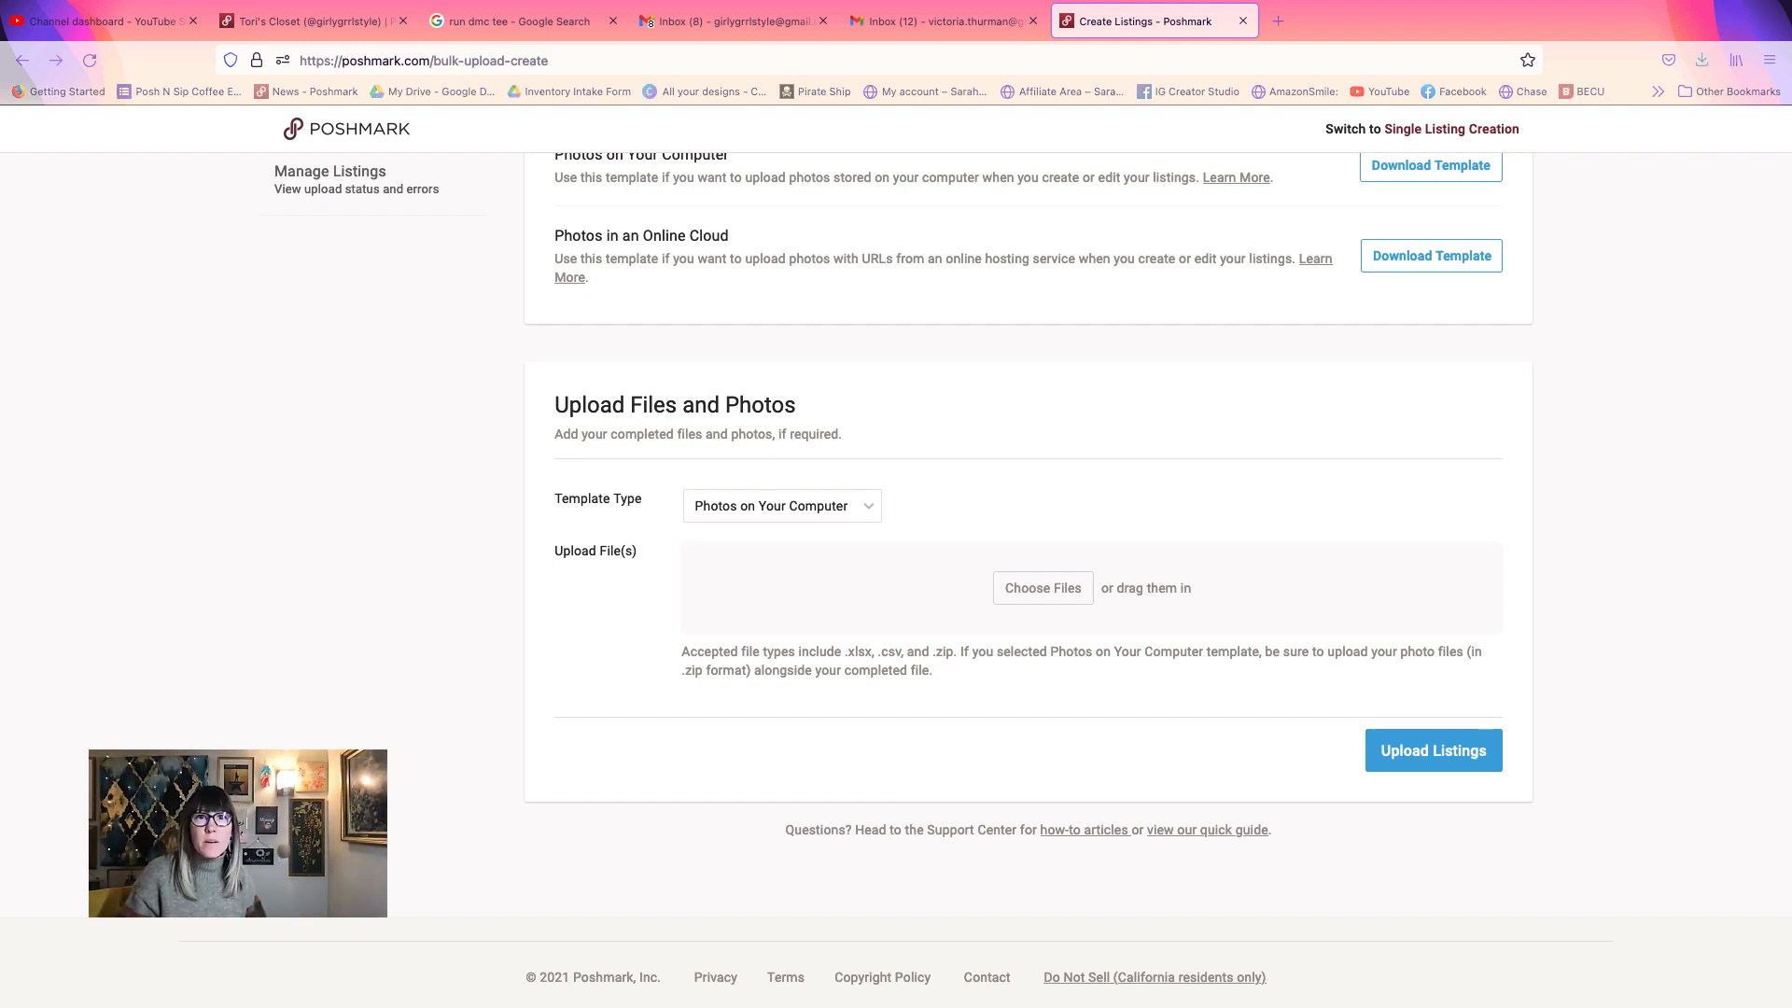
drag(1400, 374, 1070, 577)
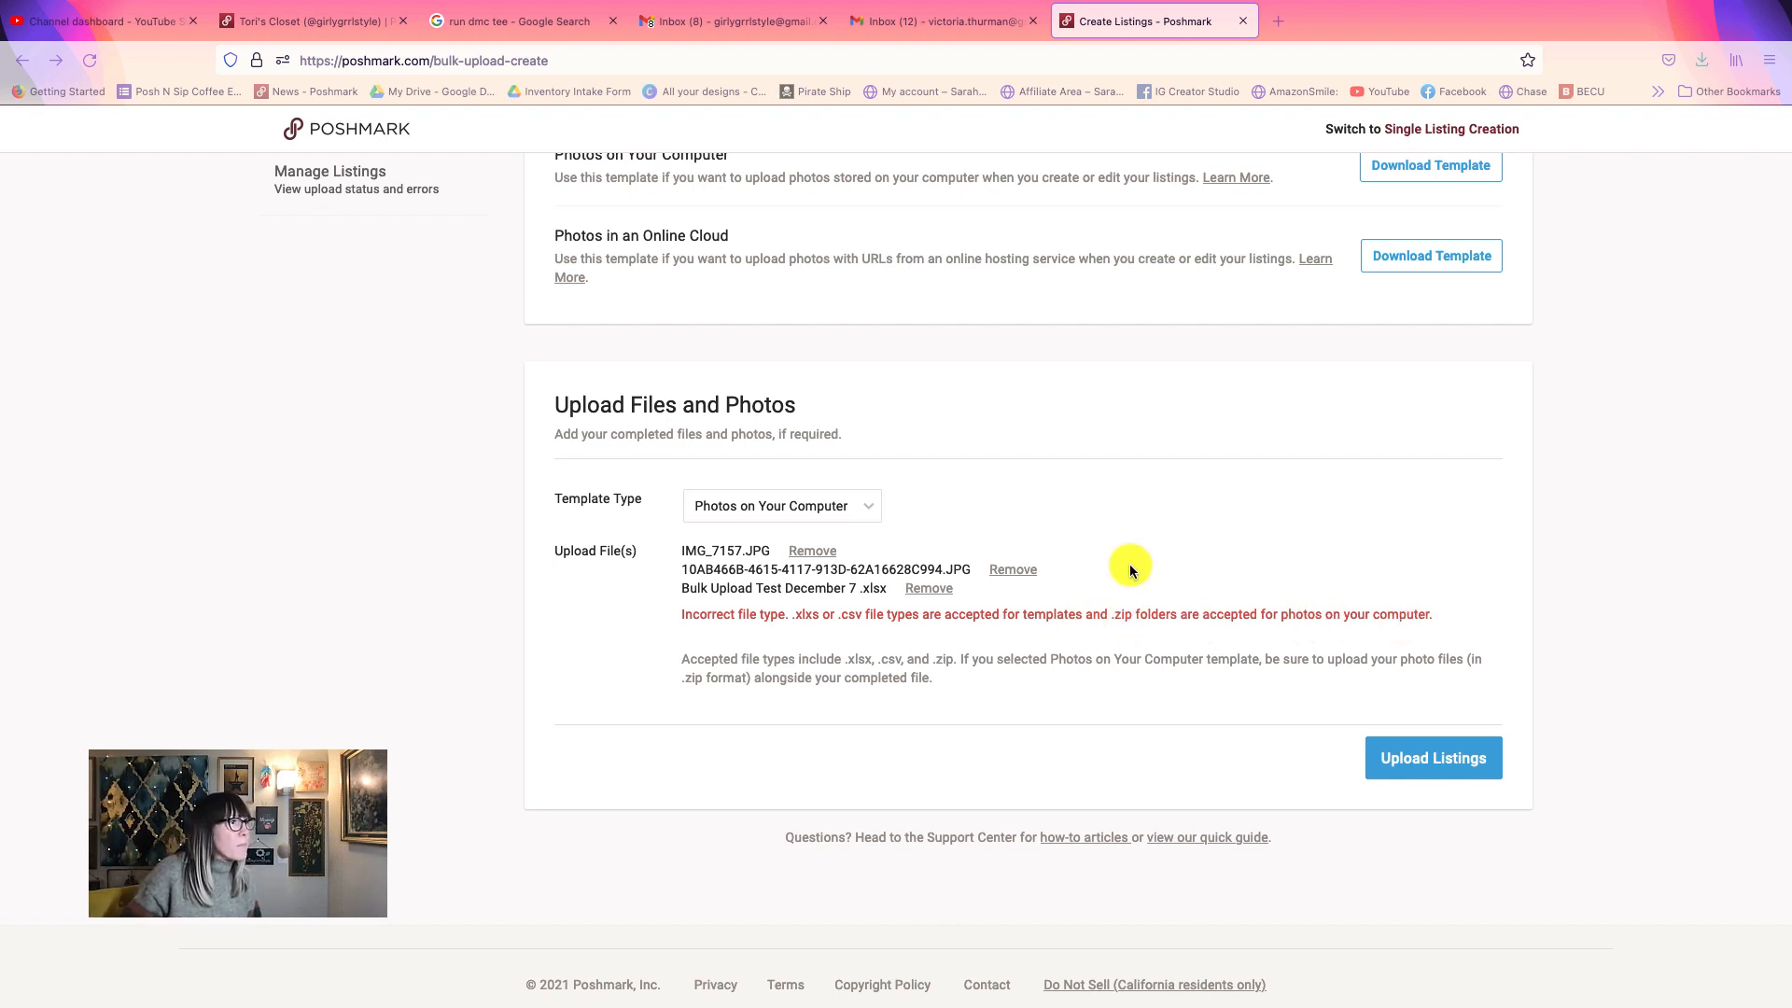
- Replace the two JPG photos in the upload list with the zipped photo IMG_7157.JPG.zip
click(817, 557)
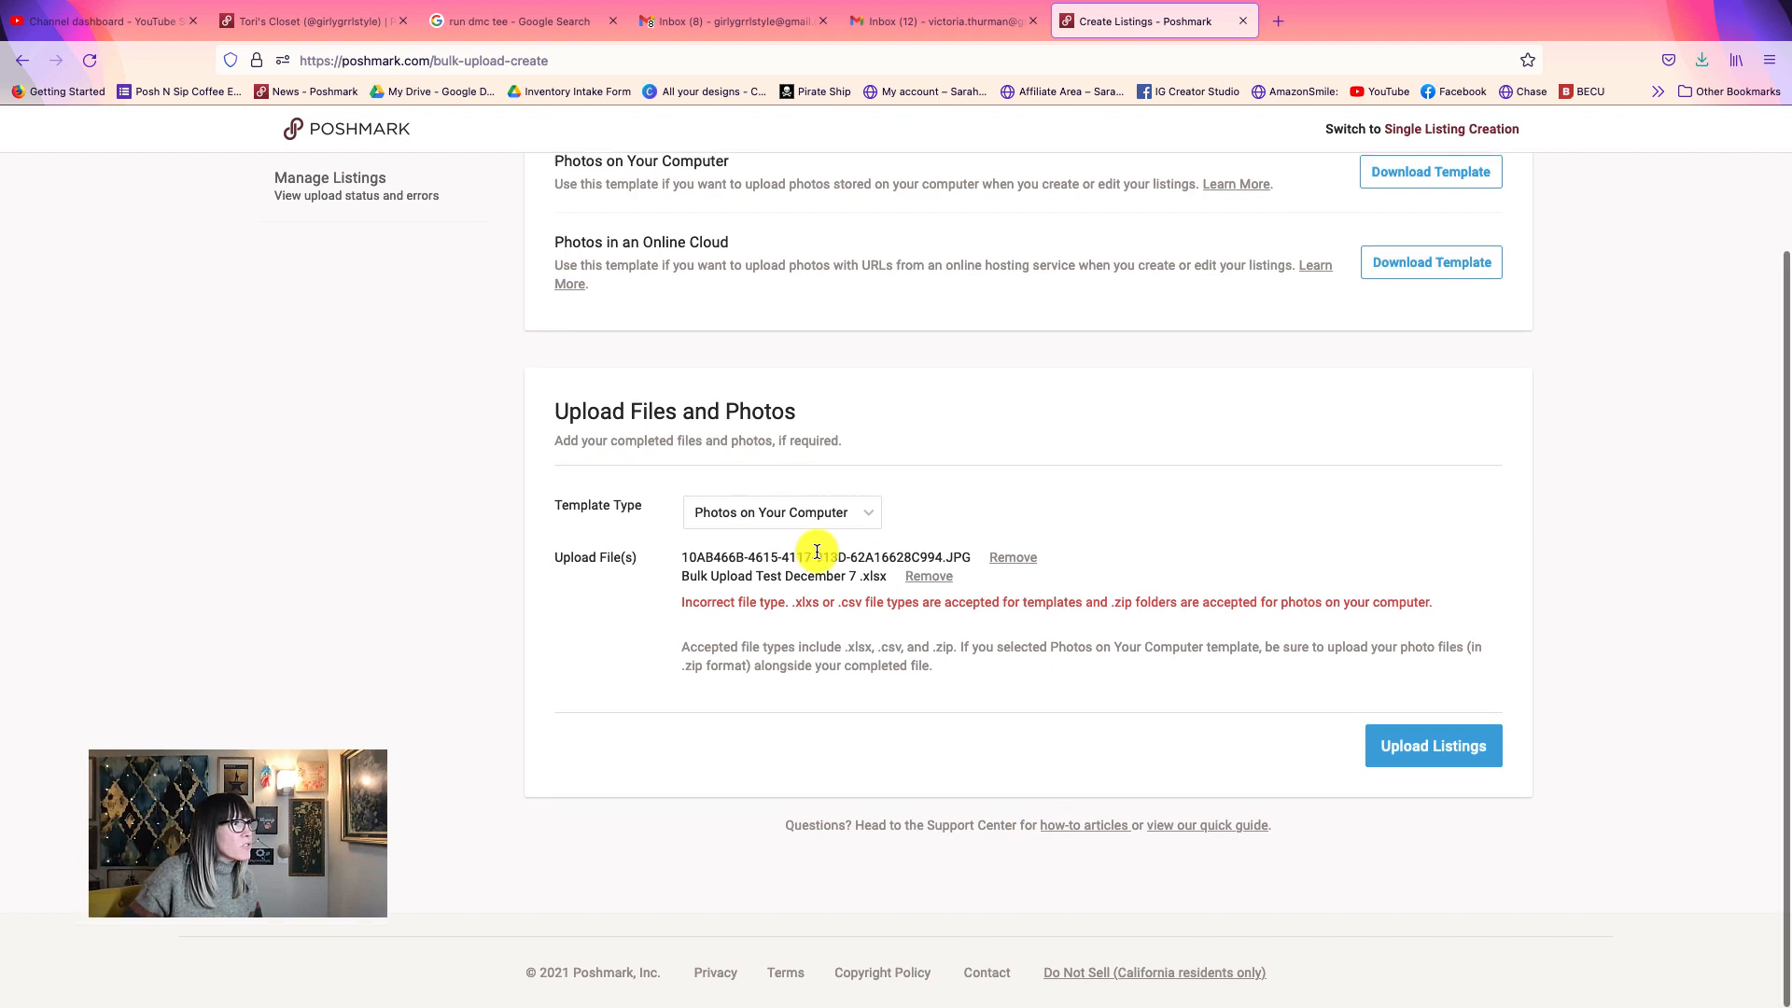
click(1017, 553)
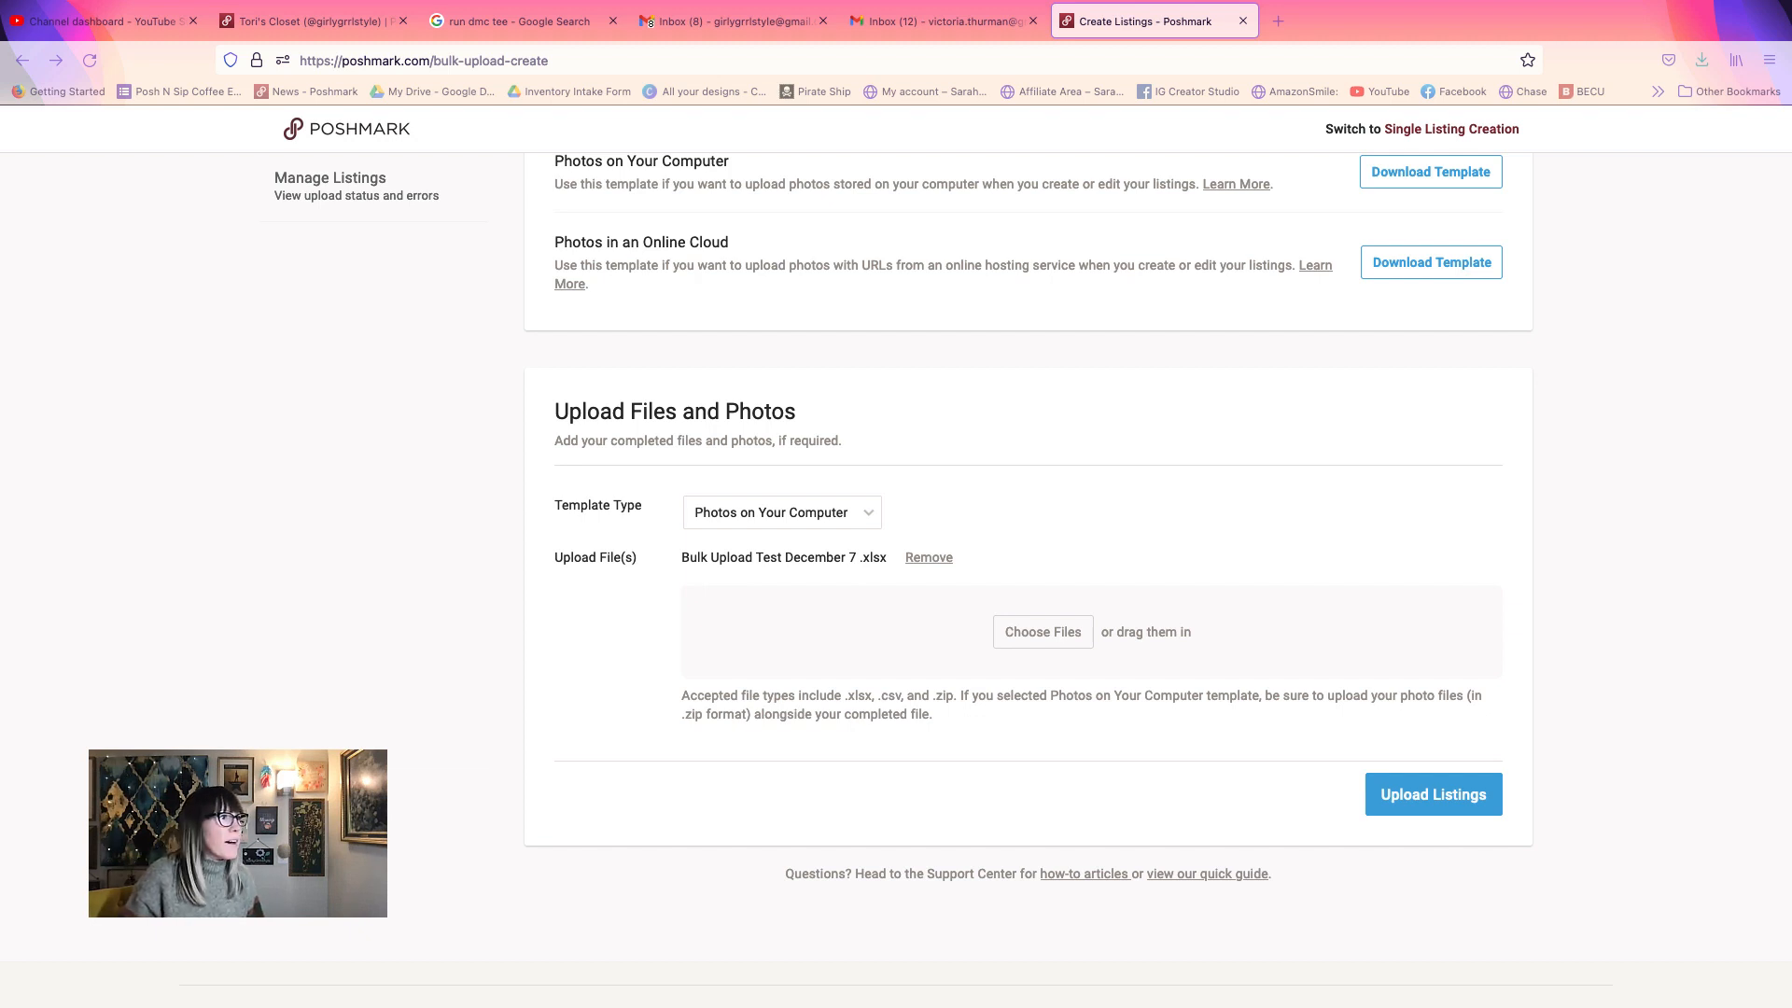
drag(977, 401, 1072, 642)
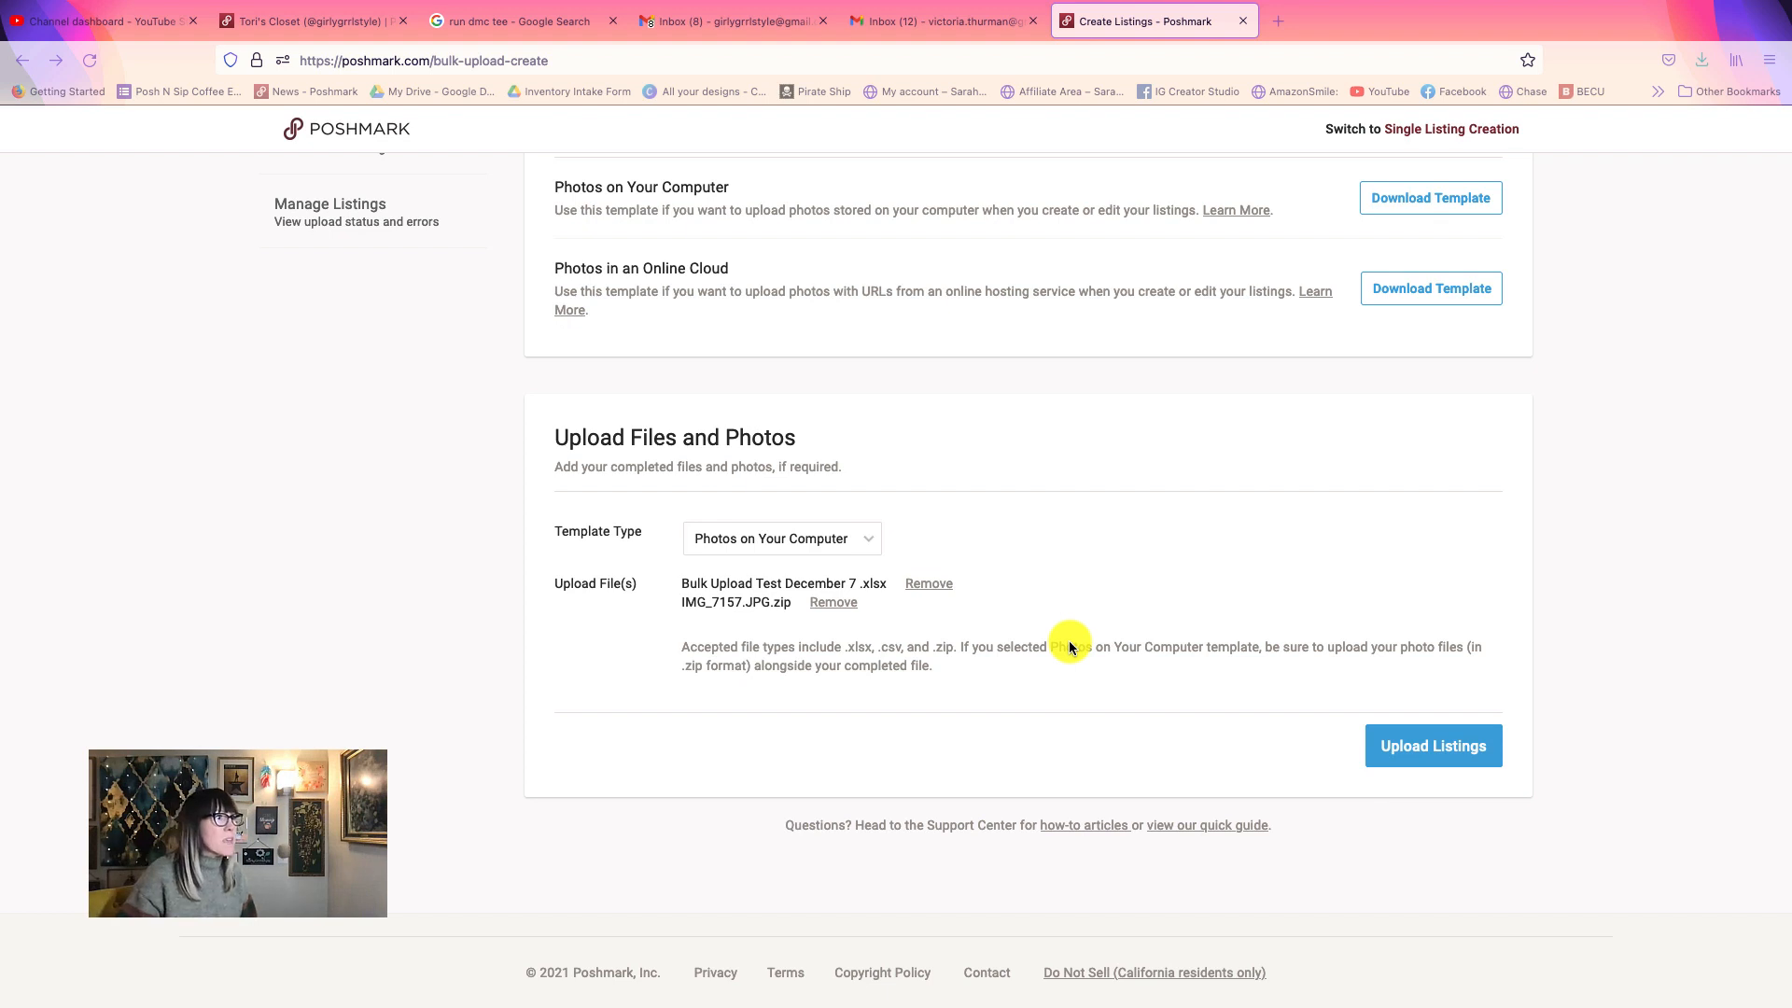
- Upload the listings from the spreadsheet and zipped photo, and open the upload status
scroll(1068, 642, up, 1)
click(1458, 749)
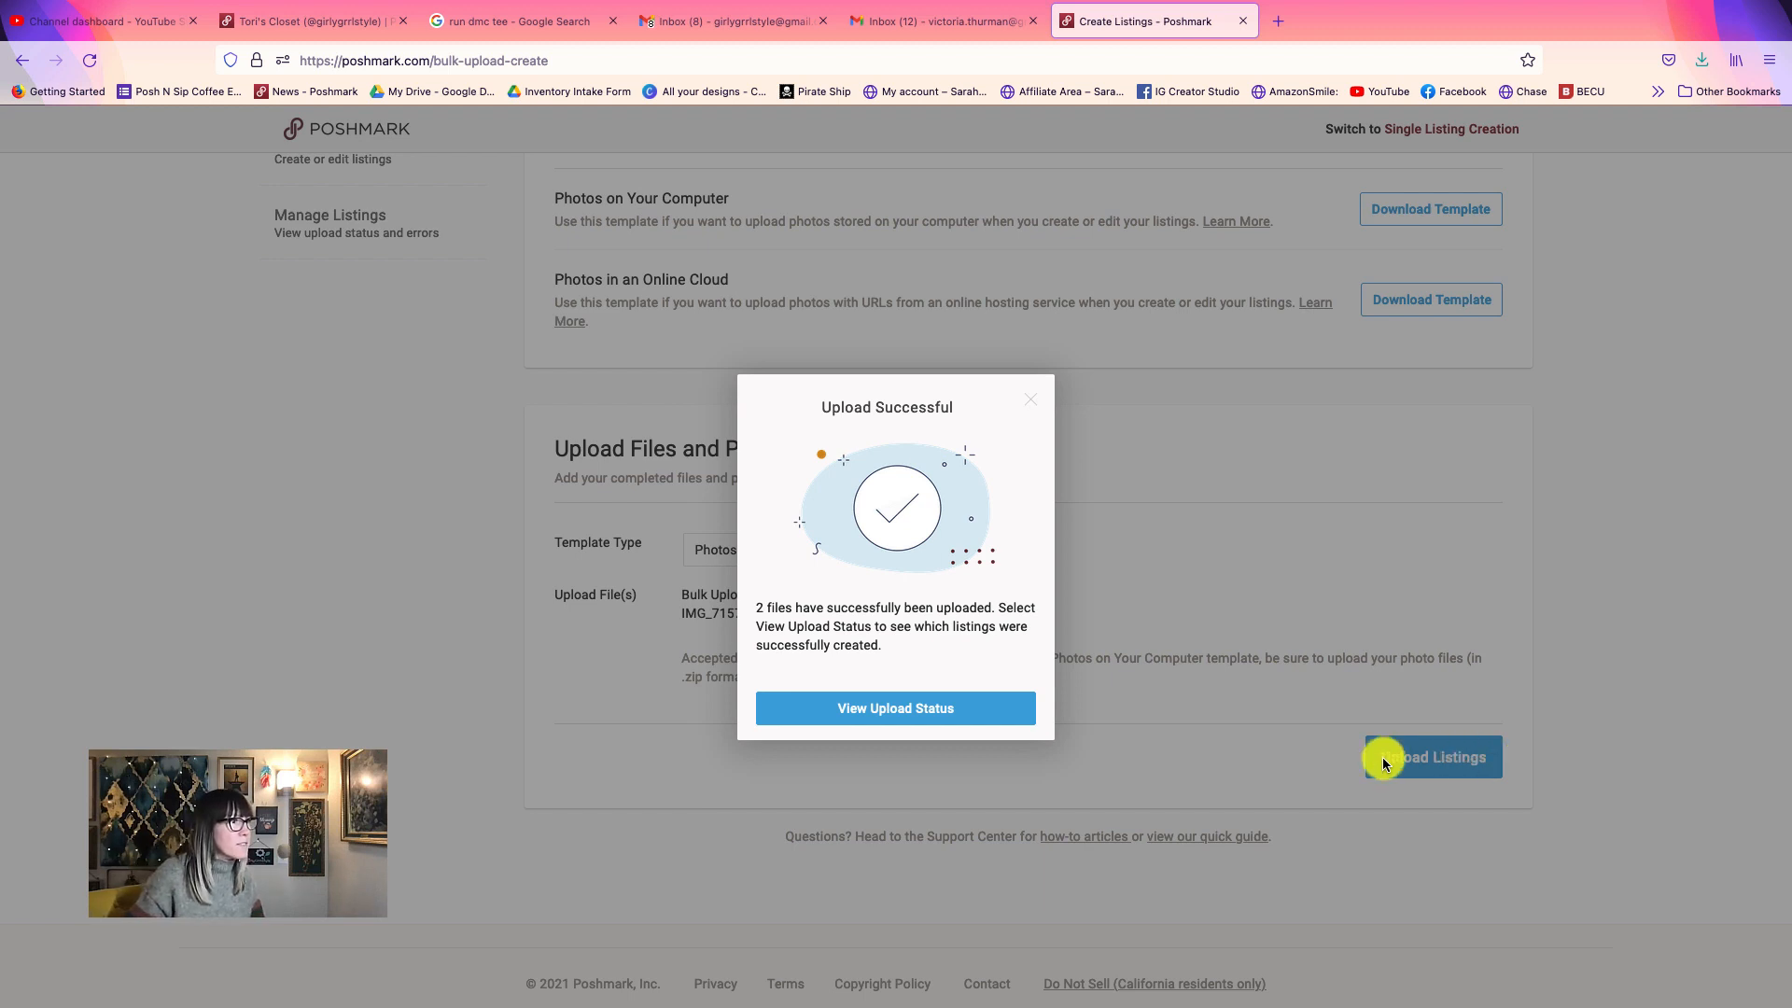
click(929, 716)
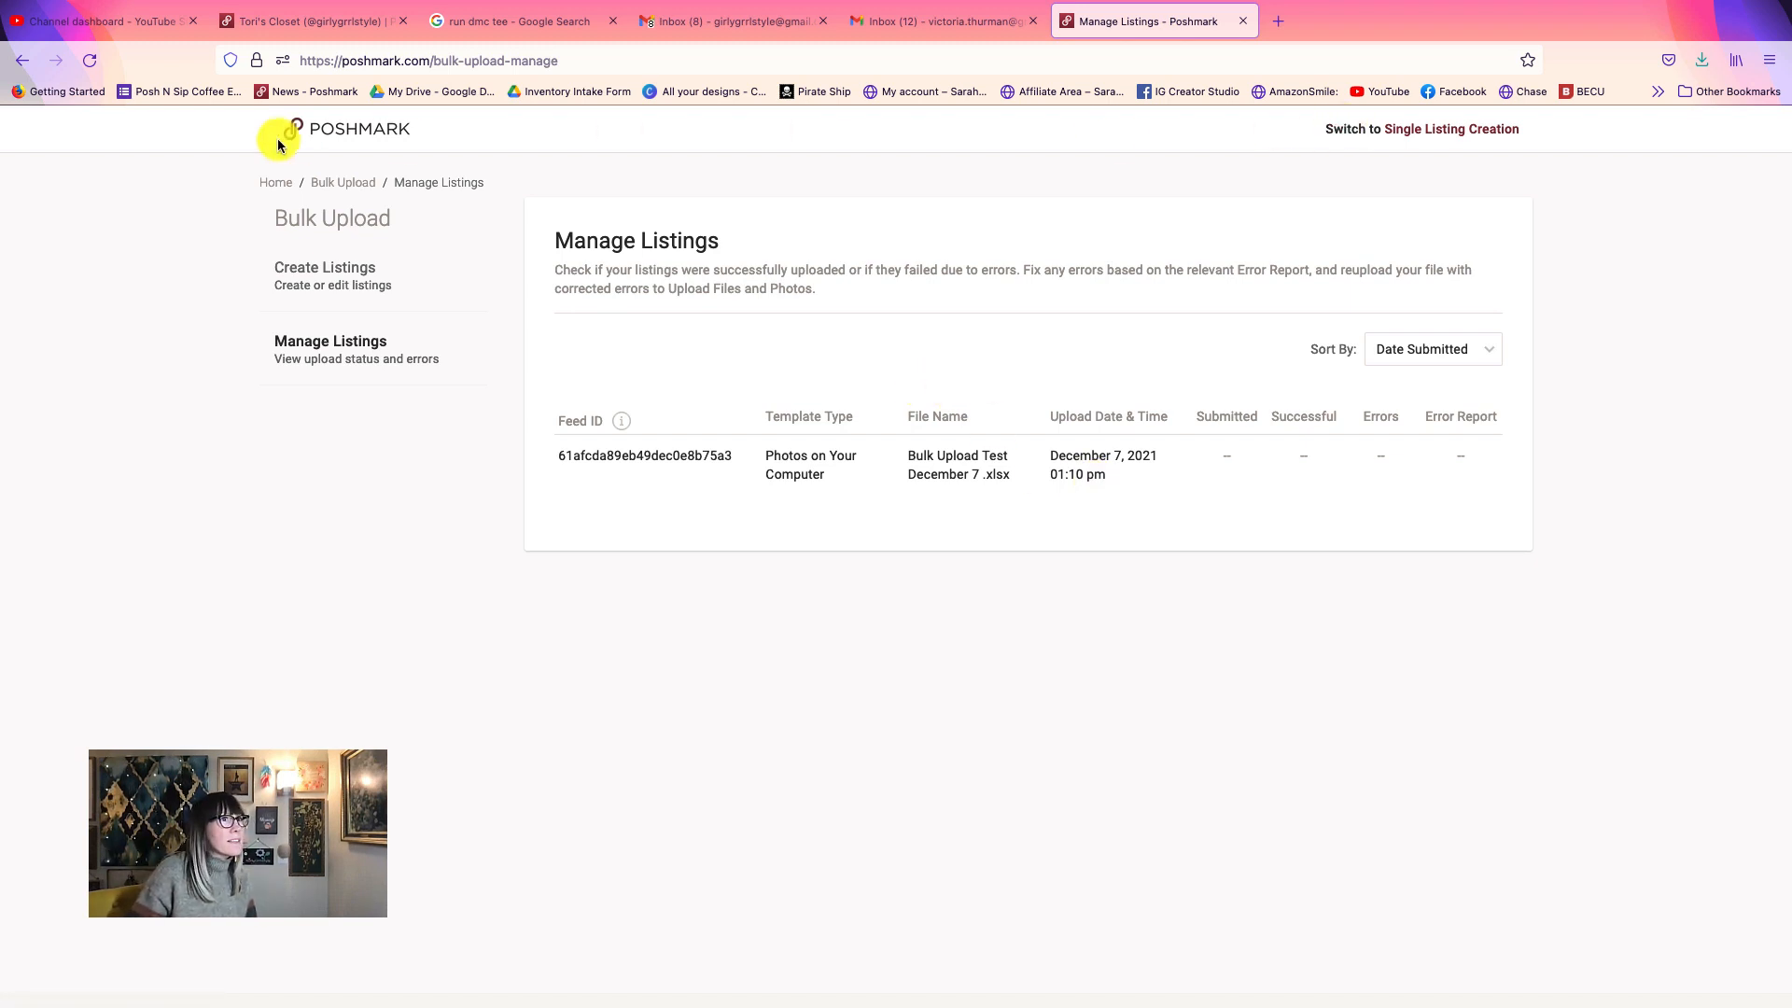
- Look for the uploaded listing among the single-listing drafts, and return to Bulk Upload's Manage Listings page
click(1410, 129)
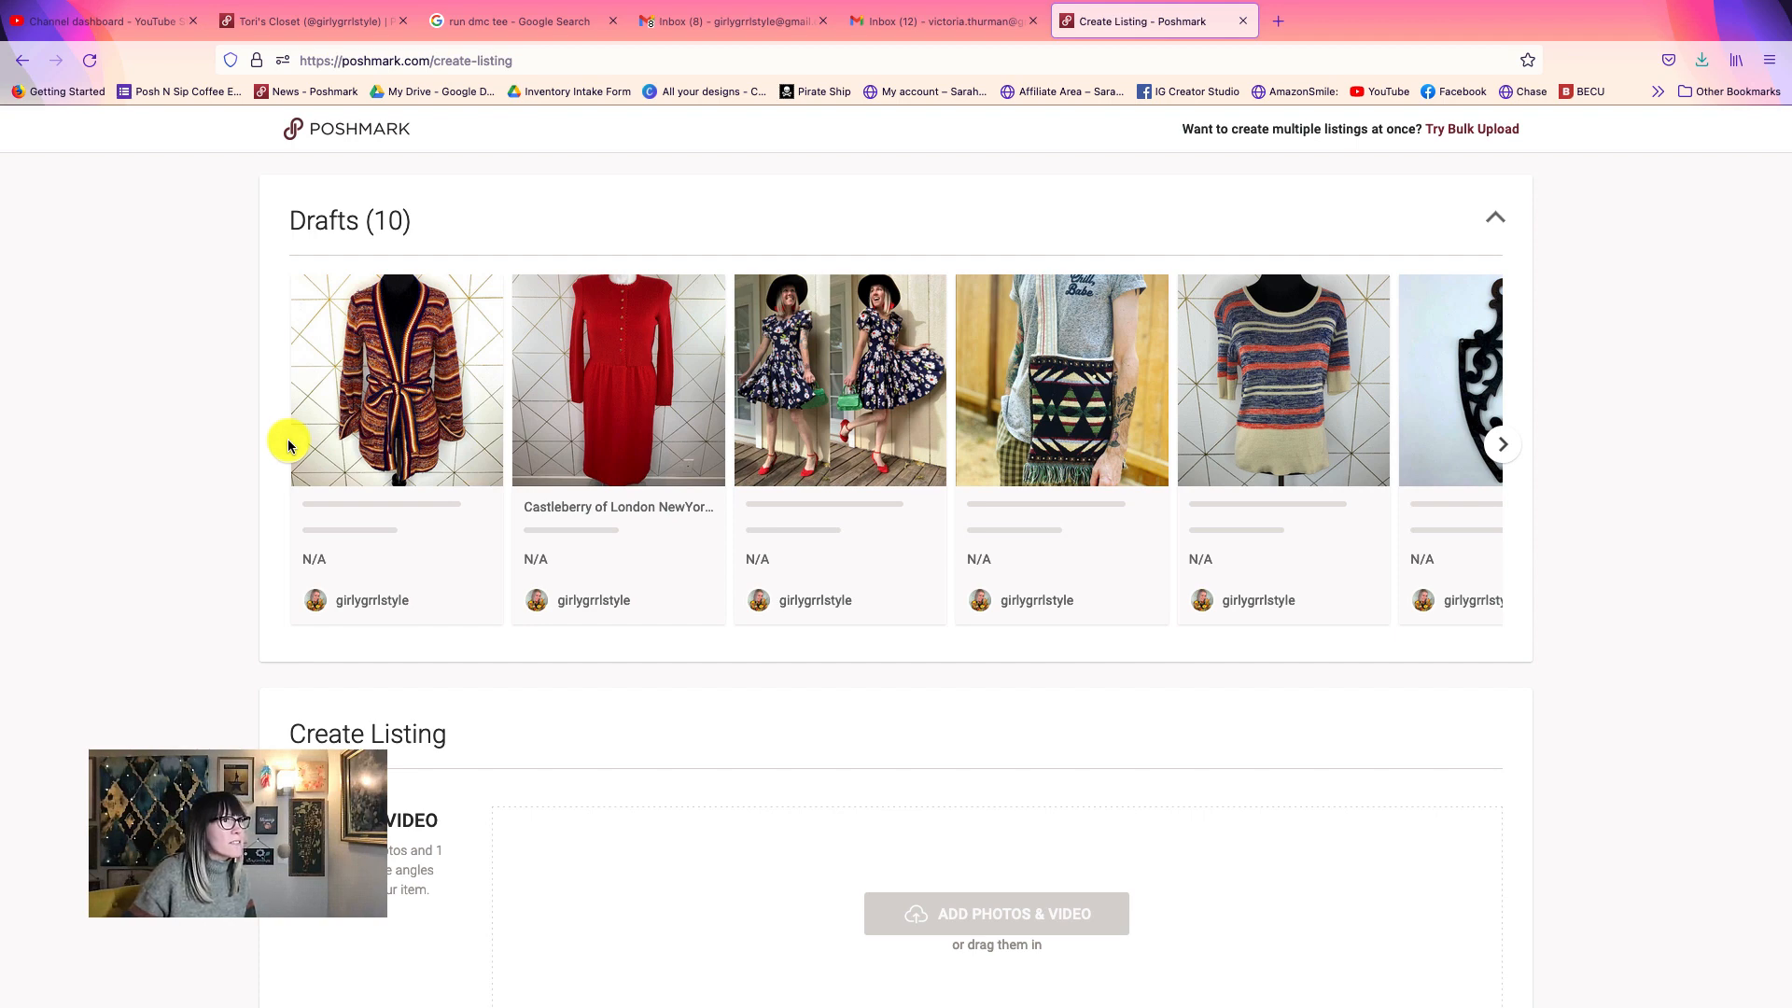
click(1452, 139)
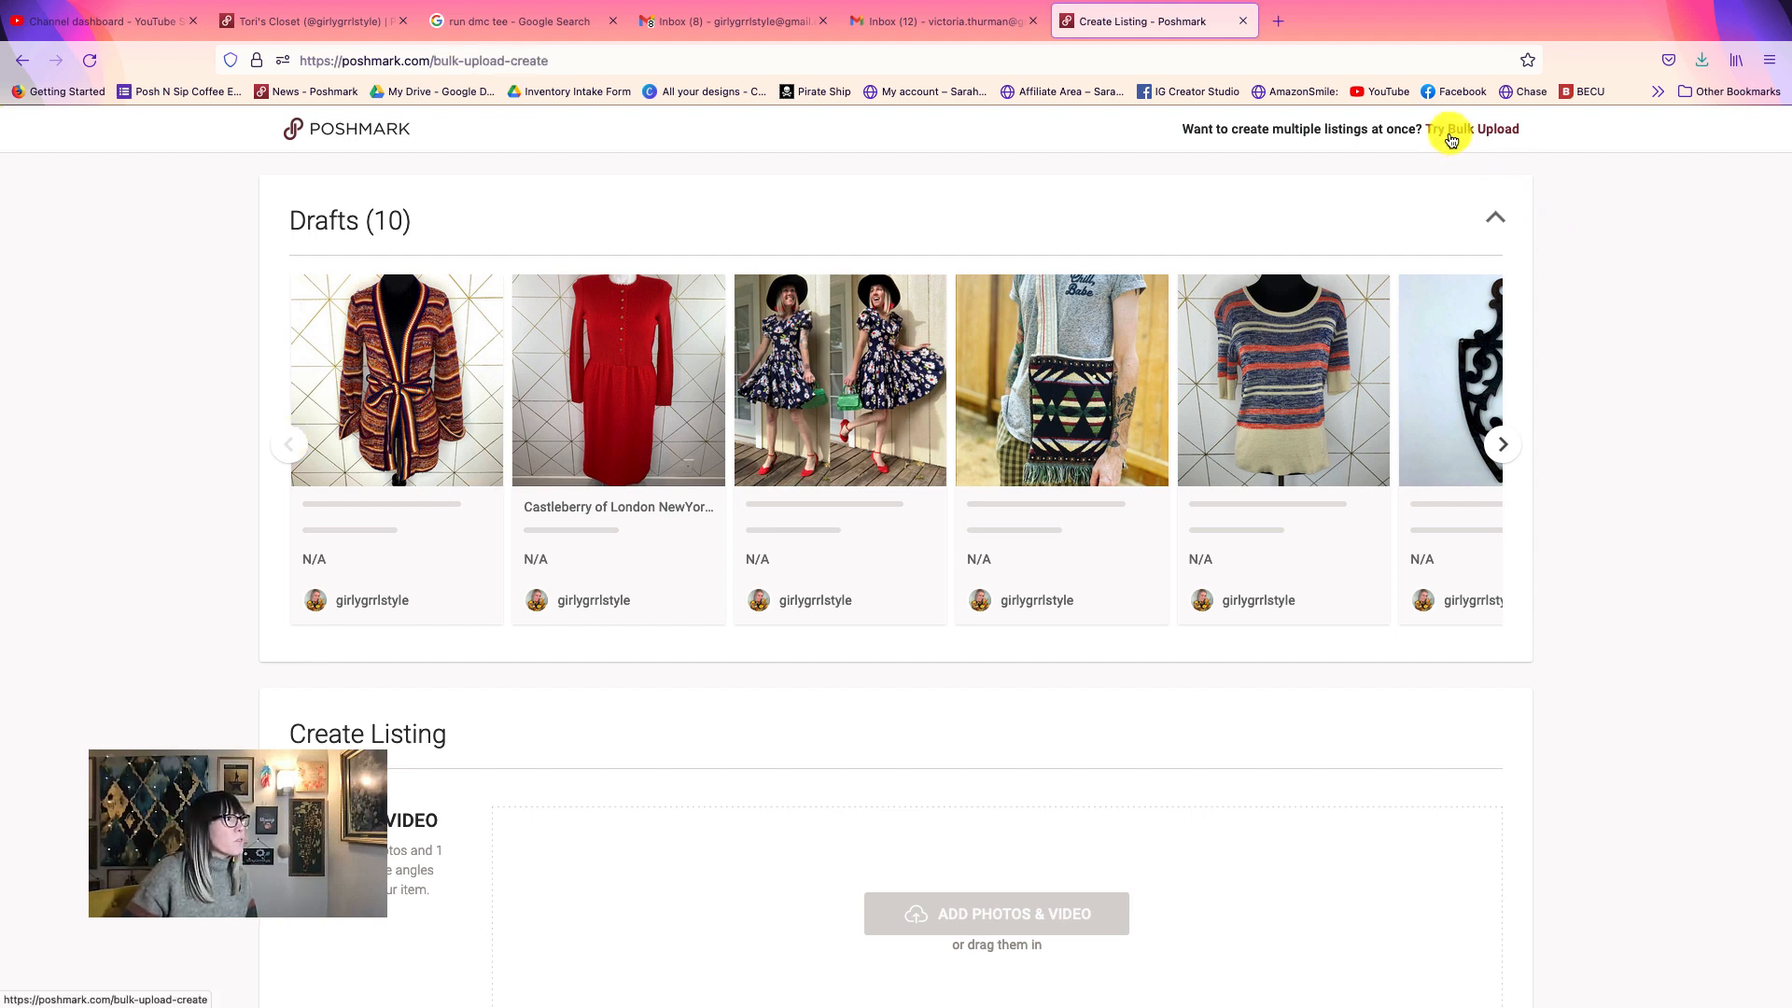
click(408, 350)
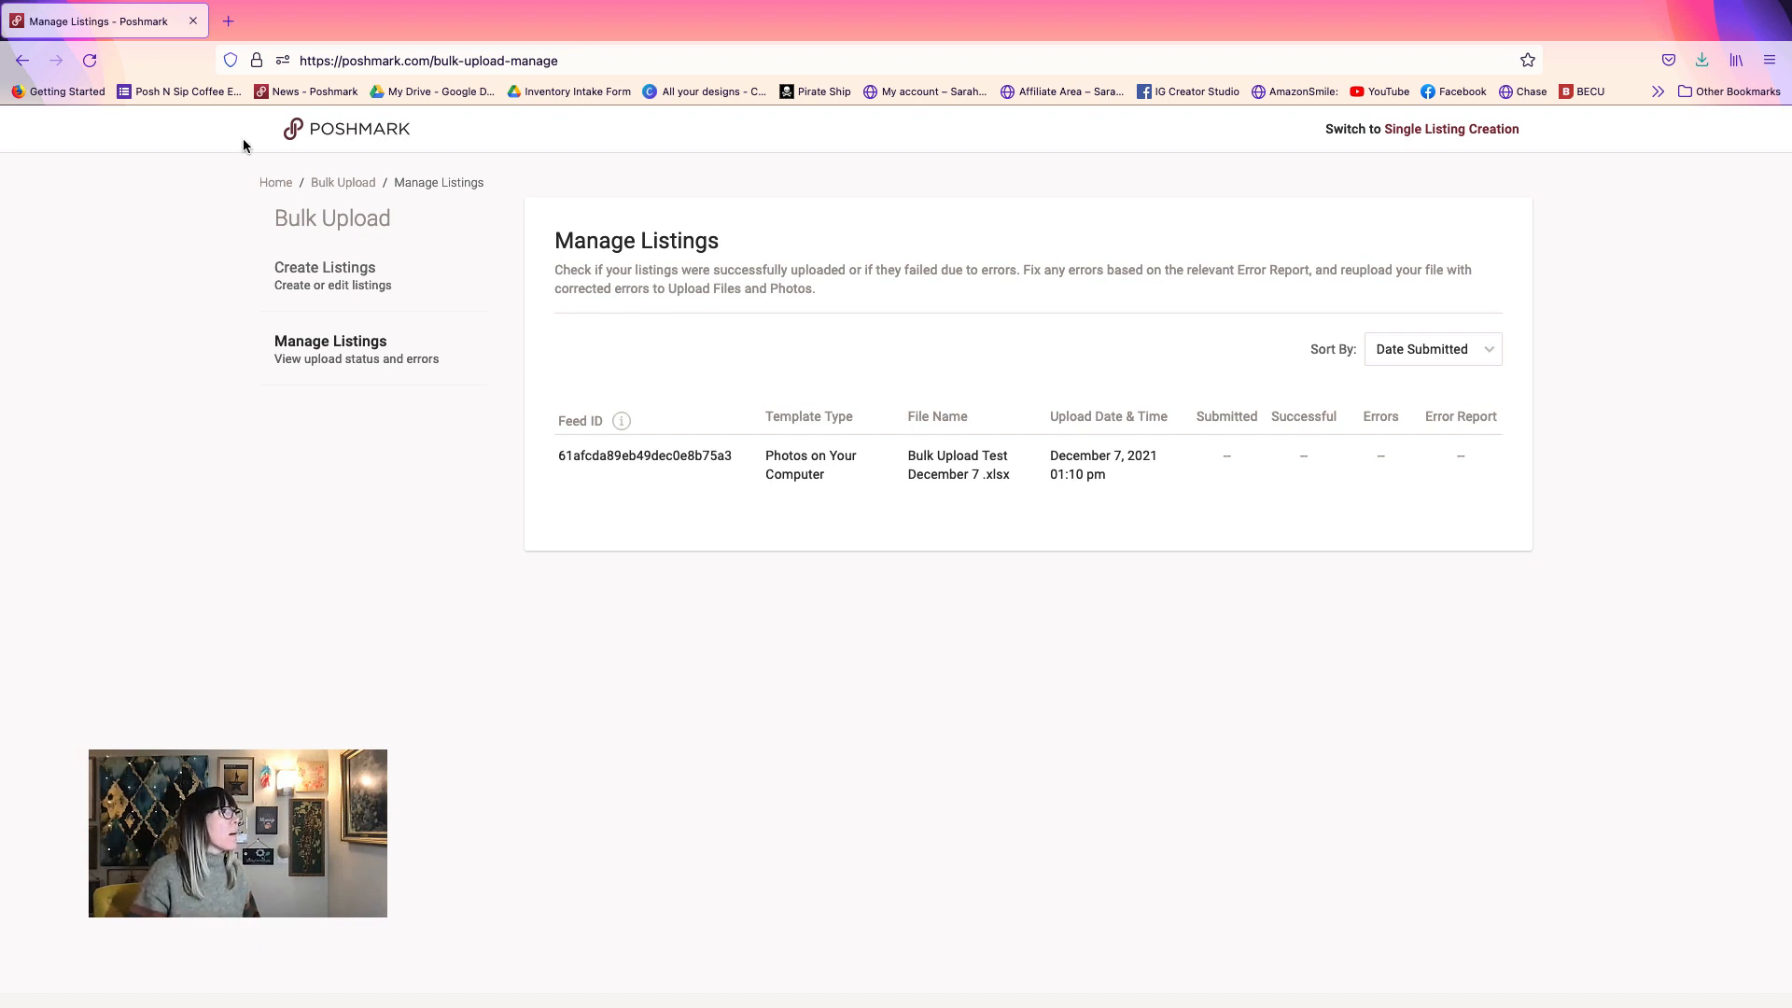
- Refresh the upload status and open the error report "Bulk Upload Test December 7 _status.csv" in Numbers
click(90, 62)
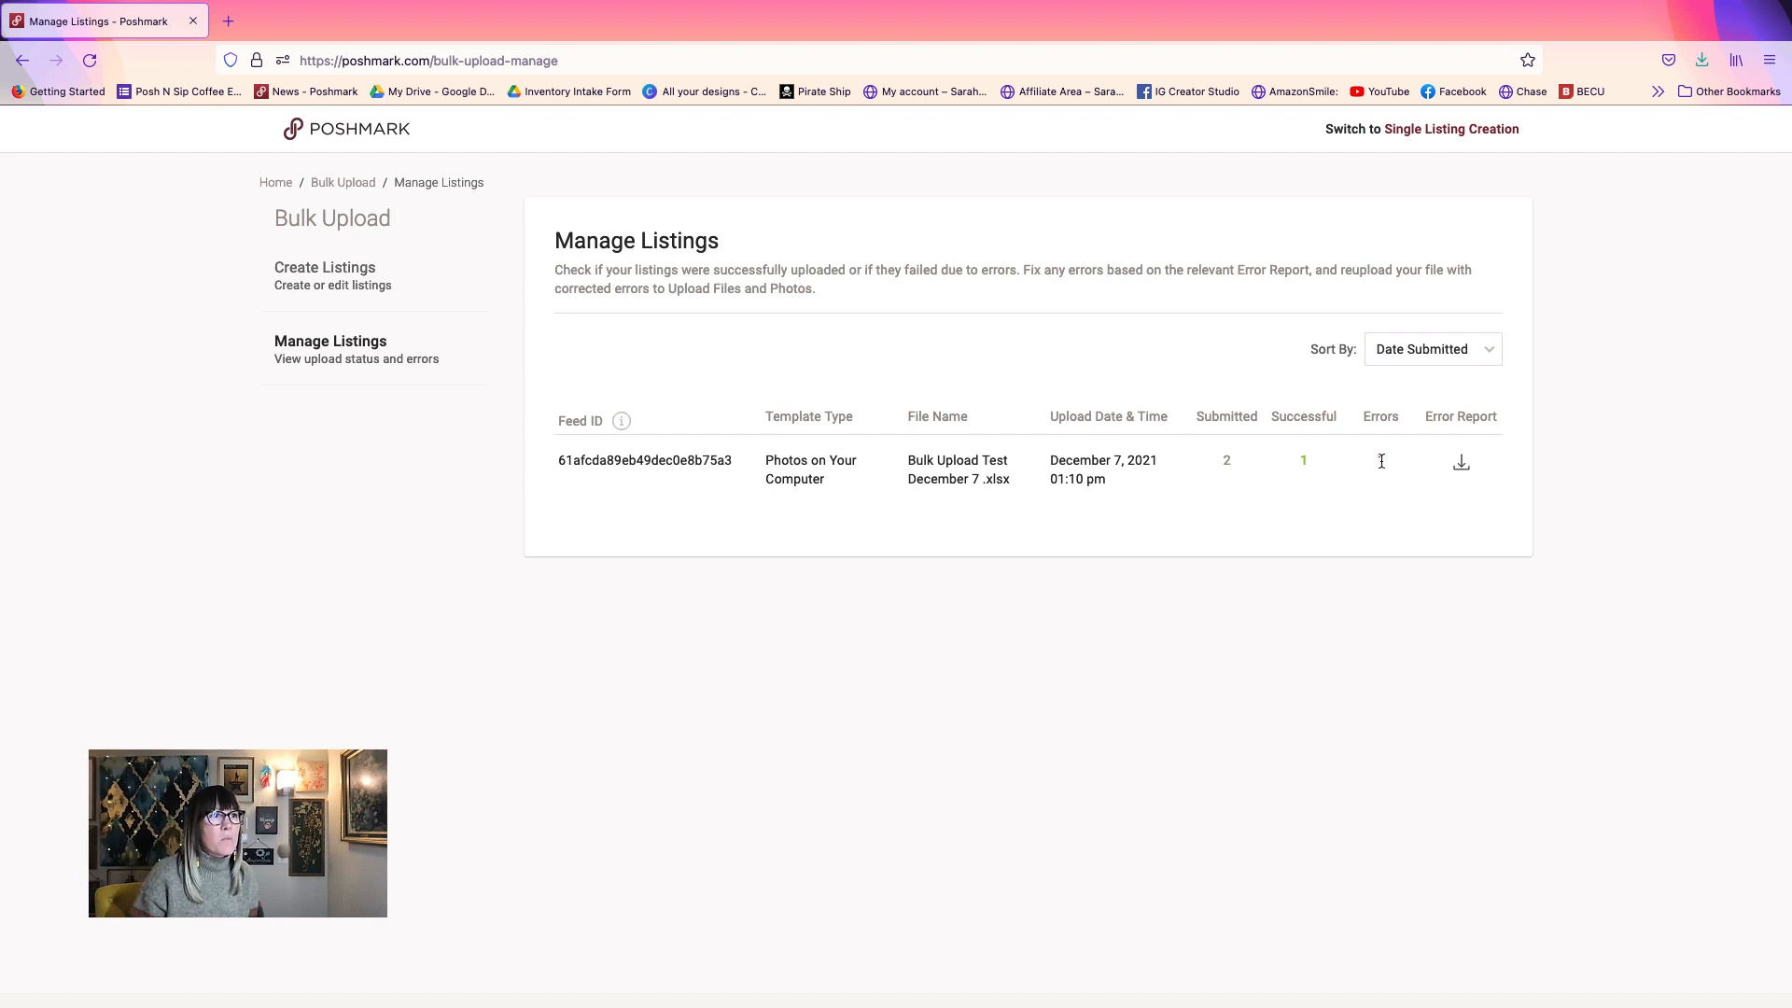
click(1461, 464)
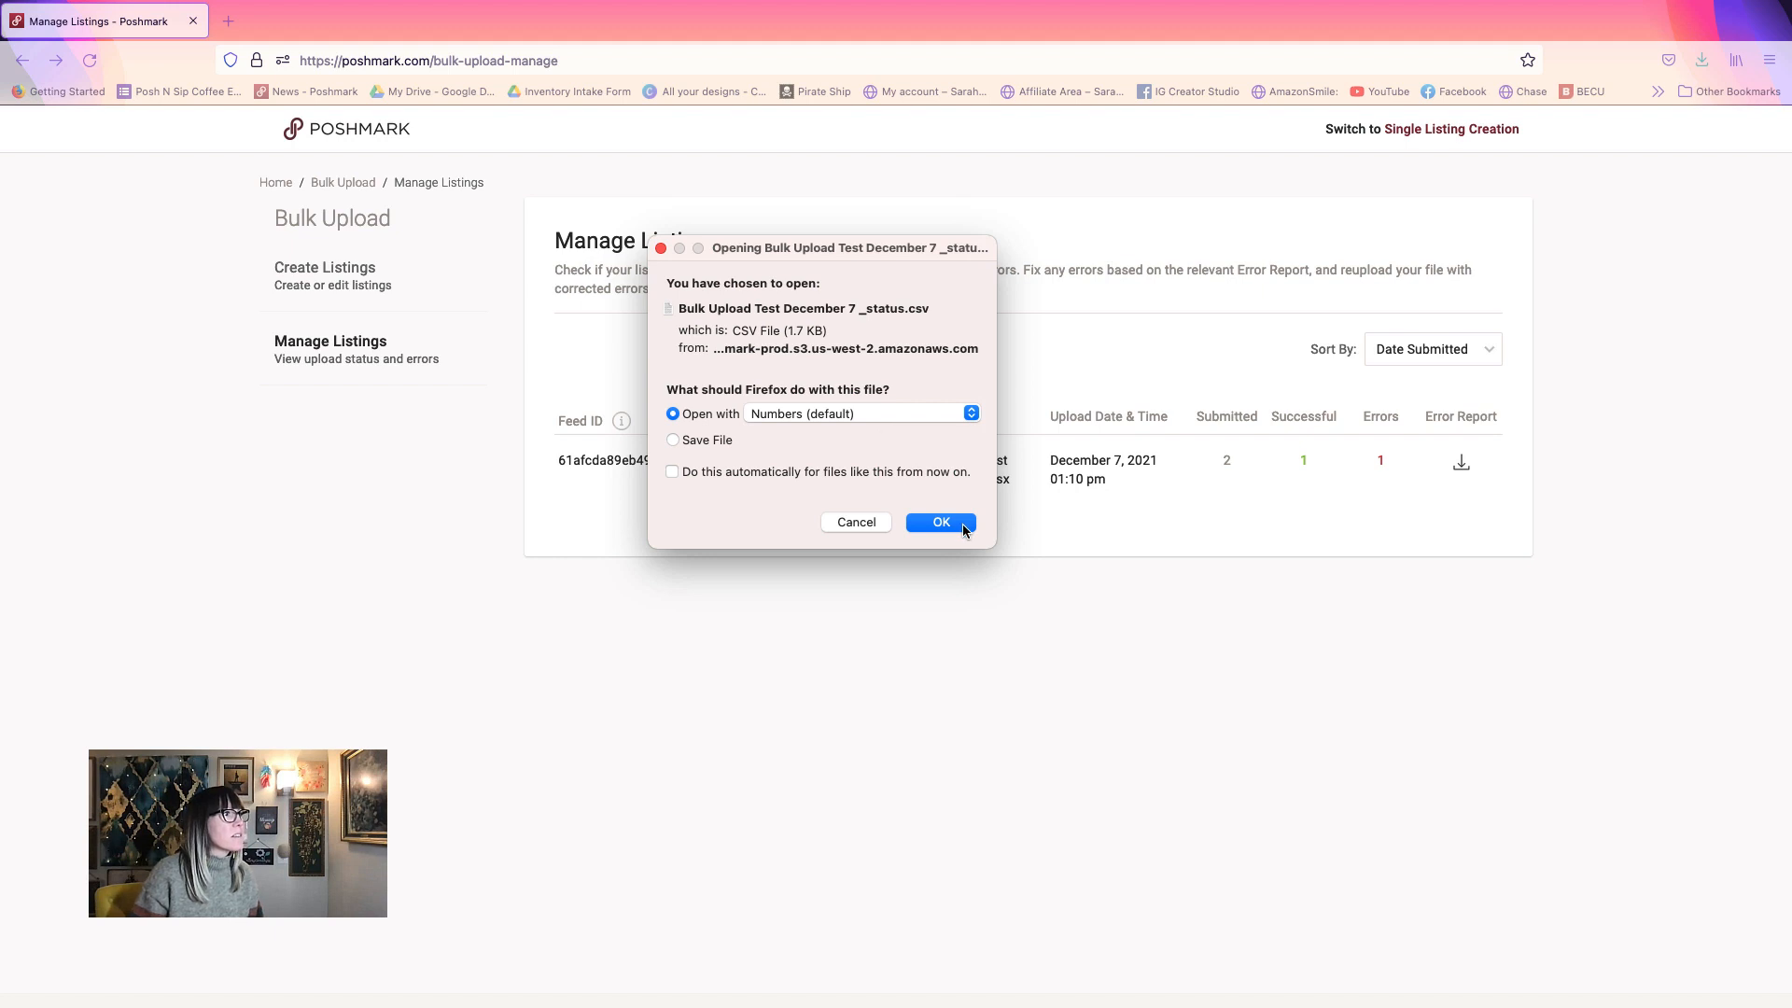
click(962, 523)
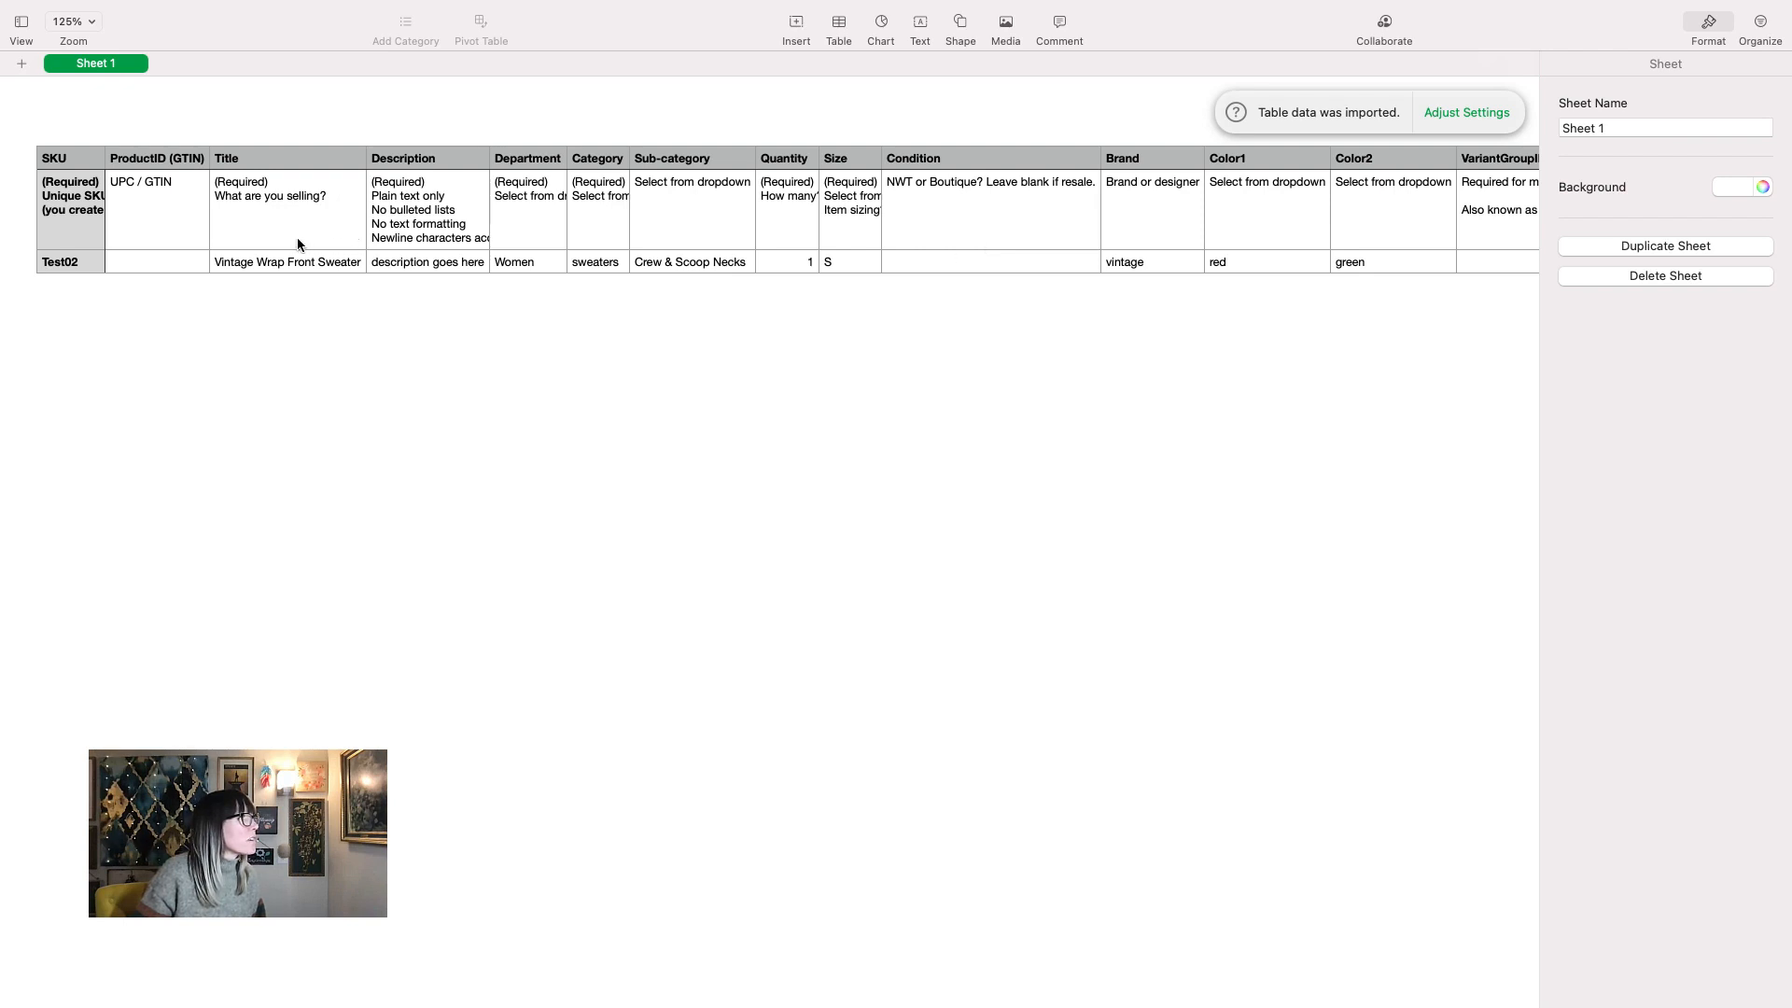
- Examine the Test02 row in the error report, comparing its Category and price entries with the Status and Message columns
scroll(297, 237, right, 10)
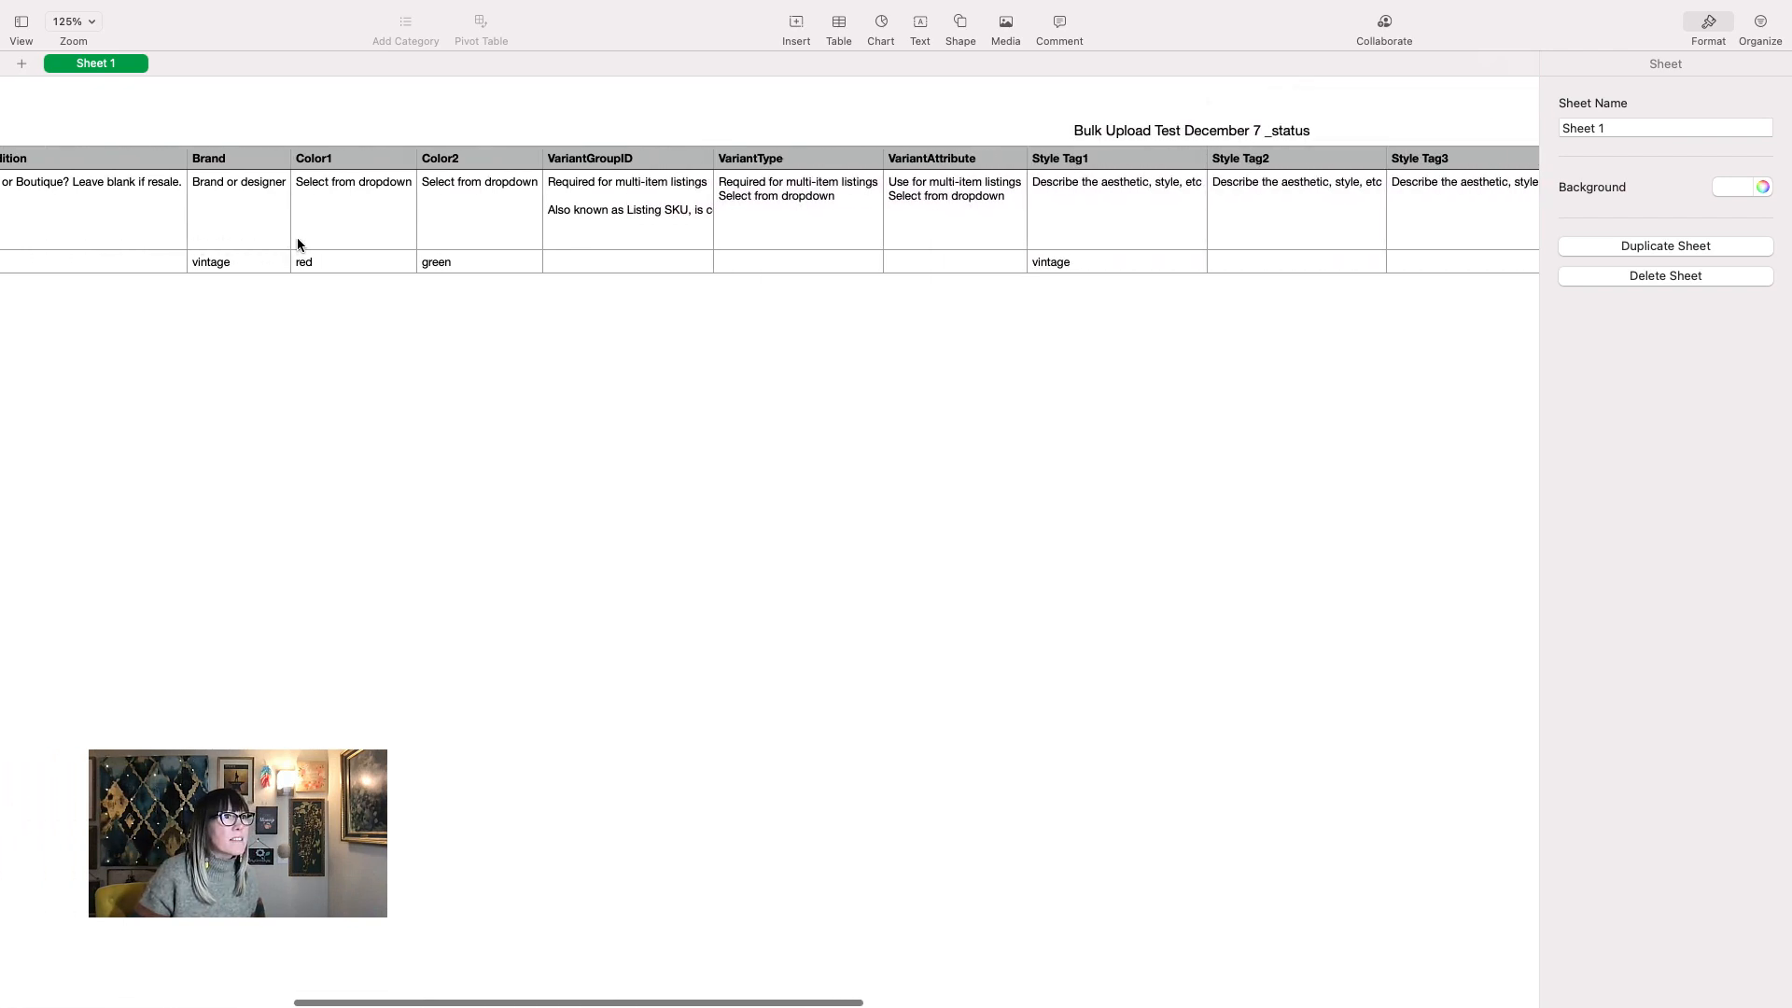
scroll(297, 237, right, 15)
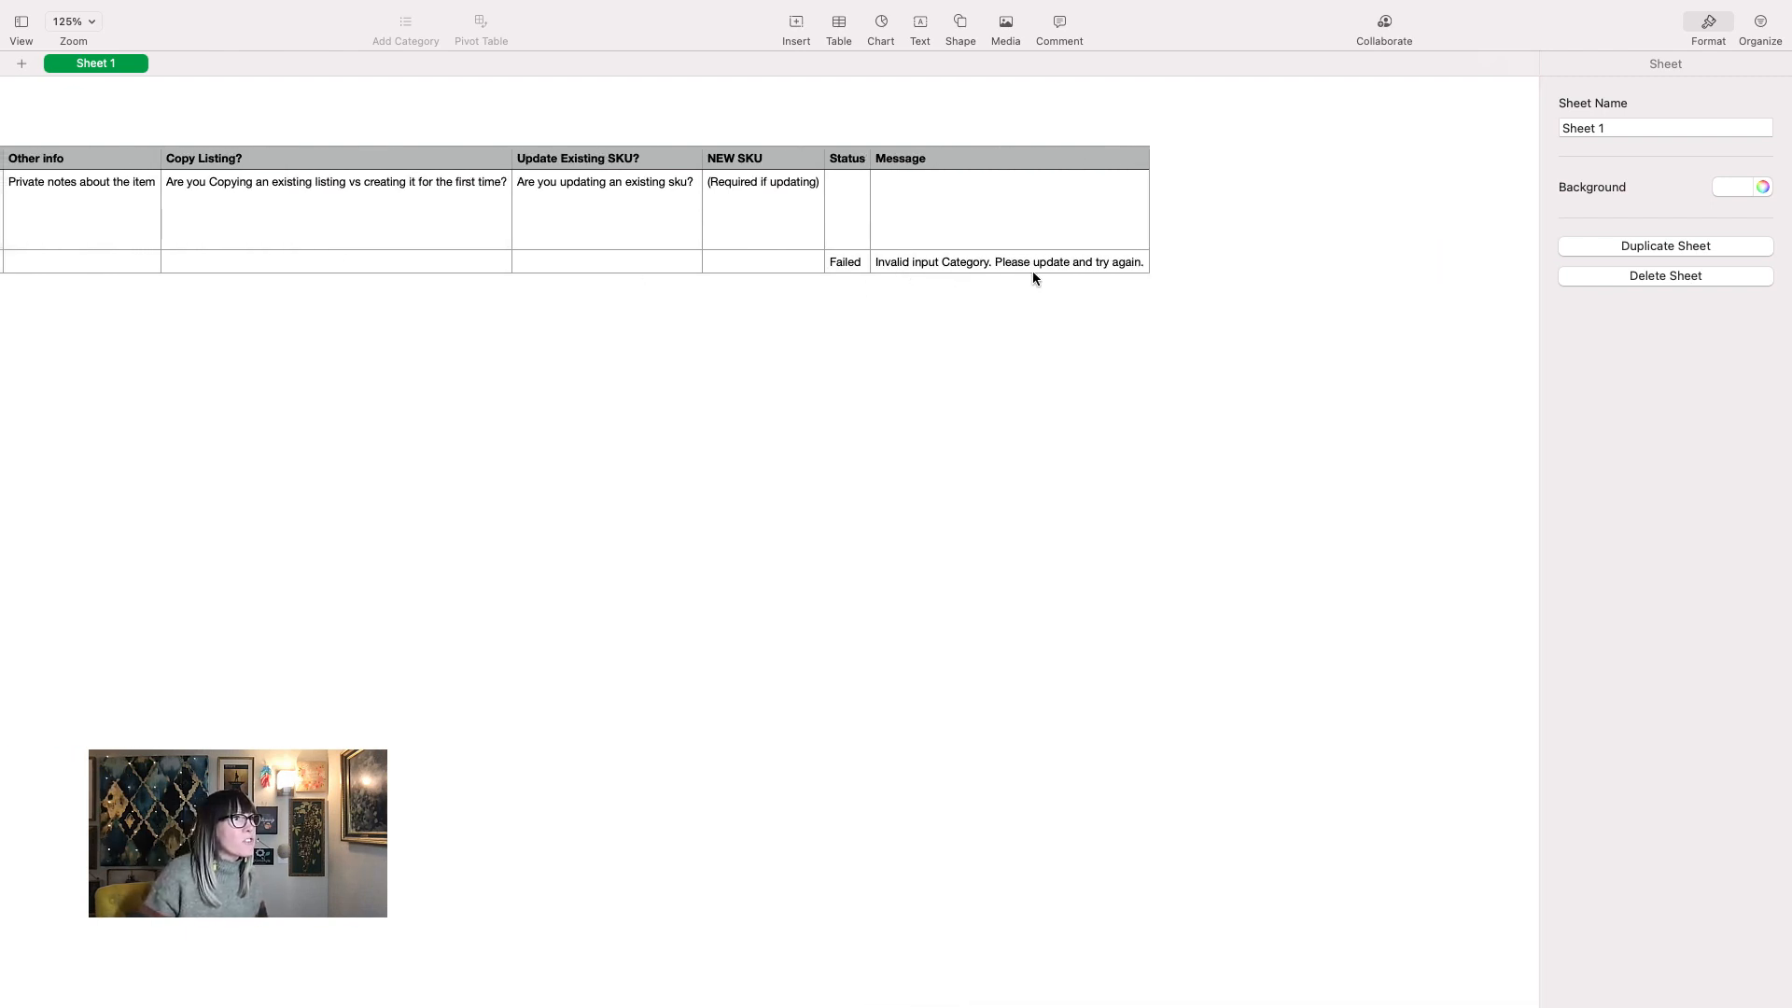
scroll(1032, 273, left, 5)
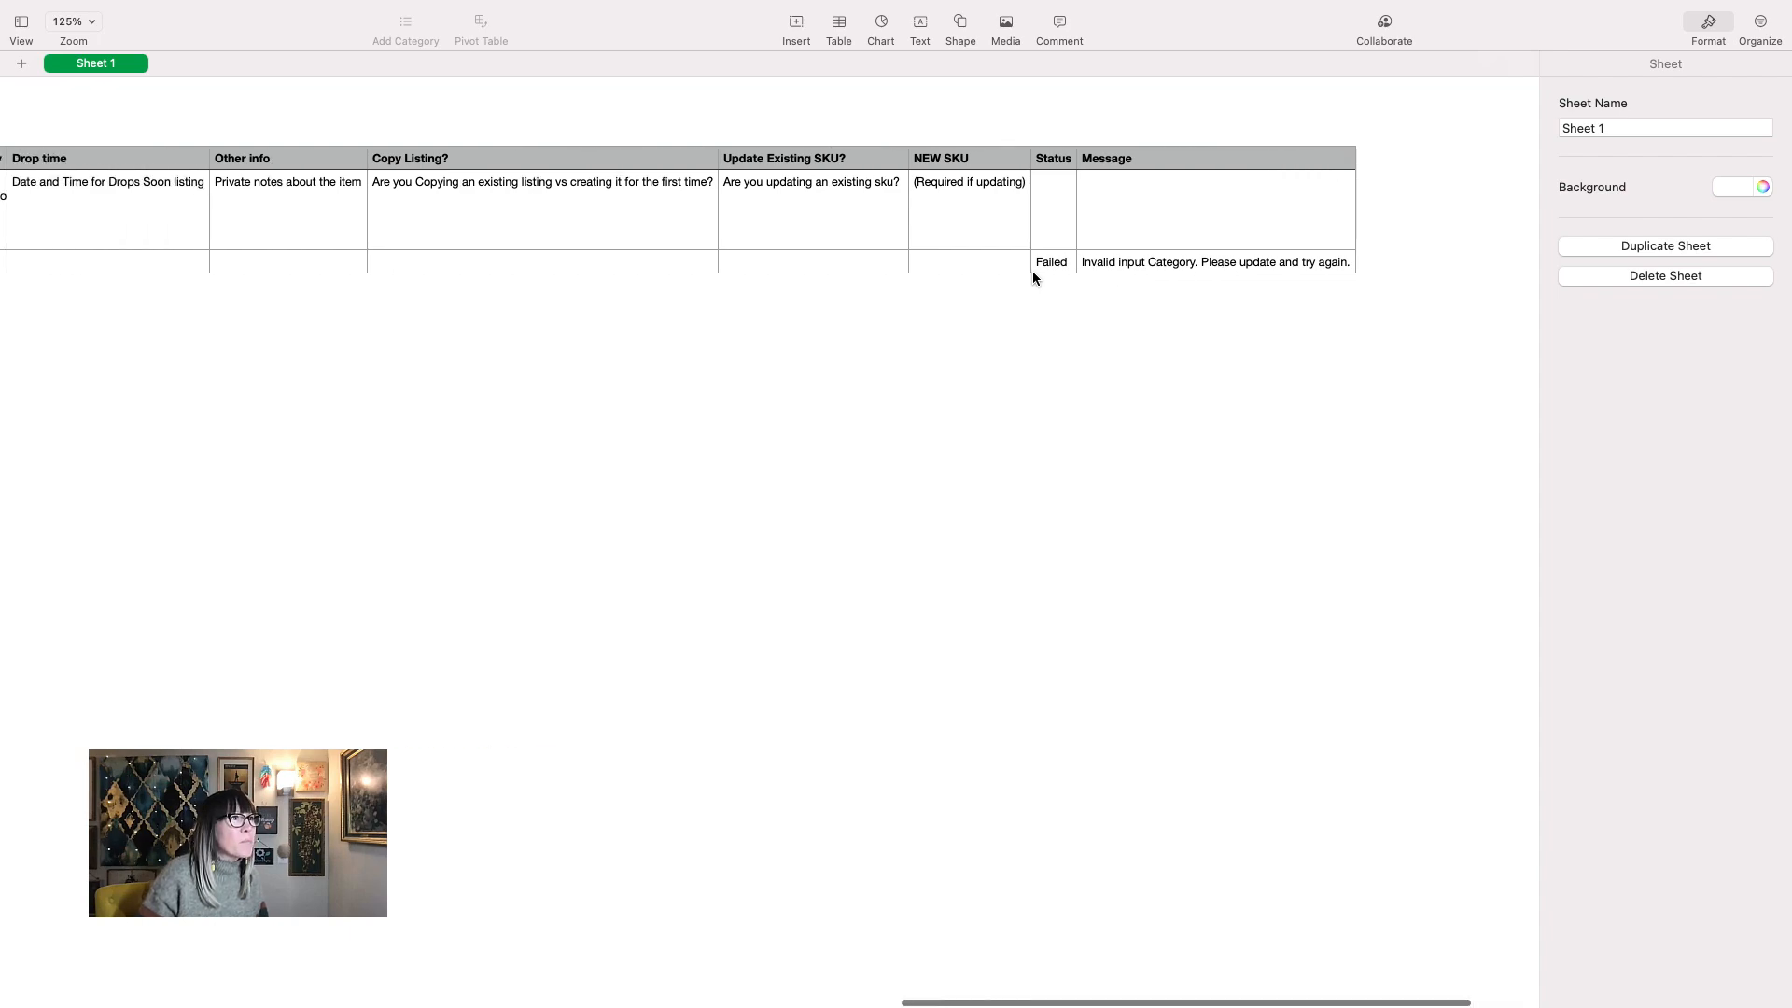
scroll(1032, 273, left, 20)
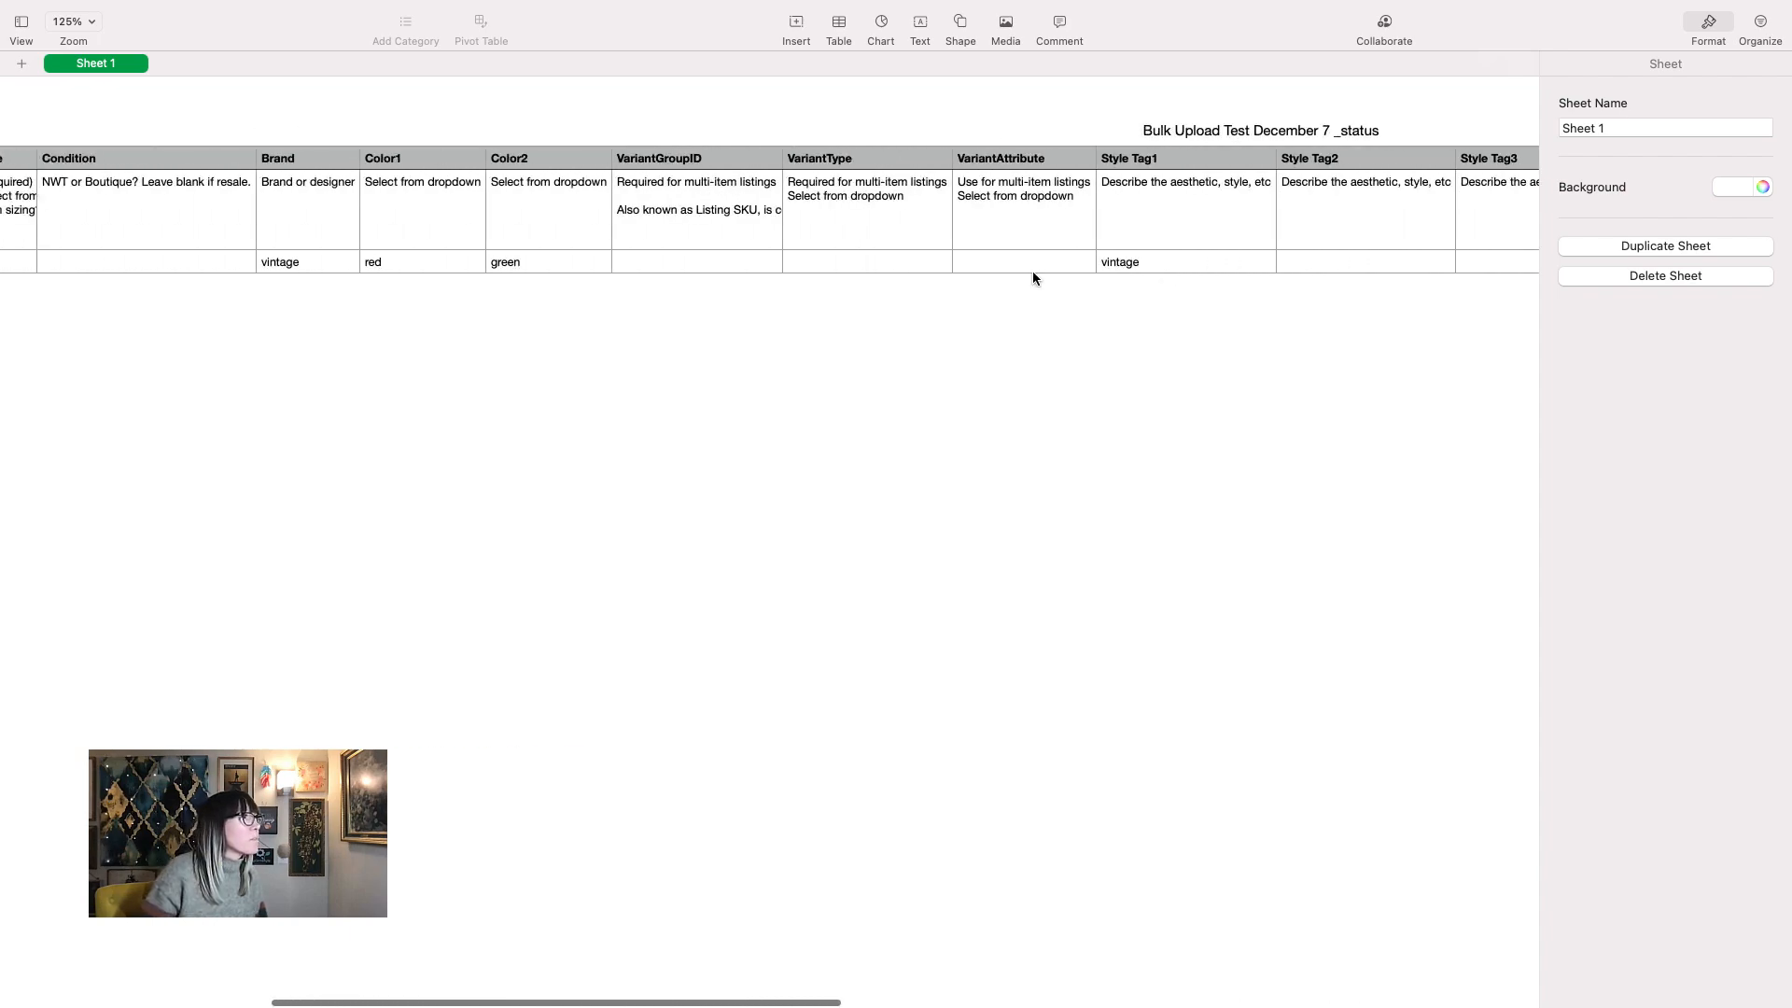
scroll(377, 265, right, 5)
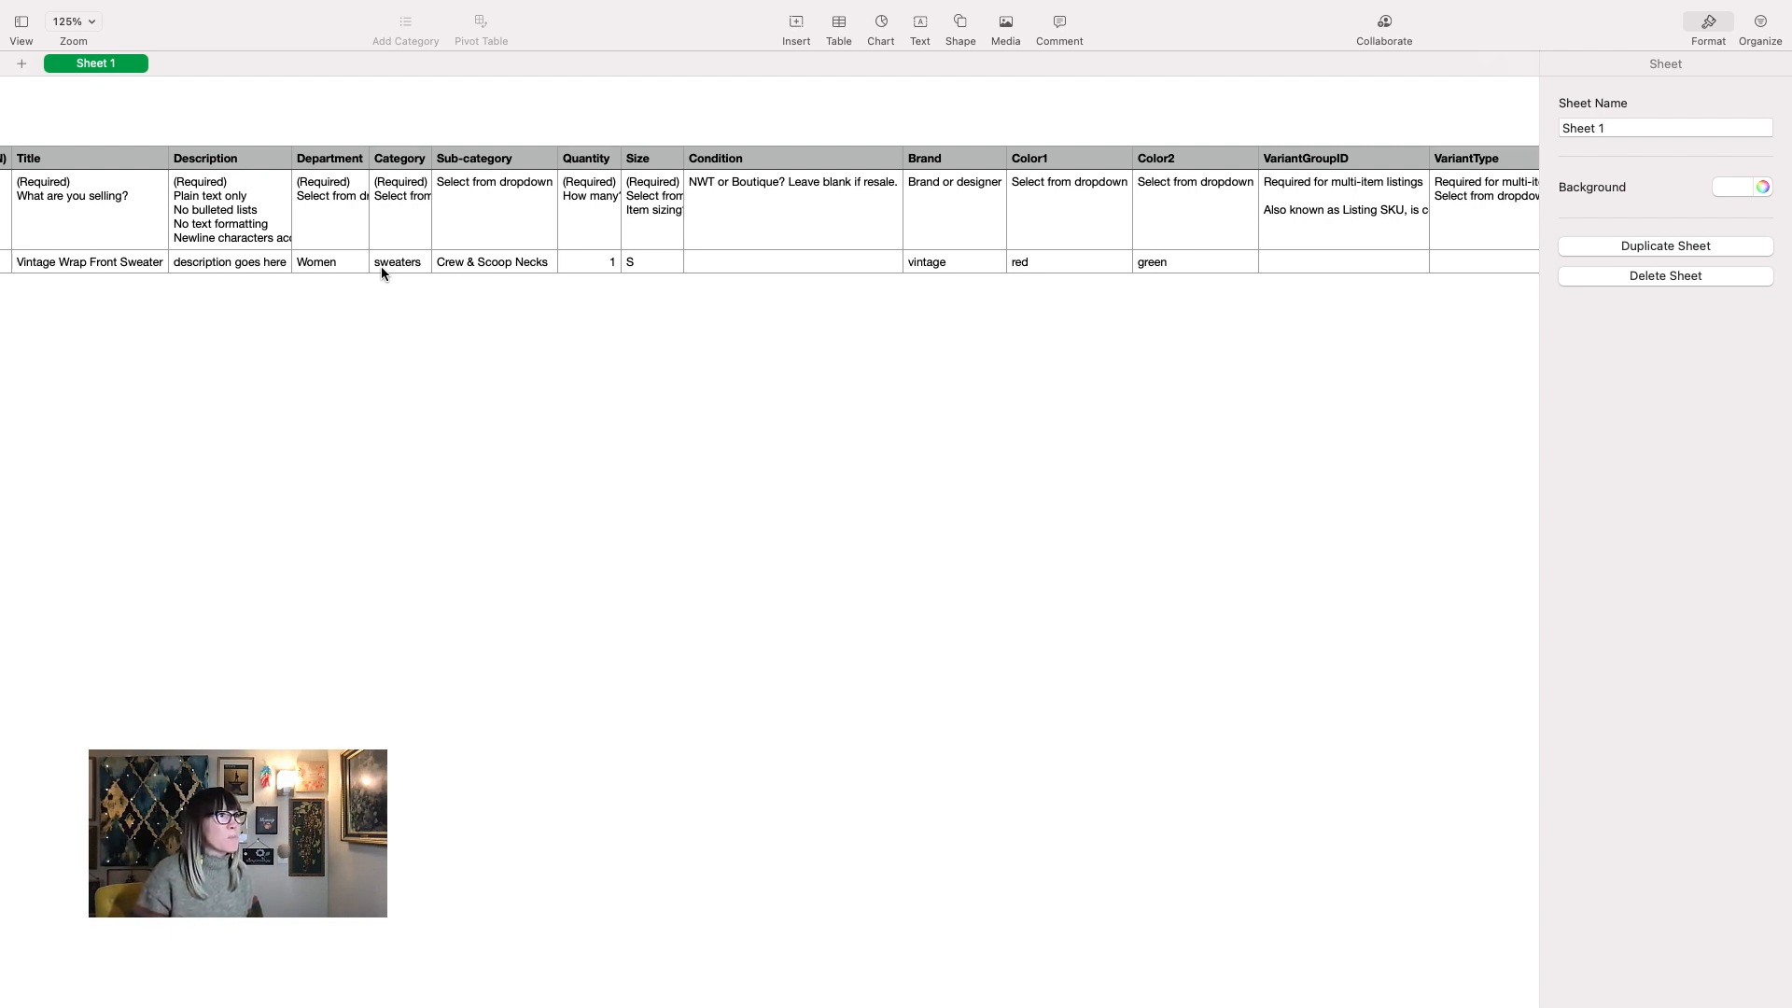
scroll(381, 266, right, 10)
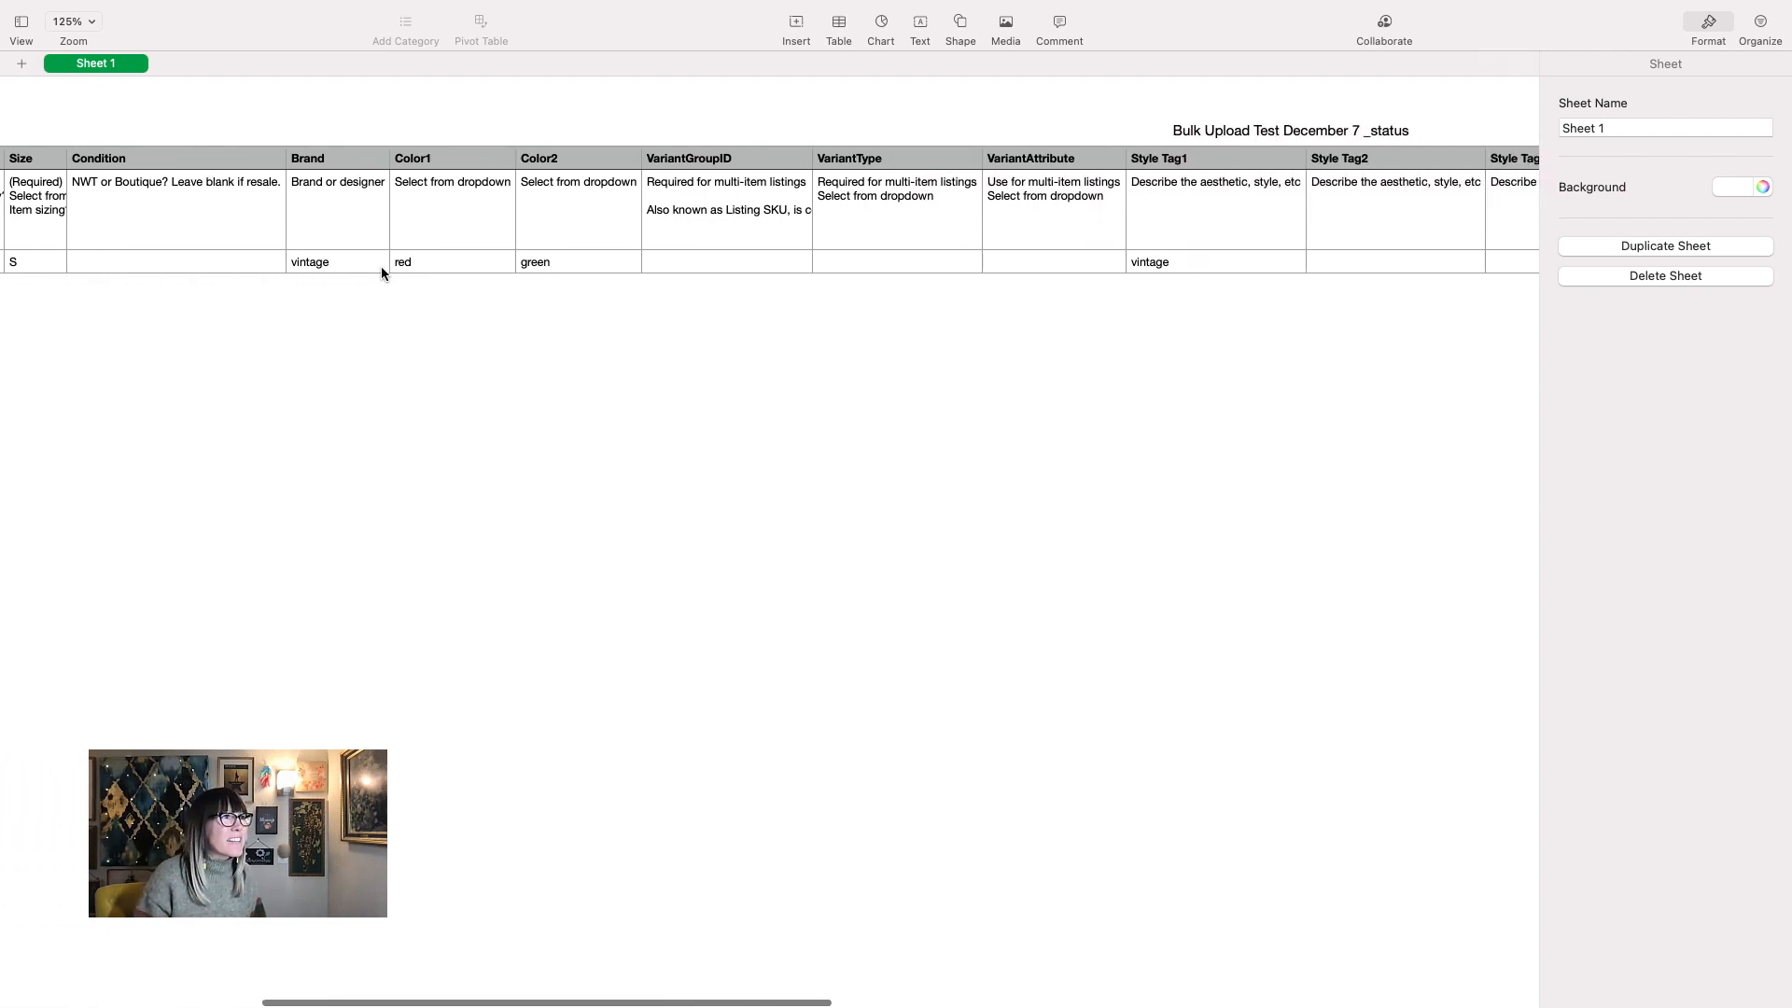
scroll(381, 270, right, 8)
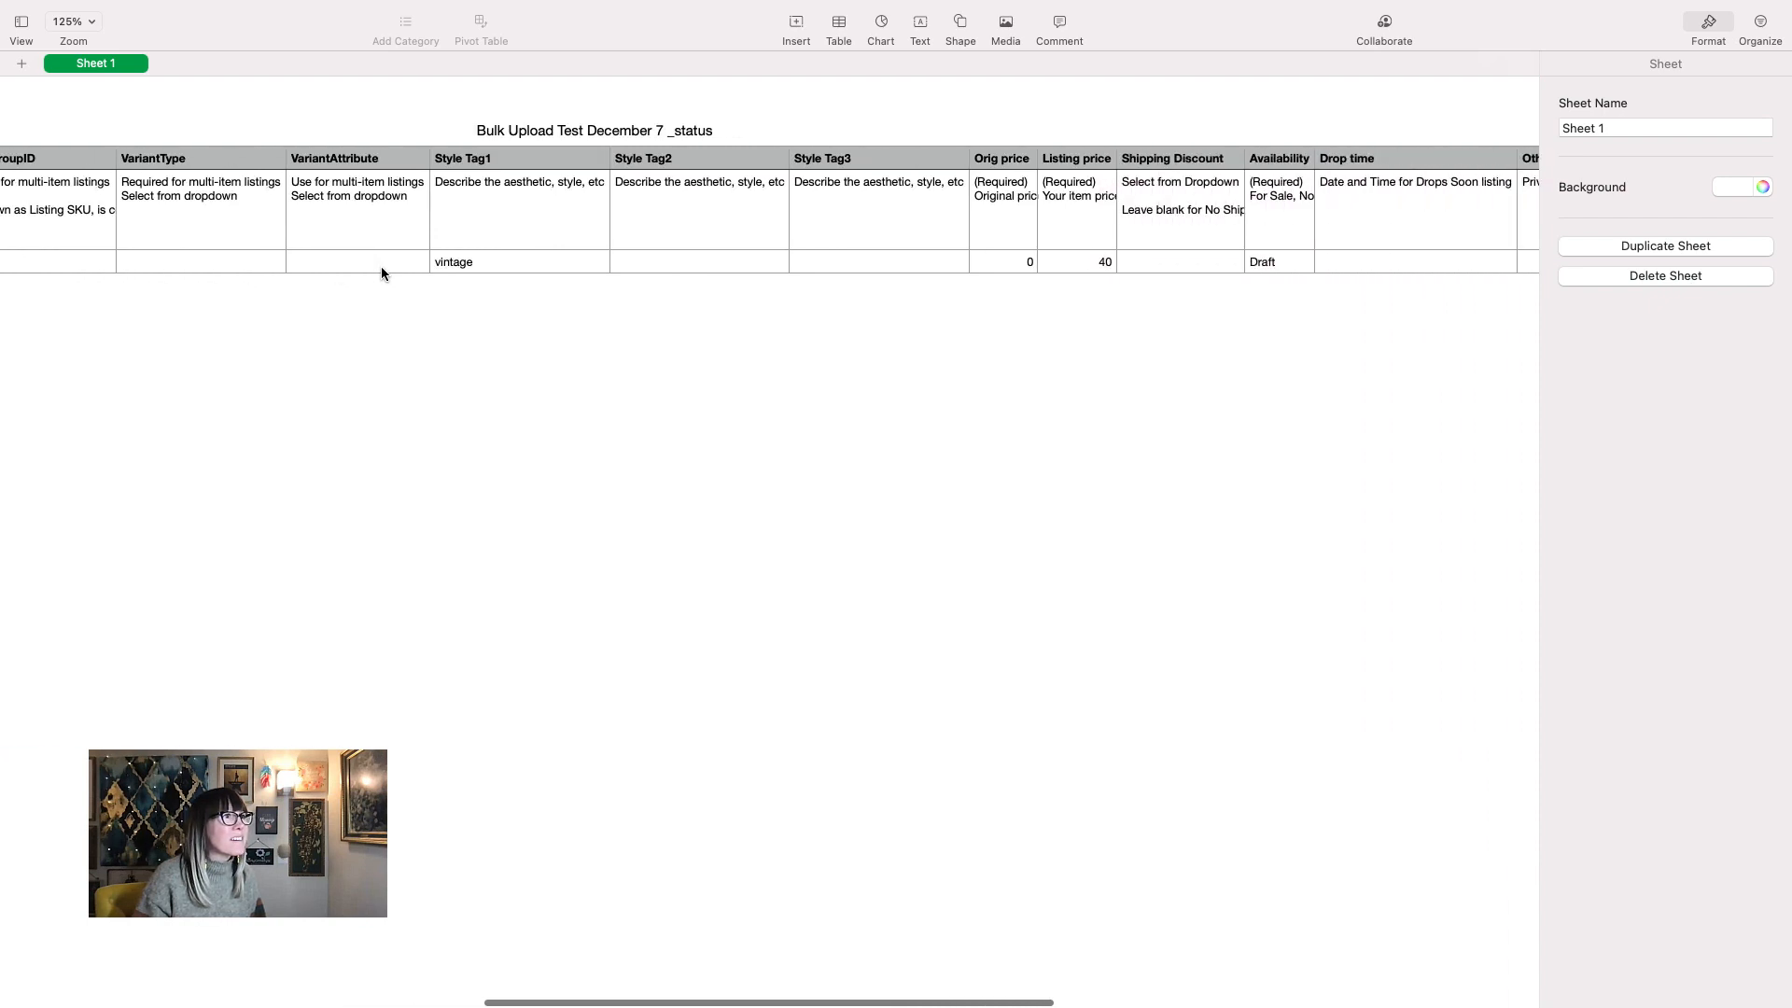
scroll(381, 272, right, 3)
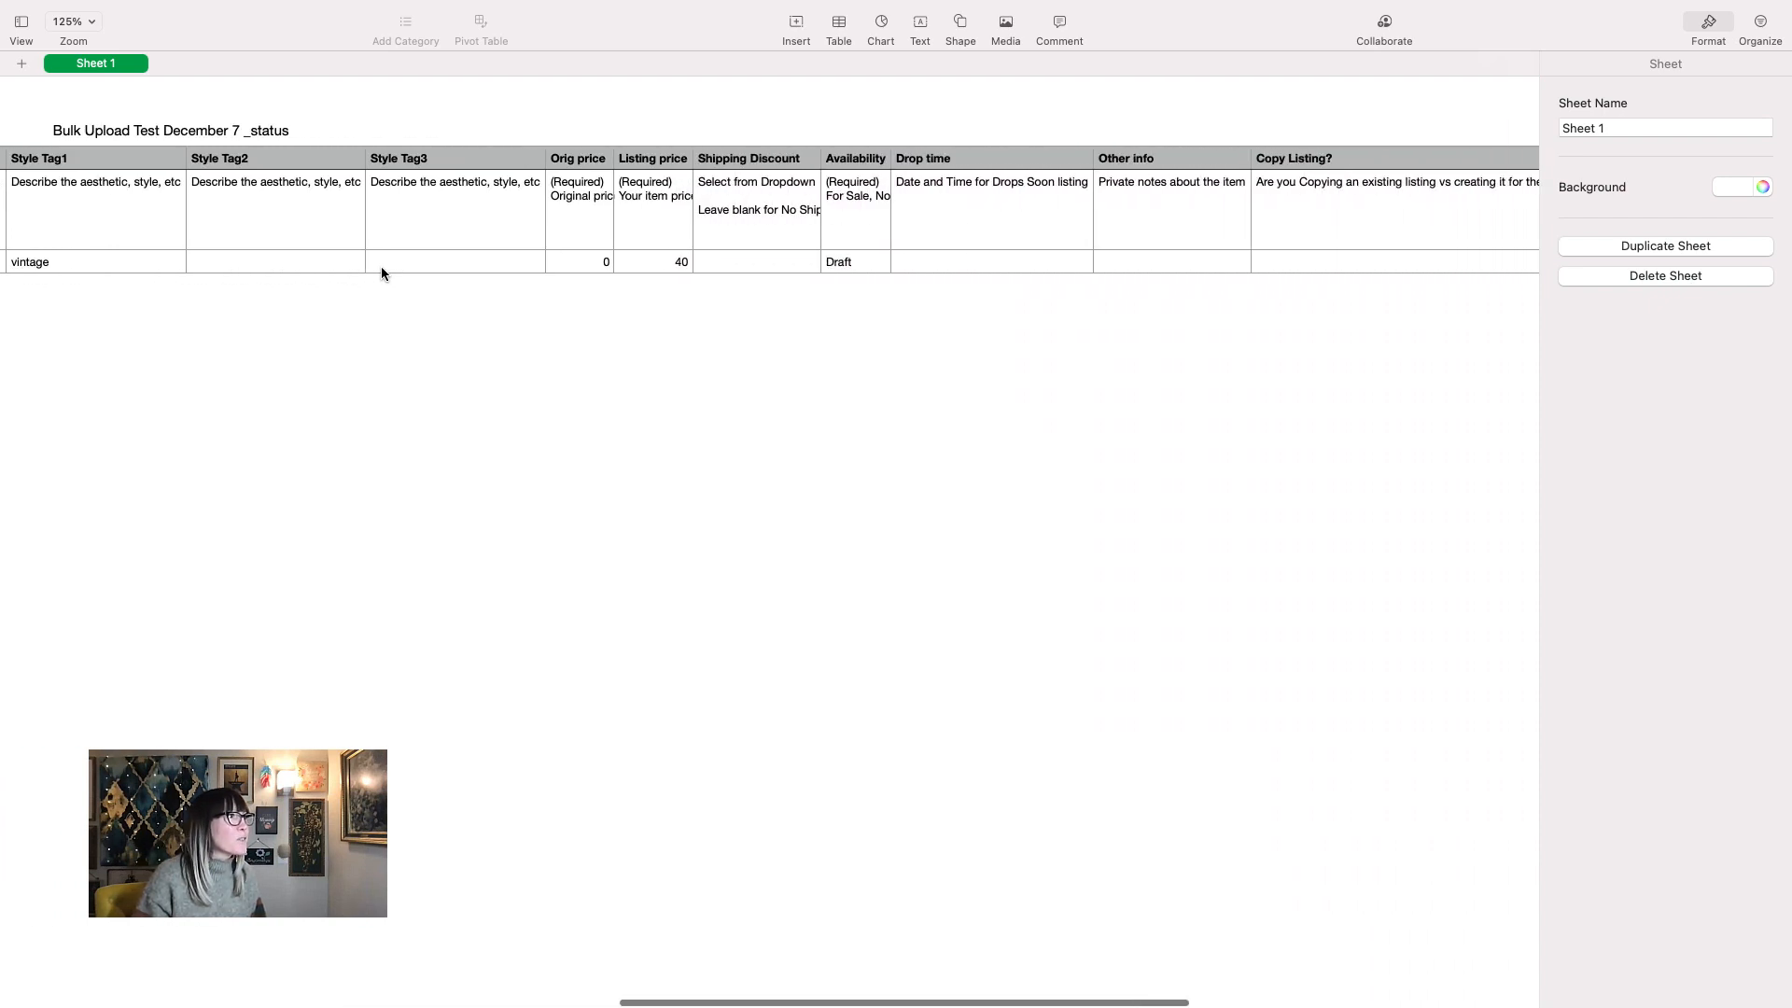
scroll(381, 272, right, 4)
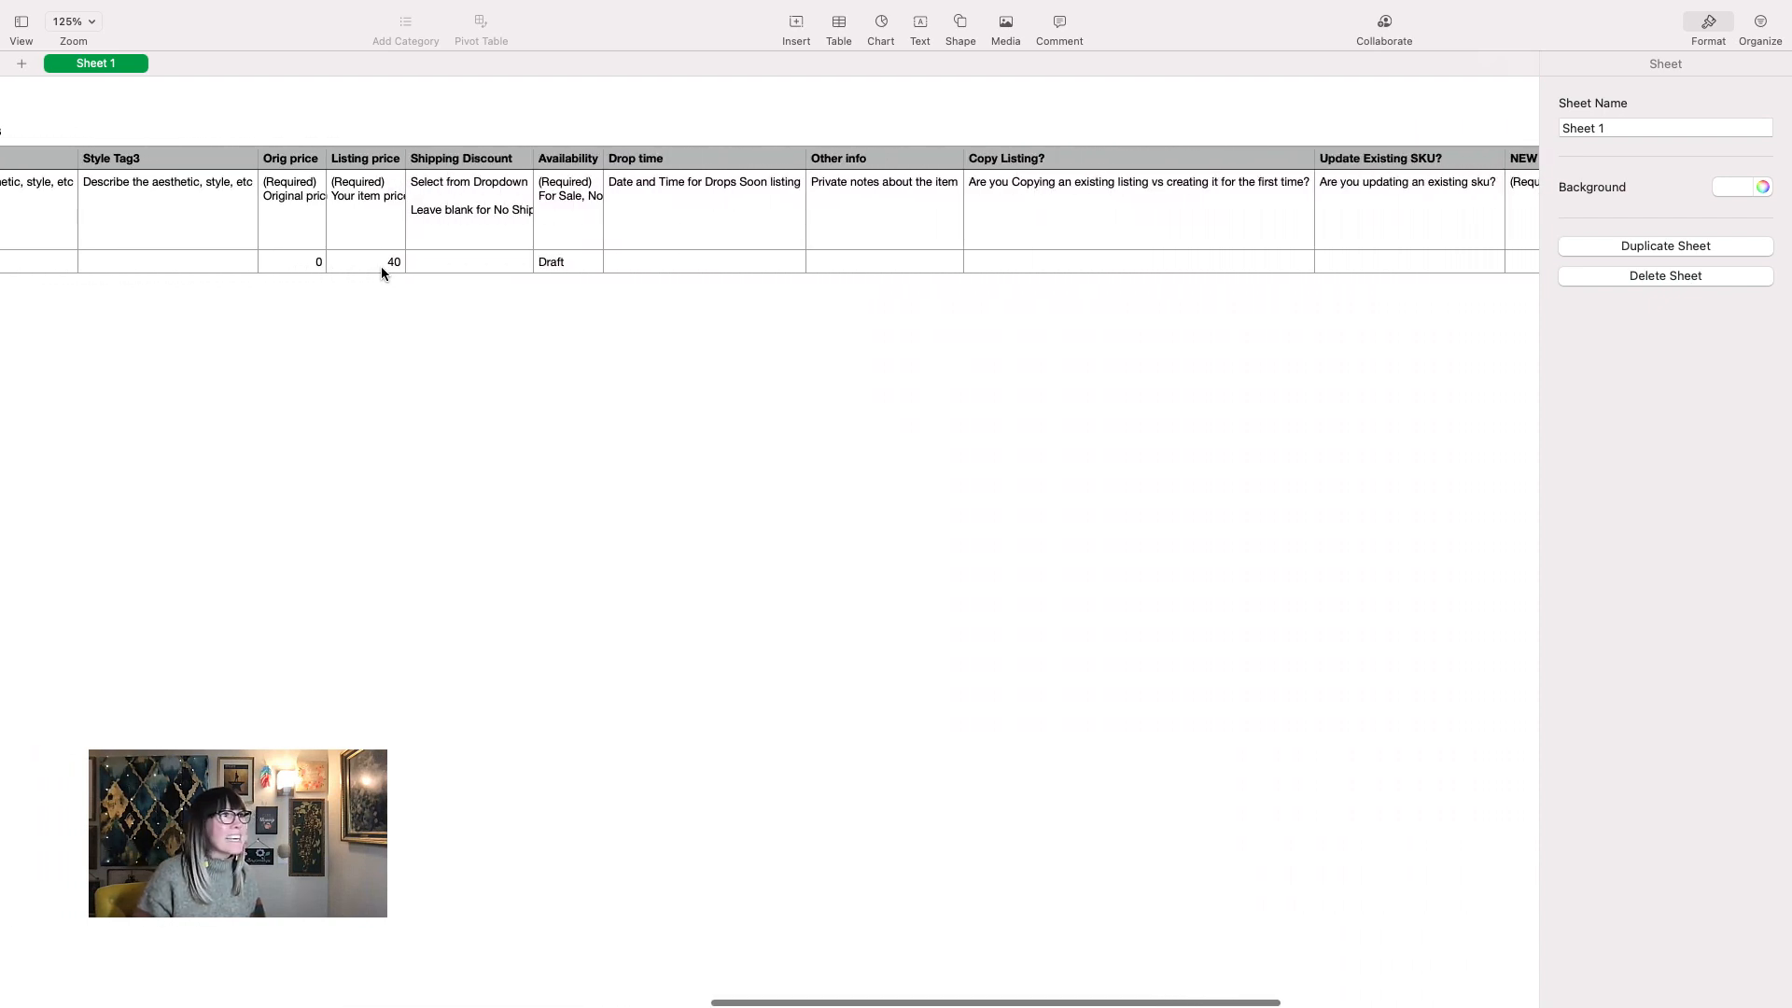
scroll(381, 270, right, 5)
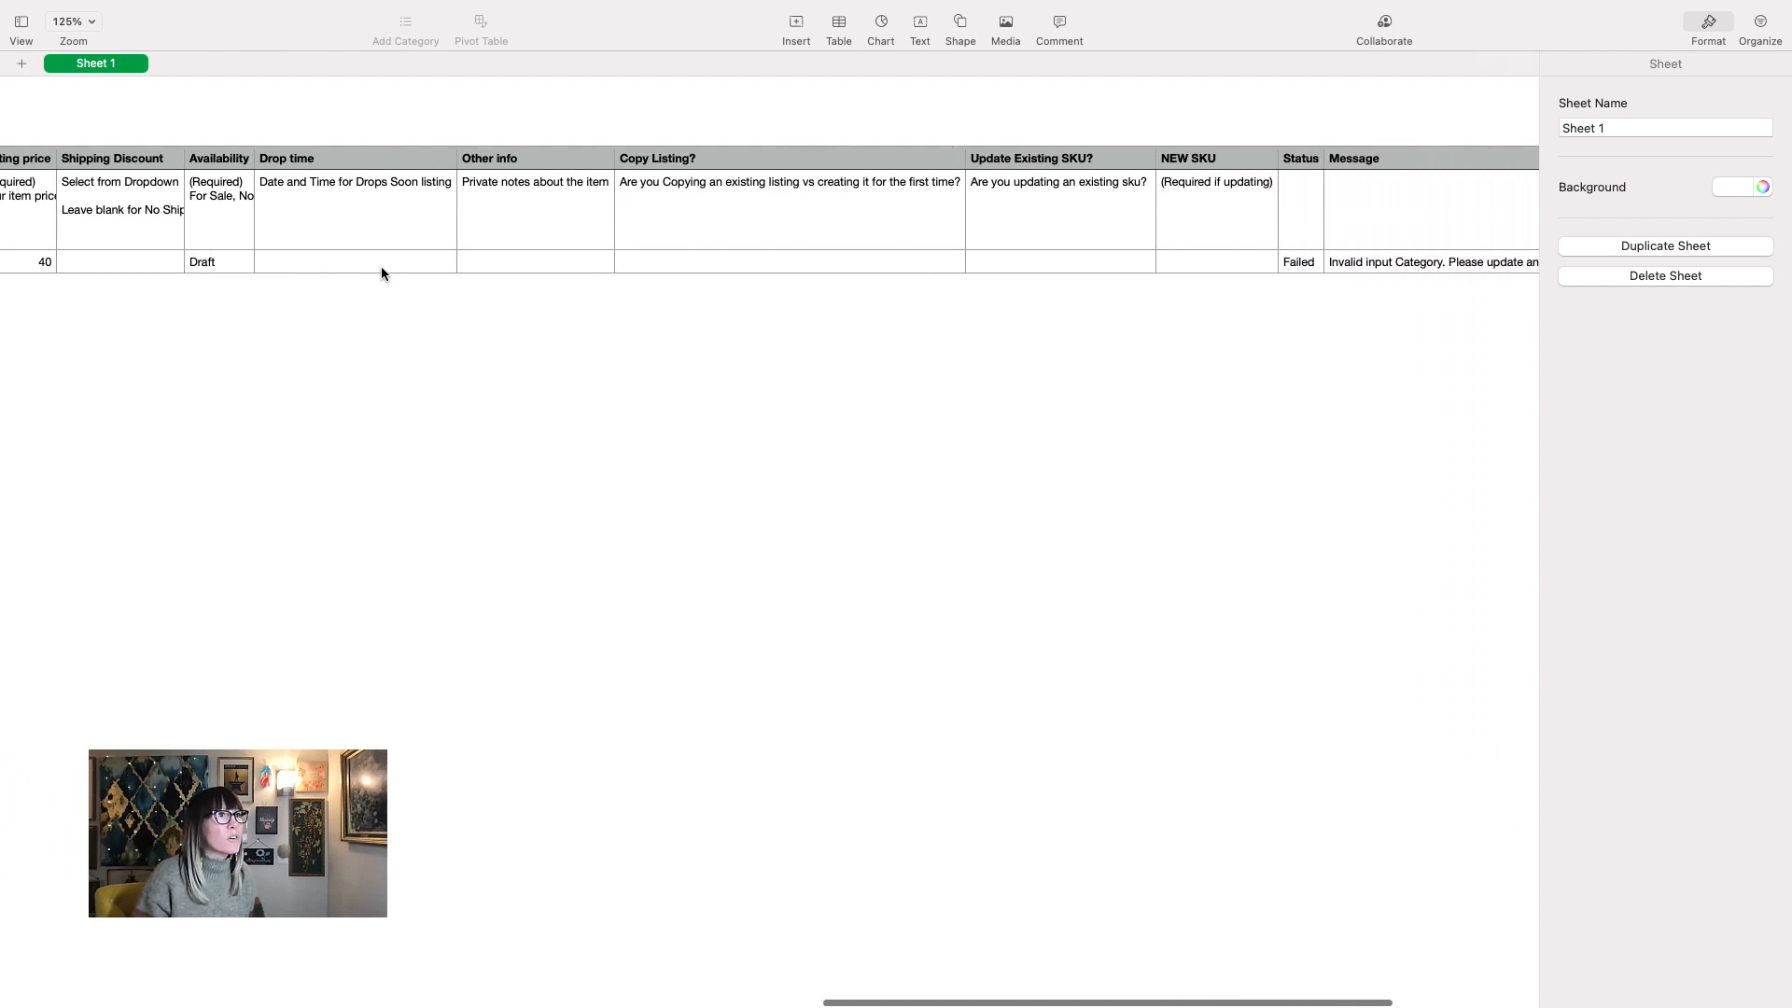
scroll(380, 271, right, 3)
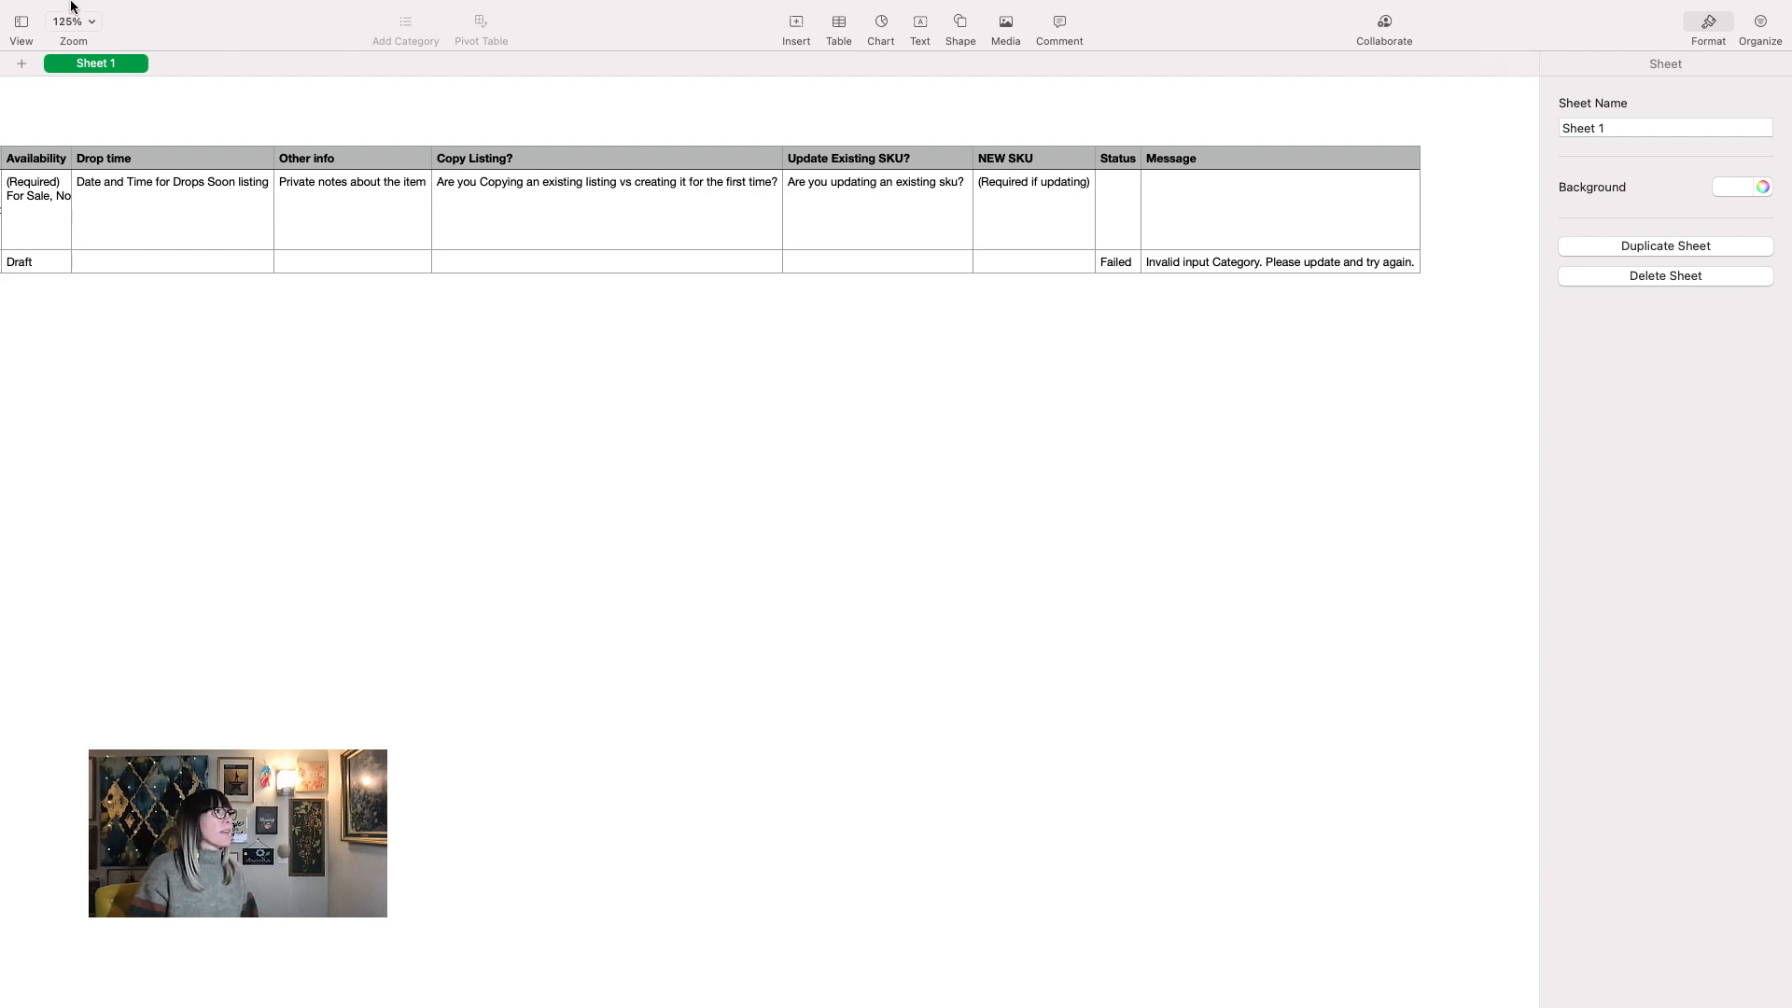
- Switch back to Poshmark in Firefox, open the Levi's High Waisted Flare draft to check its photos, and return to the drafts
mouse_move(70, 2)
click(49, 36)
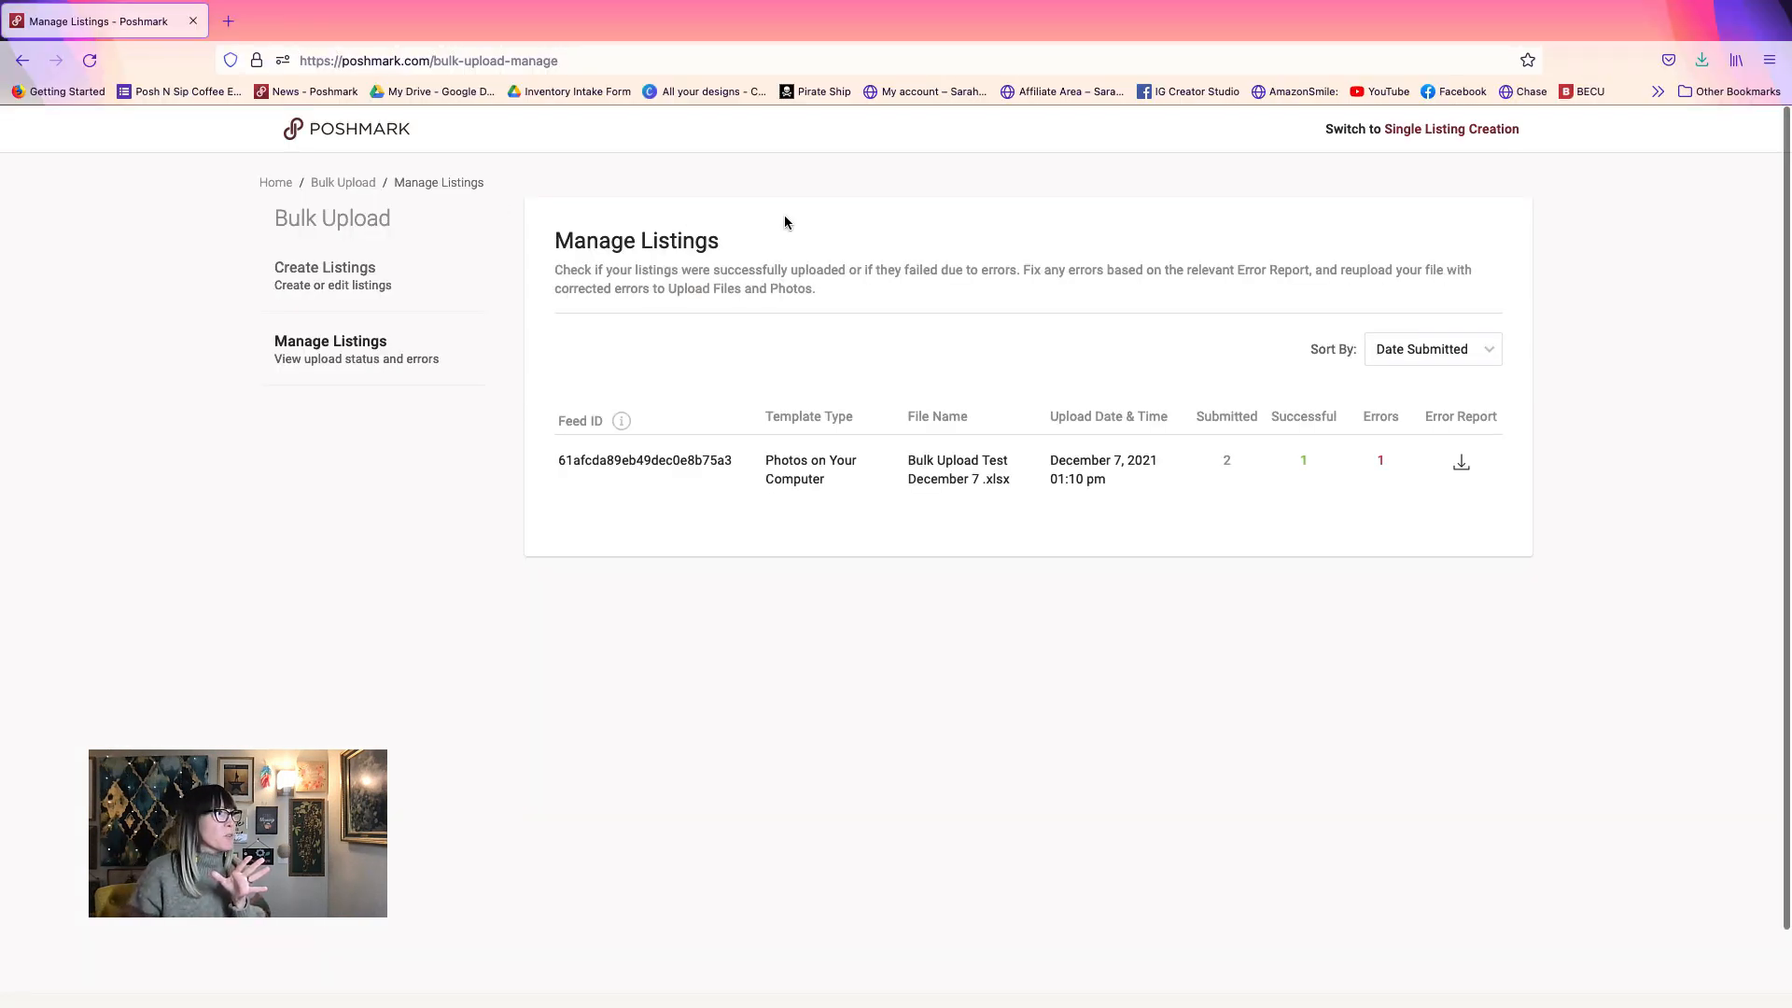
click(1416, 135)
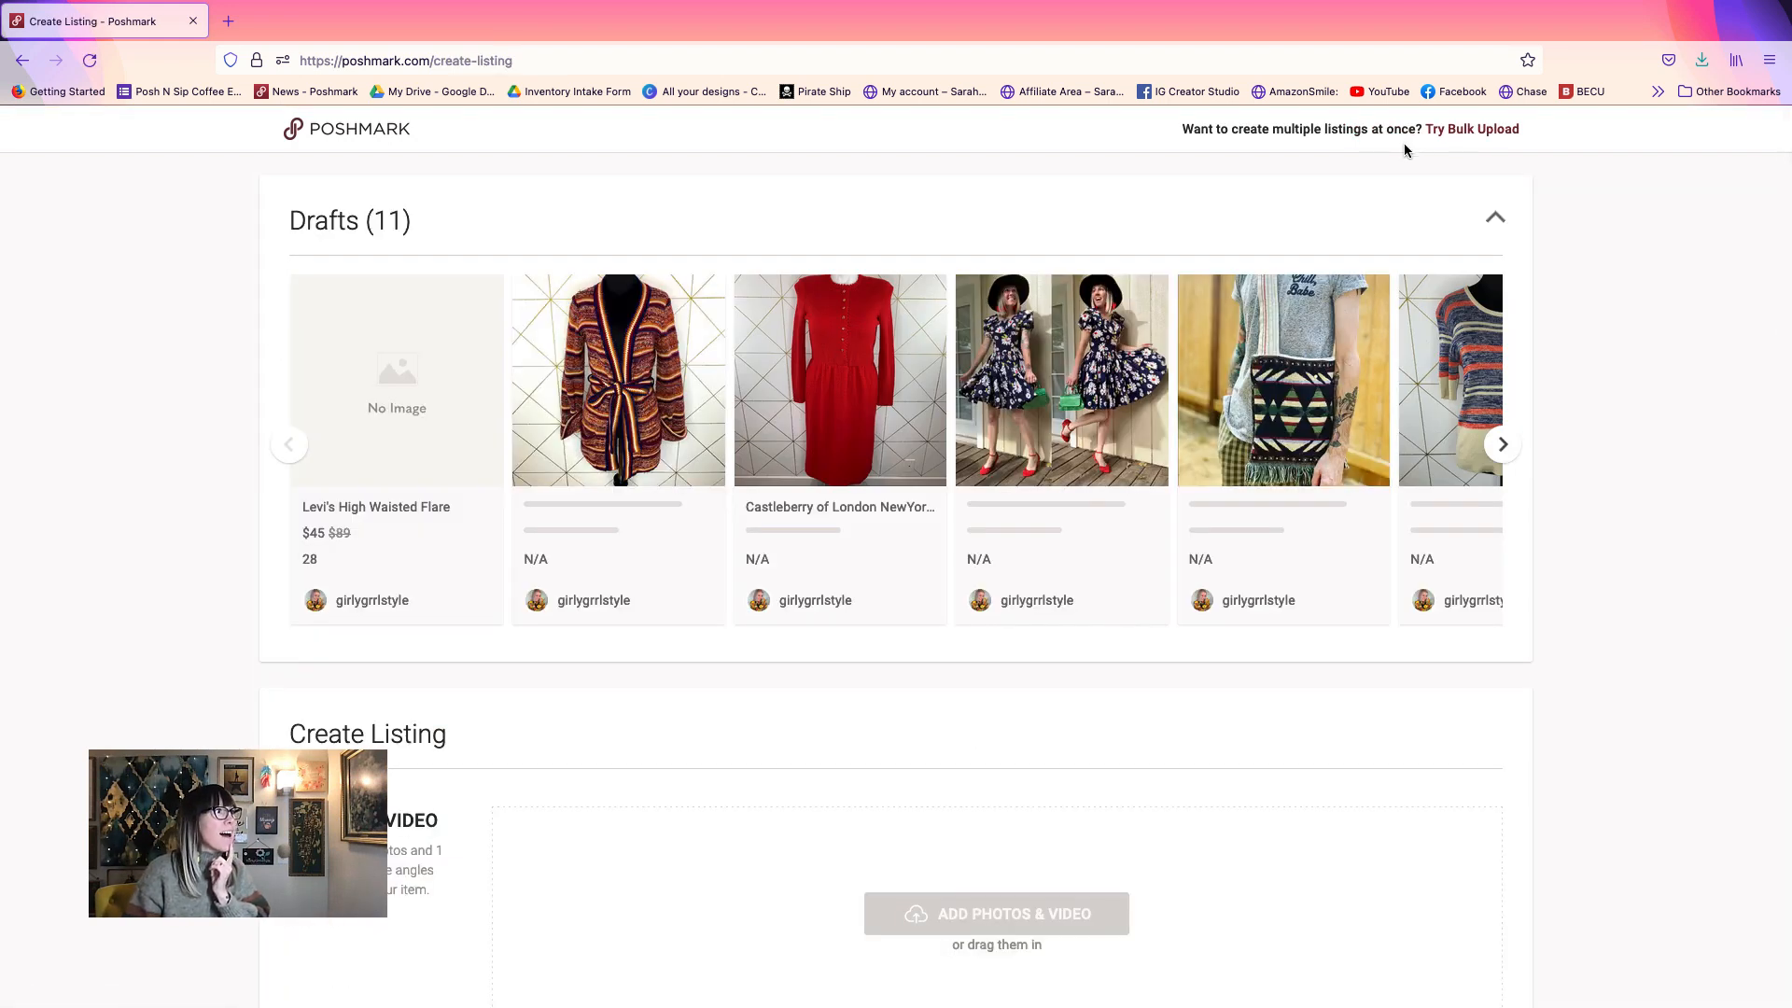
click(408, 400)
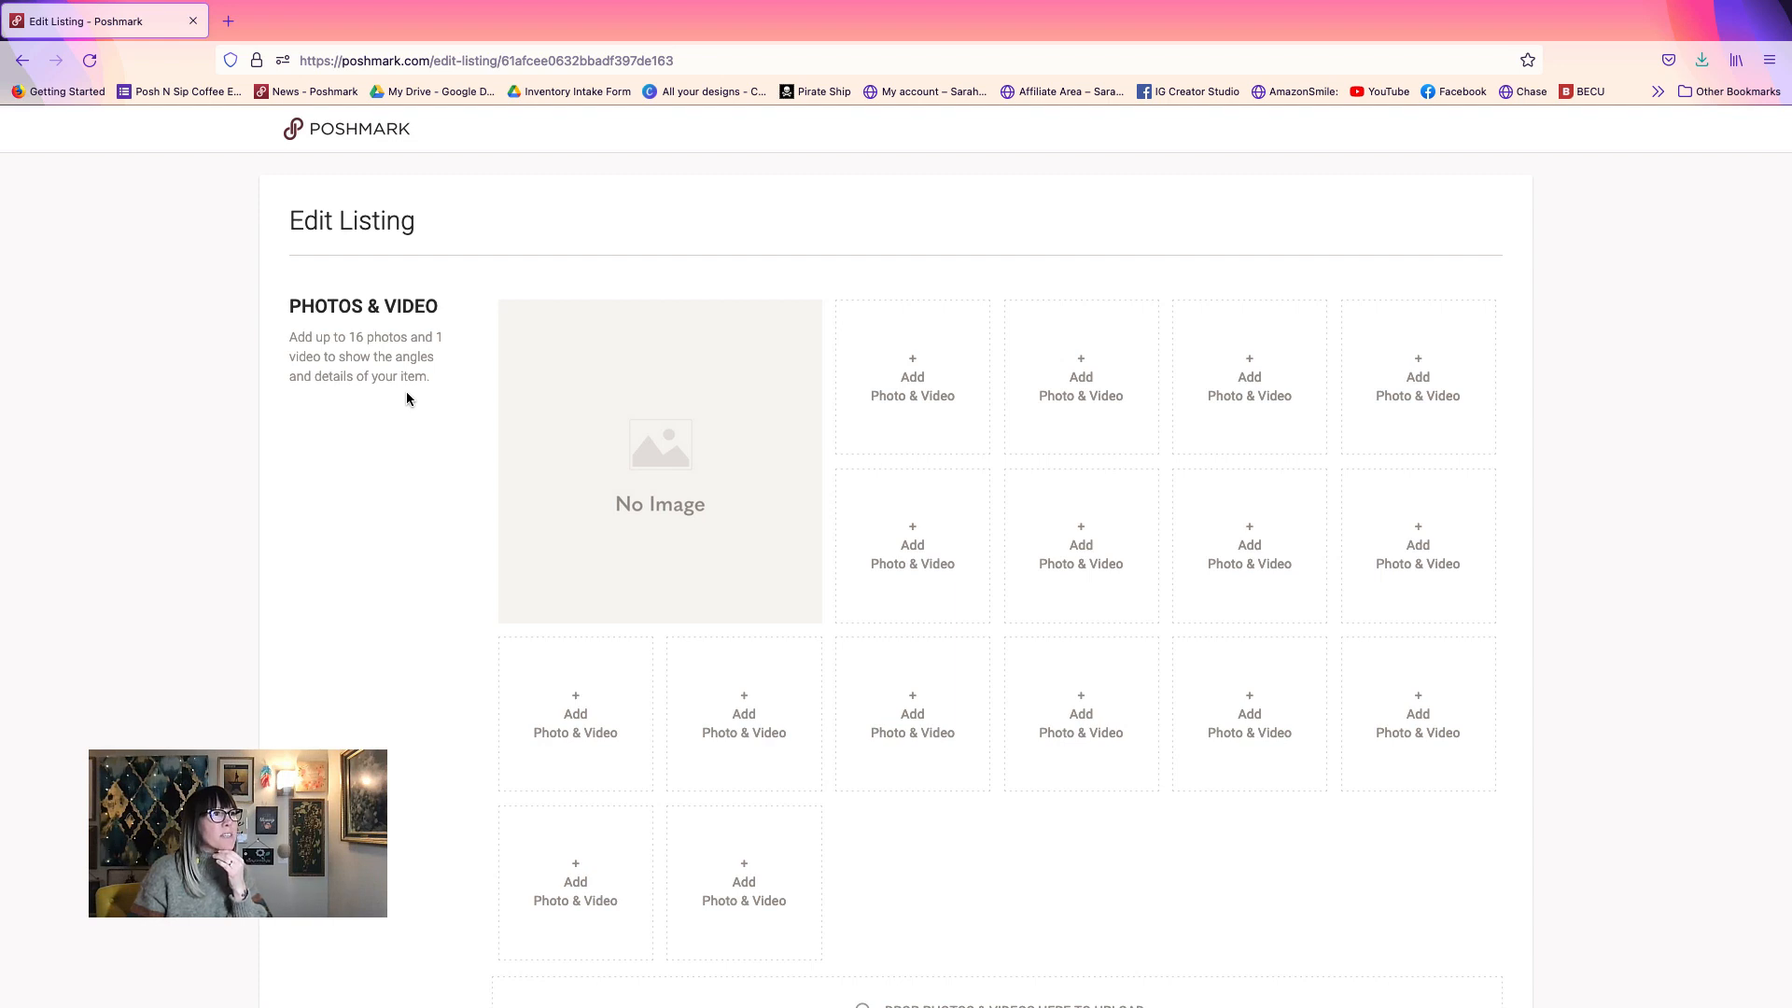
scroll(406, 396, down, 5)
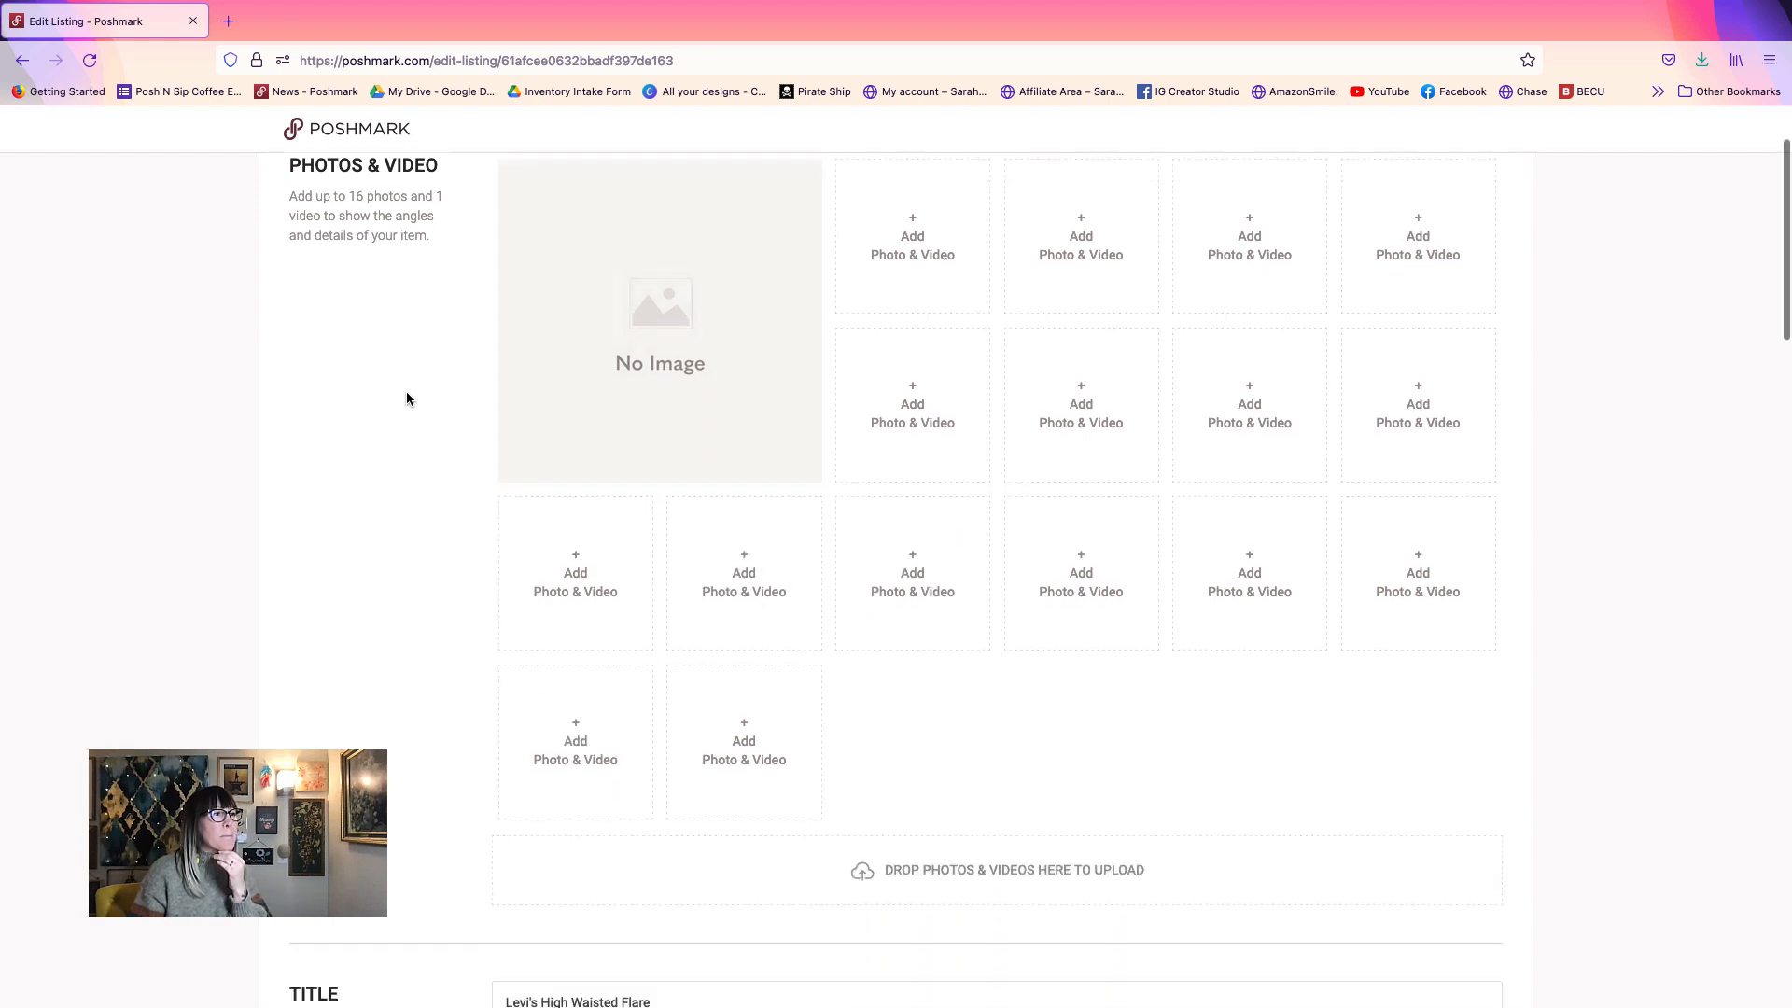
scroll(406, 397, up, 1)
click(23, 60)
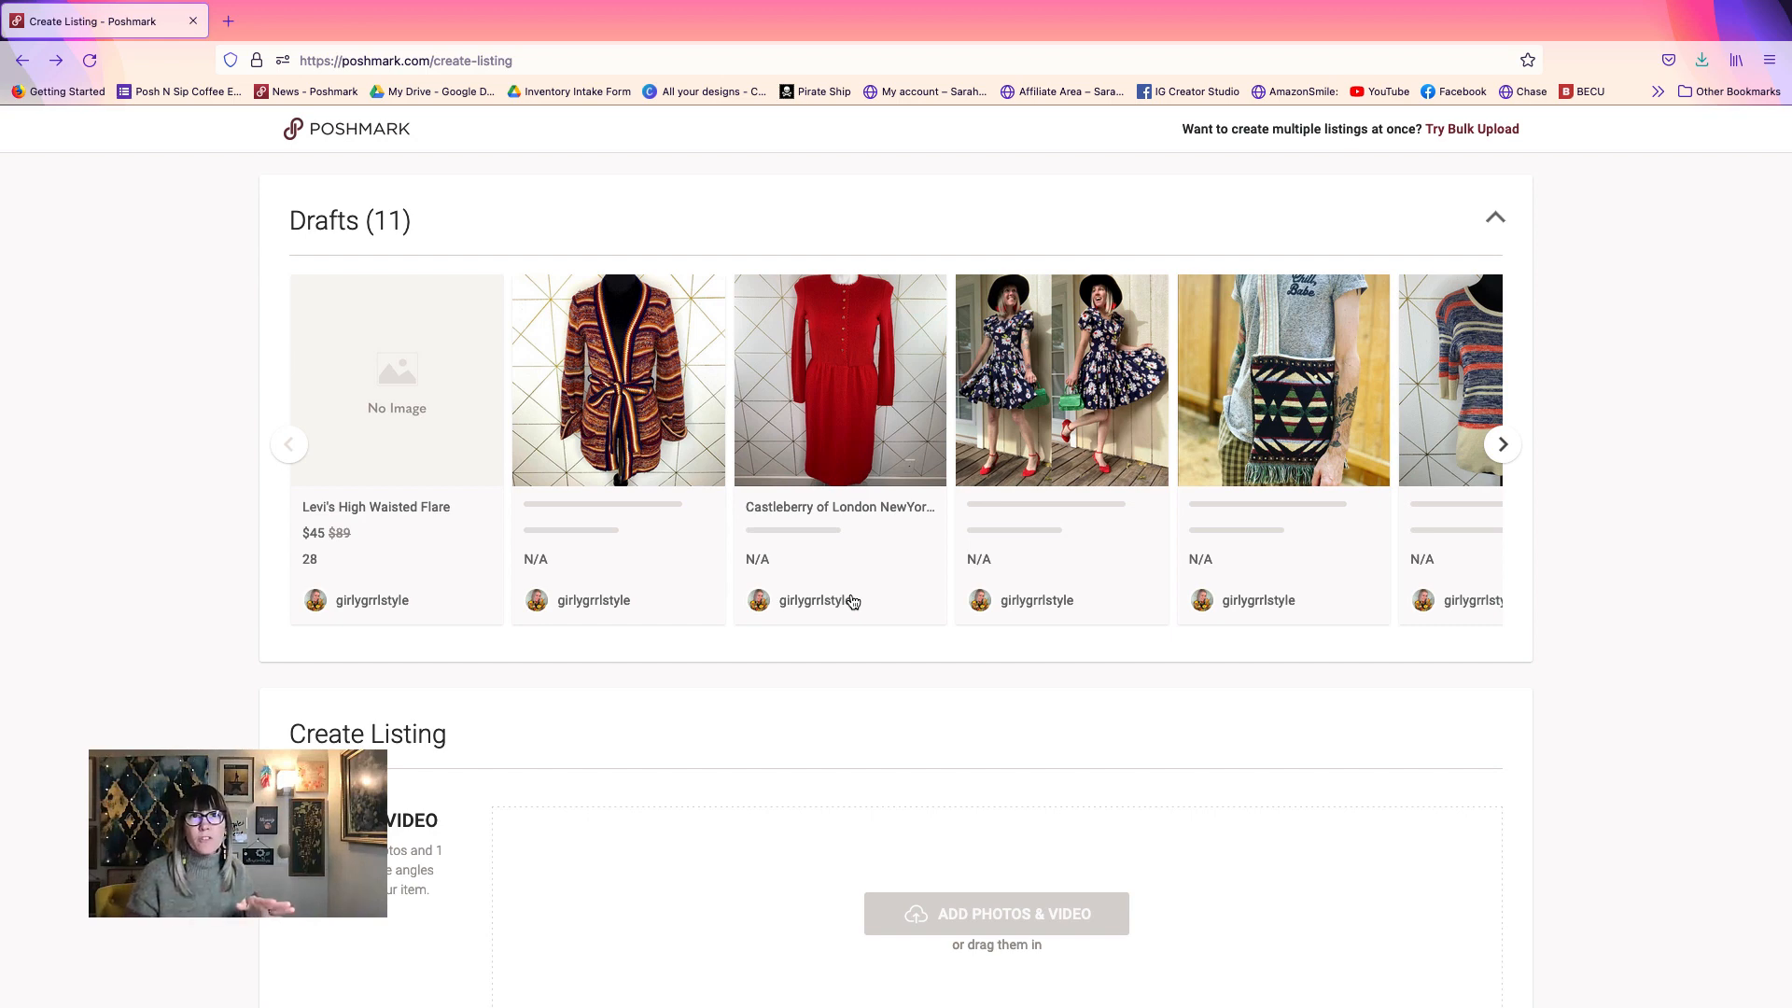
- Open the Levi's High Waisted Flare draft and review its photos, title, description, category, size, brand, tags, price and private details
click(437, 397)
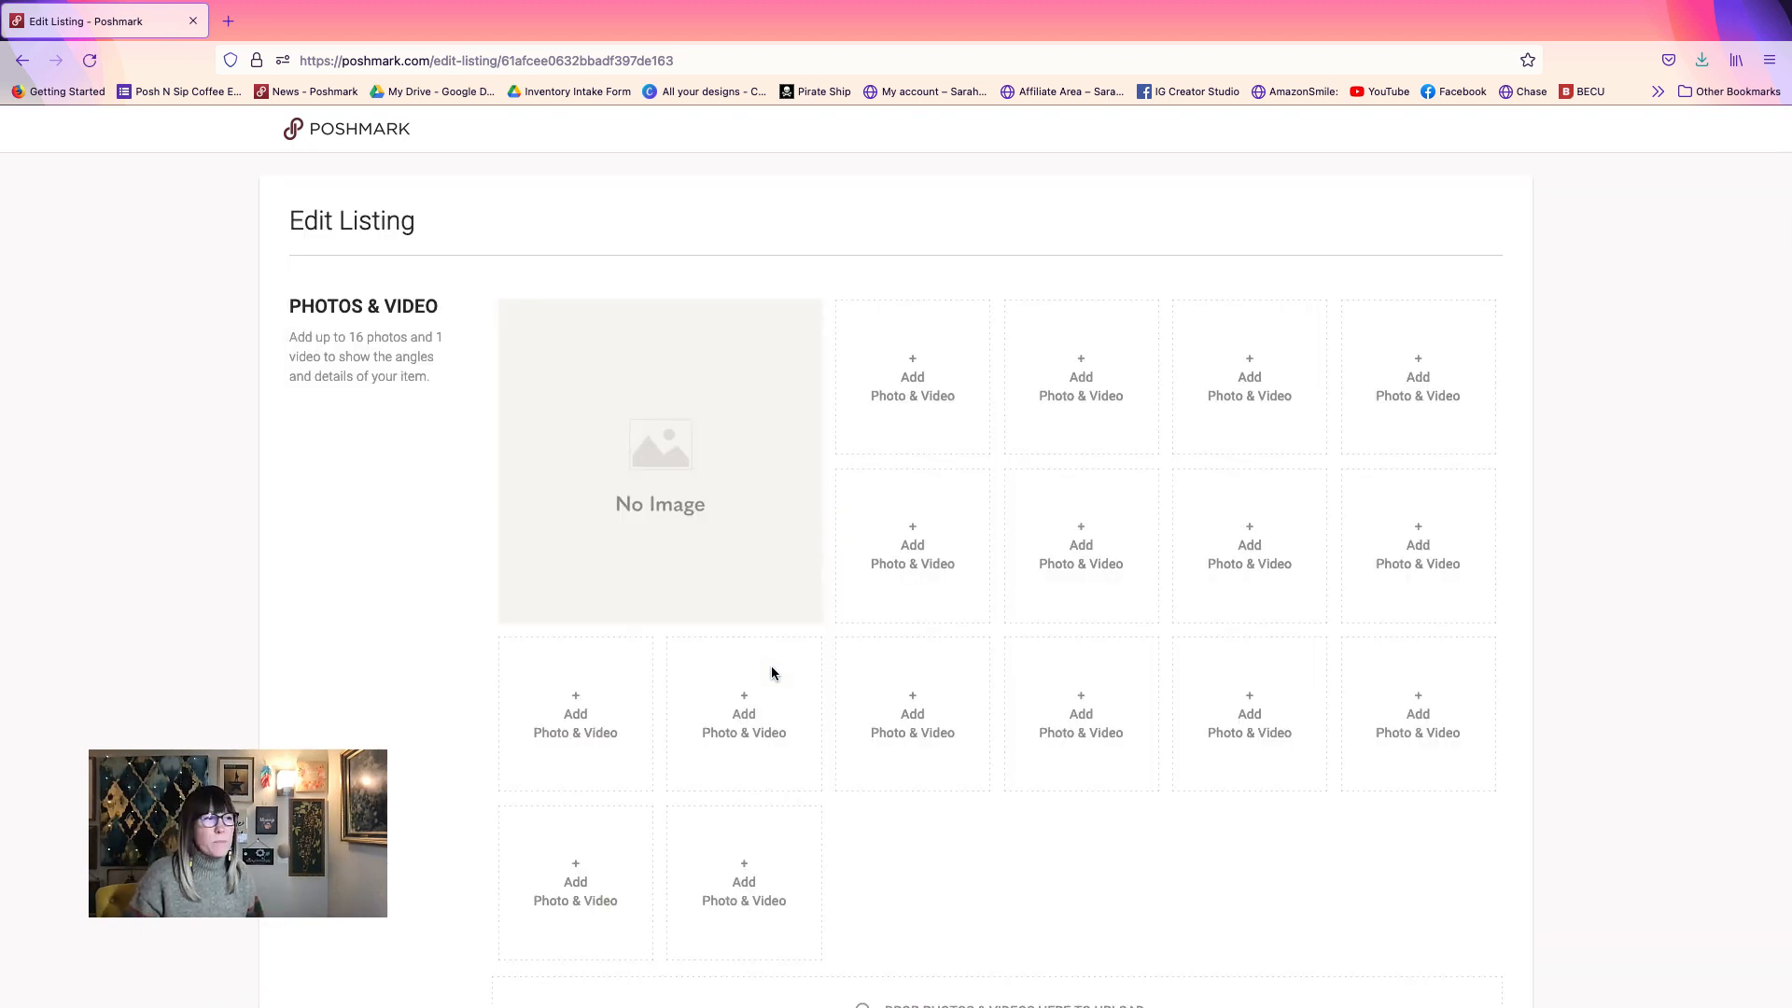
scroll(718, 669, down, 3)
scroll(719, 668, down, 5)
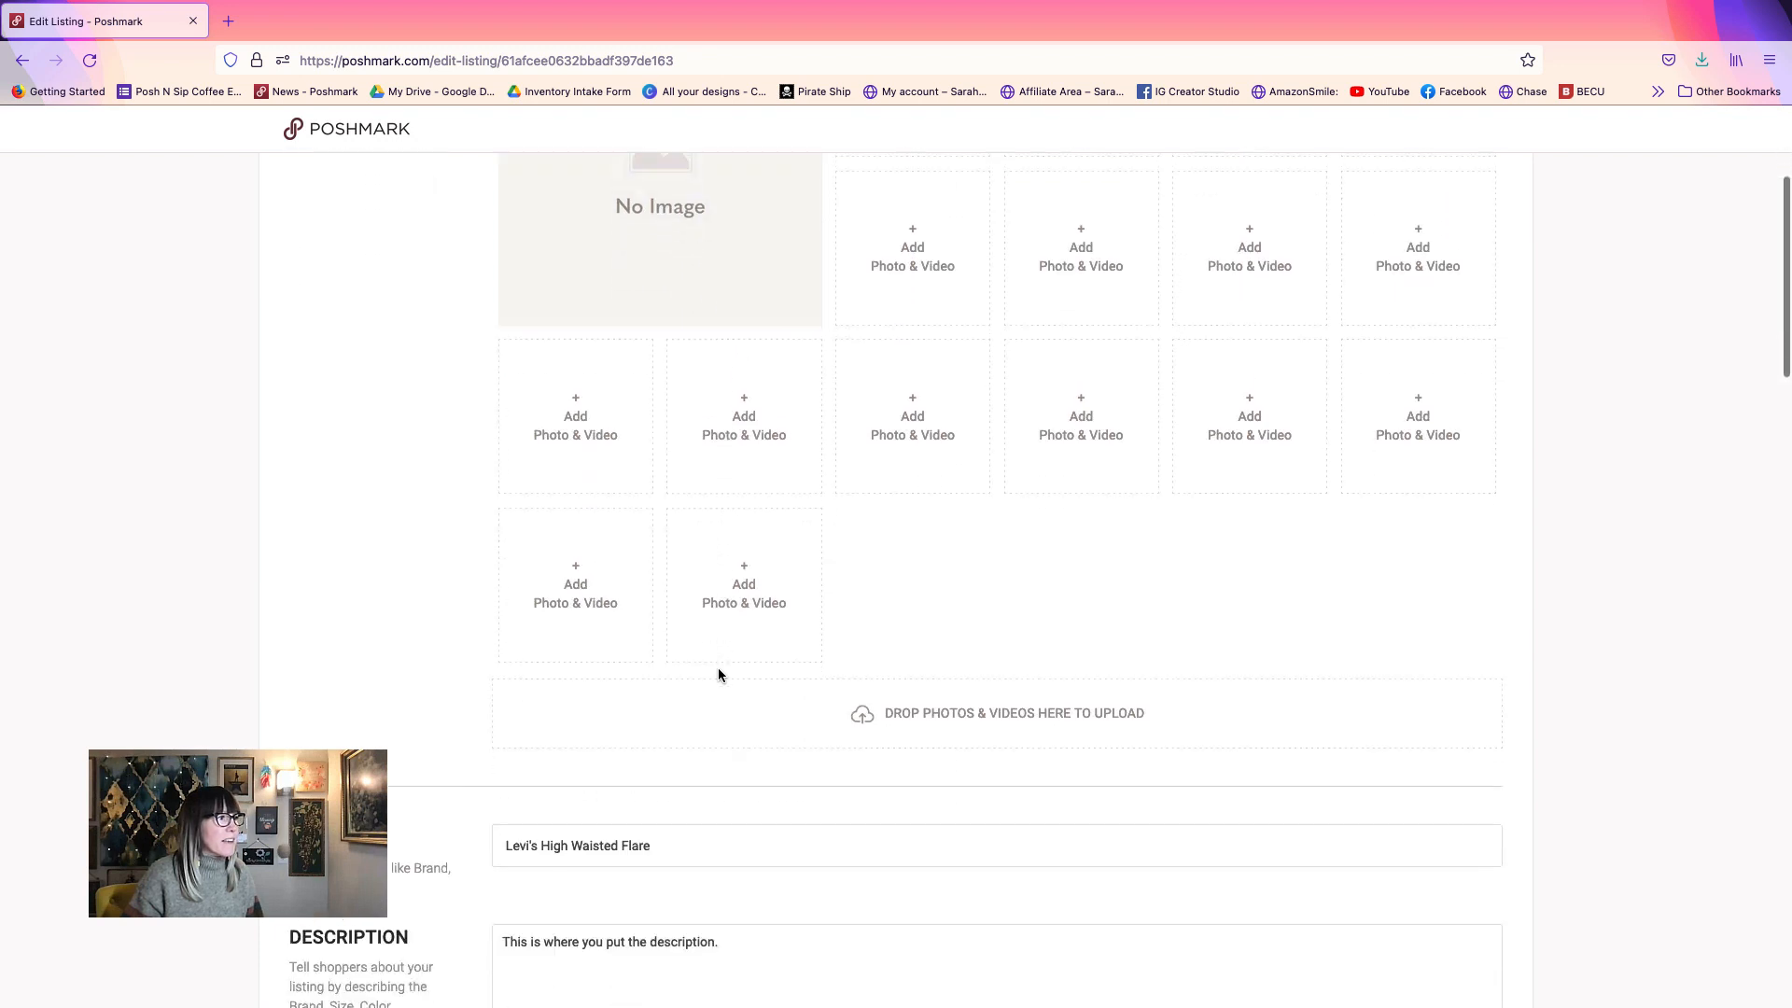
scroll(718, 668, down, 4)
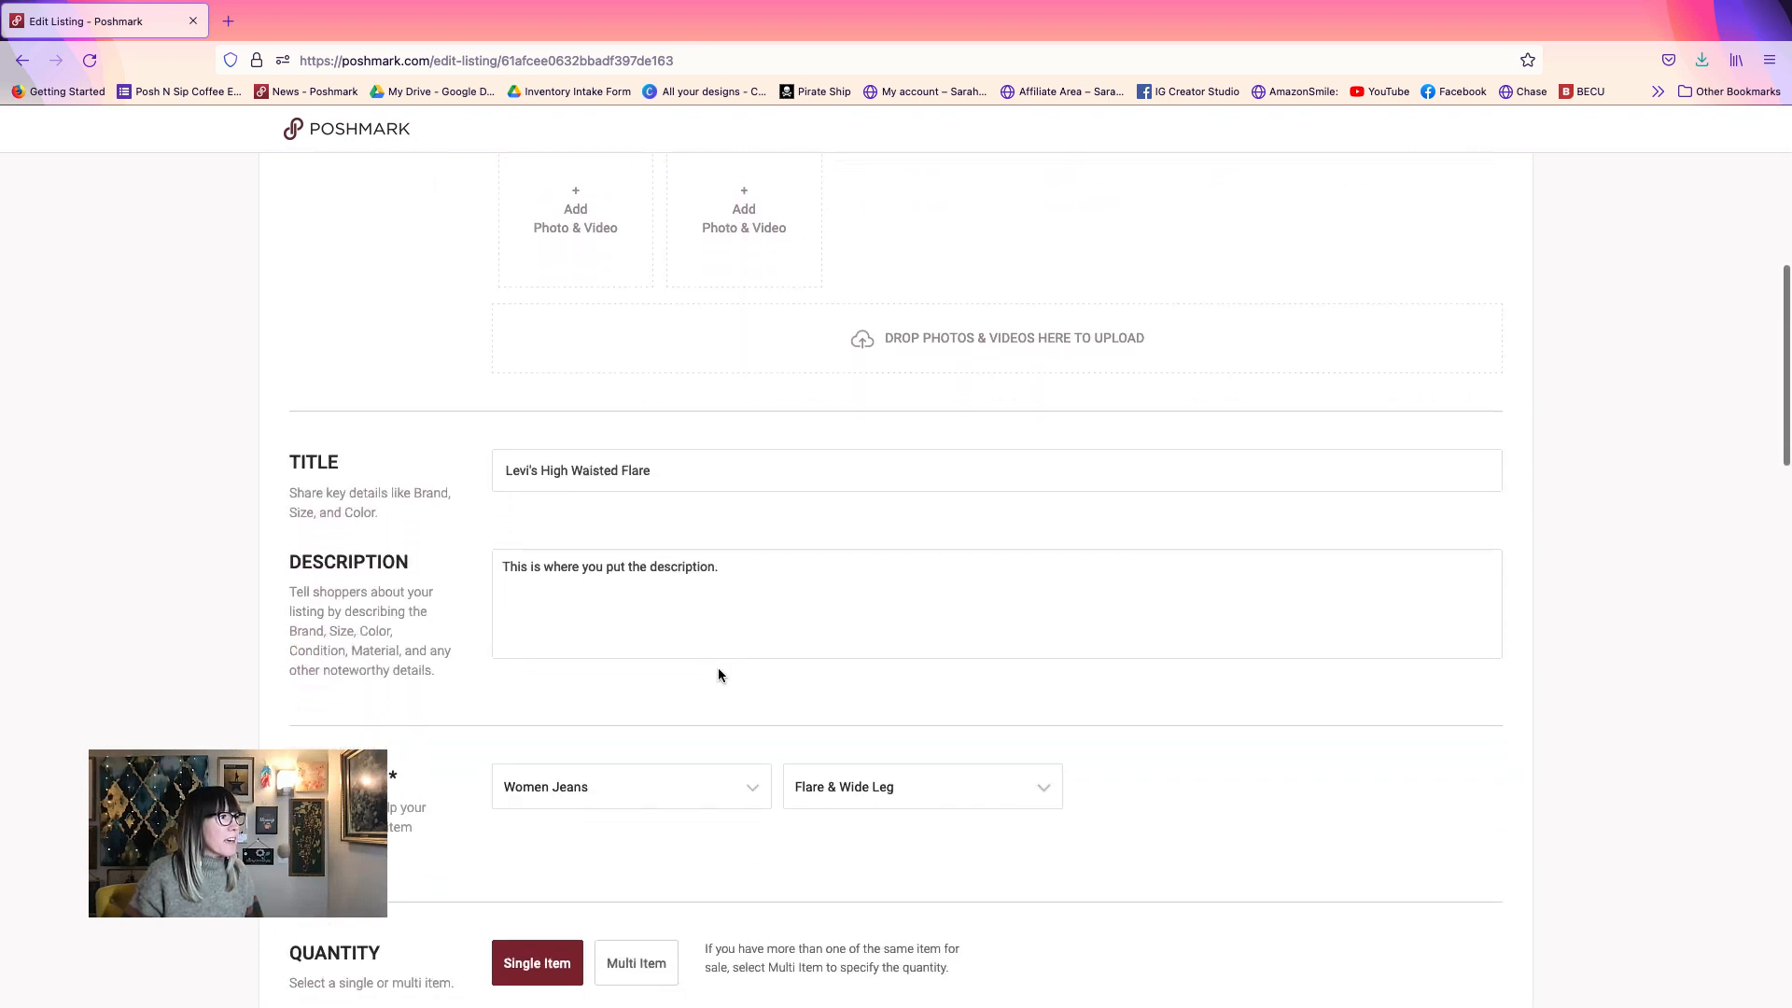
scroll(719, 675, down, 5)
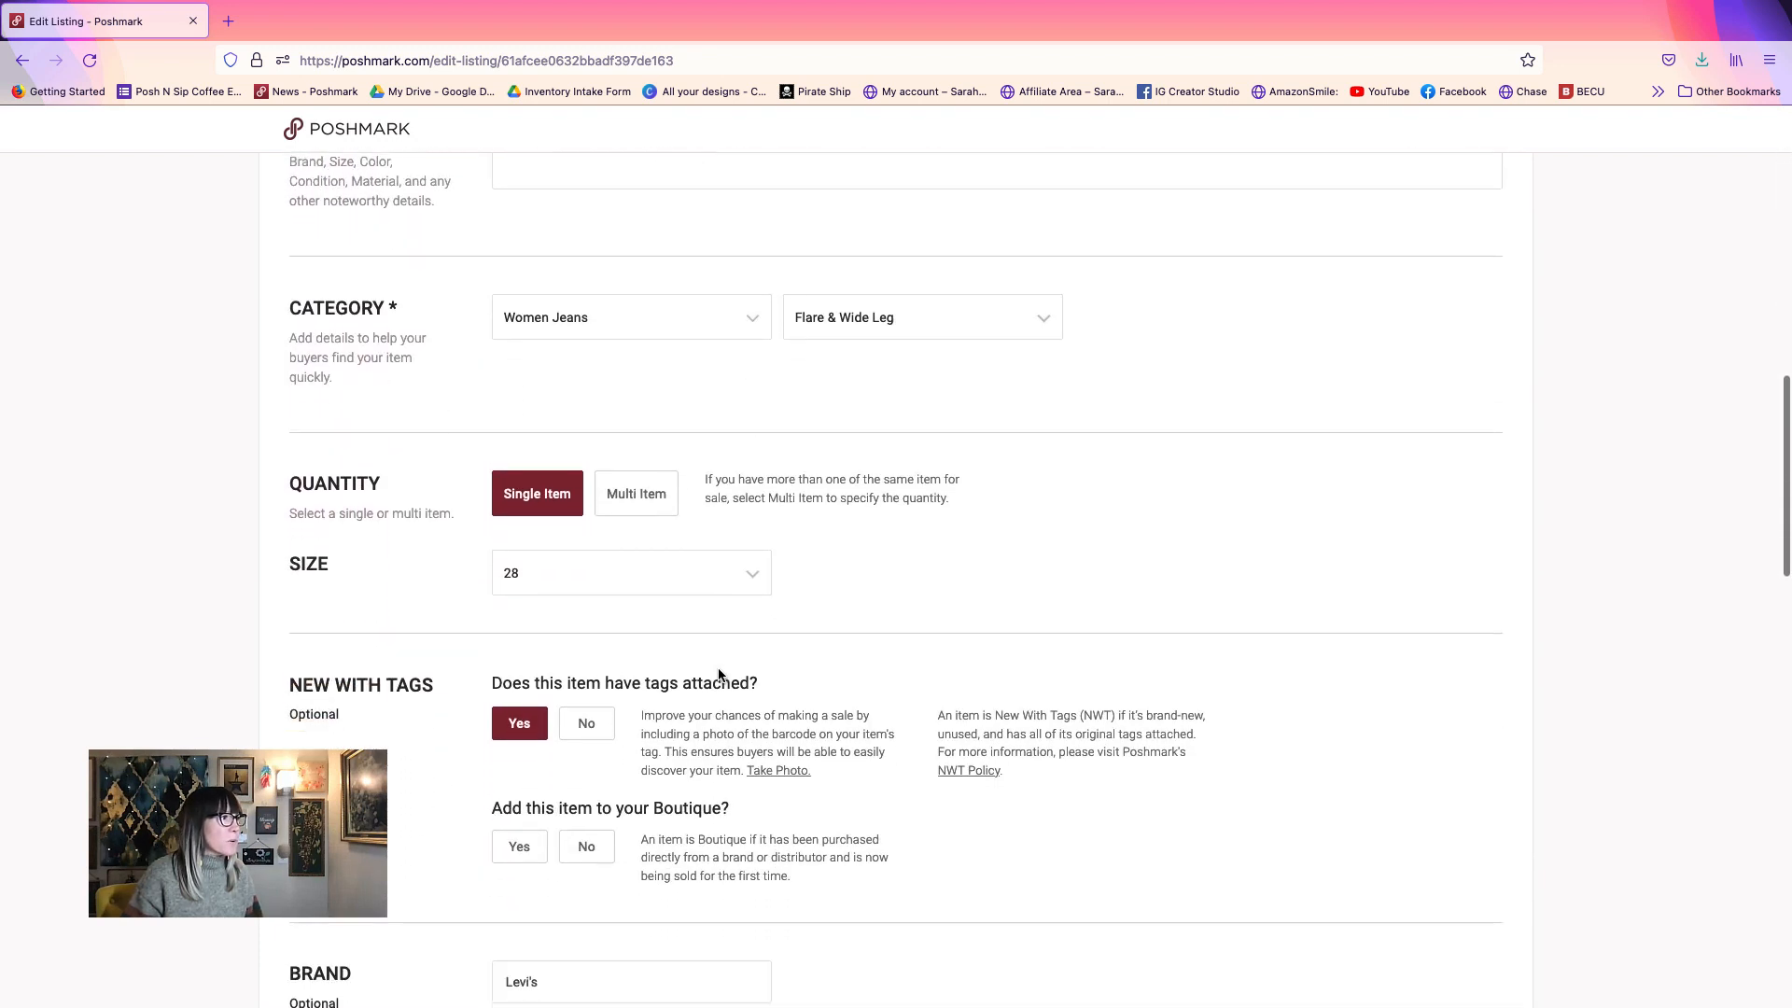
scroll(718, 668, down, 2)
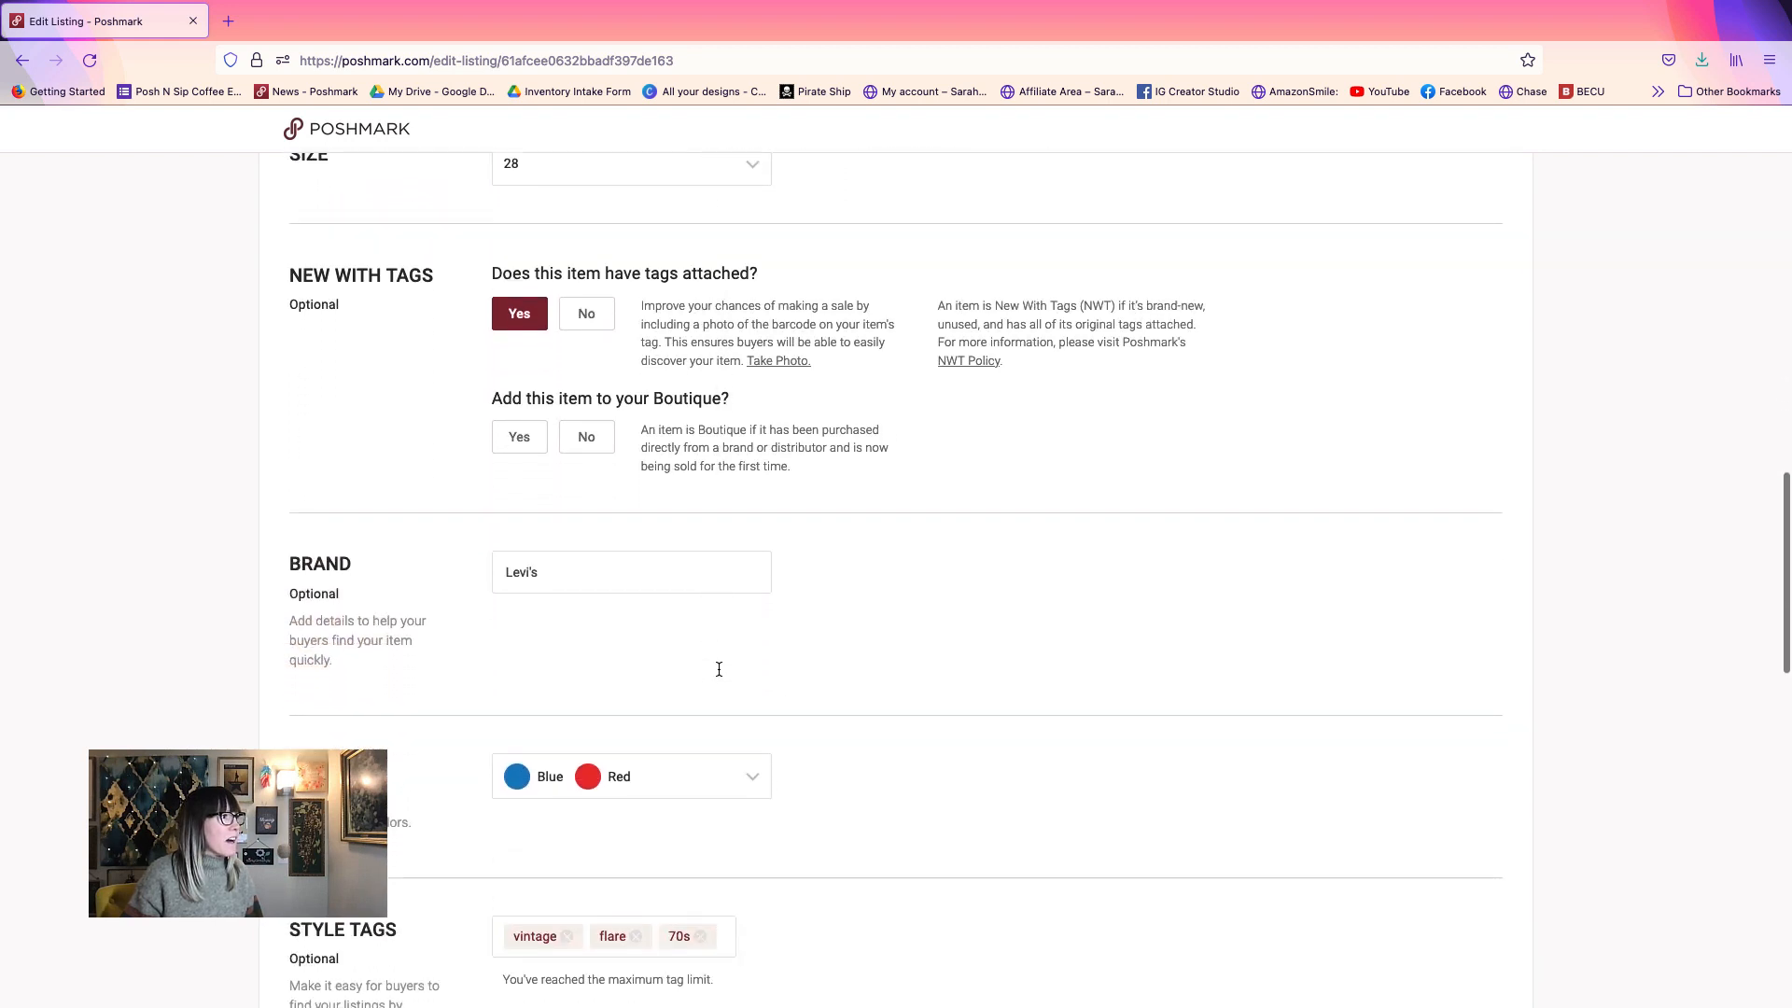
scroll(766, 601, down, 5)
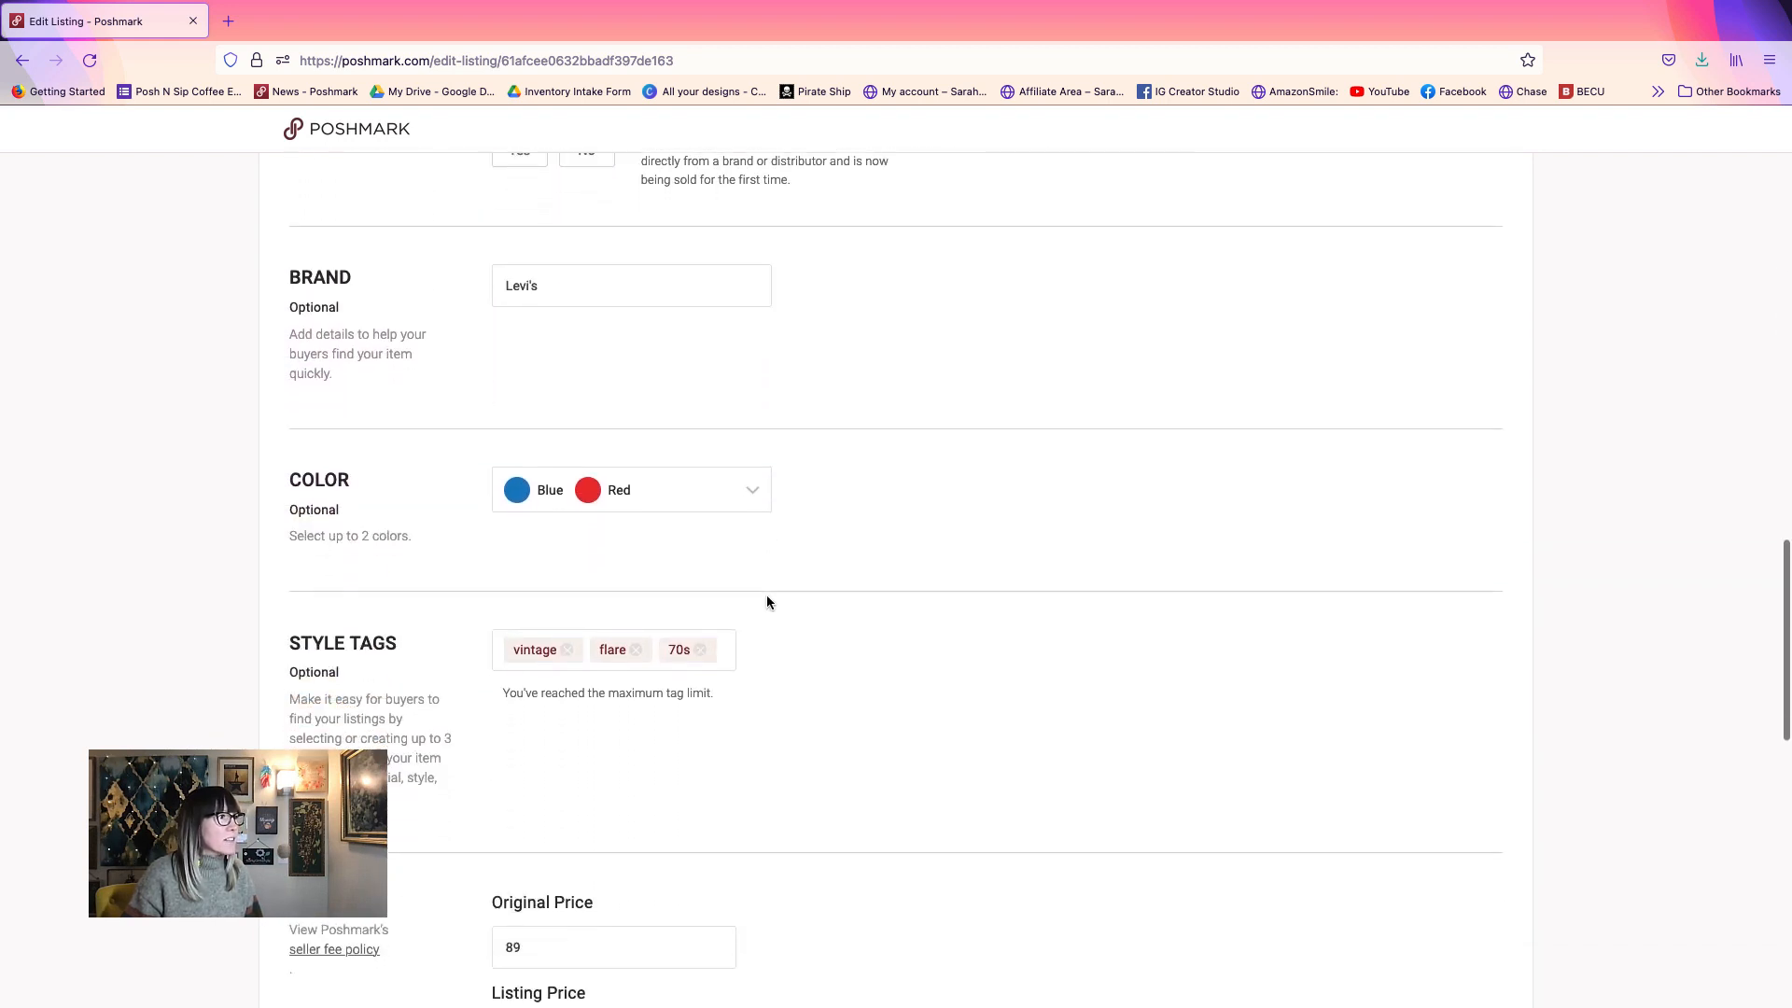
scroll(664, 684, down, 2)
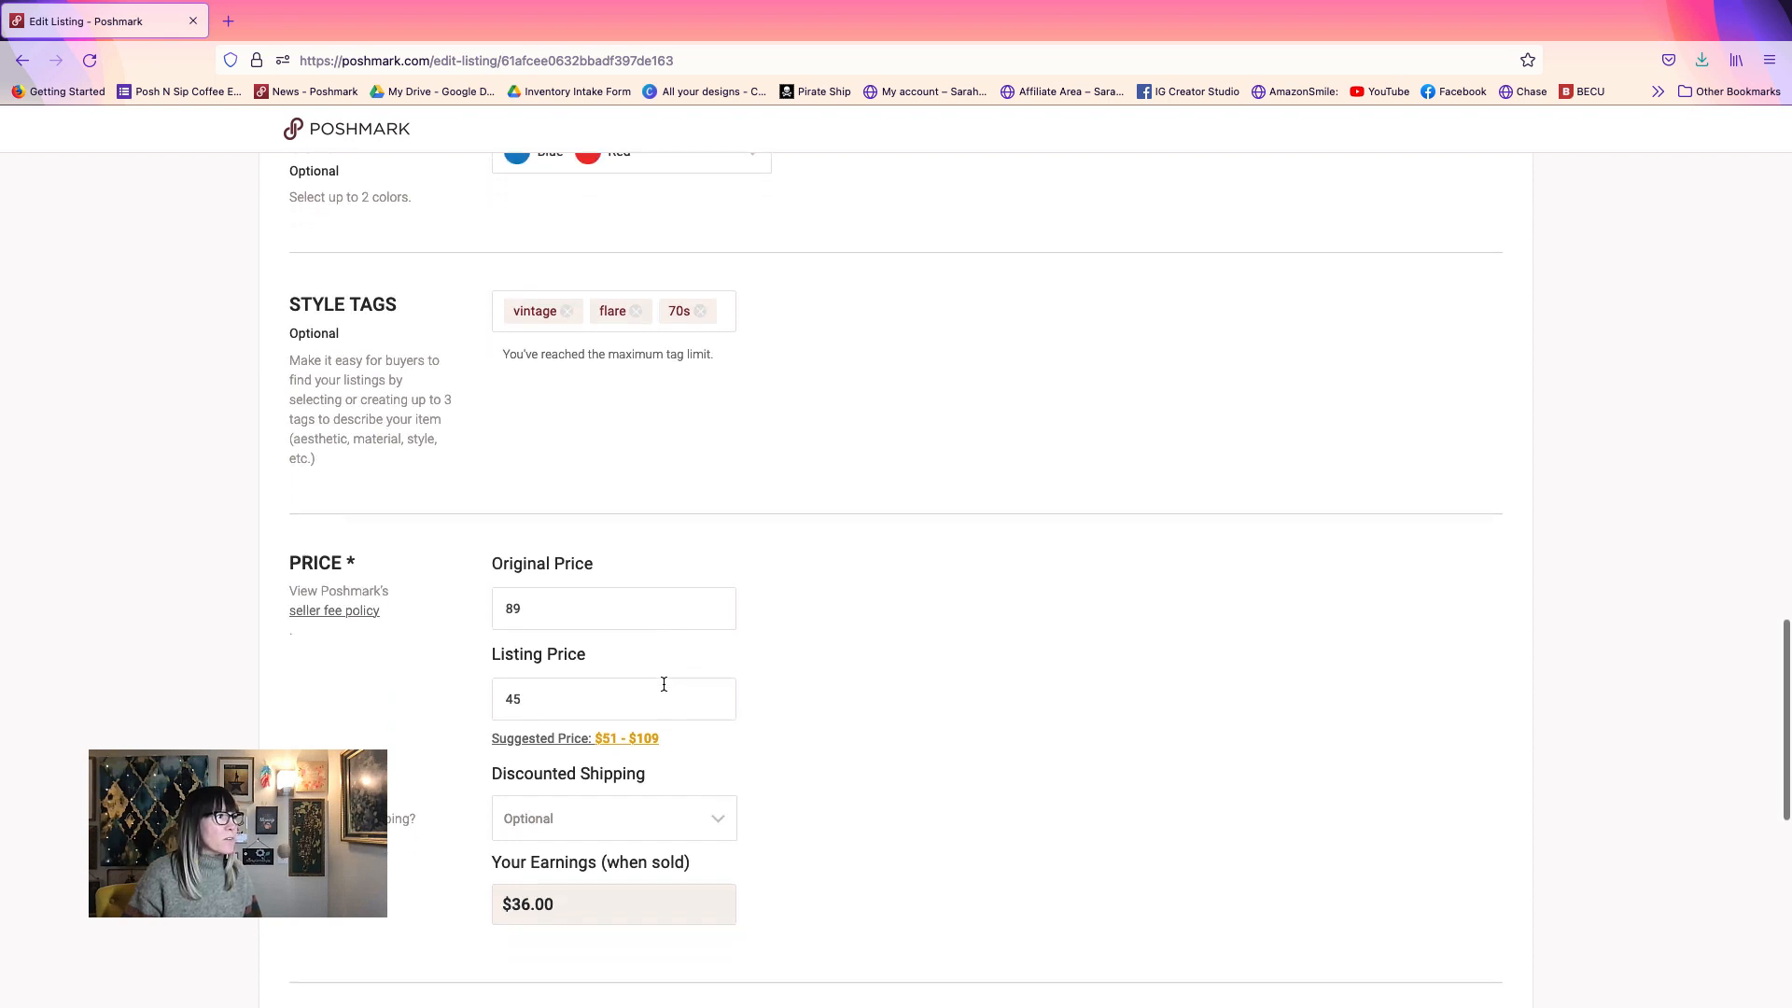
scroll(556, 625, down, 3)
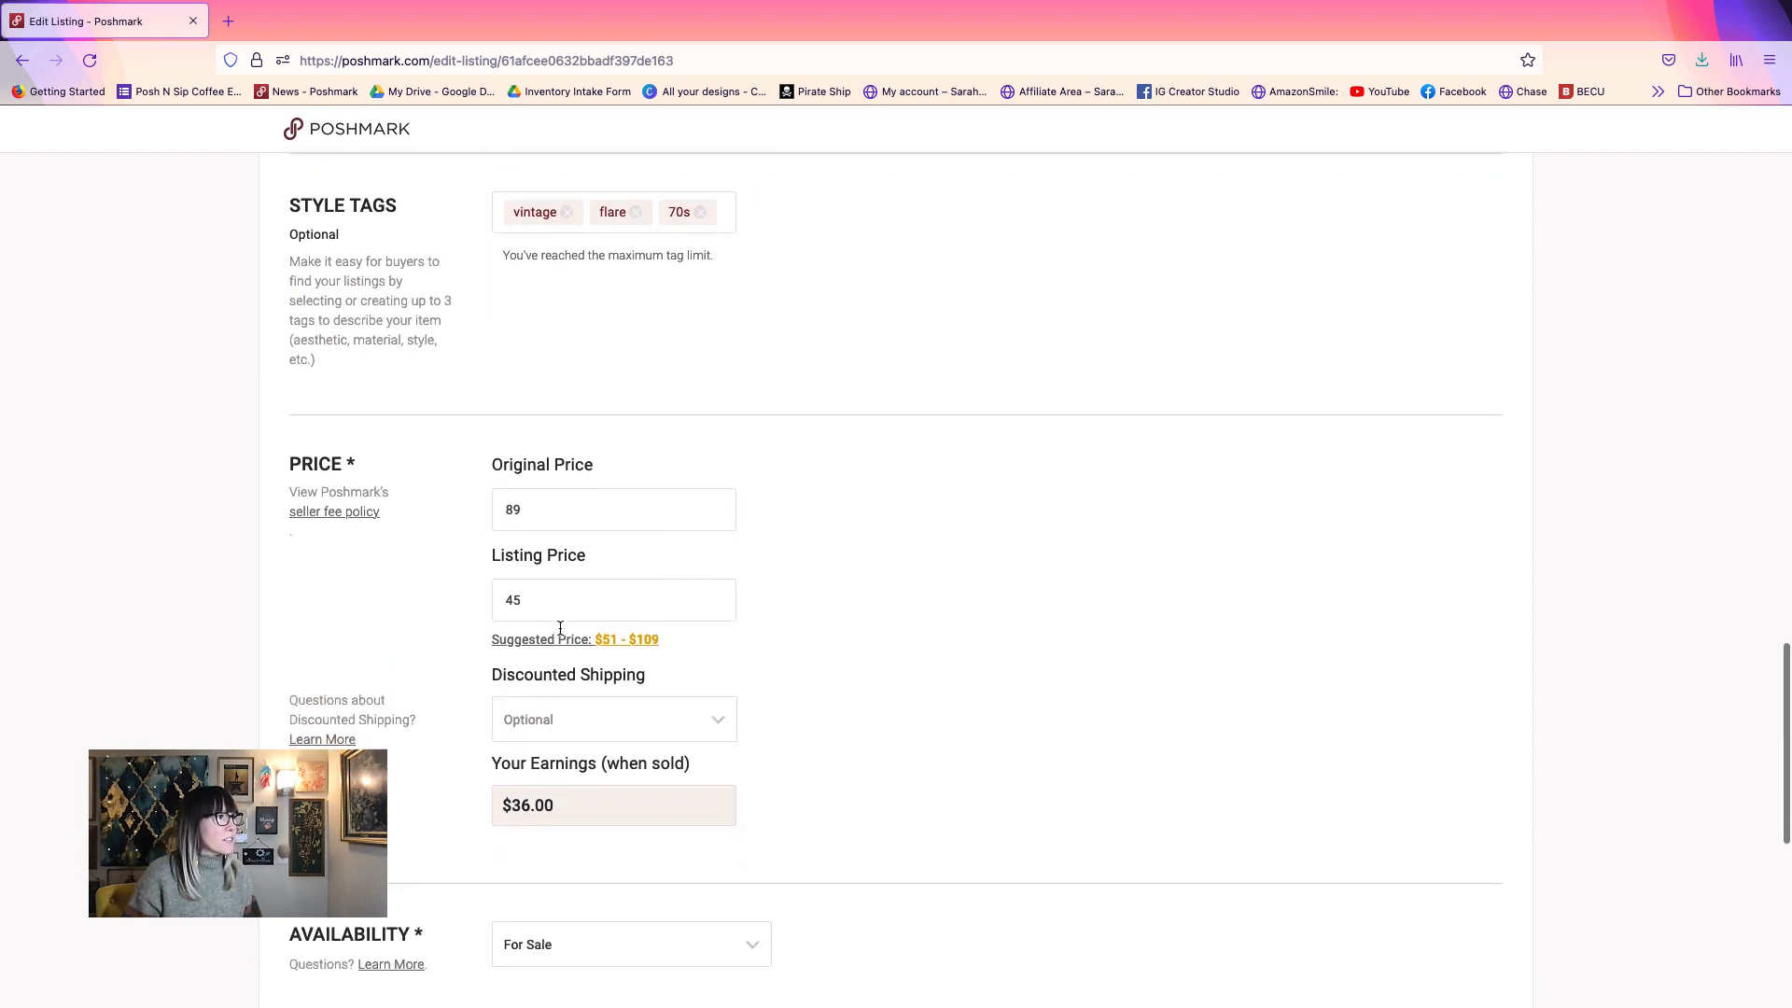
scroll(560, 633, down, 5)
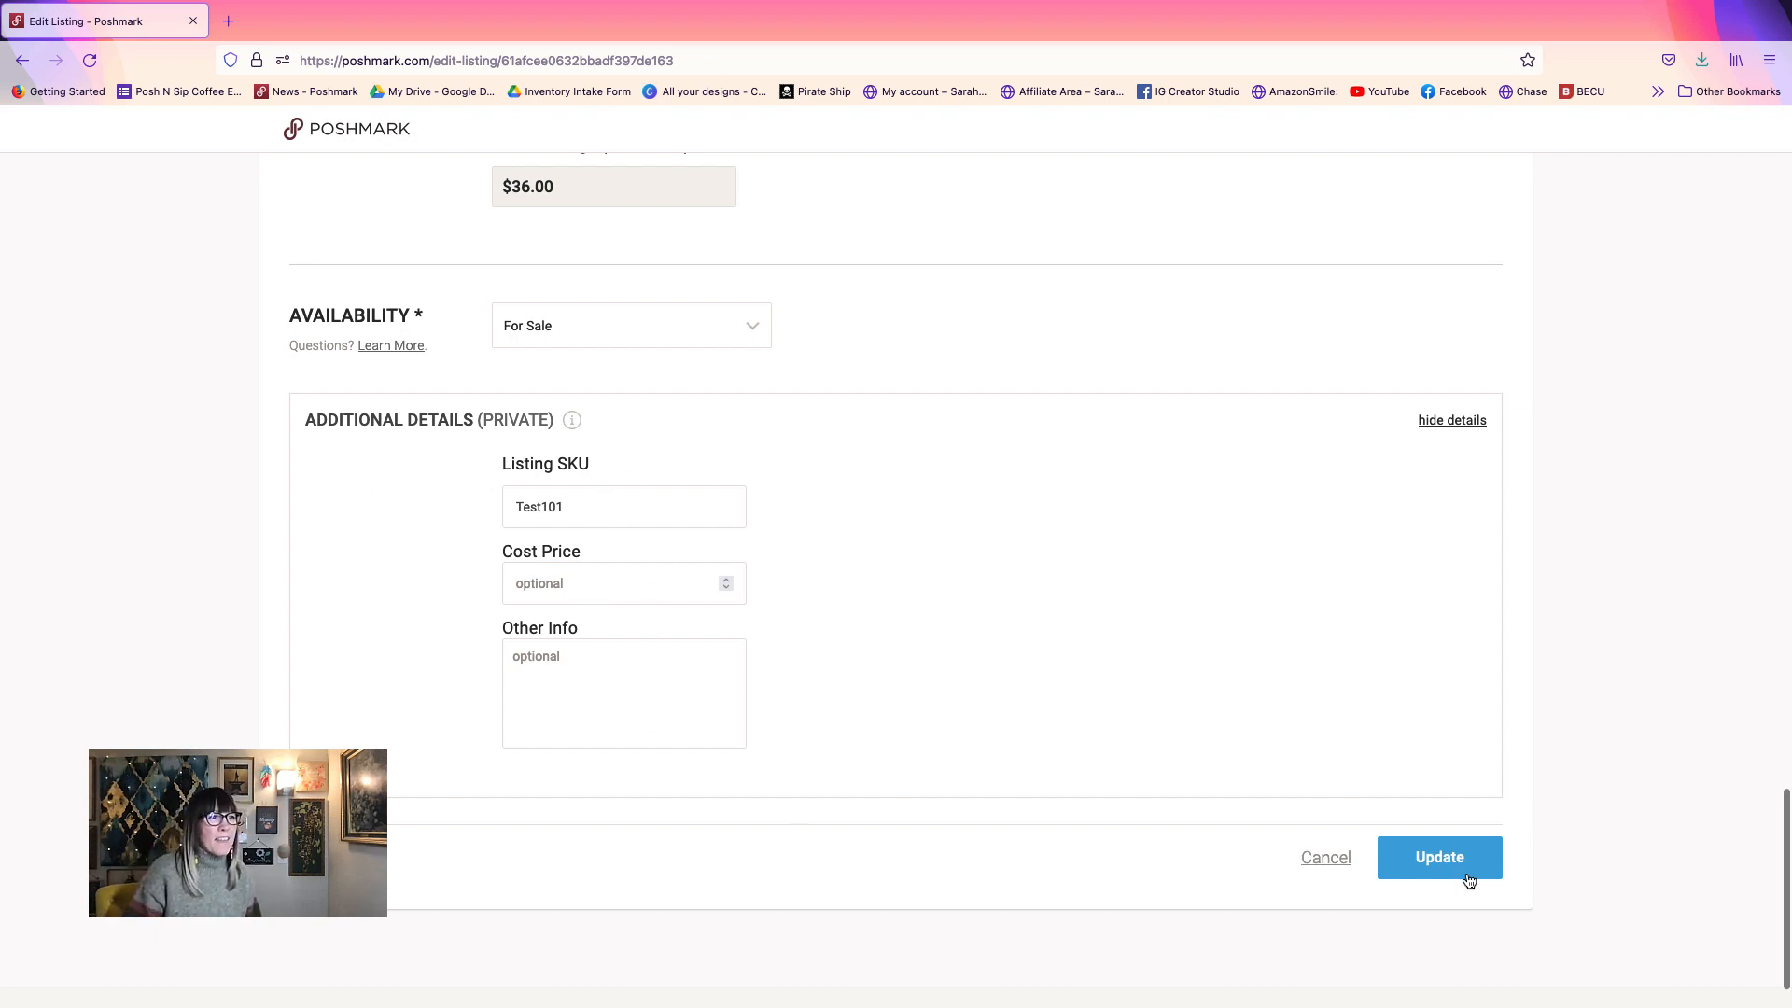
scroll(1185, 674, up, 2)
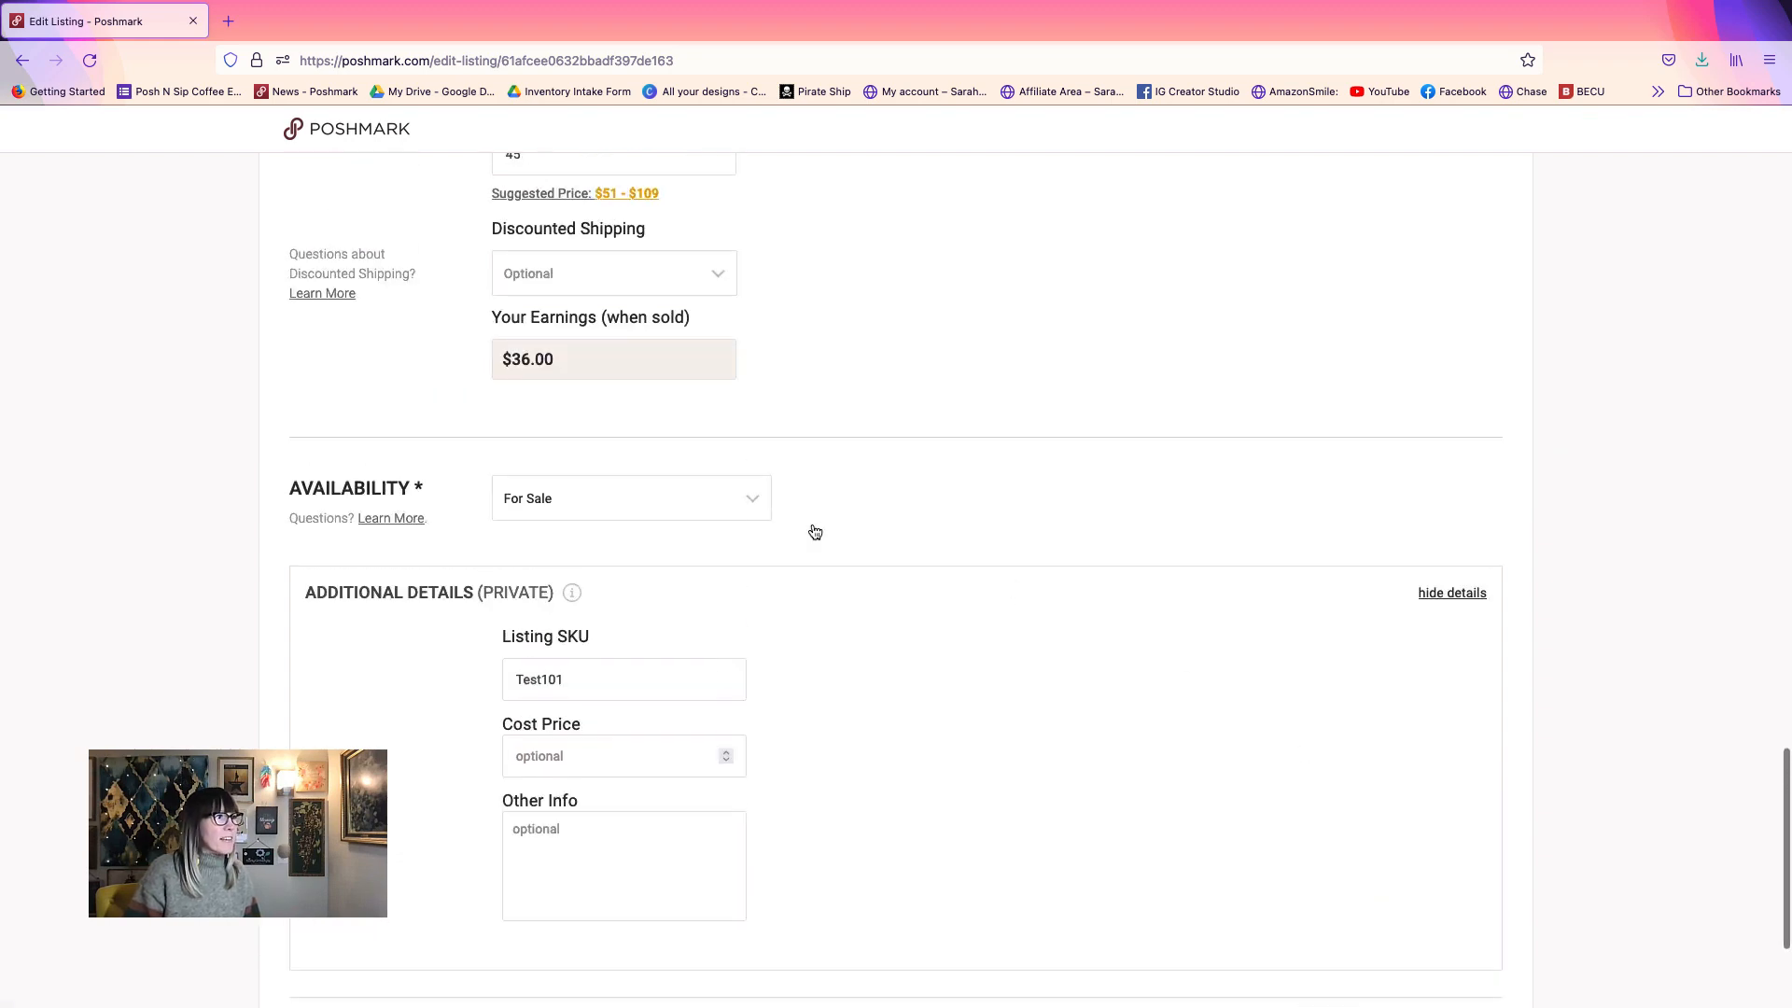
scroll(1223, 748, up, 20)
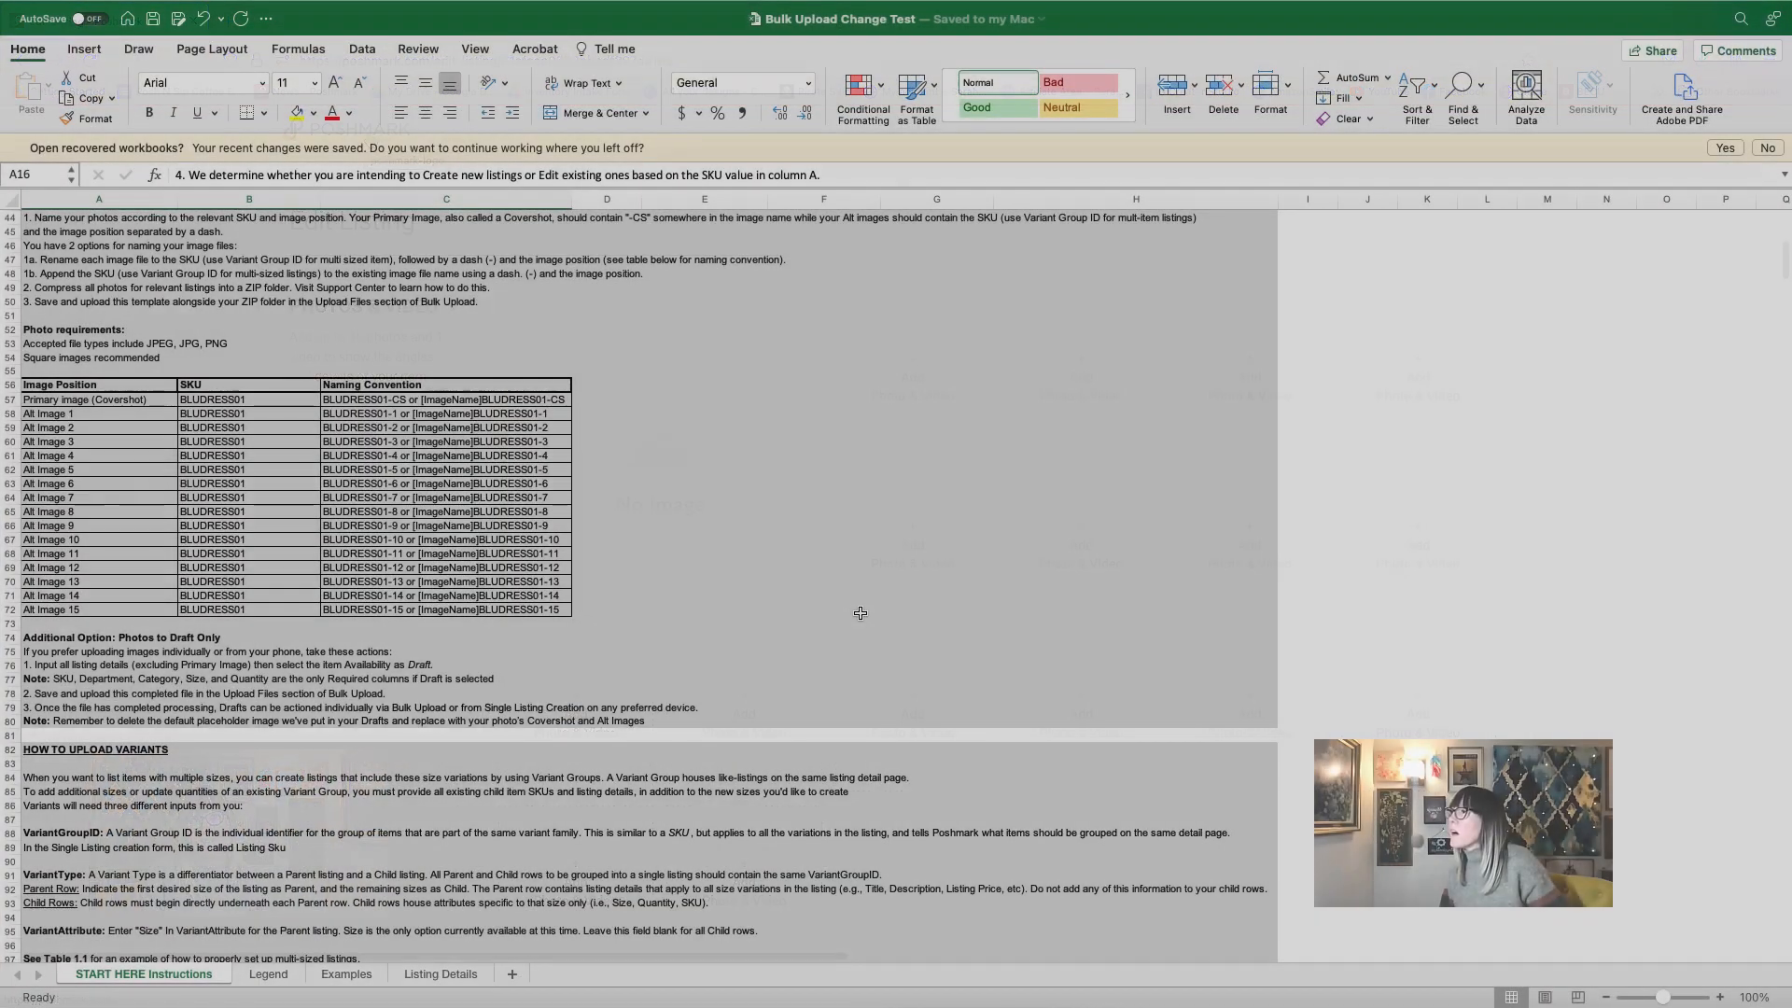
- Switch to the Bulk Upload Change Test workbook in Excel and read the instructions on uploading photos and naming image files
scroll(806, 598, up, 5)
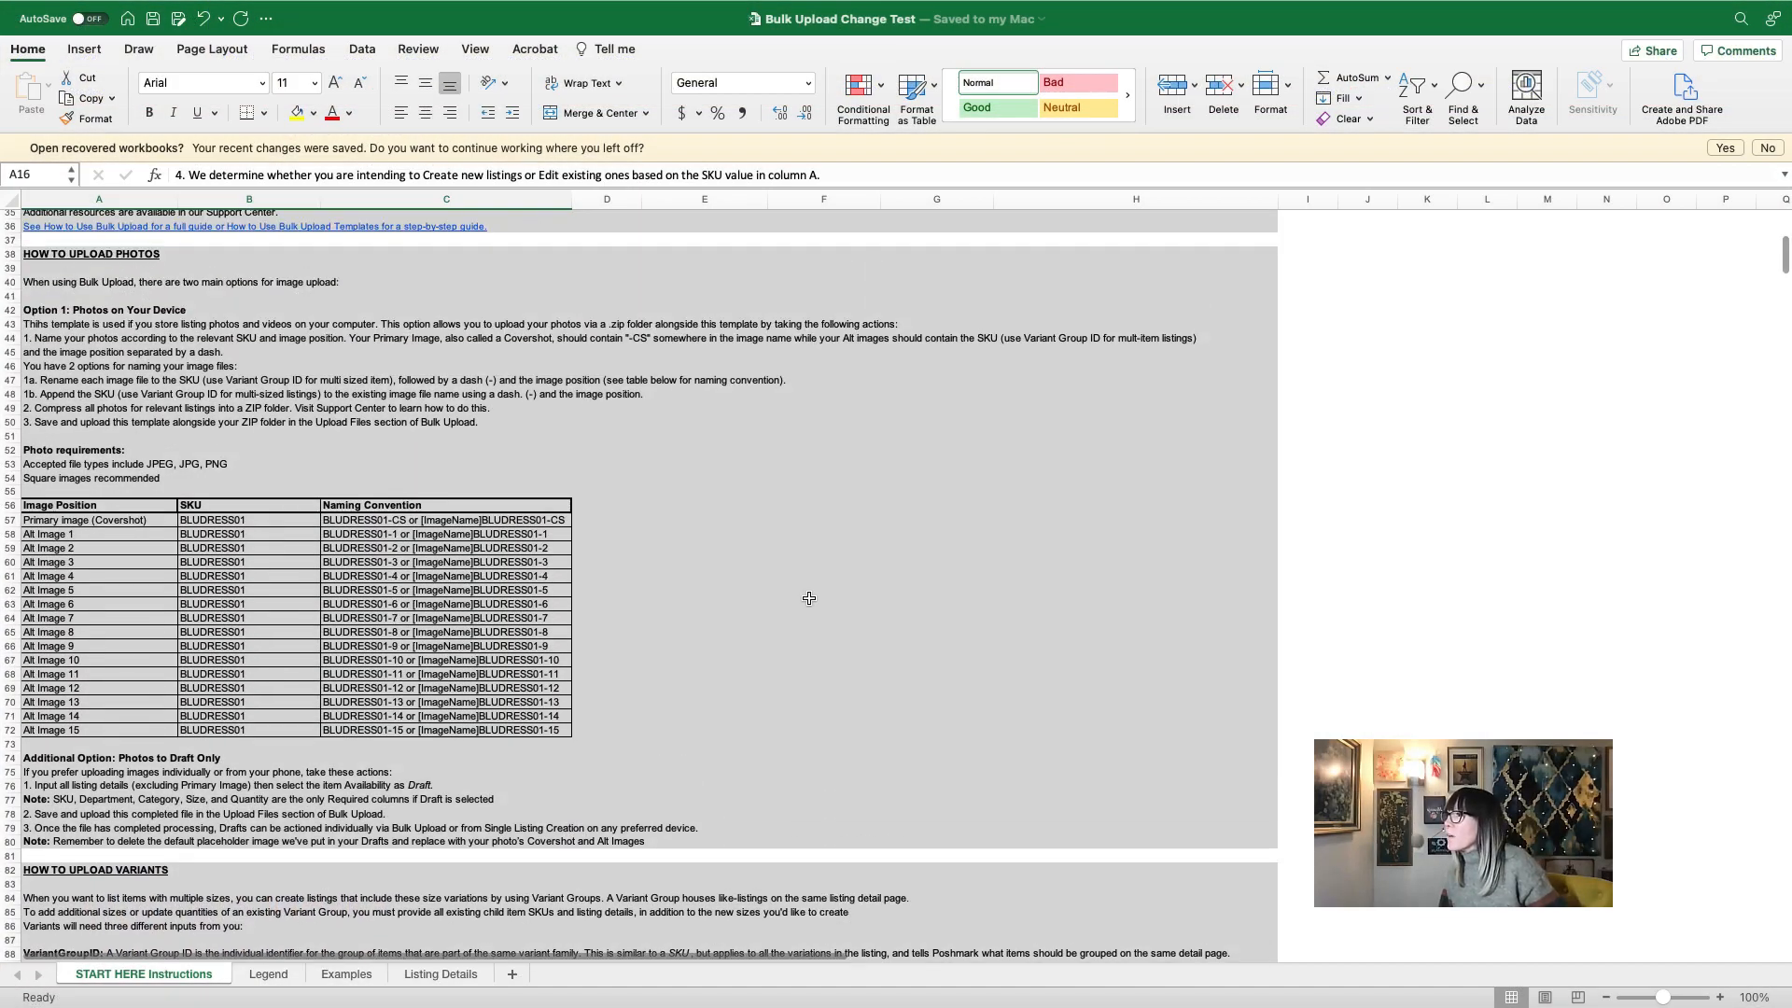
scroll(810, 595, down, 5)
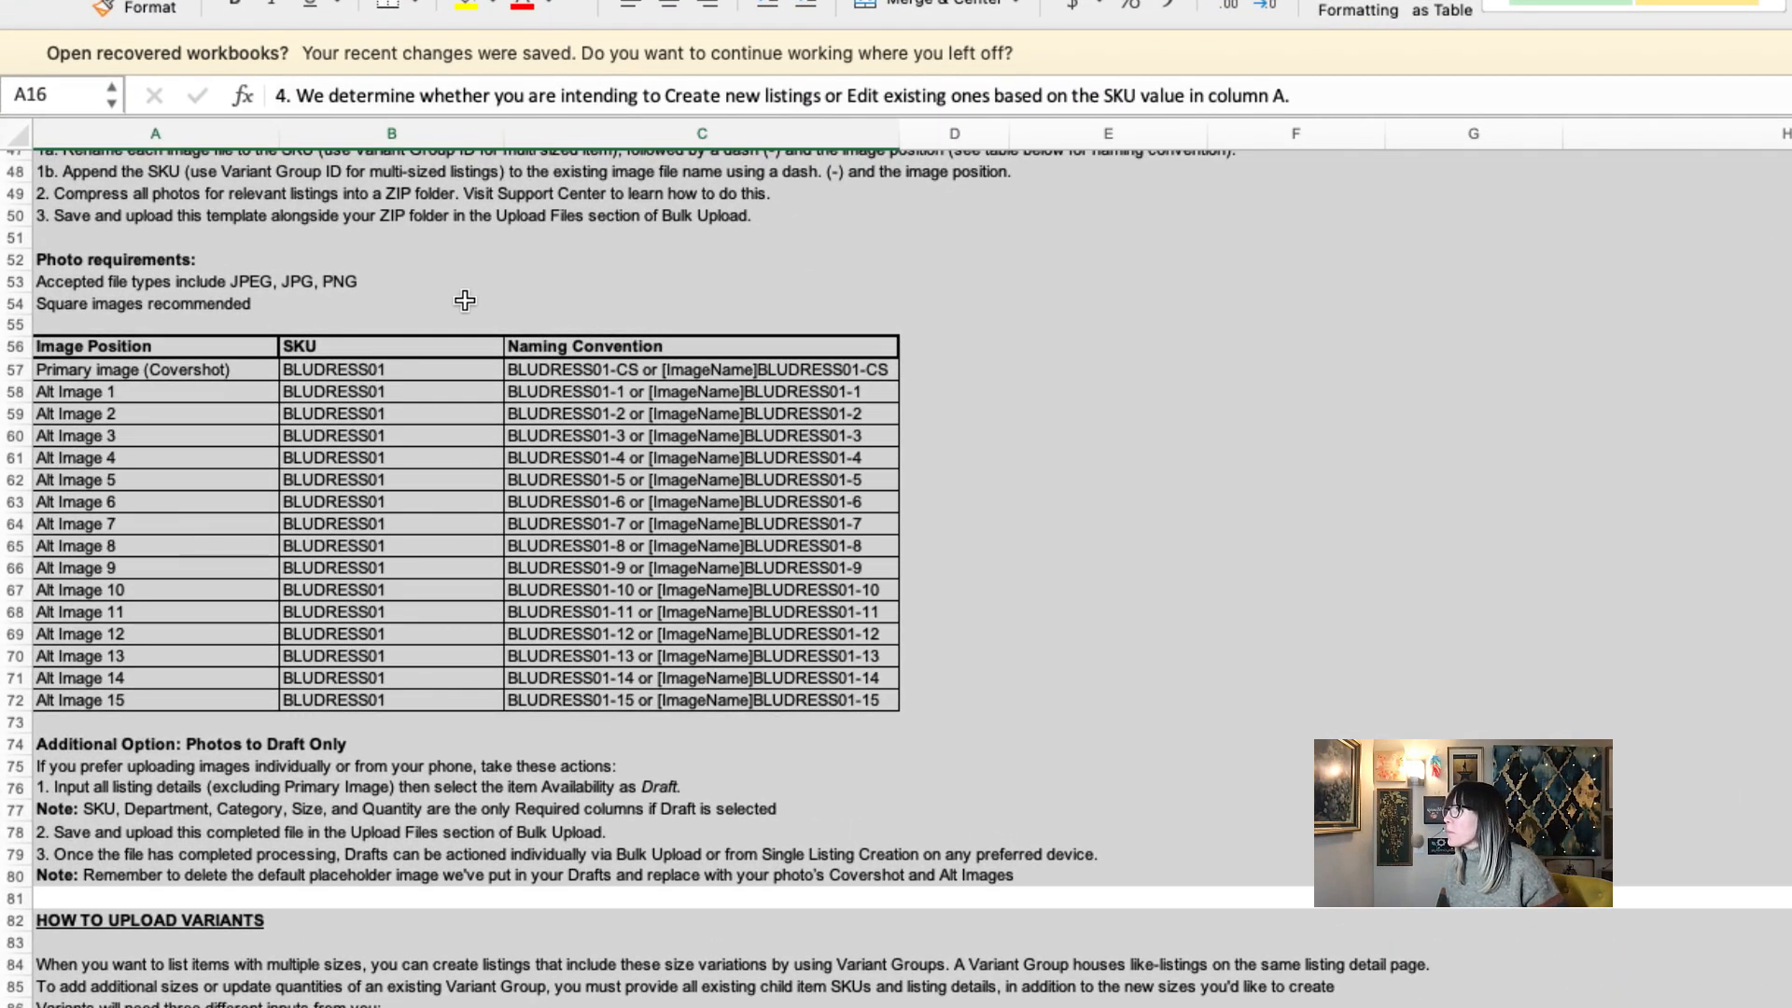
scroll(465, 300, up, 3)
scroll(464, 300, up, 3)
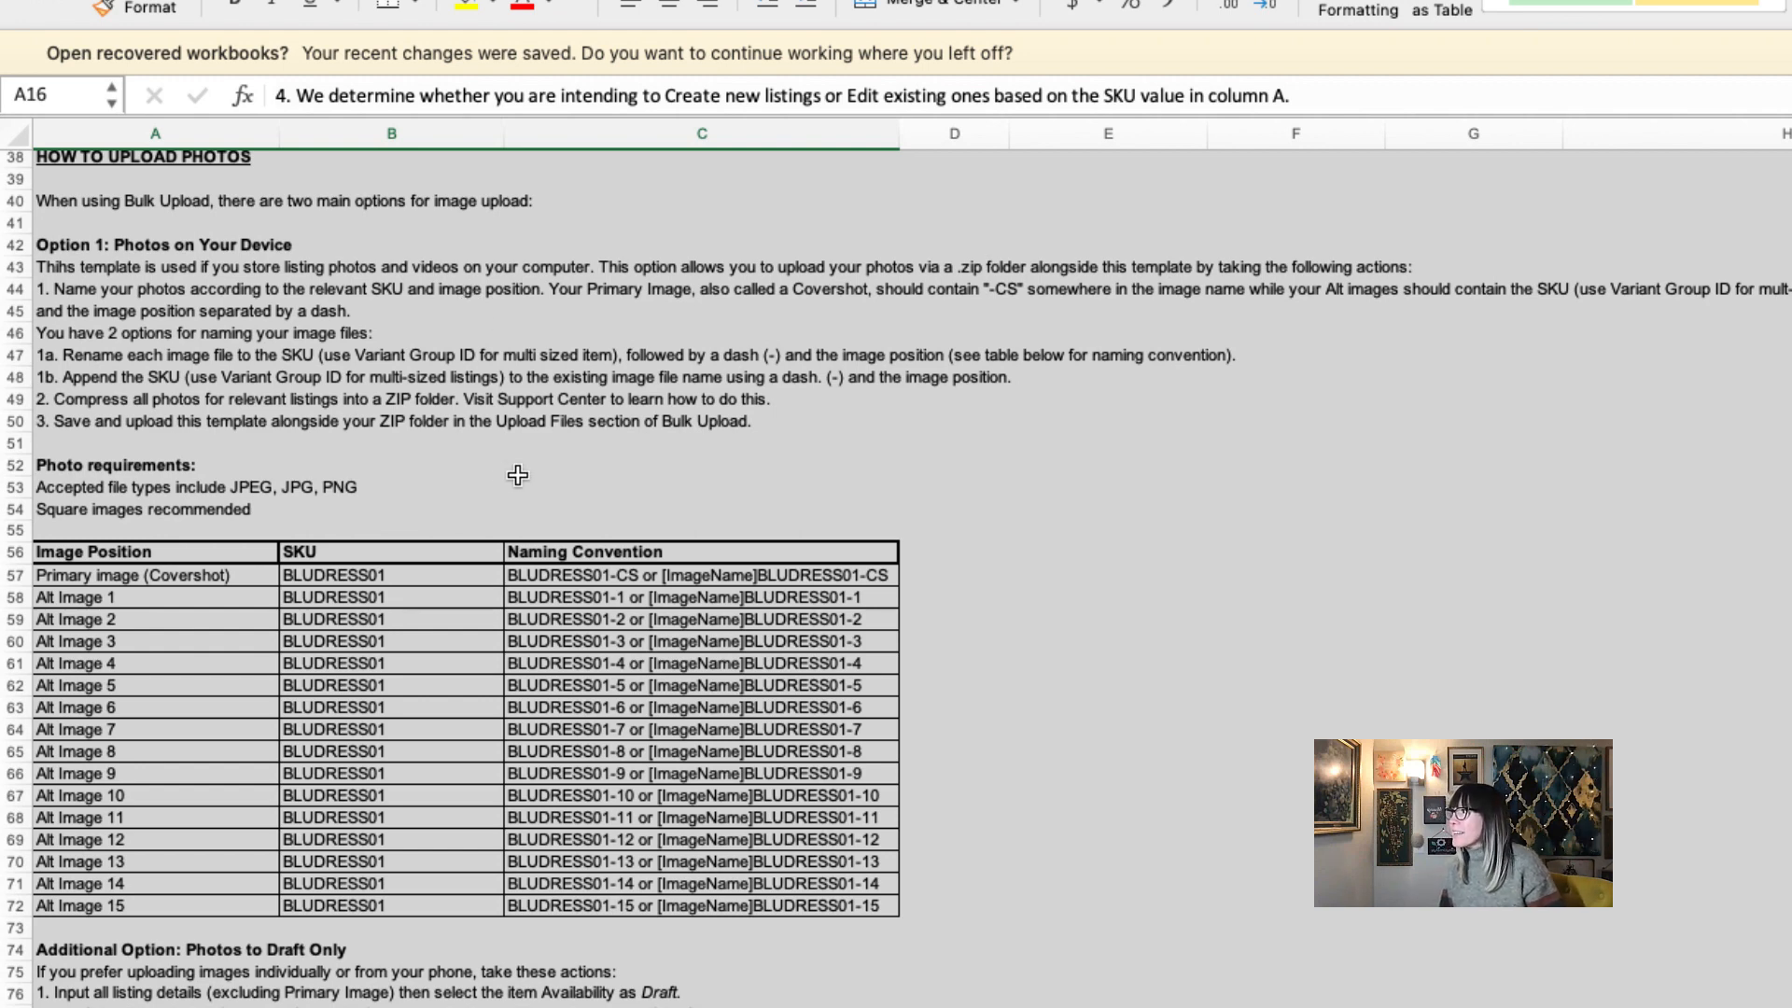
scroll(420, 588, down, 2)
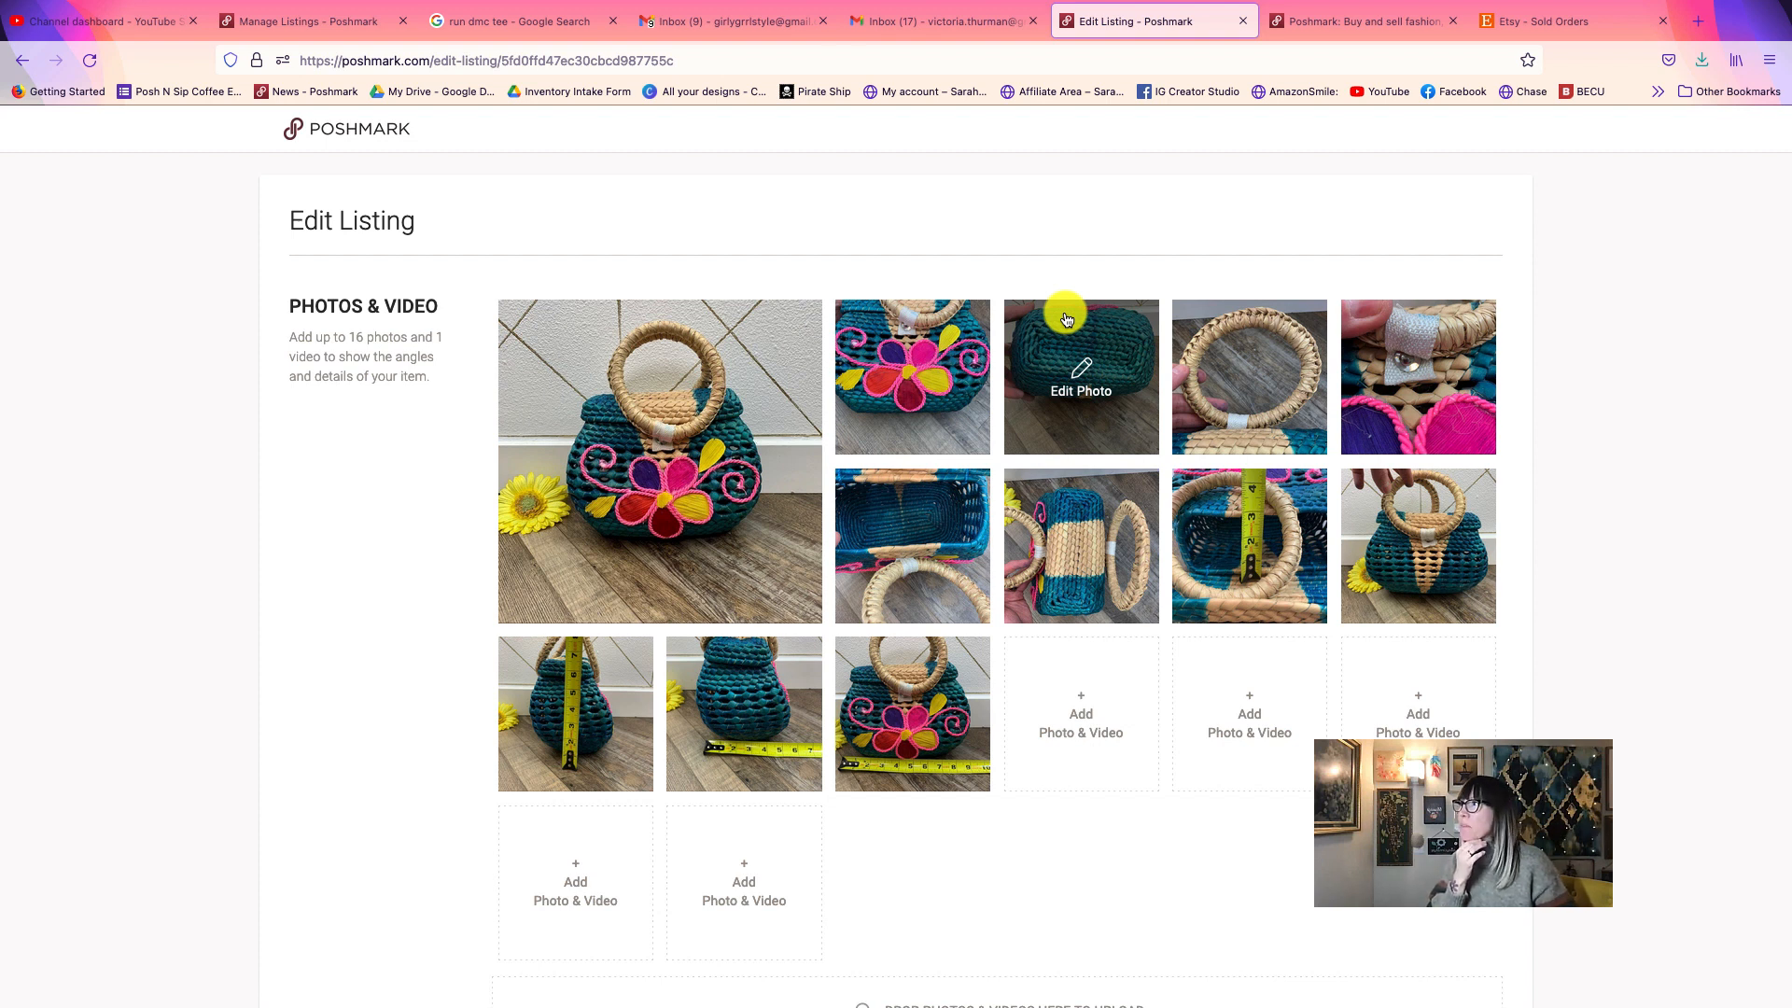
- Switch to the inventory activity report in Numbers and examine its Listing SKU, title, department, category, brand, color and price columns
scroll(1067, 319, down, 1)
mouse_move(37, 8)
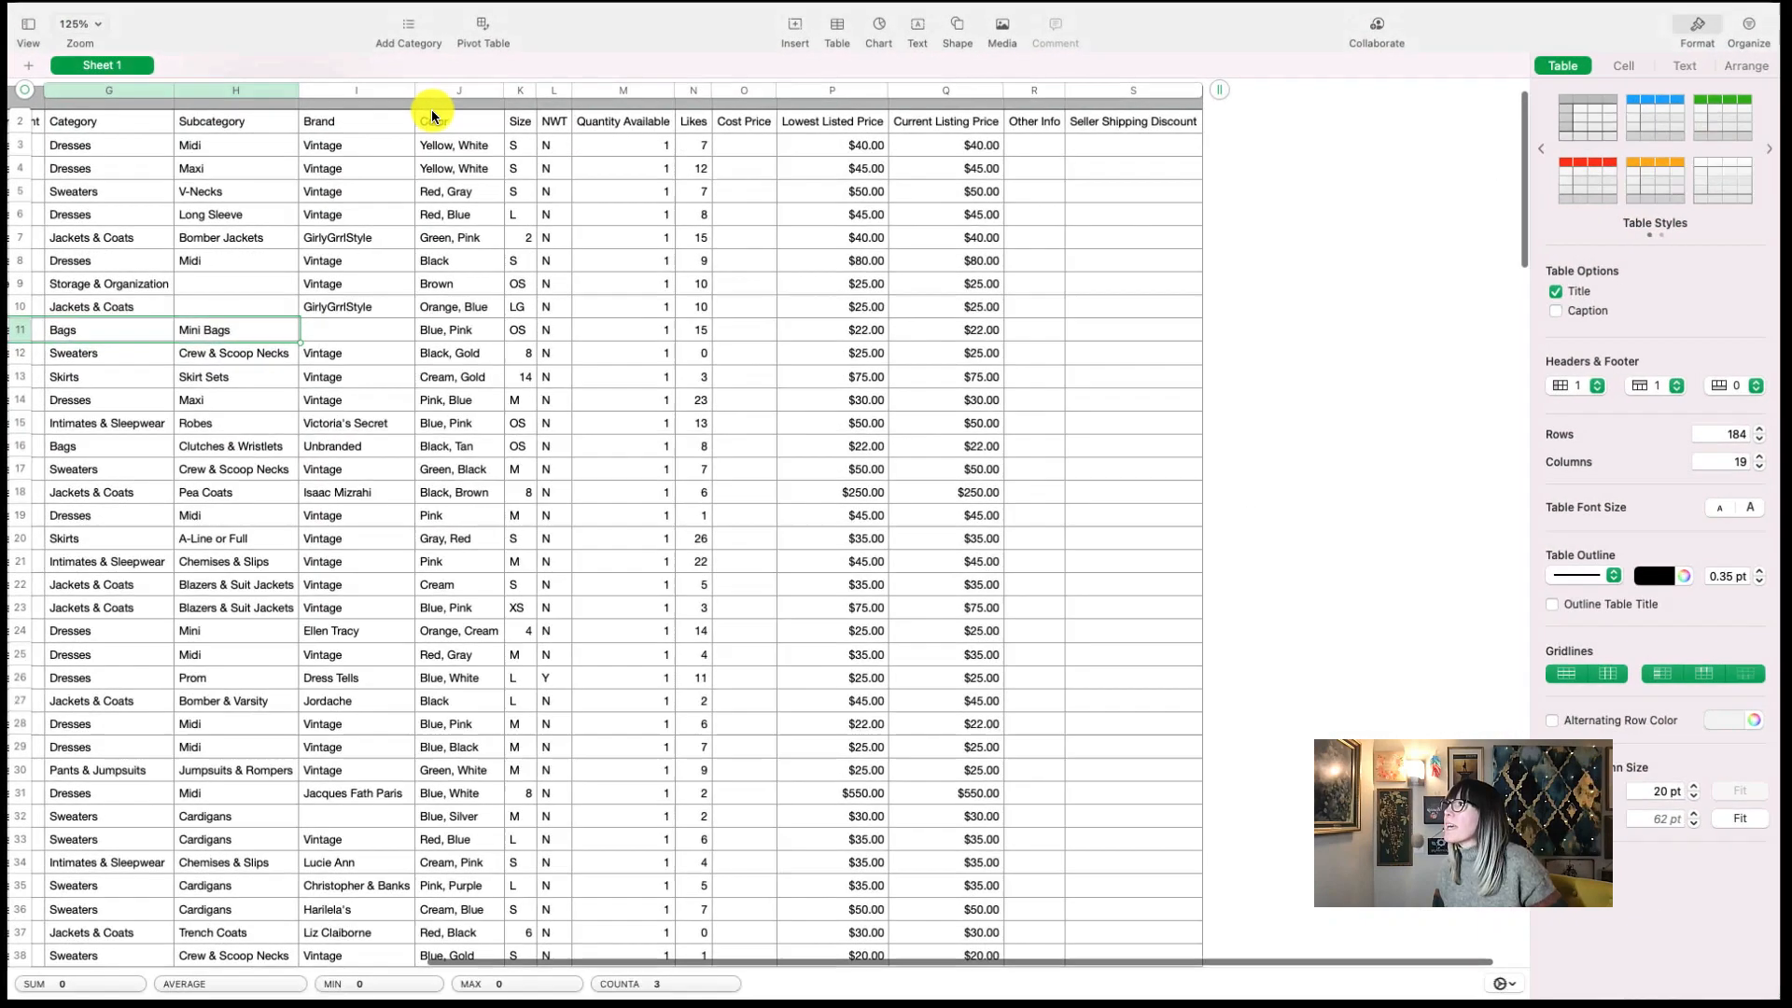
scroll(764, 265, up, 2)
scroll(764, 265, left, 6)
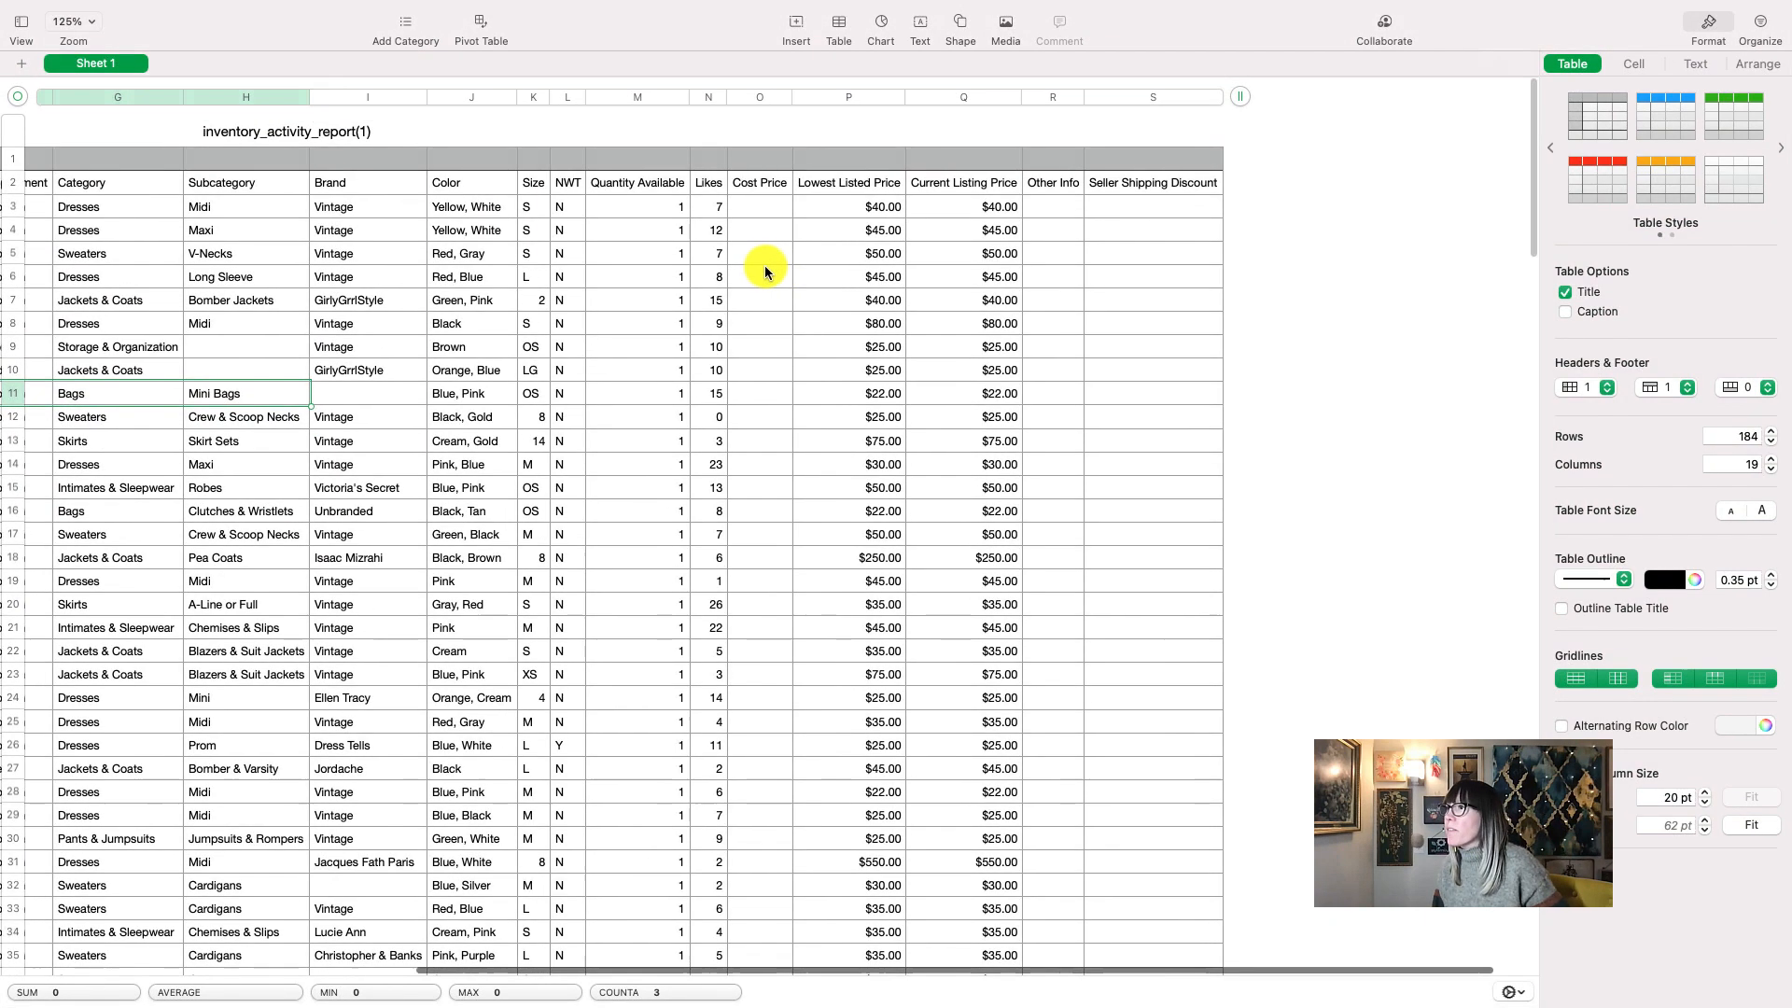
scroll(770, 259, left, 2)
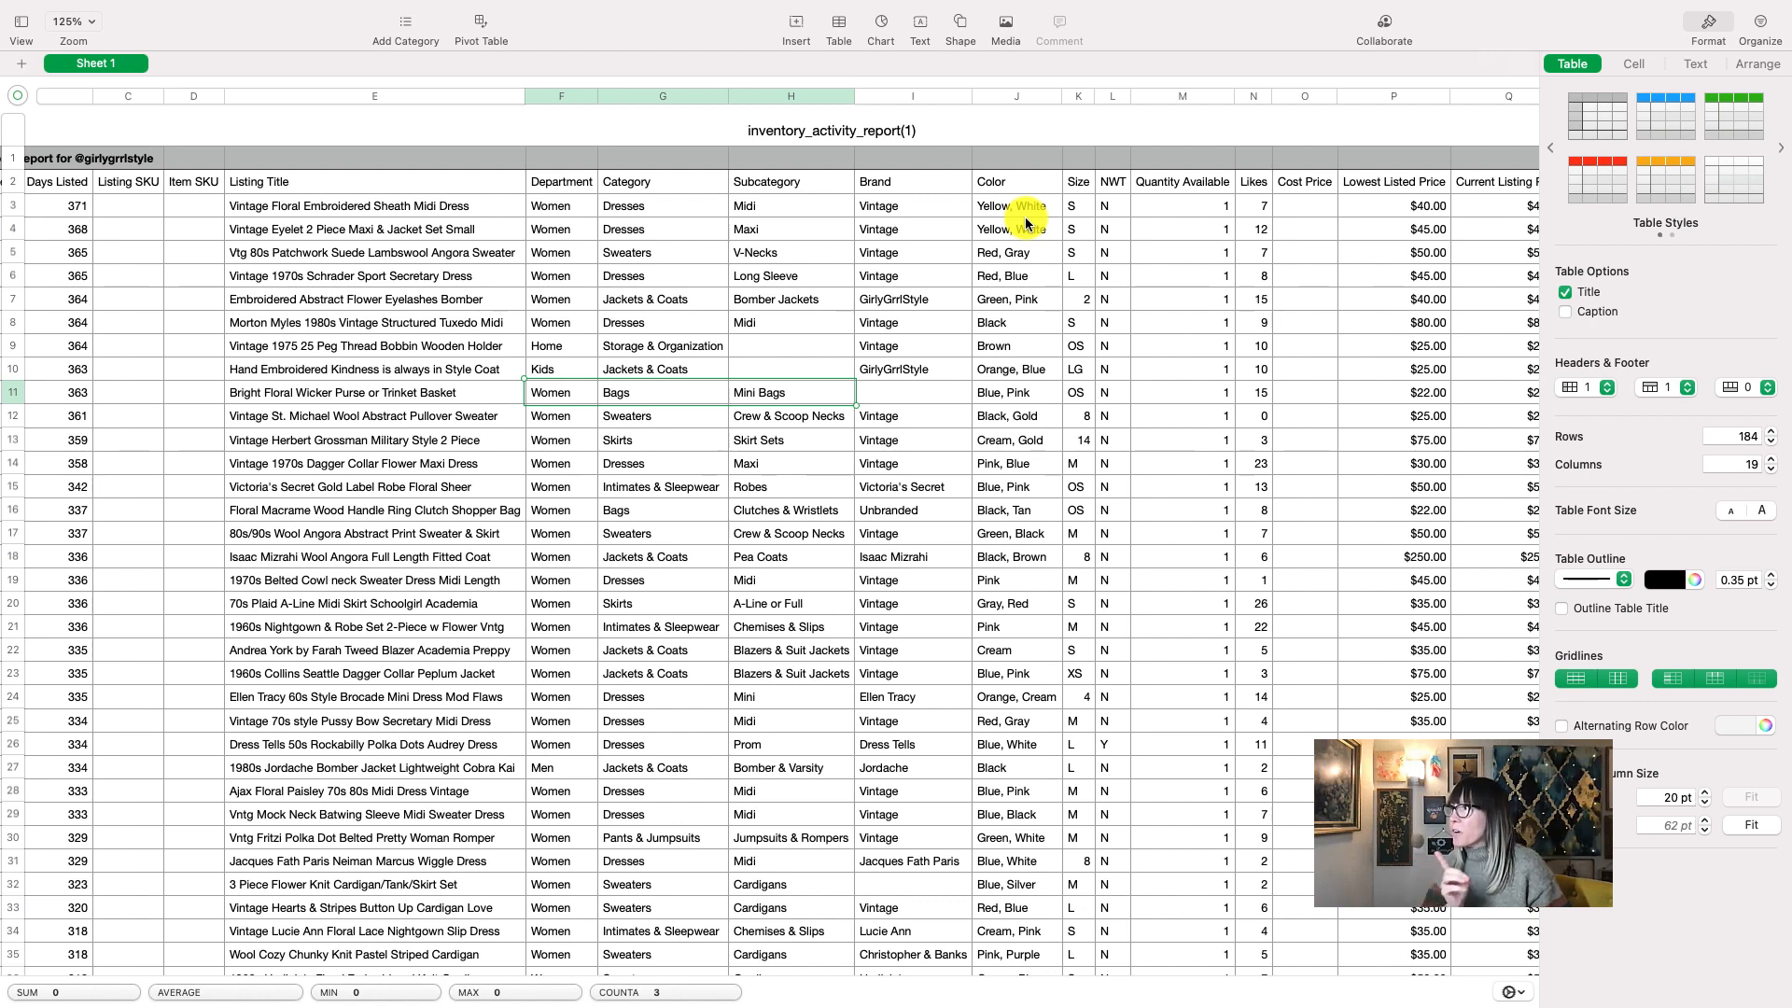
drag(563, 154, 1008, 229)
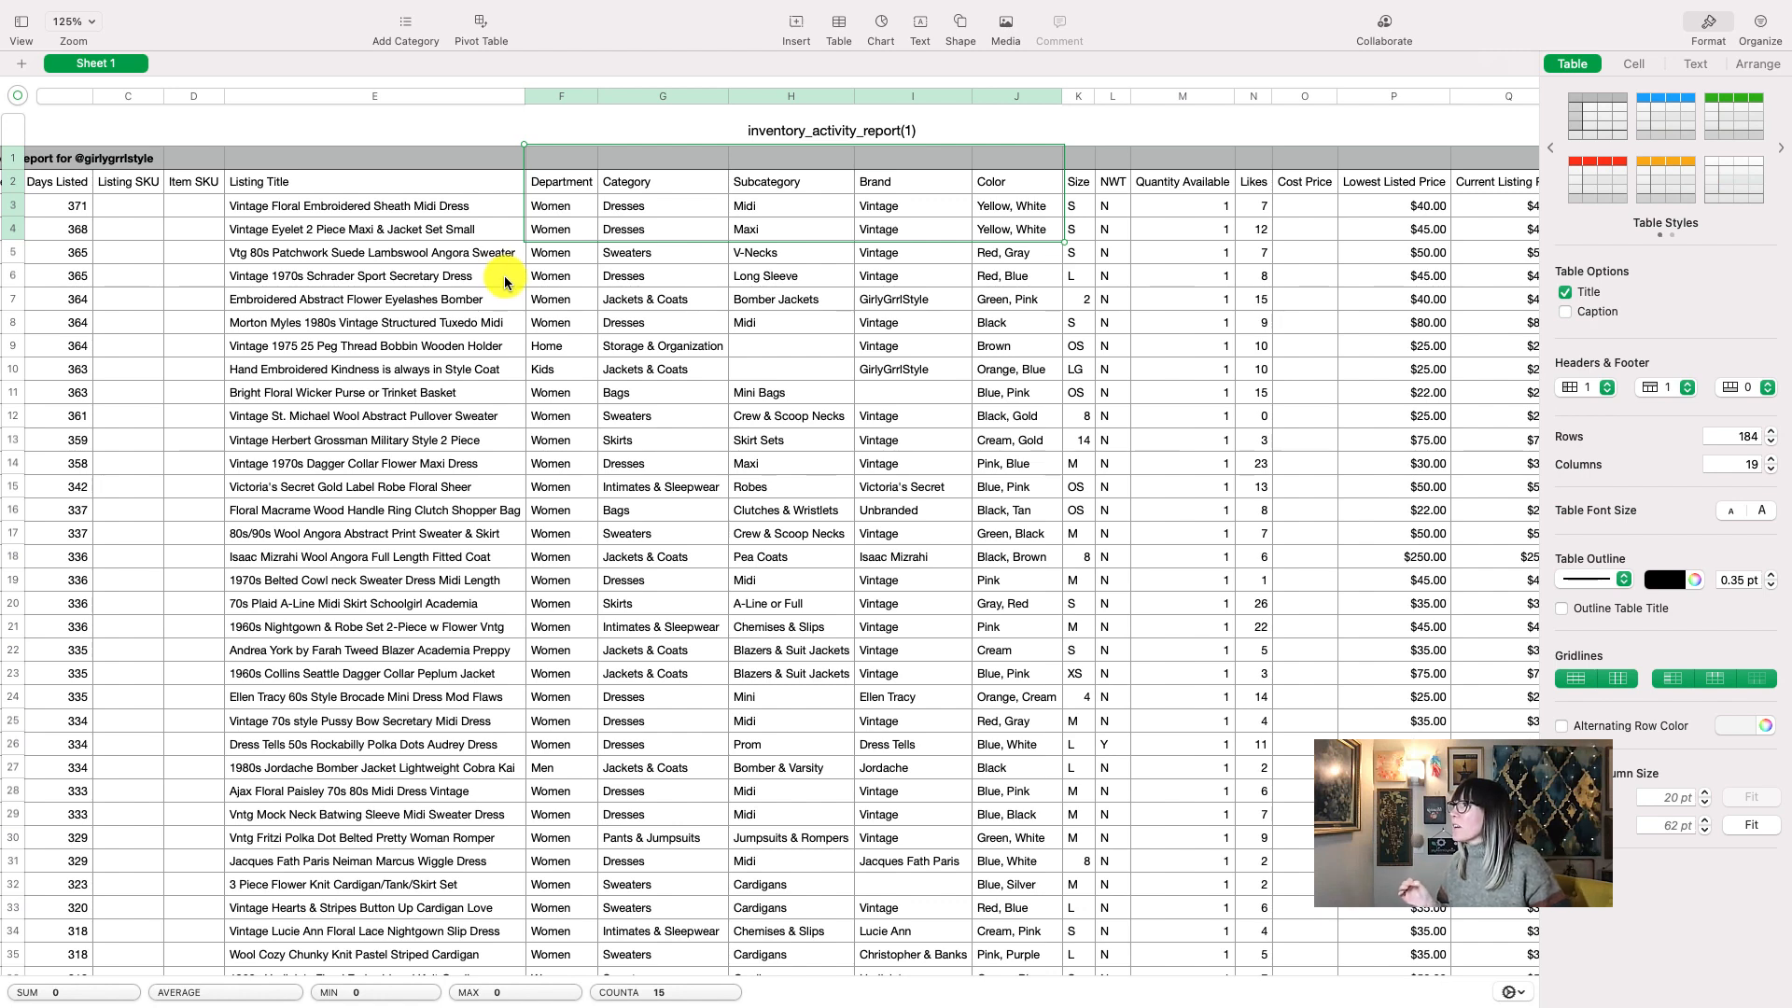
click(481, 229)
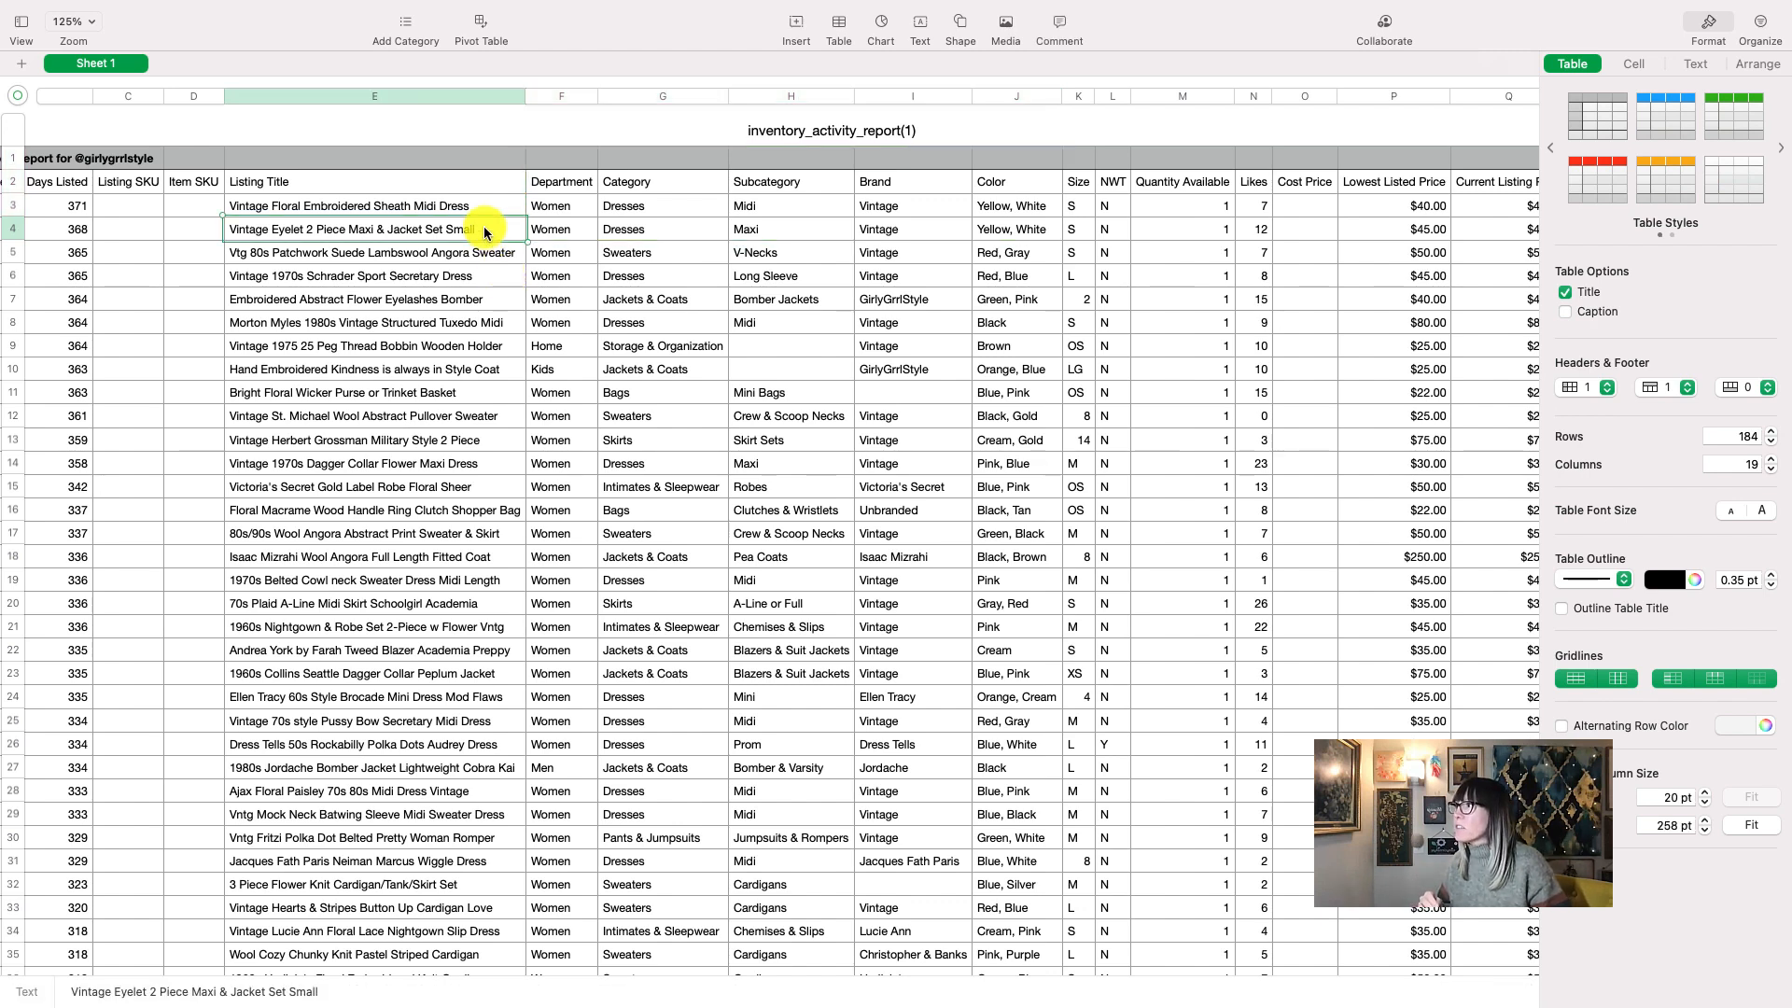
click(131, 231)
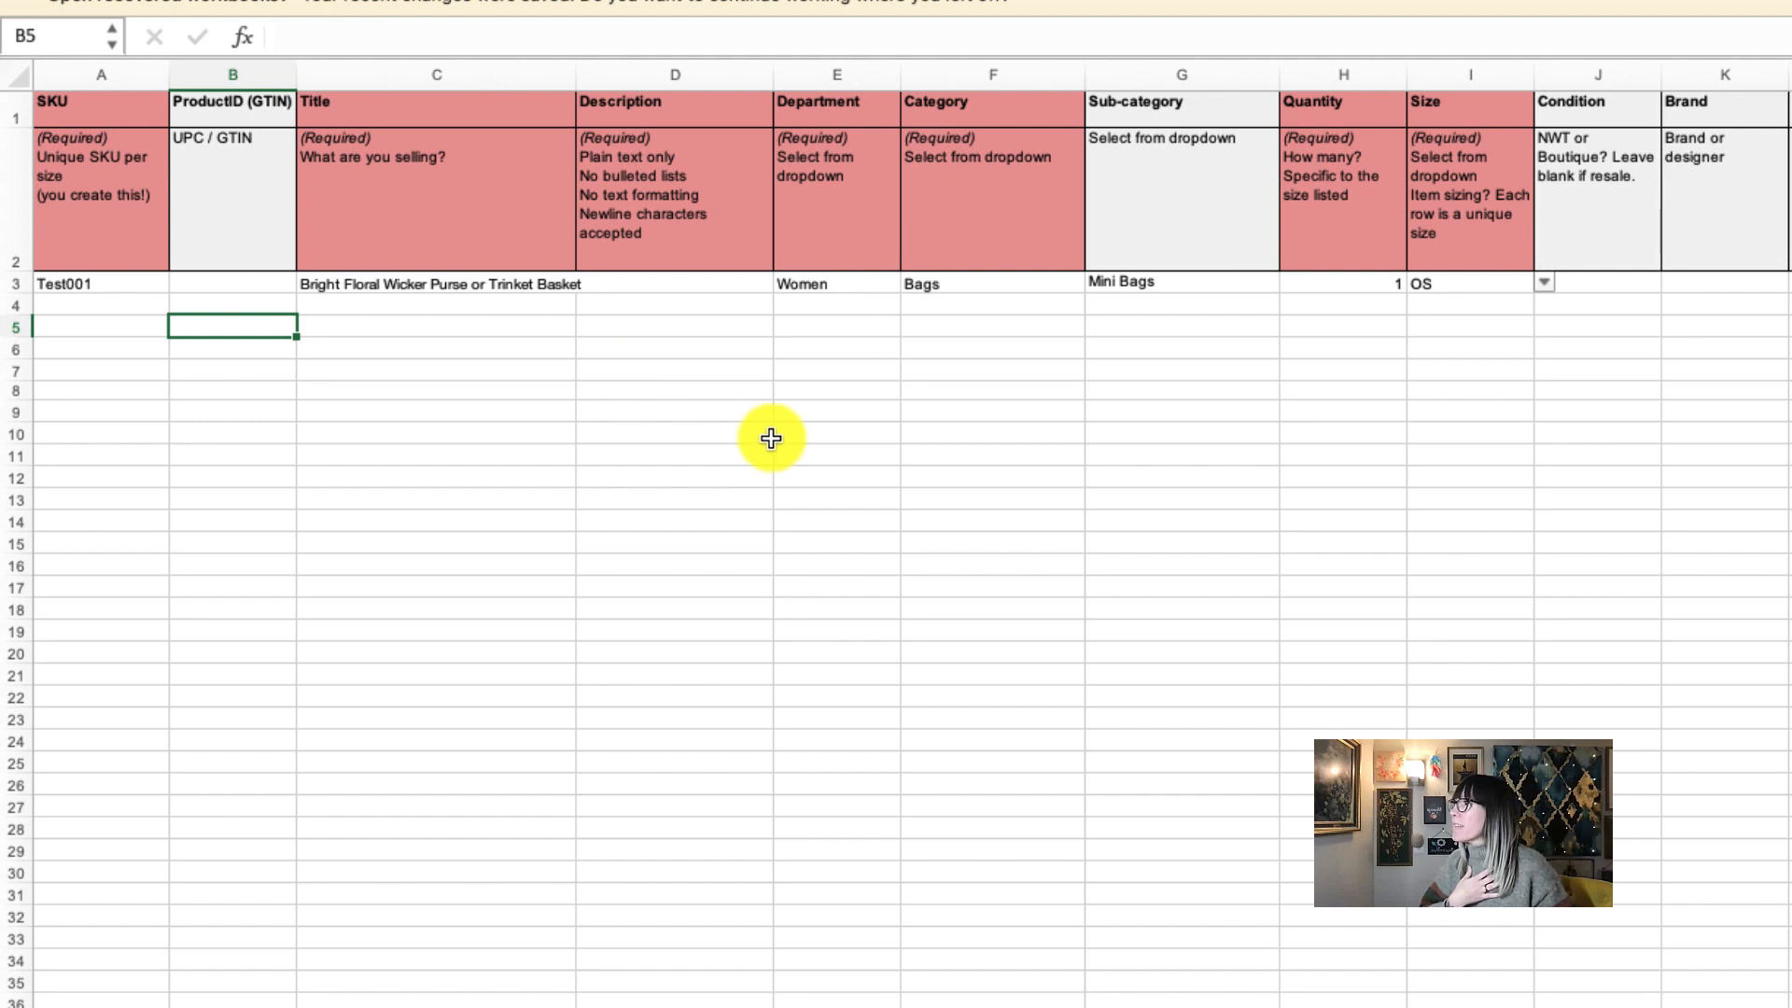
- In the Excel template's Test001 row, add an asterisk at the start of the title "Bright Floral Wicker Purse or Trinket Basket"
click(127, 284)
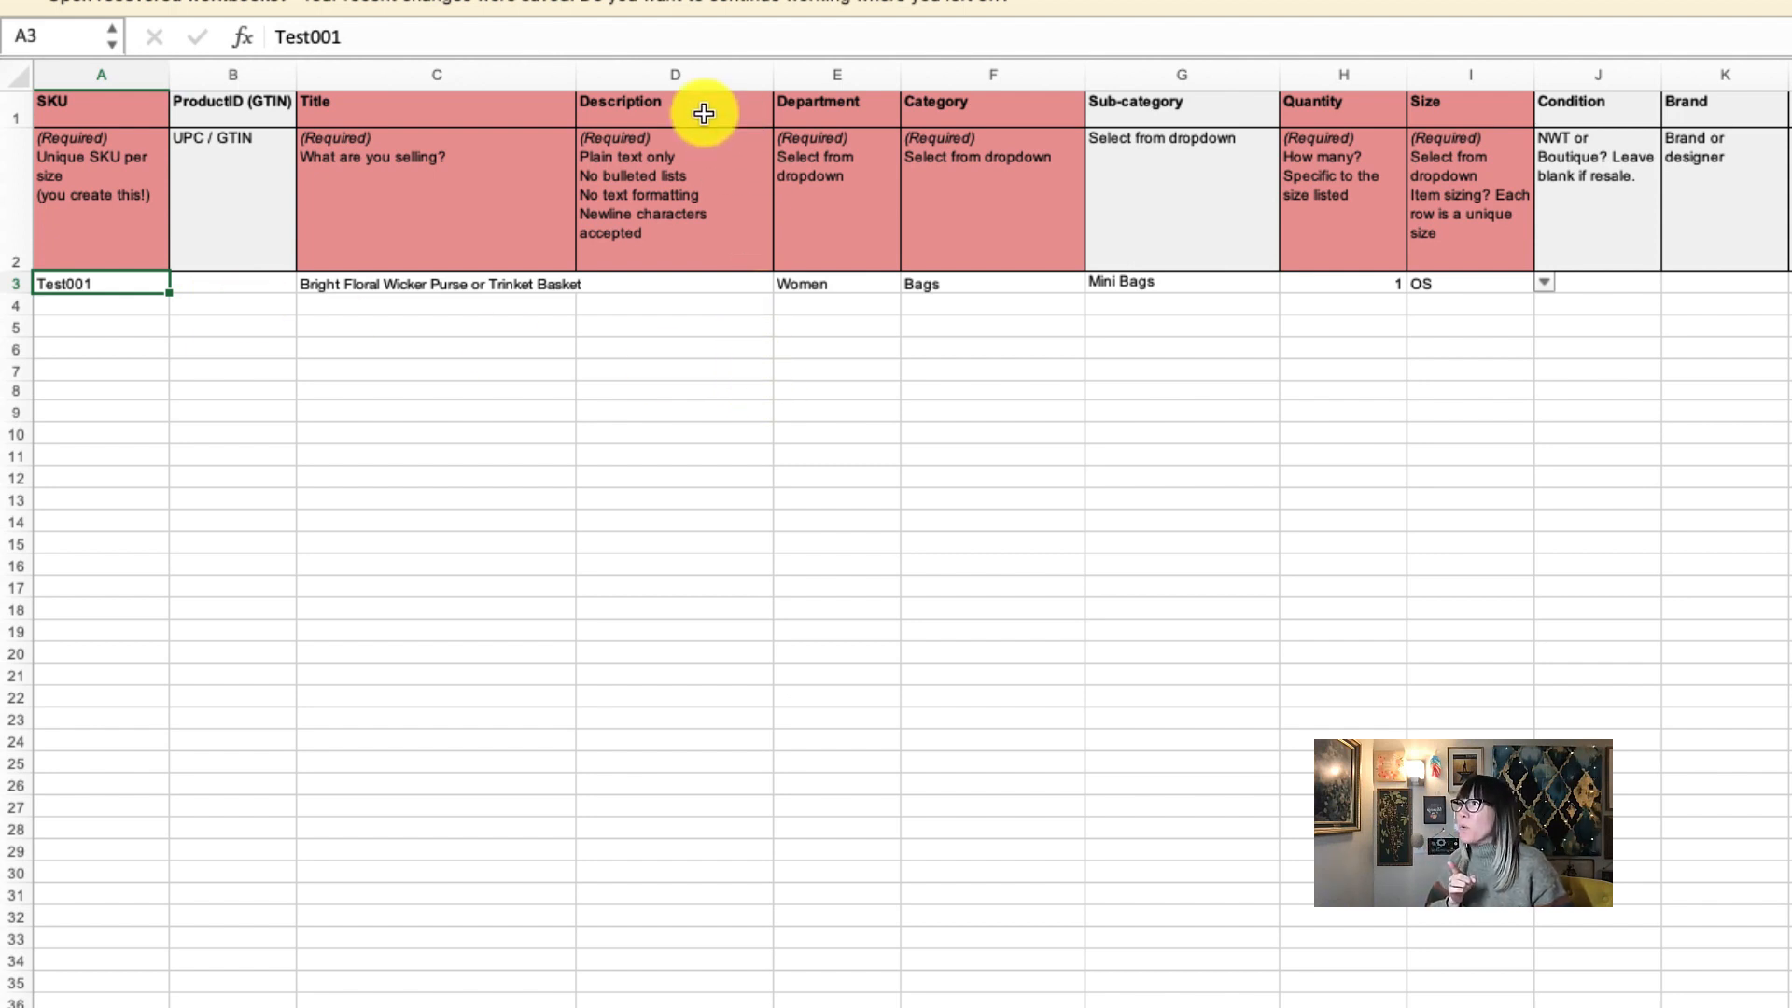
click(742, 277)
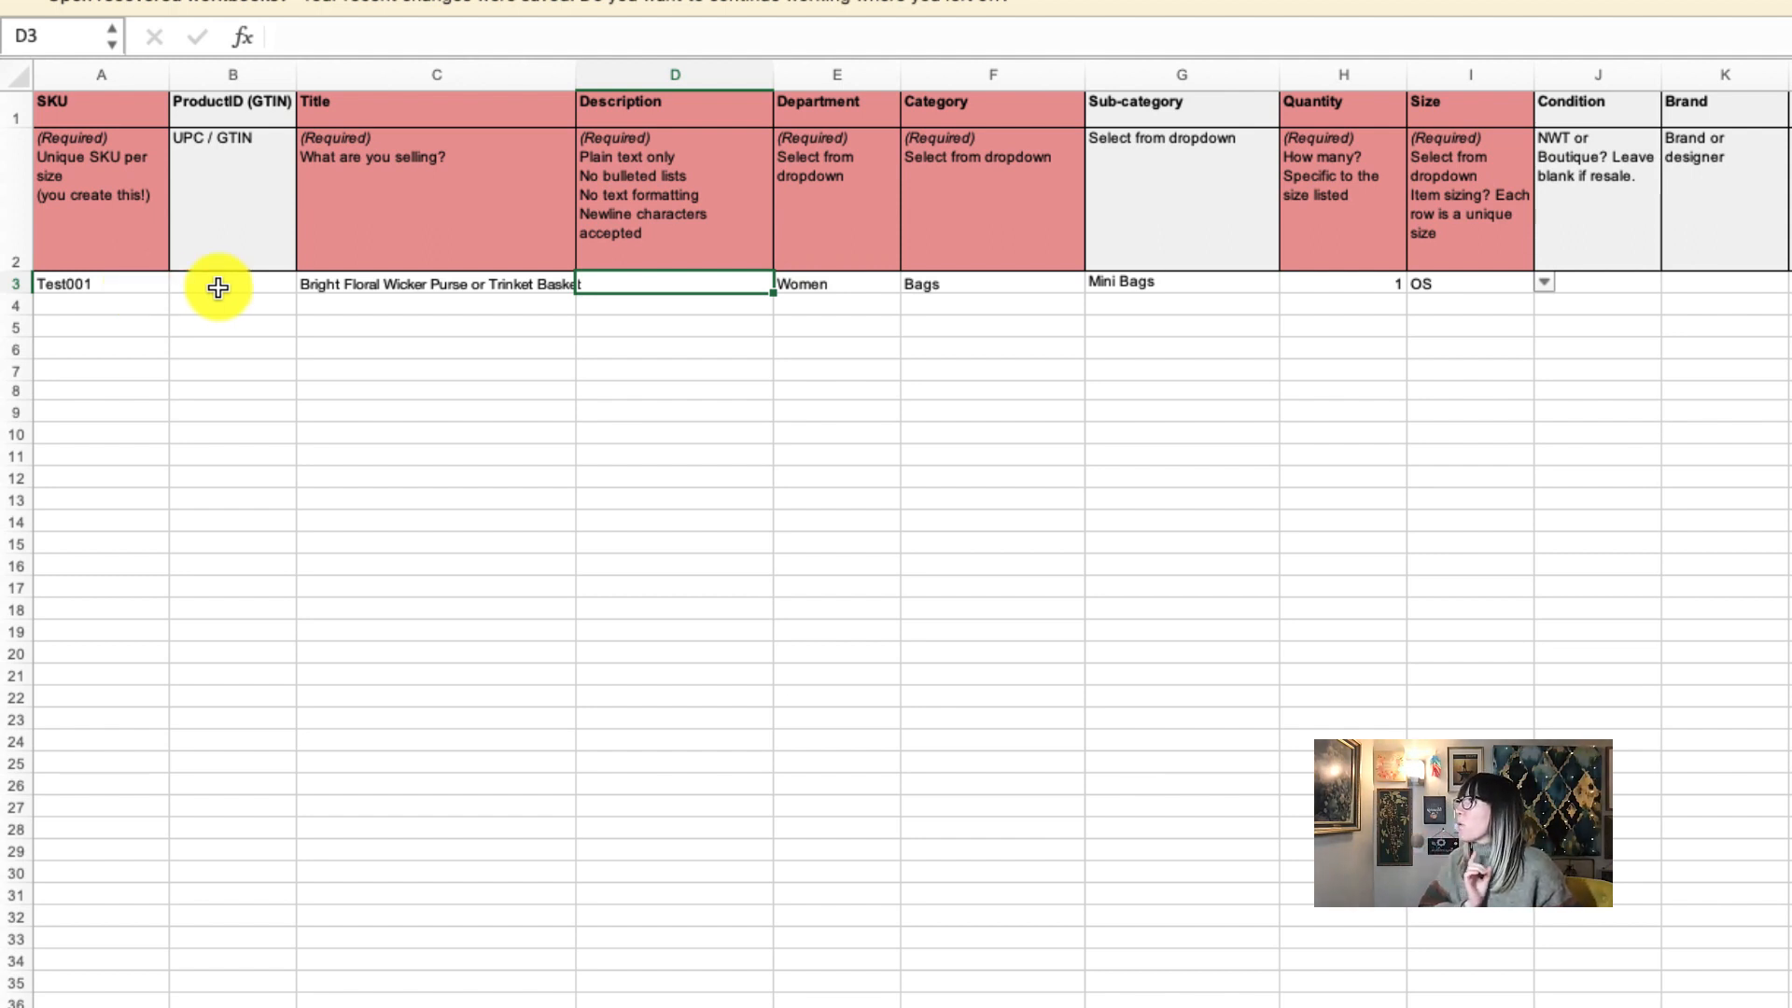
double_click(315, 282)
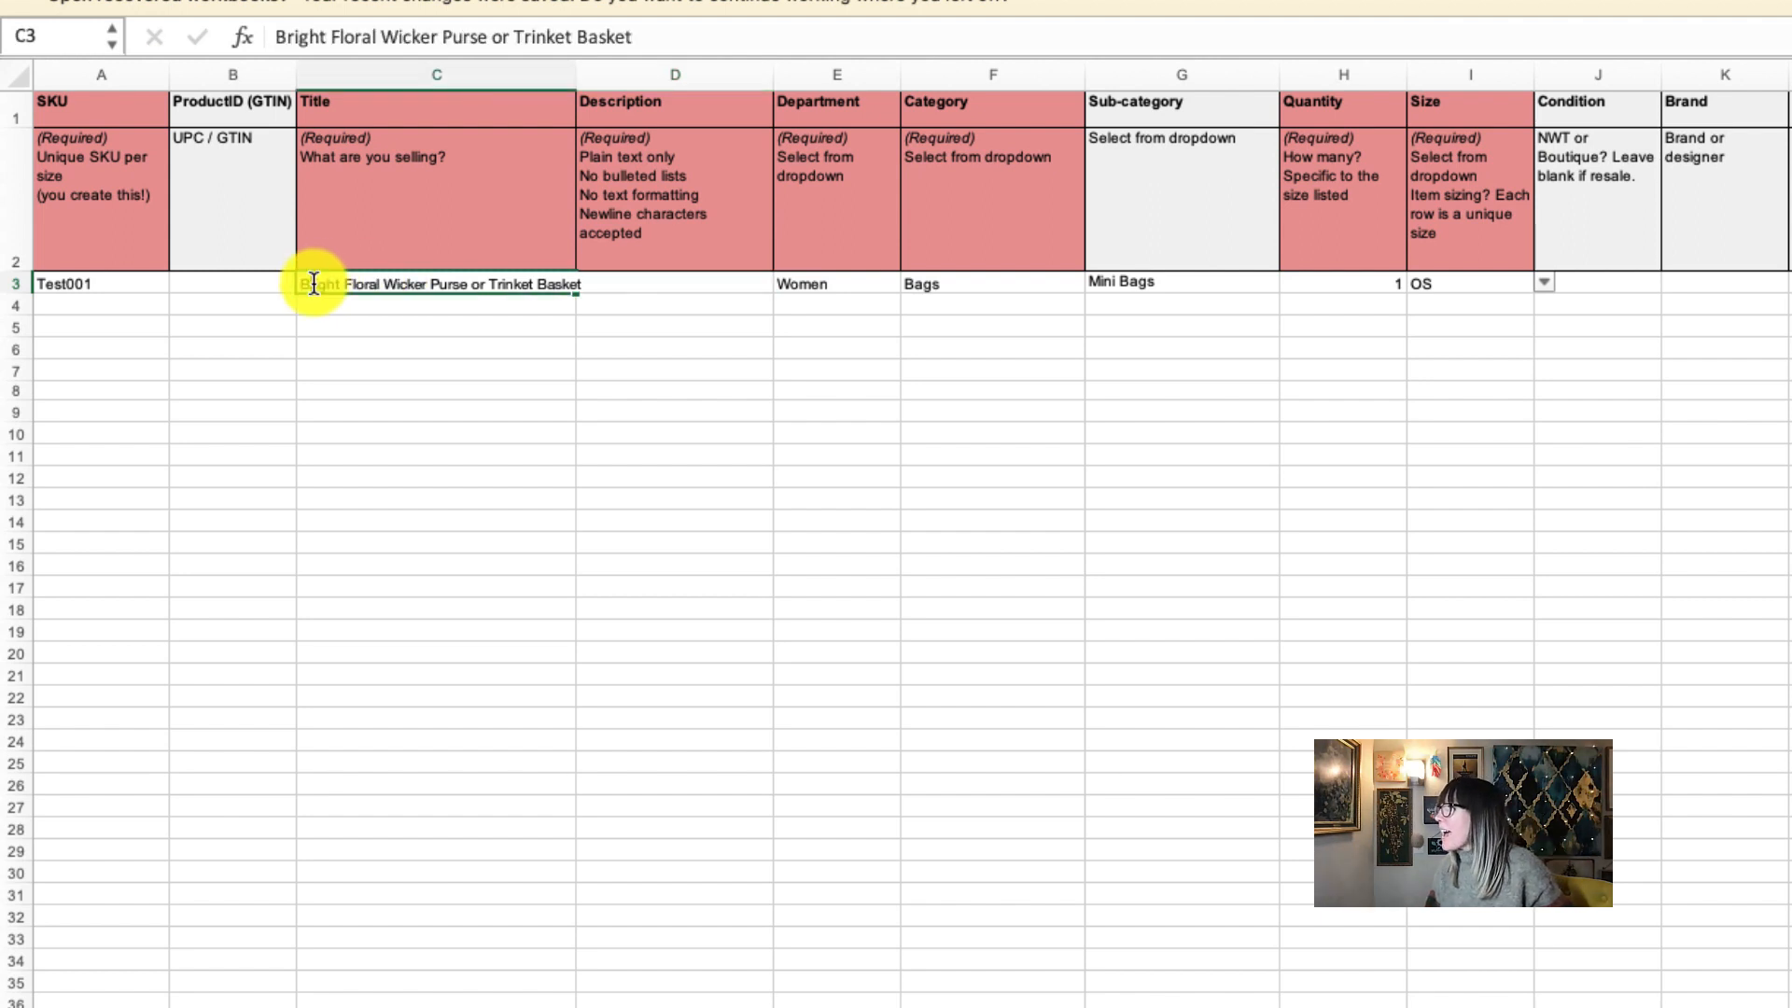
click(300, 284)
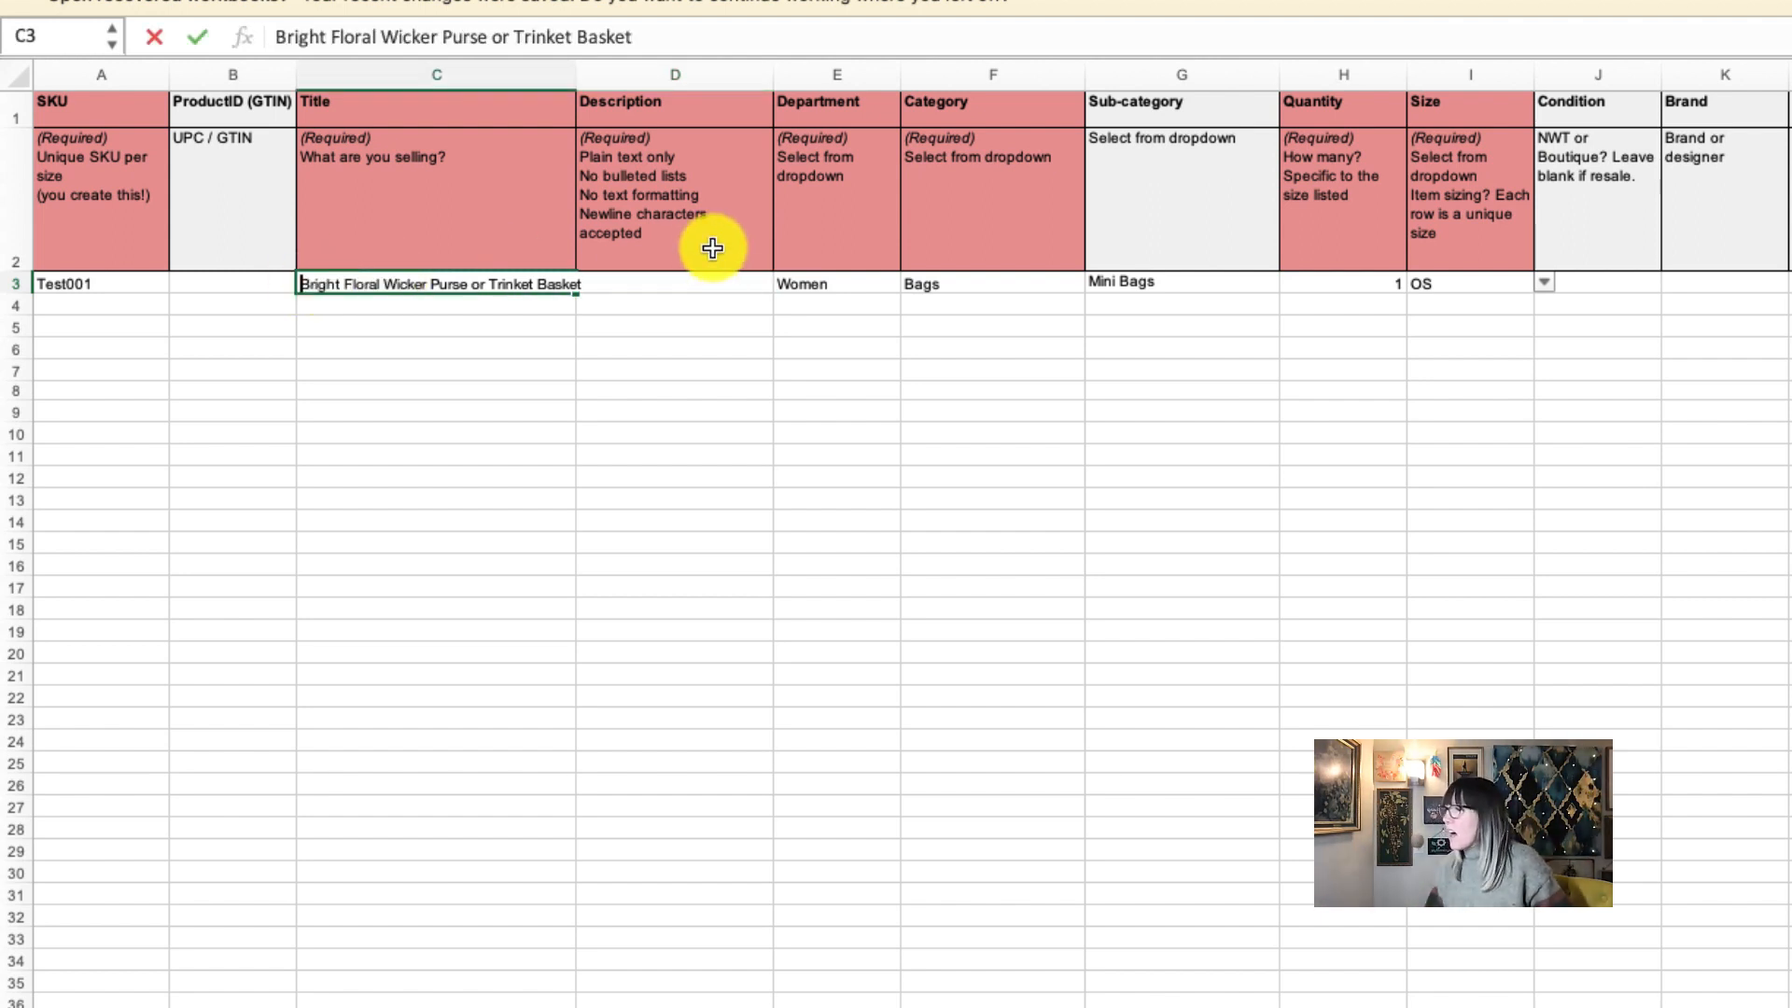
text(*)
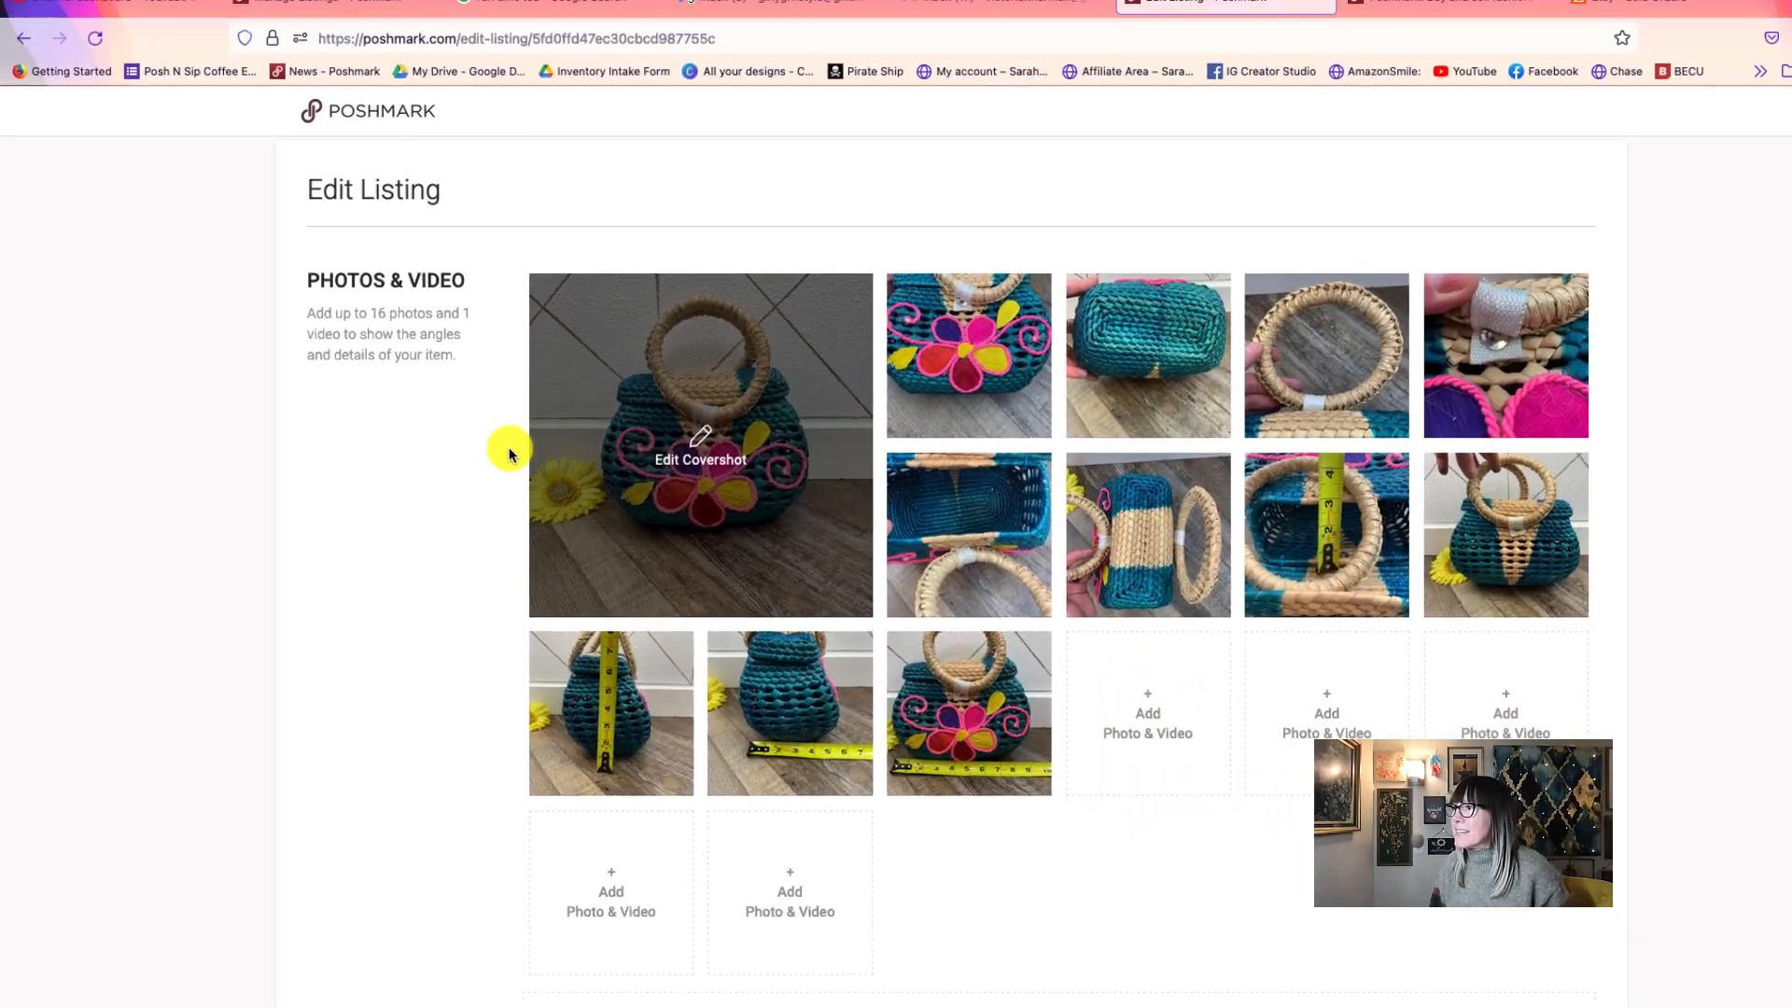
- Switch to the Bright Floral Wicker Purse or Trinket Basket listing in Poshmark and select its full description text
scroll(461, 448, down, 8)
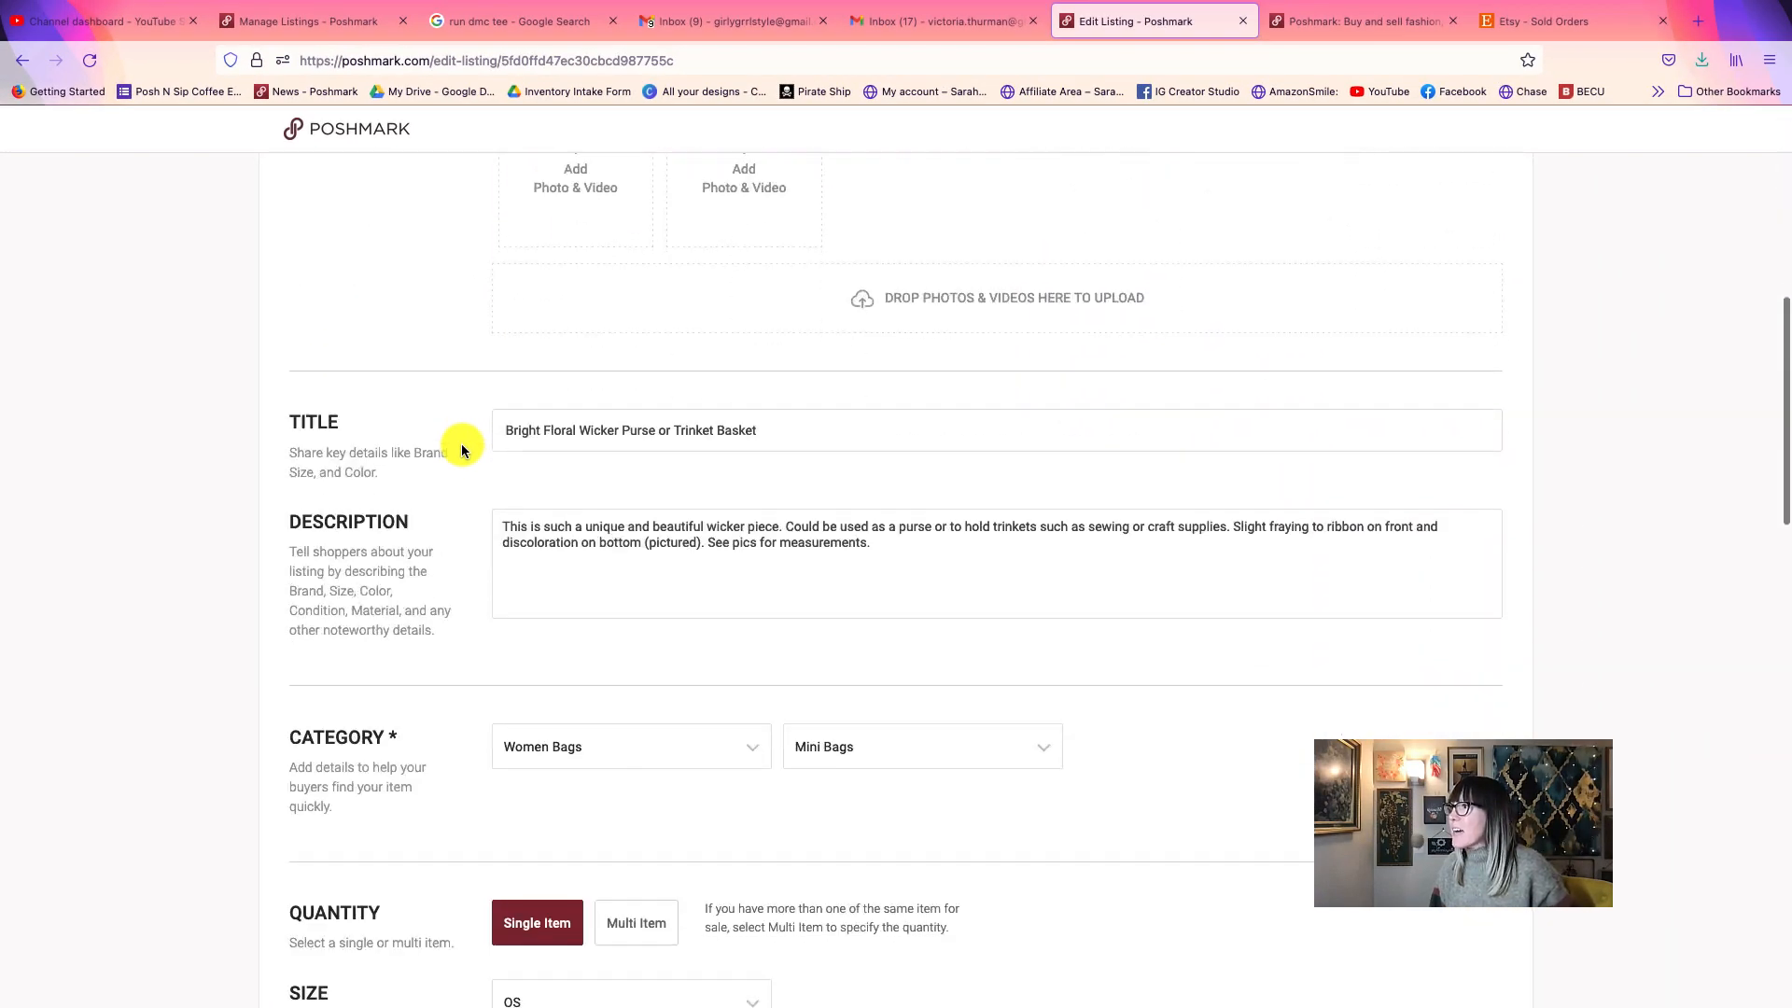
scroll(461, 444, down, 1)
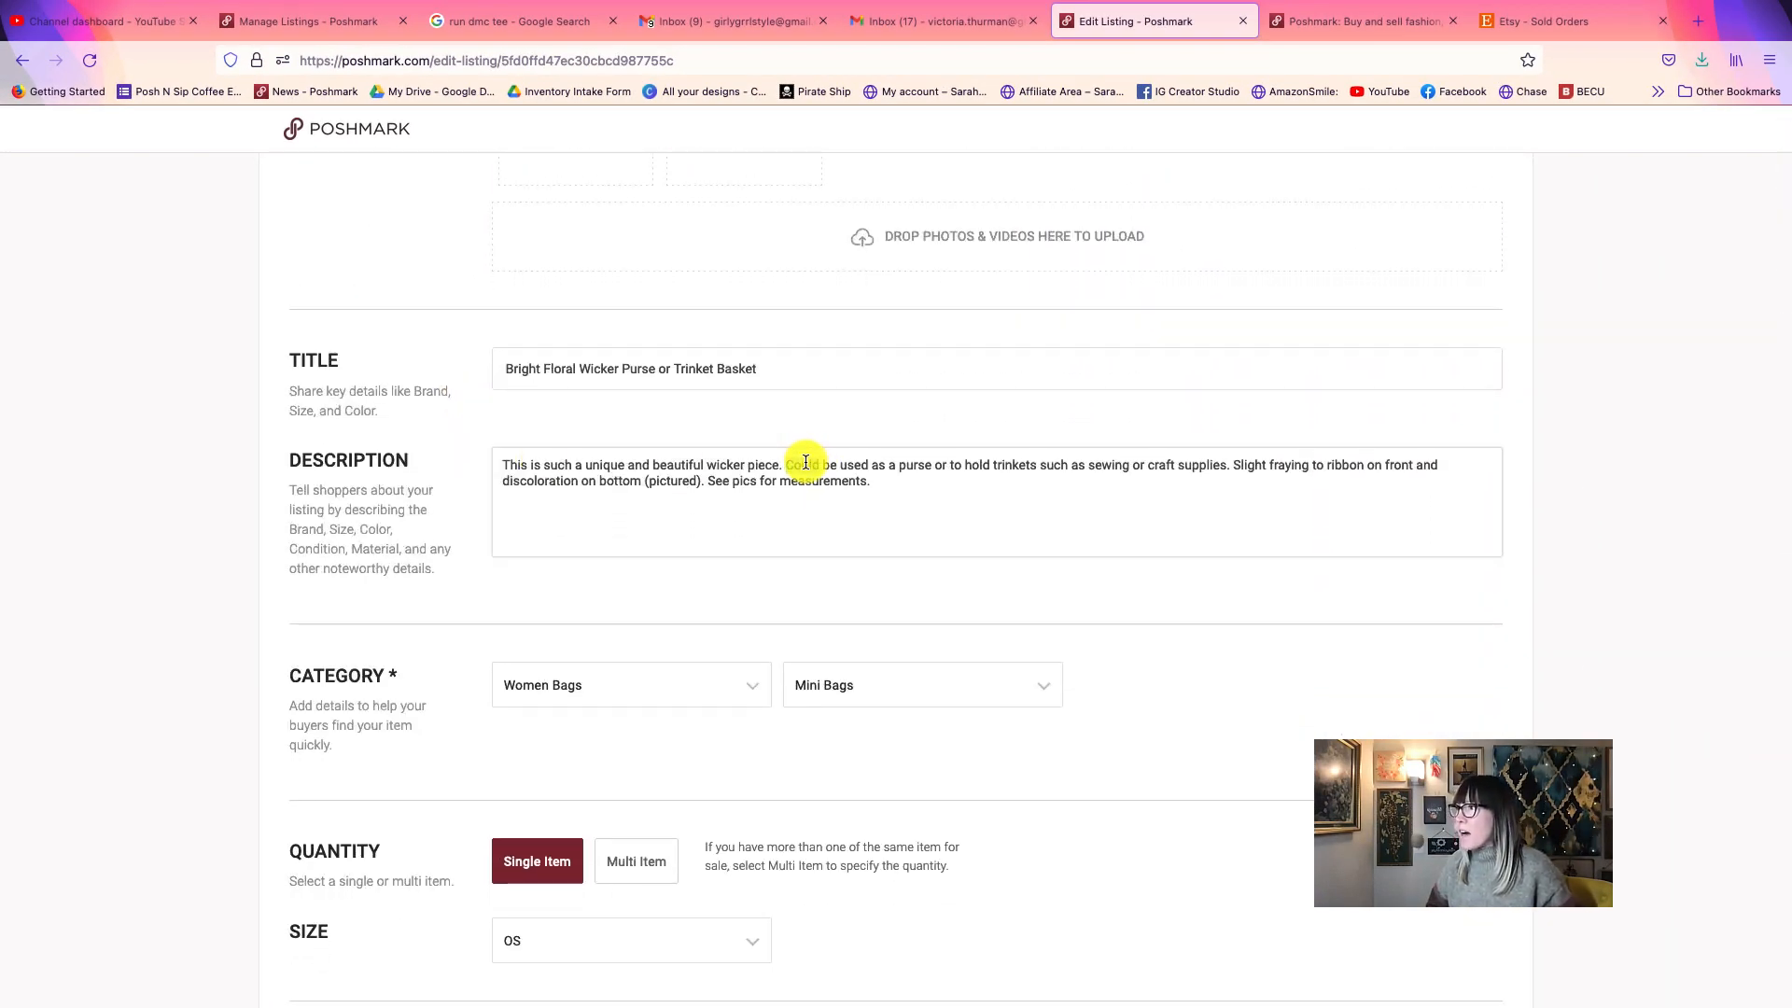
triple_click(805, 463)
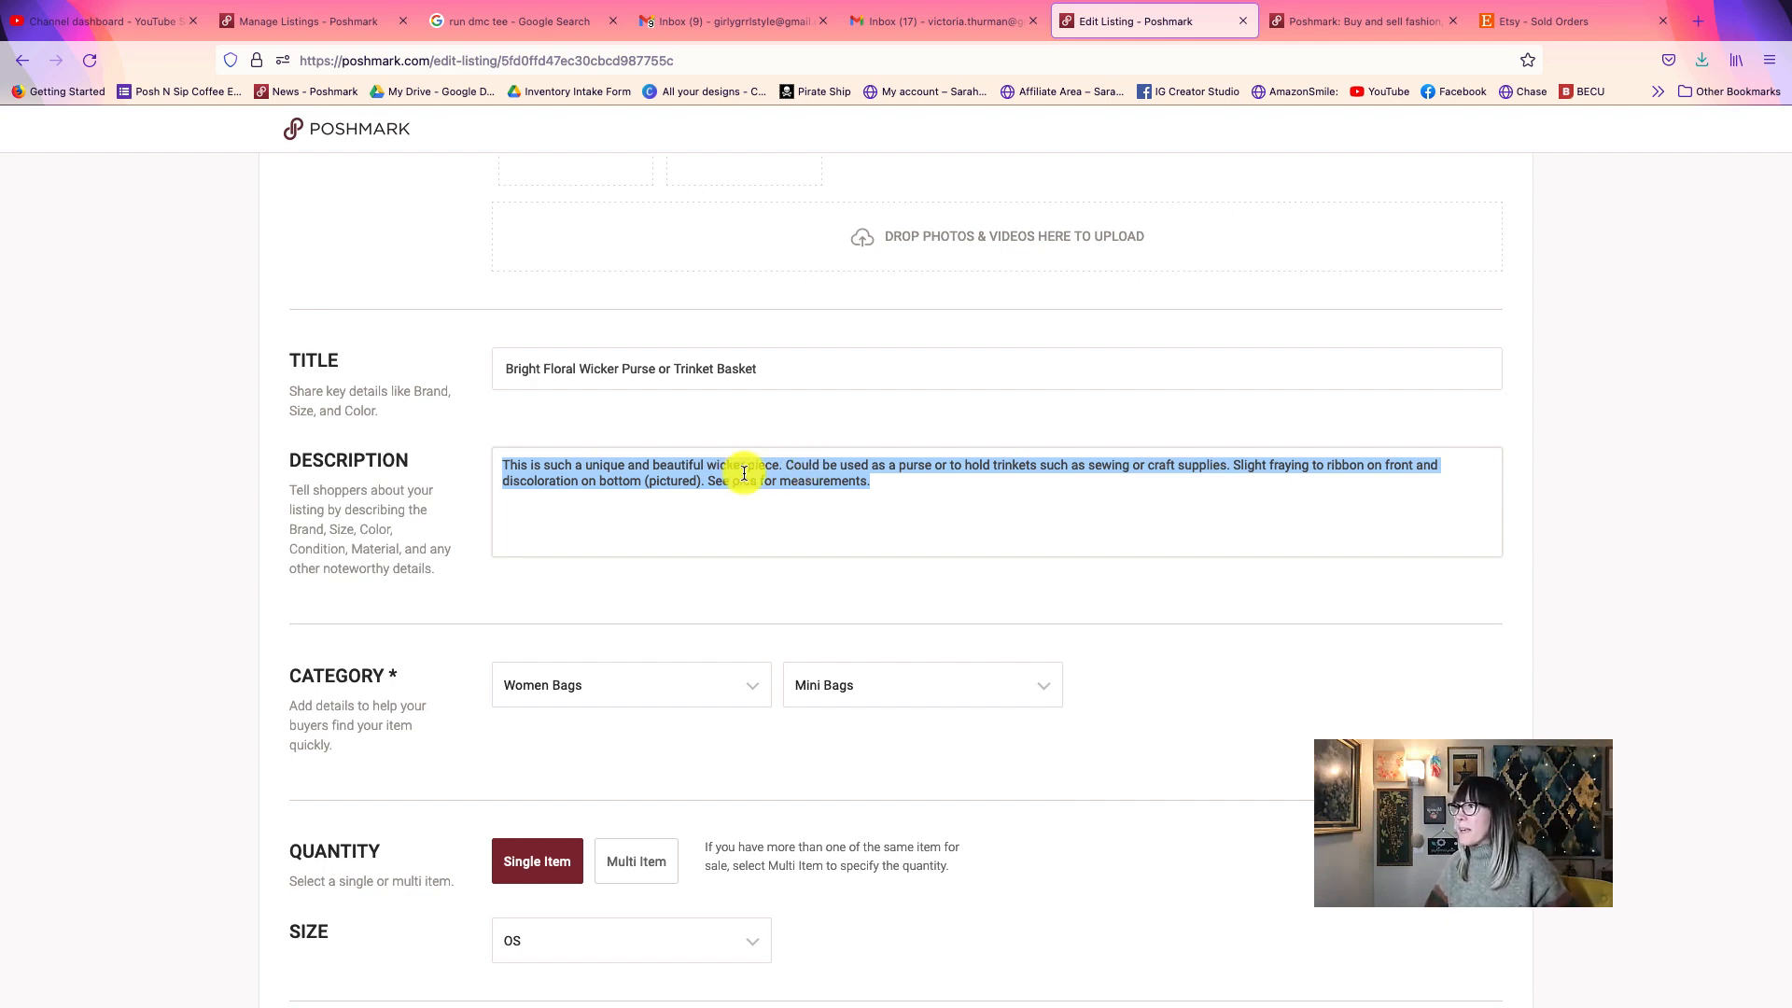
- Show the wicker purse listing's private additional details and set its Listing SKU to Test001
scroll(744, 473, down, 12)
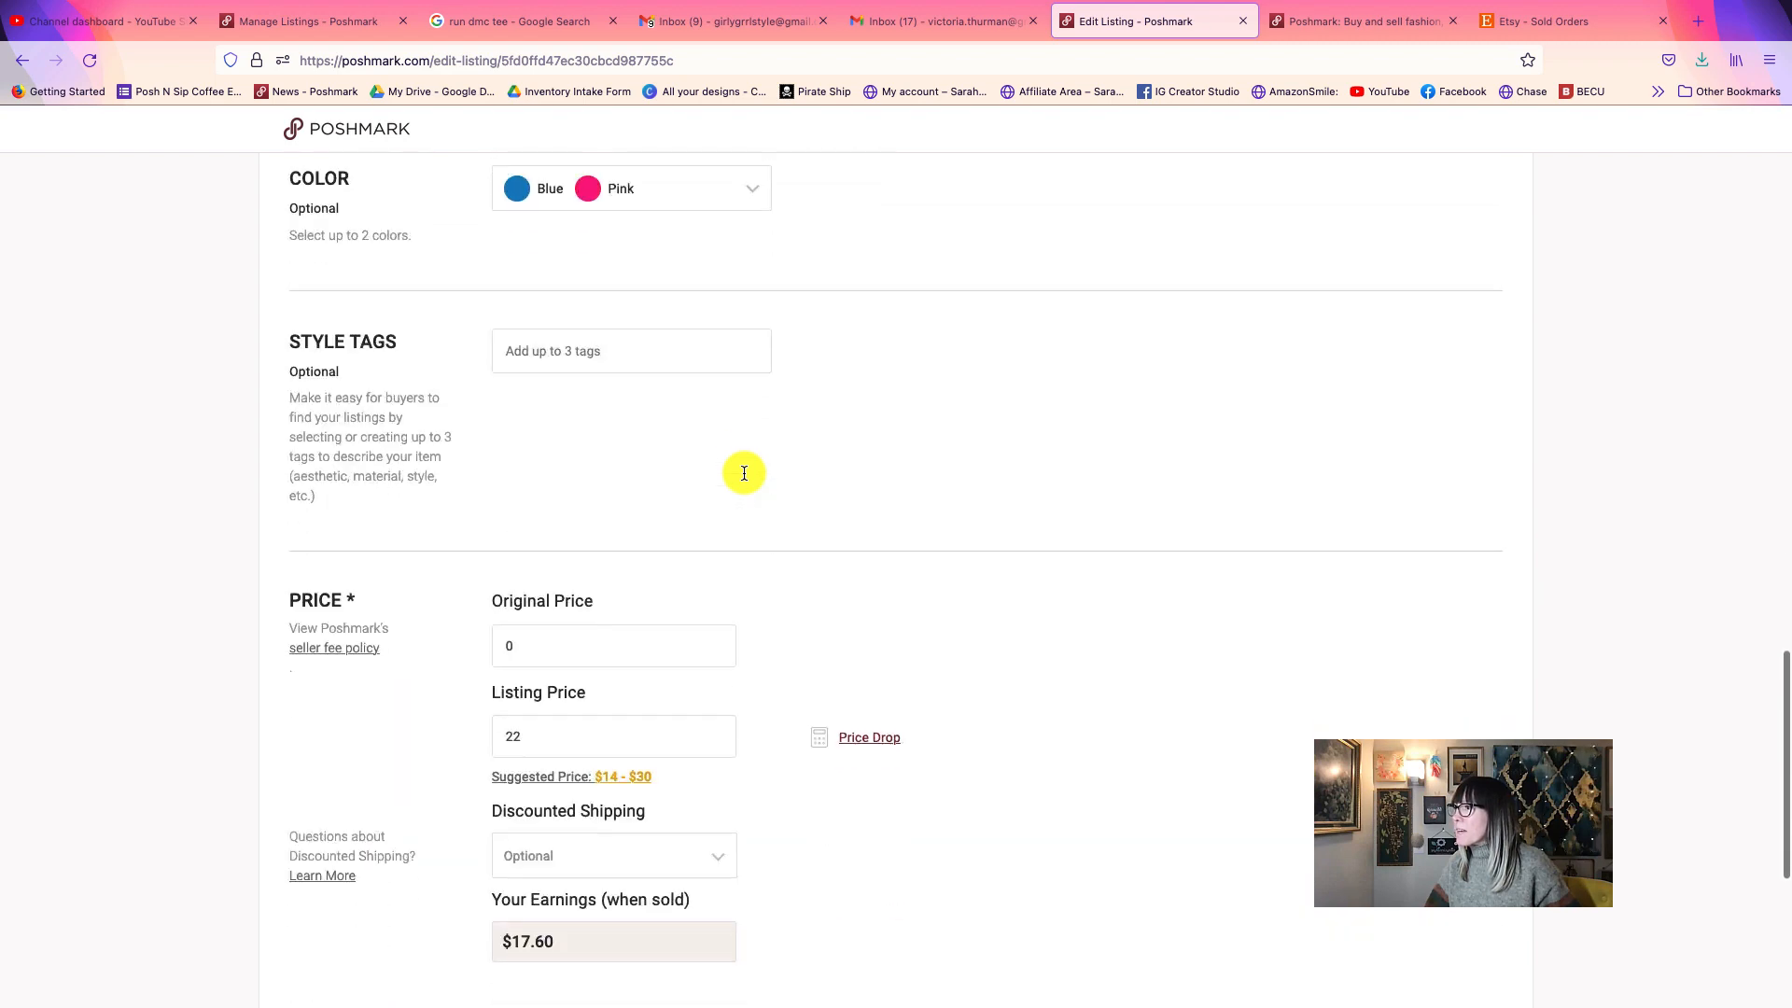
scroll(743, 473, down, 5)
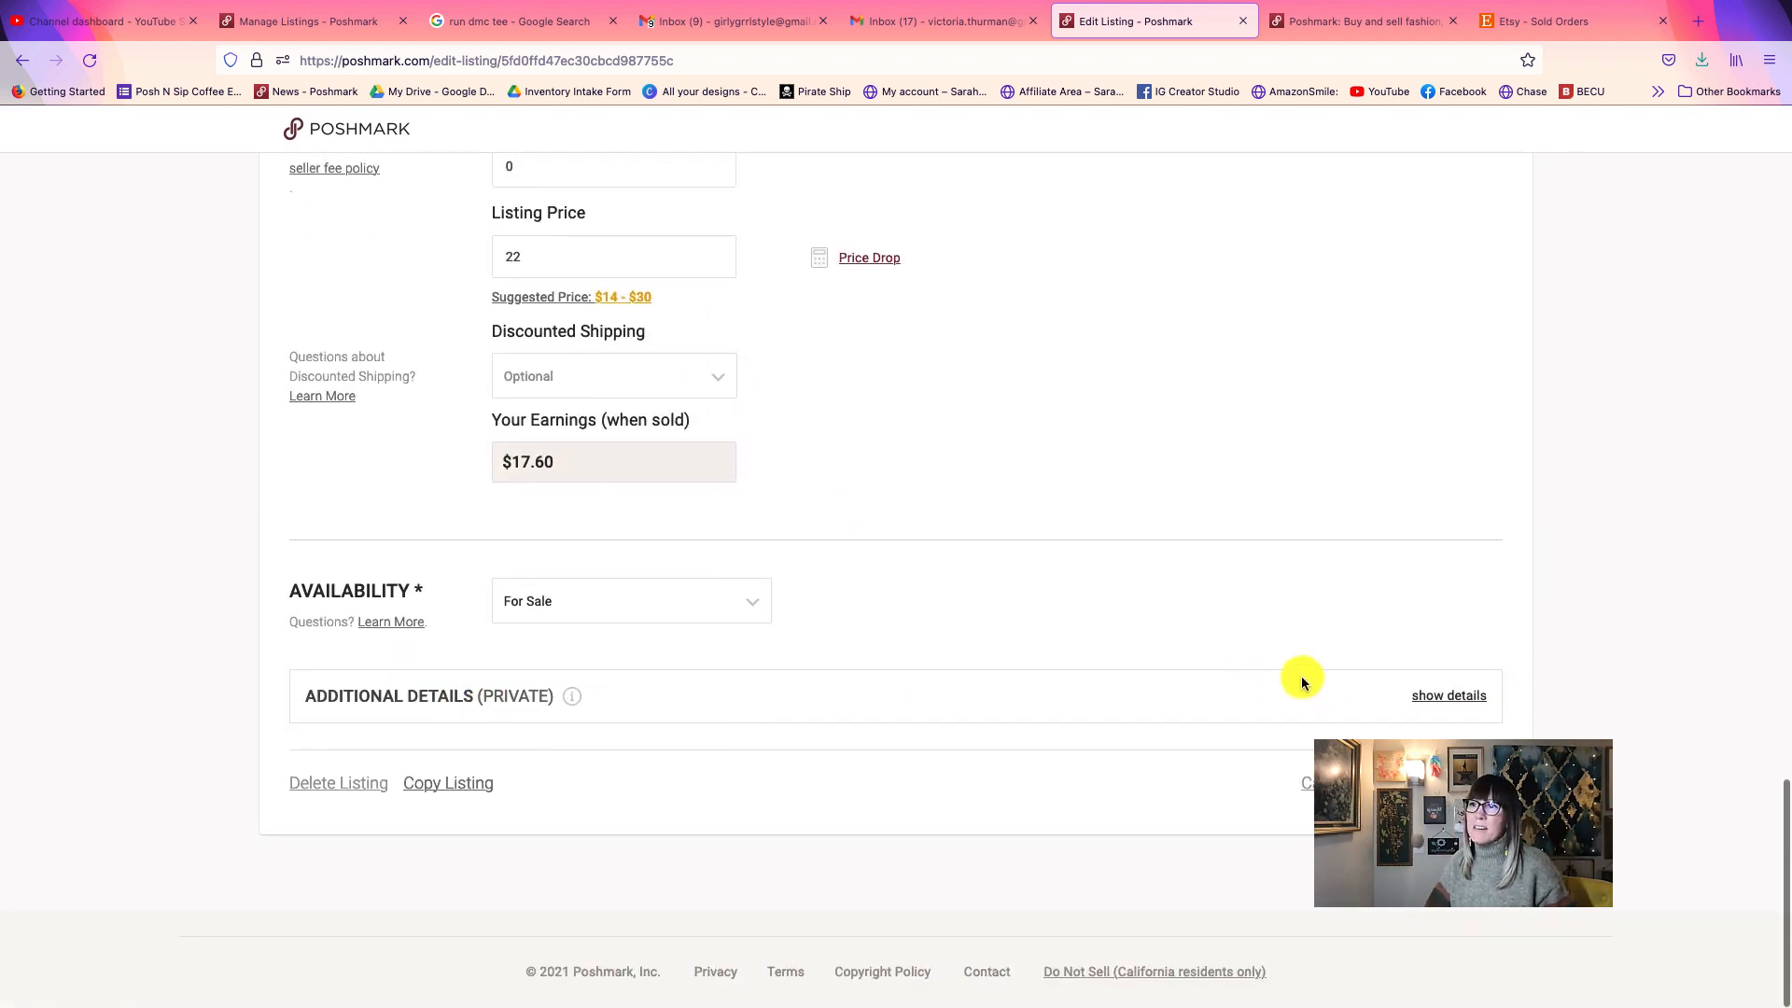
click(1456, 695)
scroll(996, 744, down, 2)
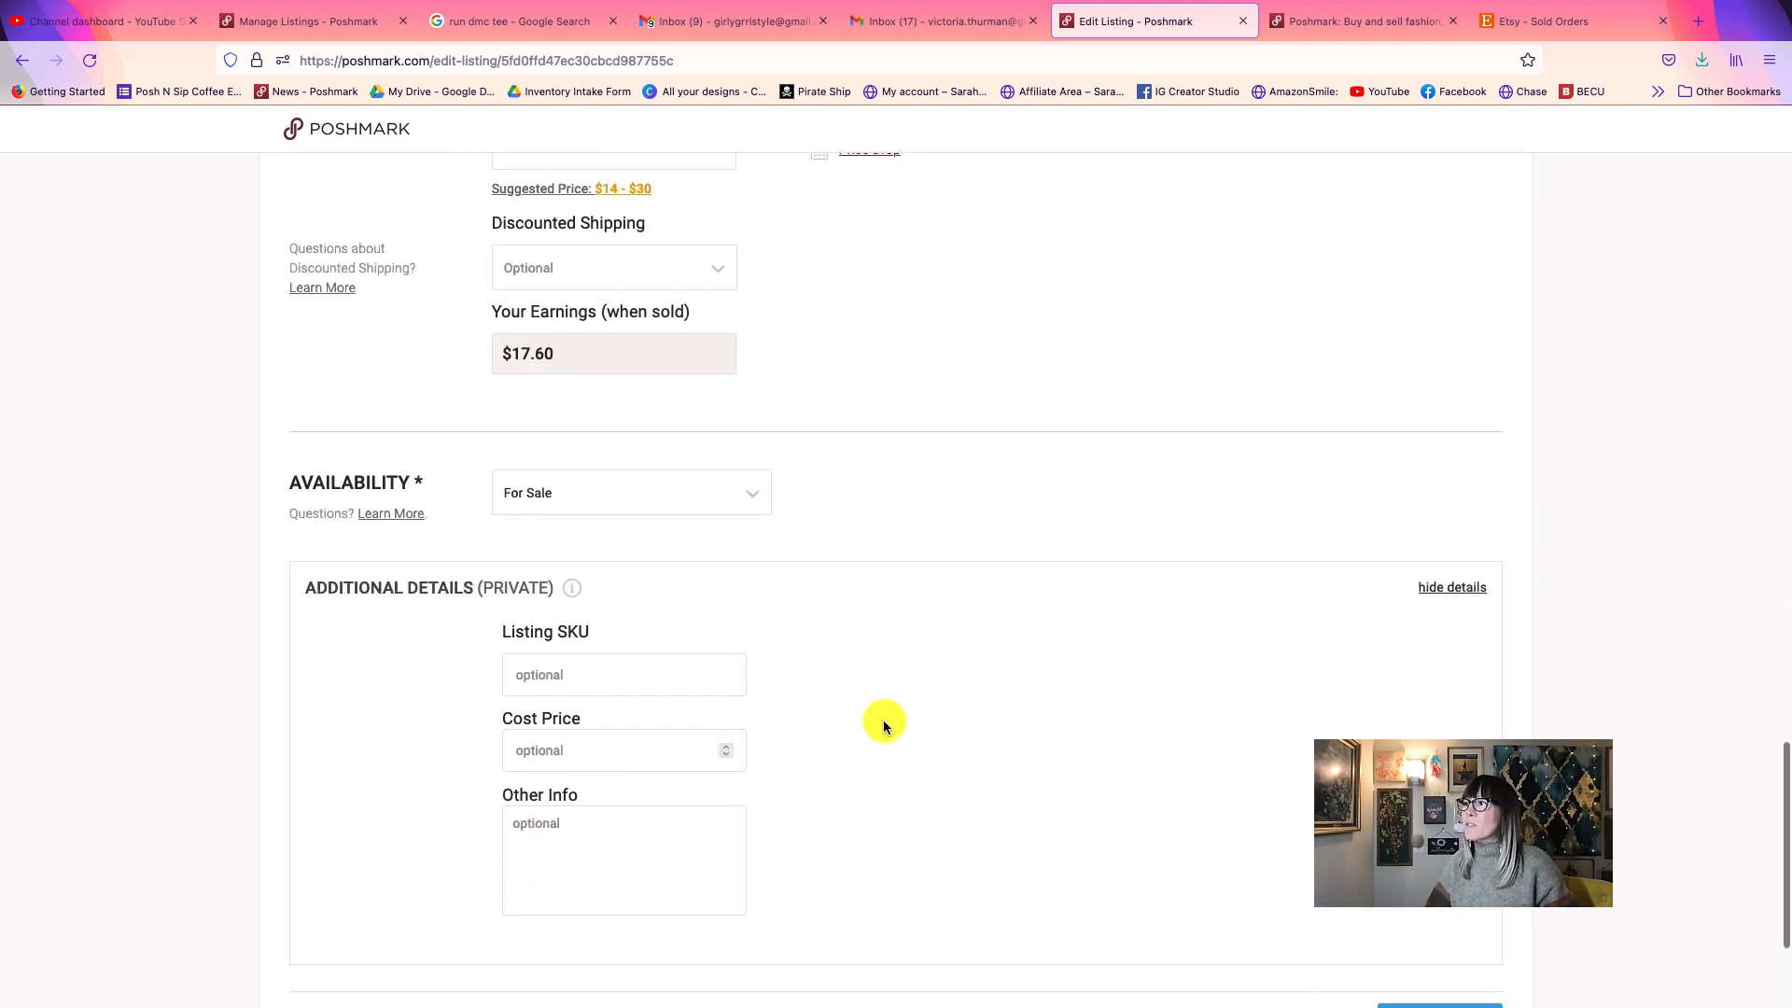
click(593, 677)
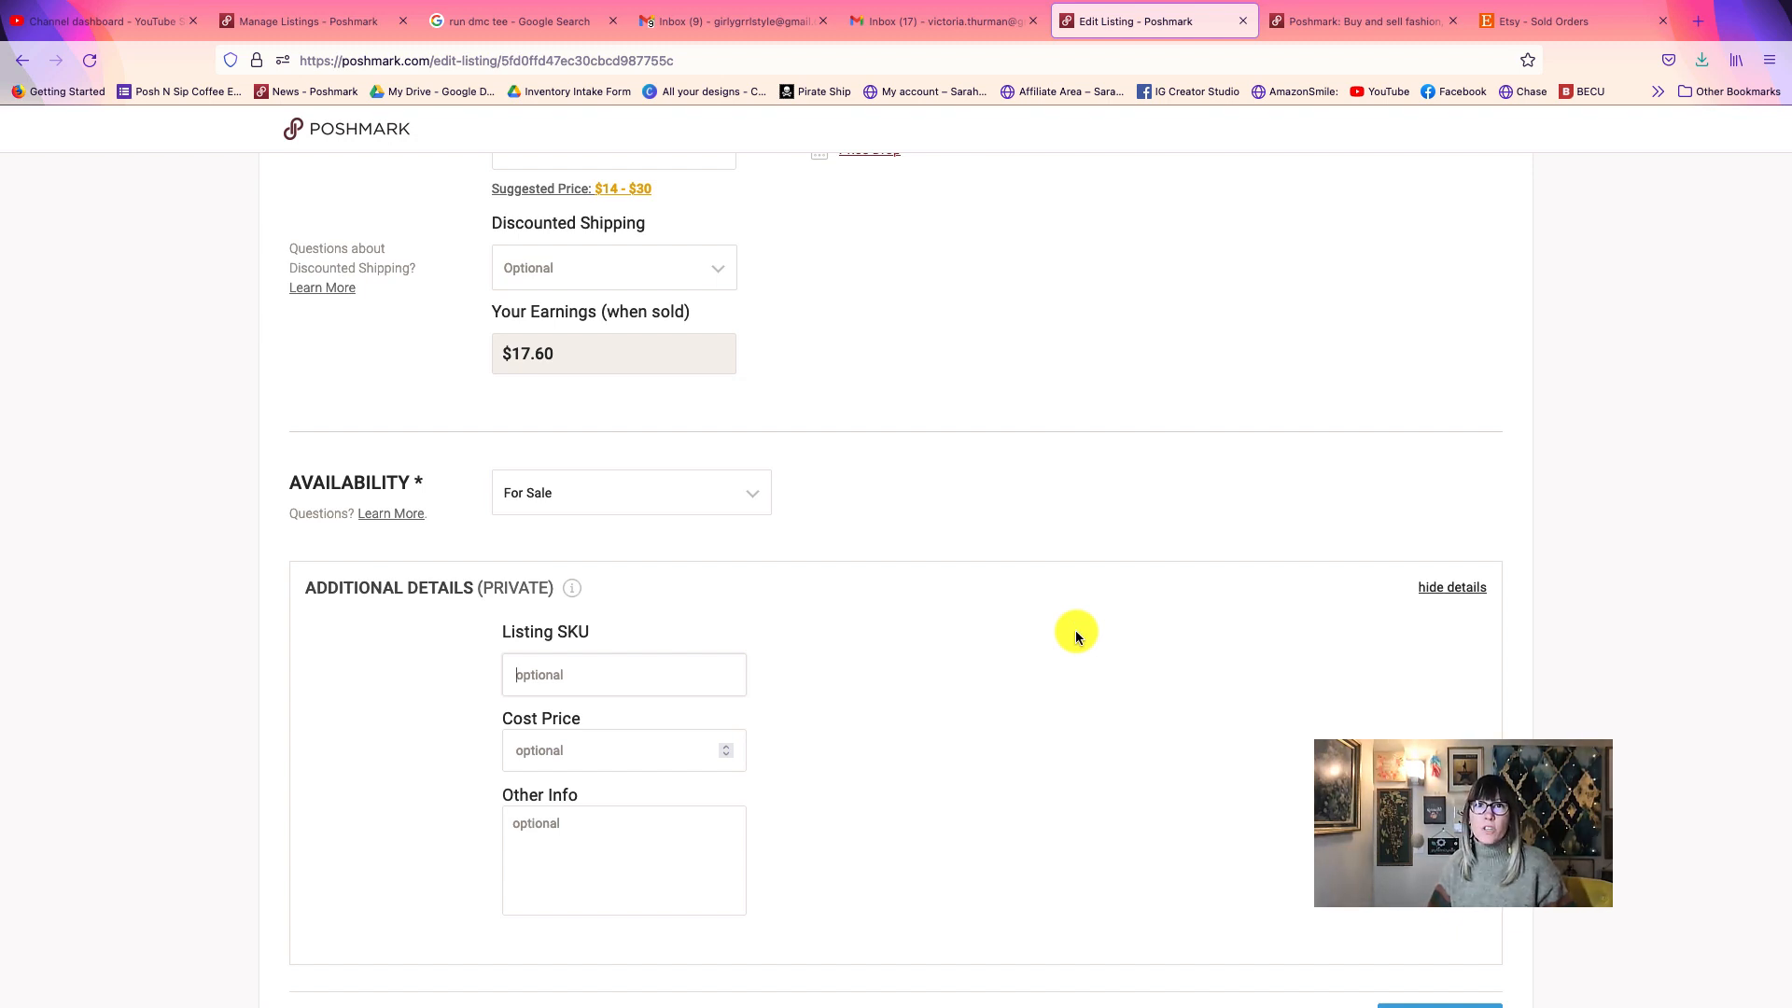
text(T)
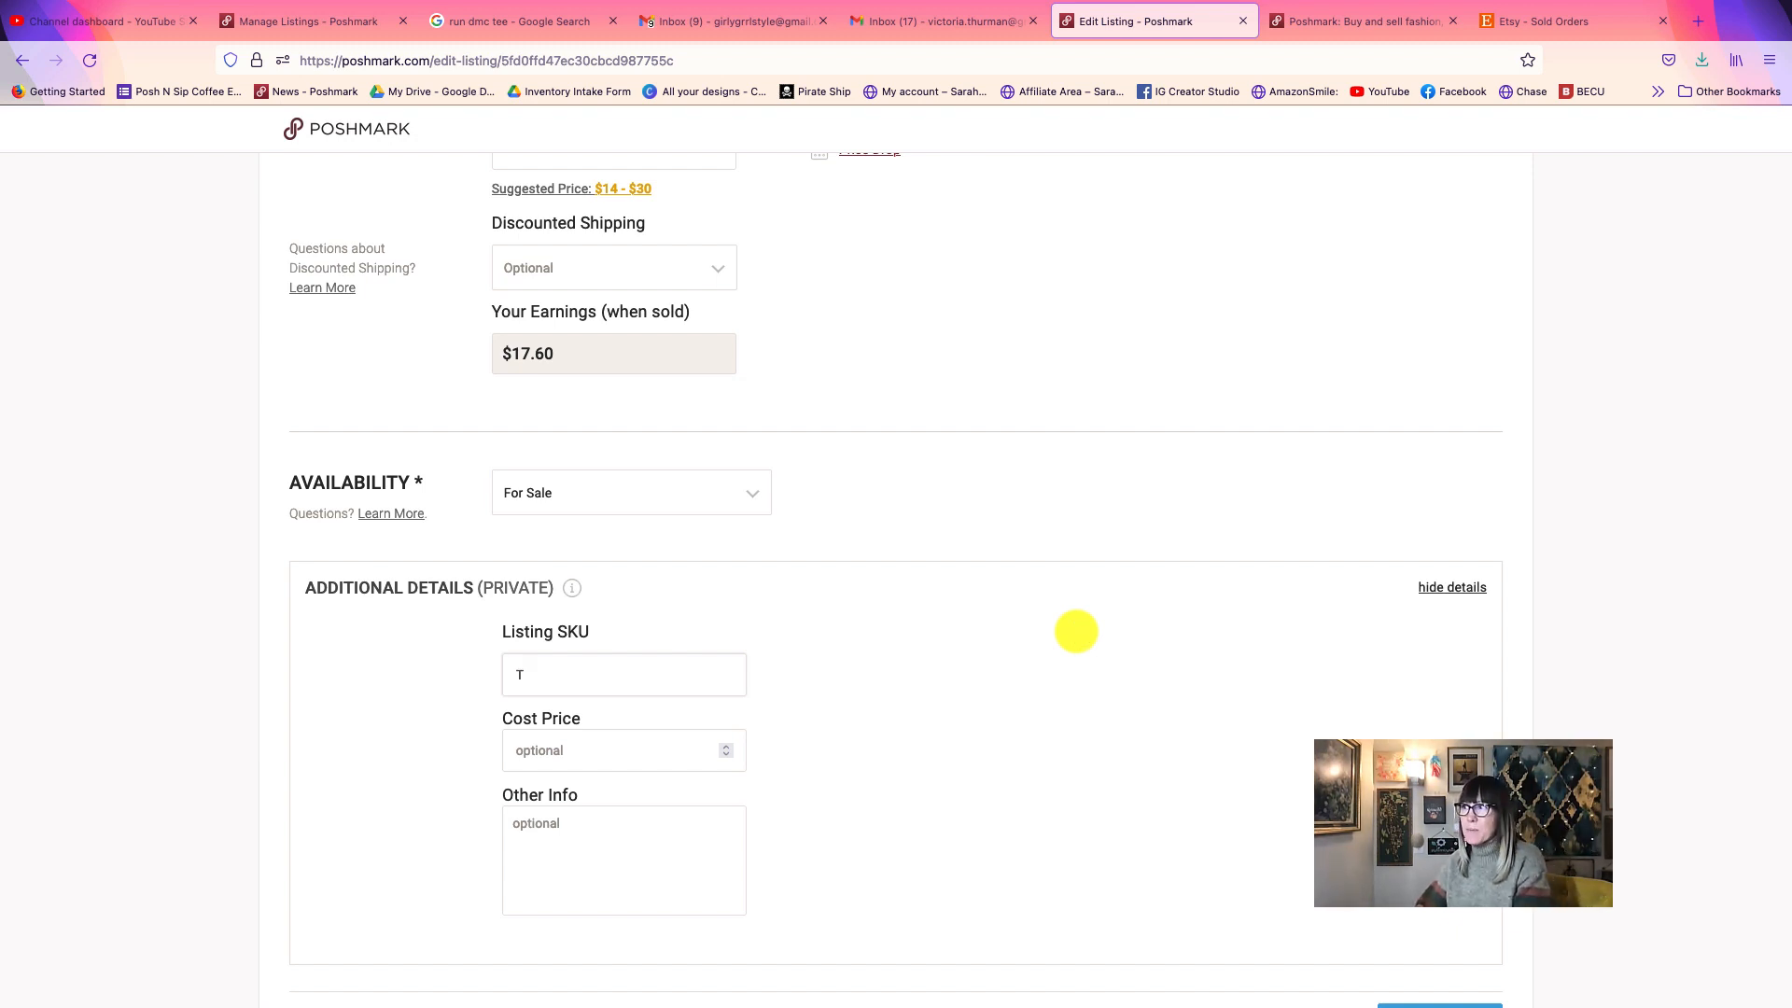
text(est001)
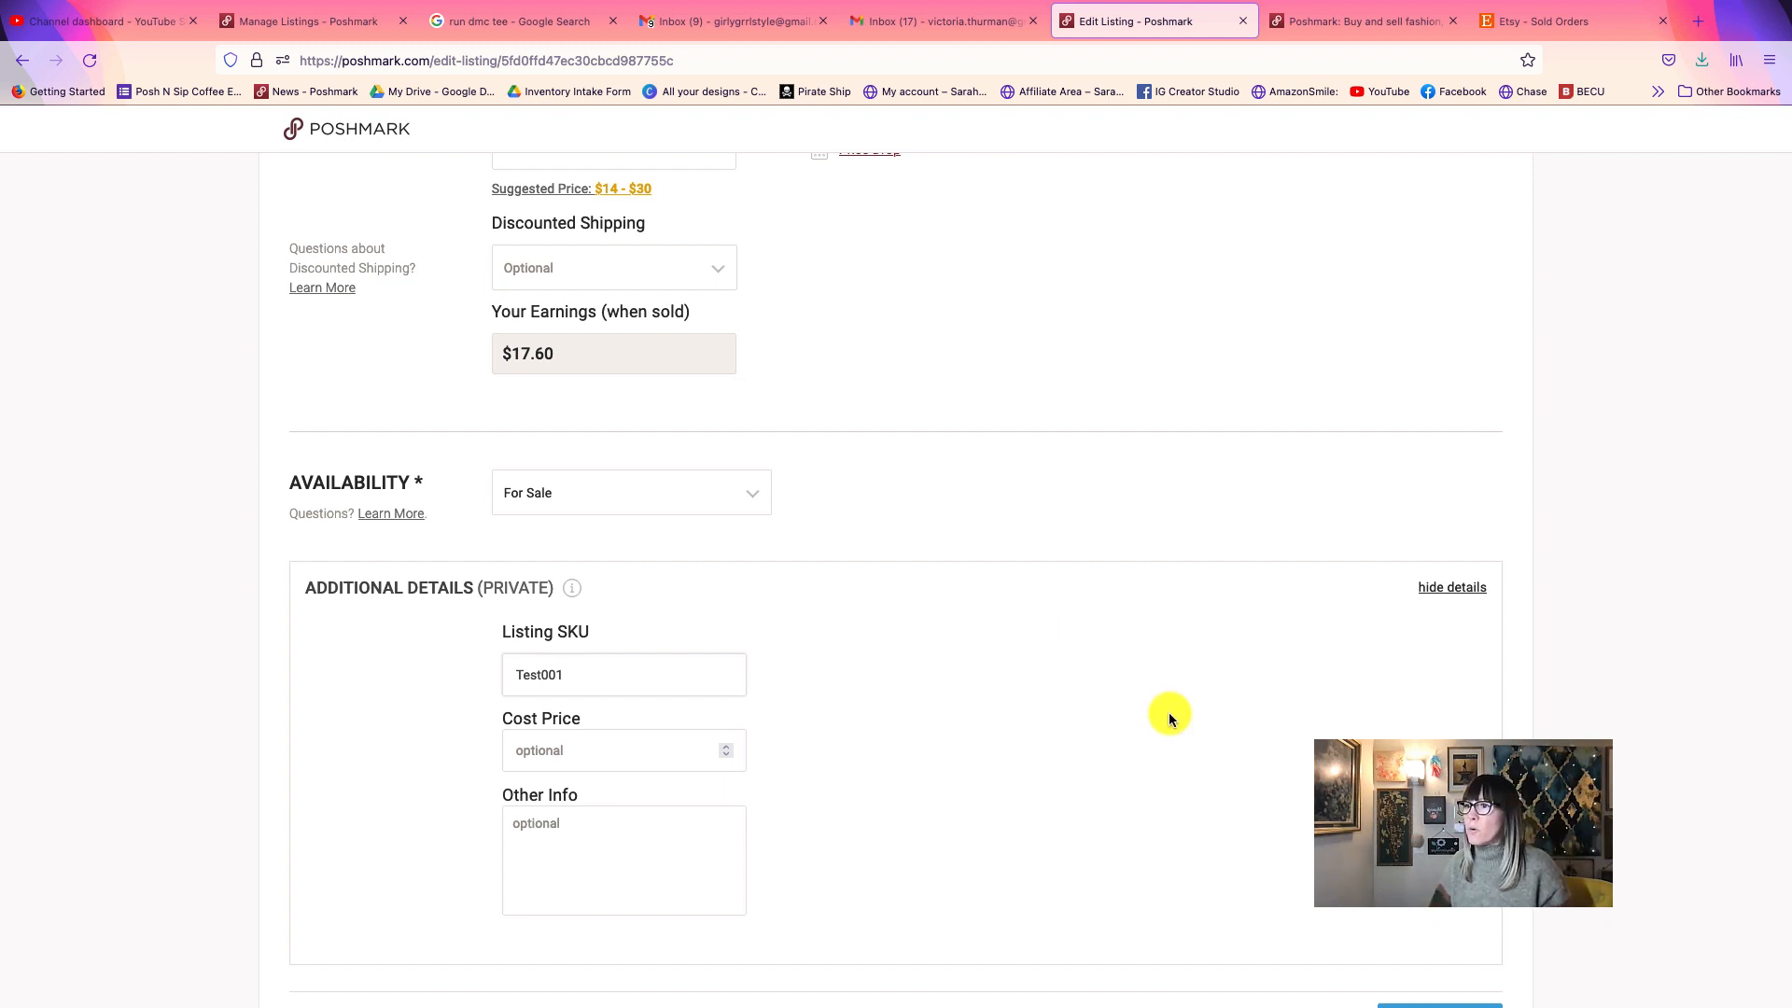
- Turn off Pinterest, Facebook and Twitter sharing for the wicker purse listing and save its update
scroll(1170, 717, down, 2)
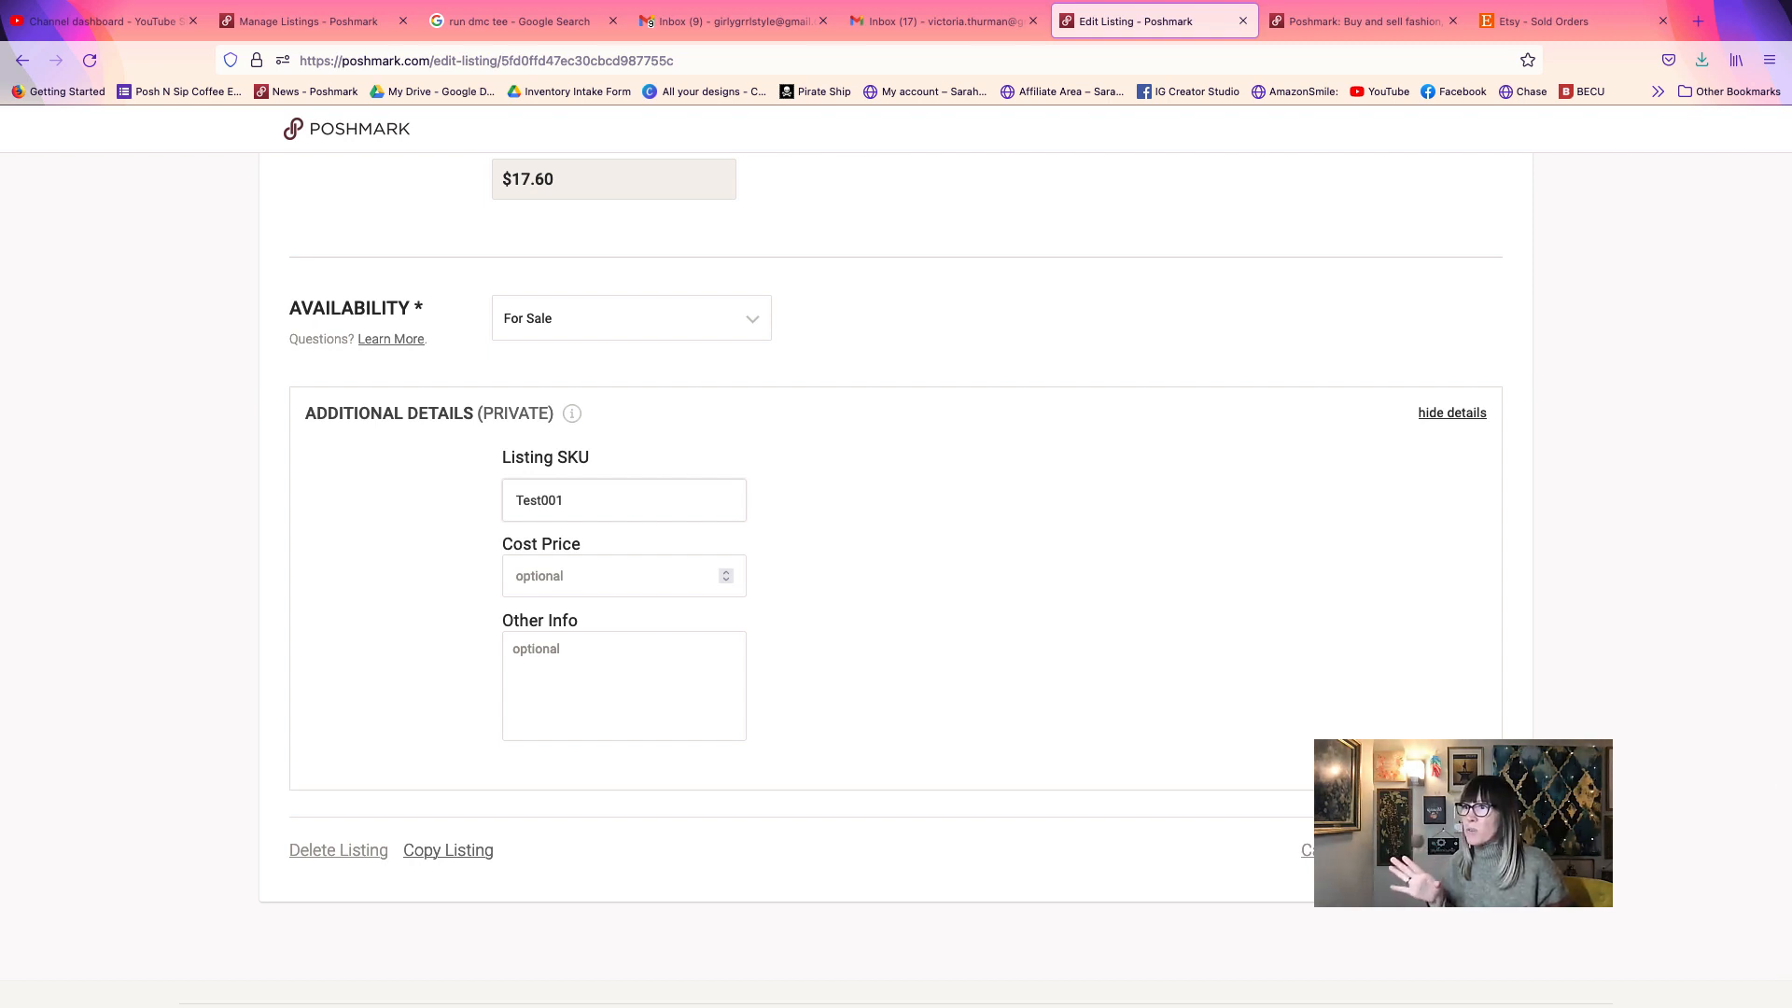
click(1442, 850)
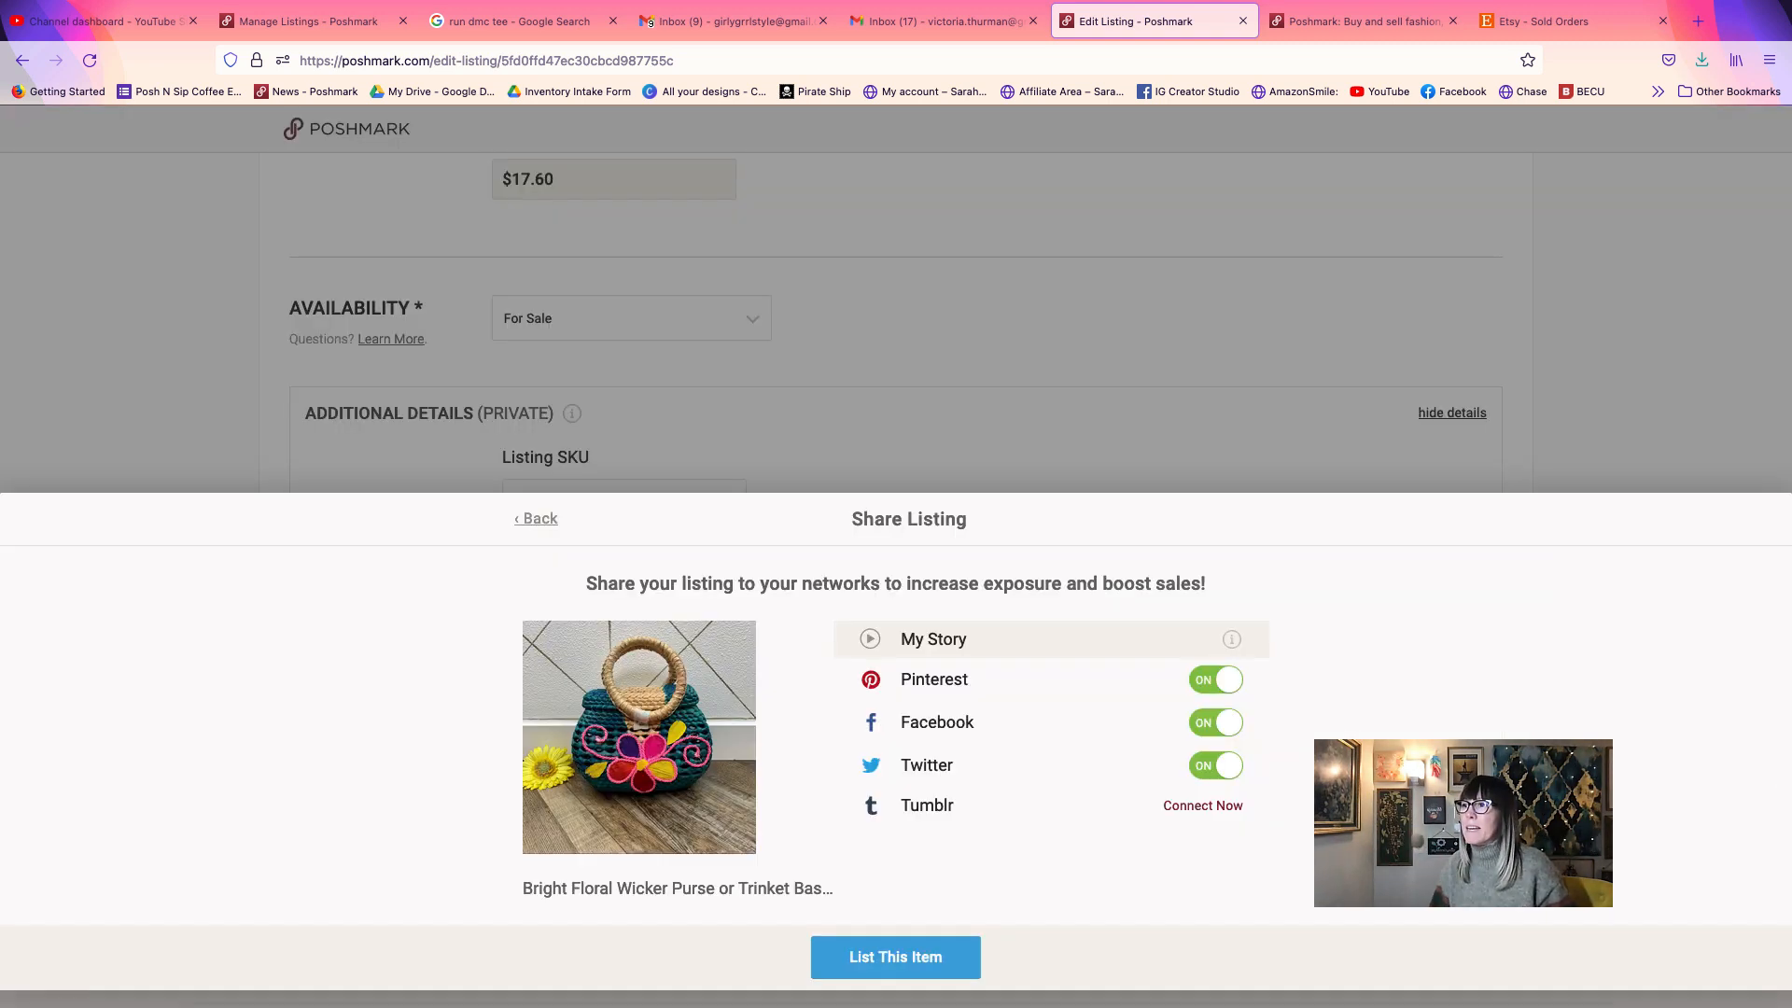
click(1190, 684)
click(1212, 720)
click(1211, 765)
click(900, 954)
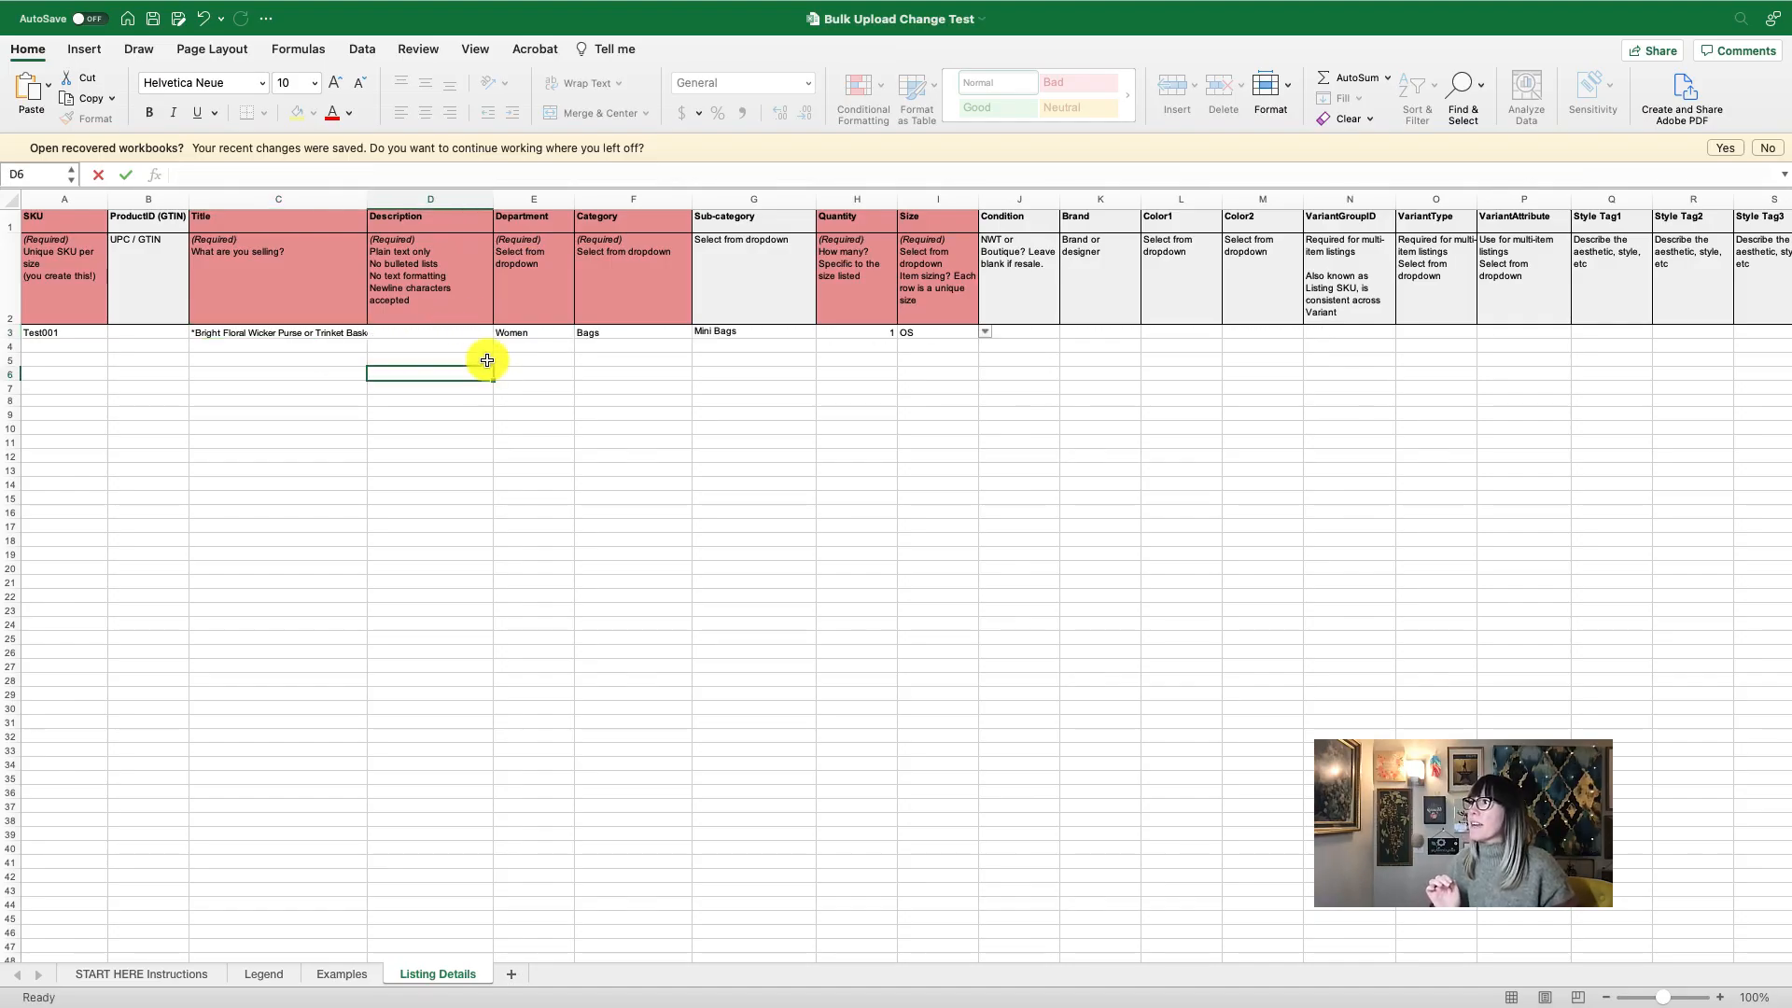
- Switch to the Excel template and, in the Test001 row, paste the copied description and set the original price to 0
click(468, 333)
key(super+v)
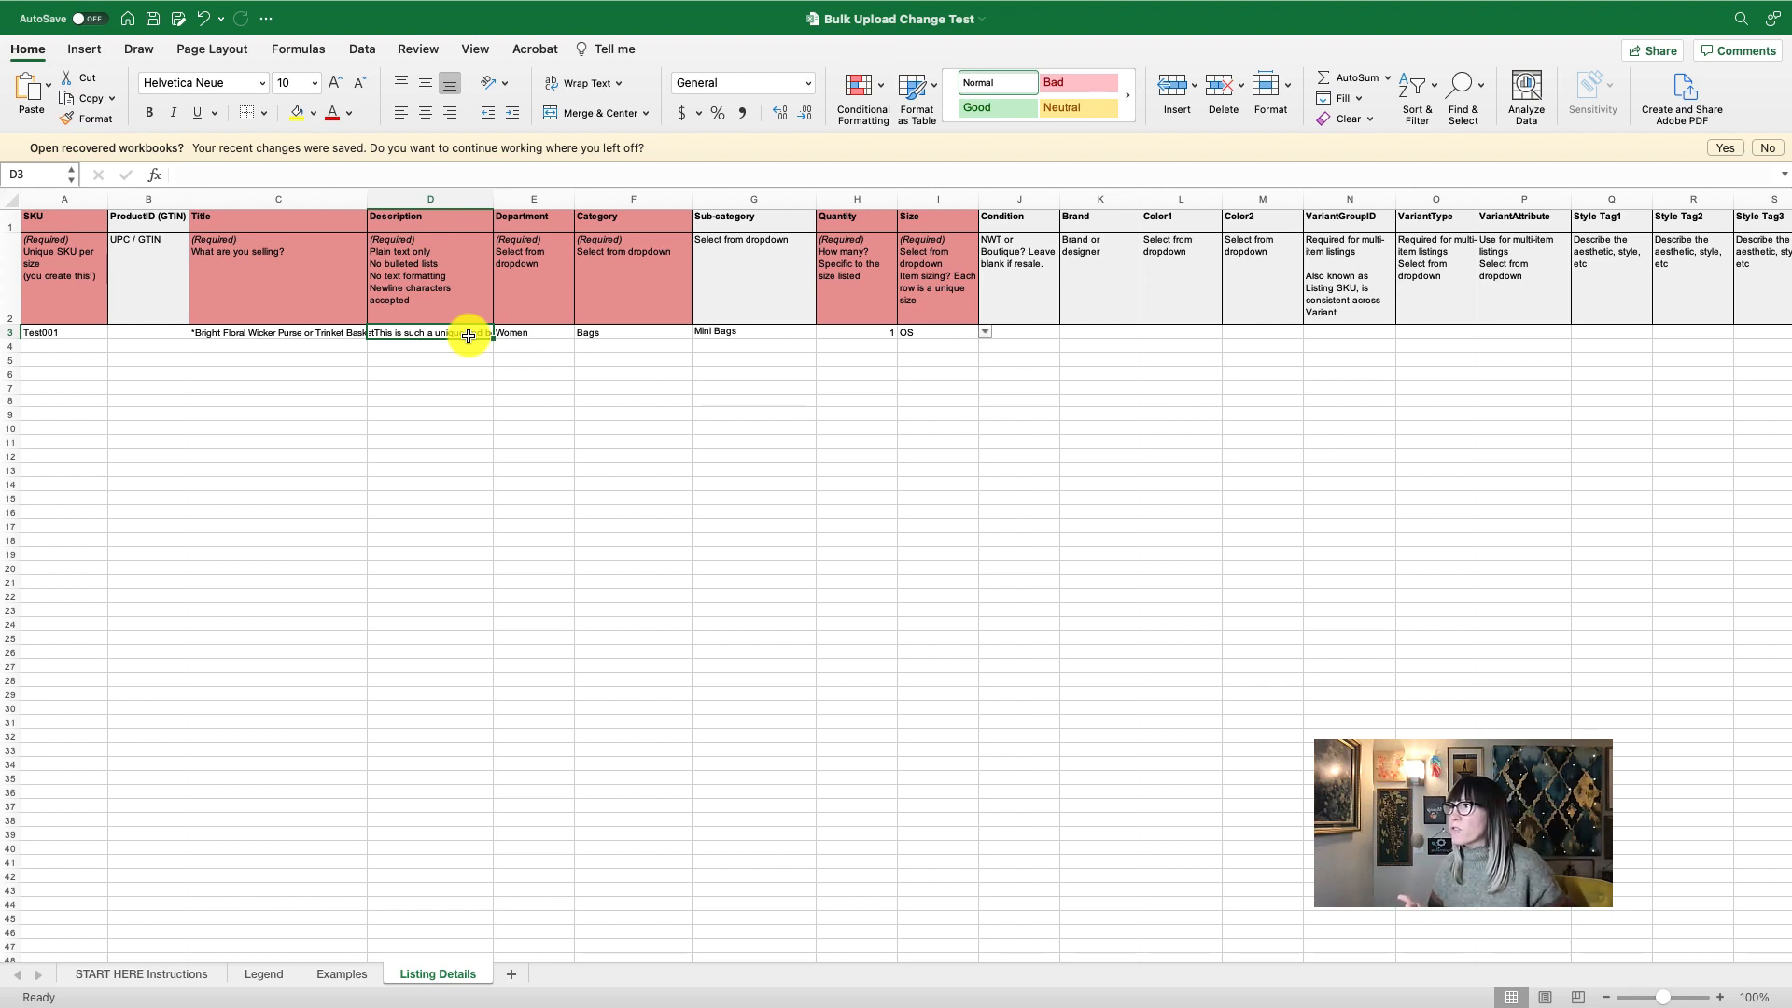
scroll(1101, 335, right, 3)
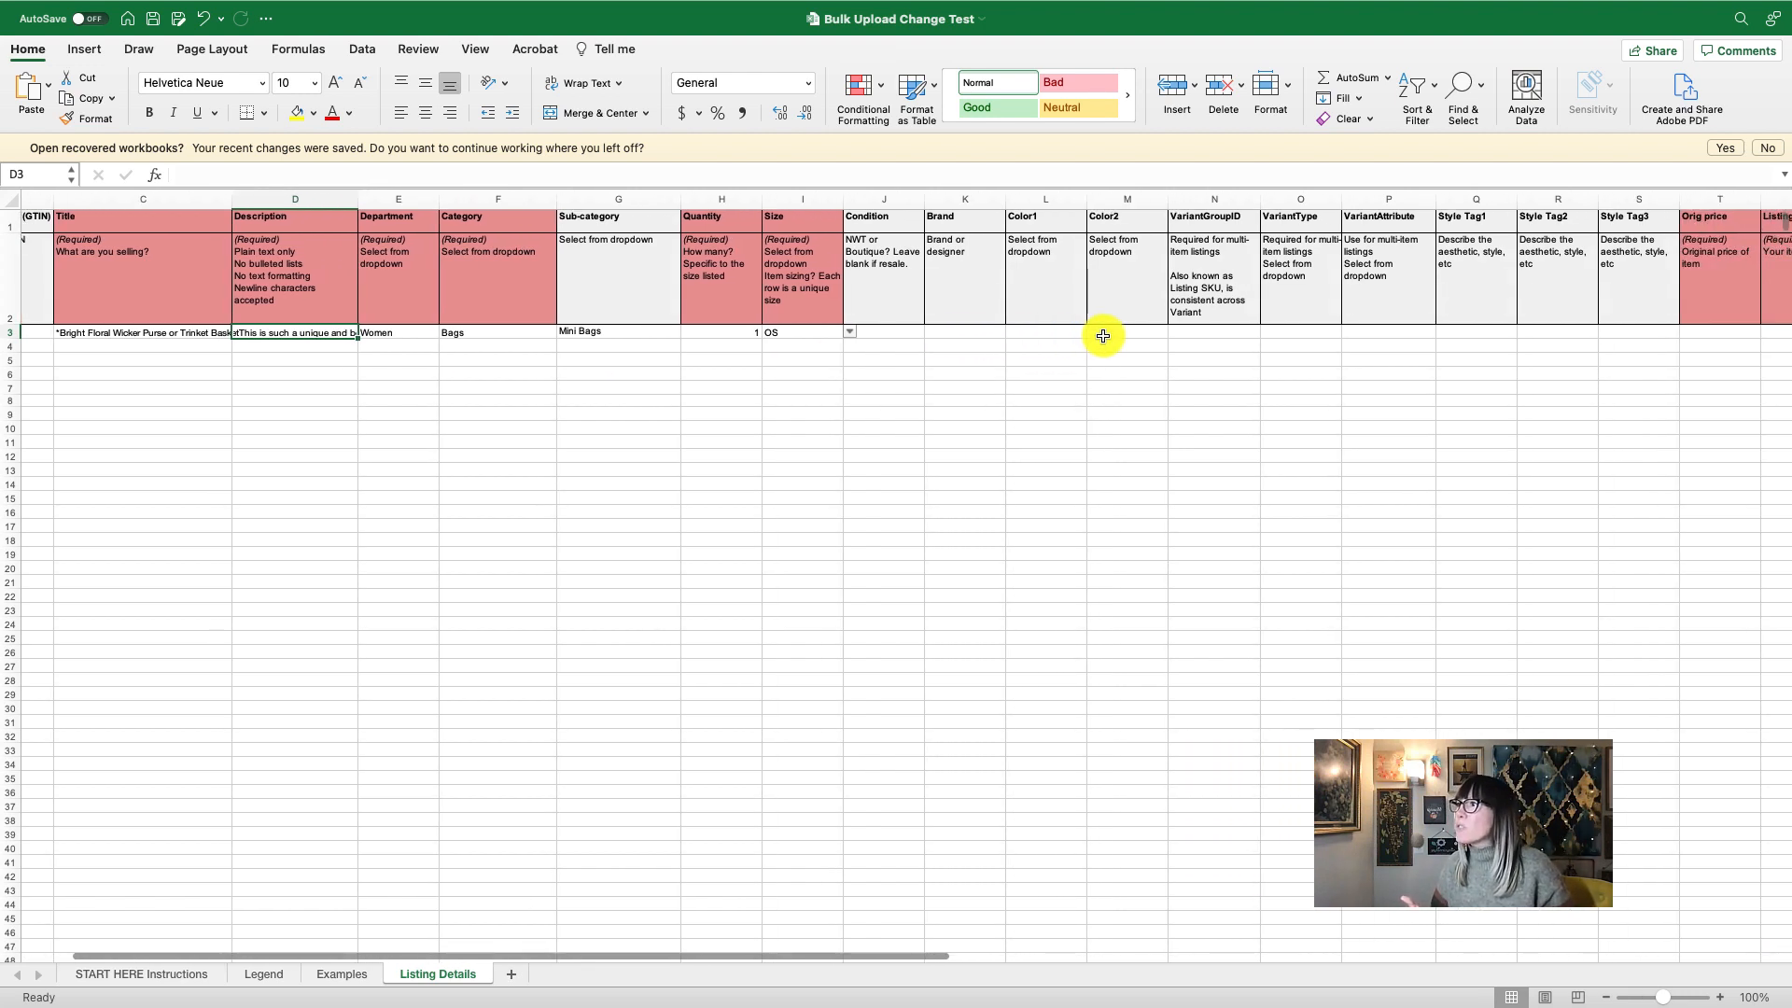
scroll(1102, 336, right, 8)
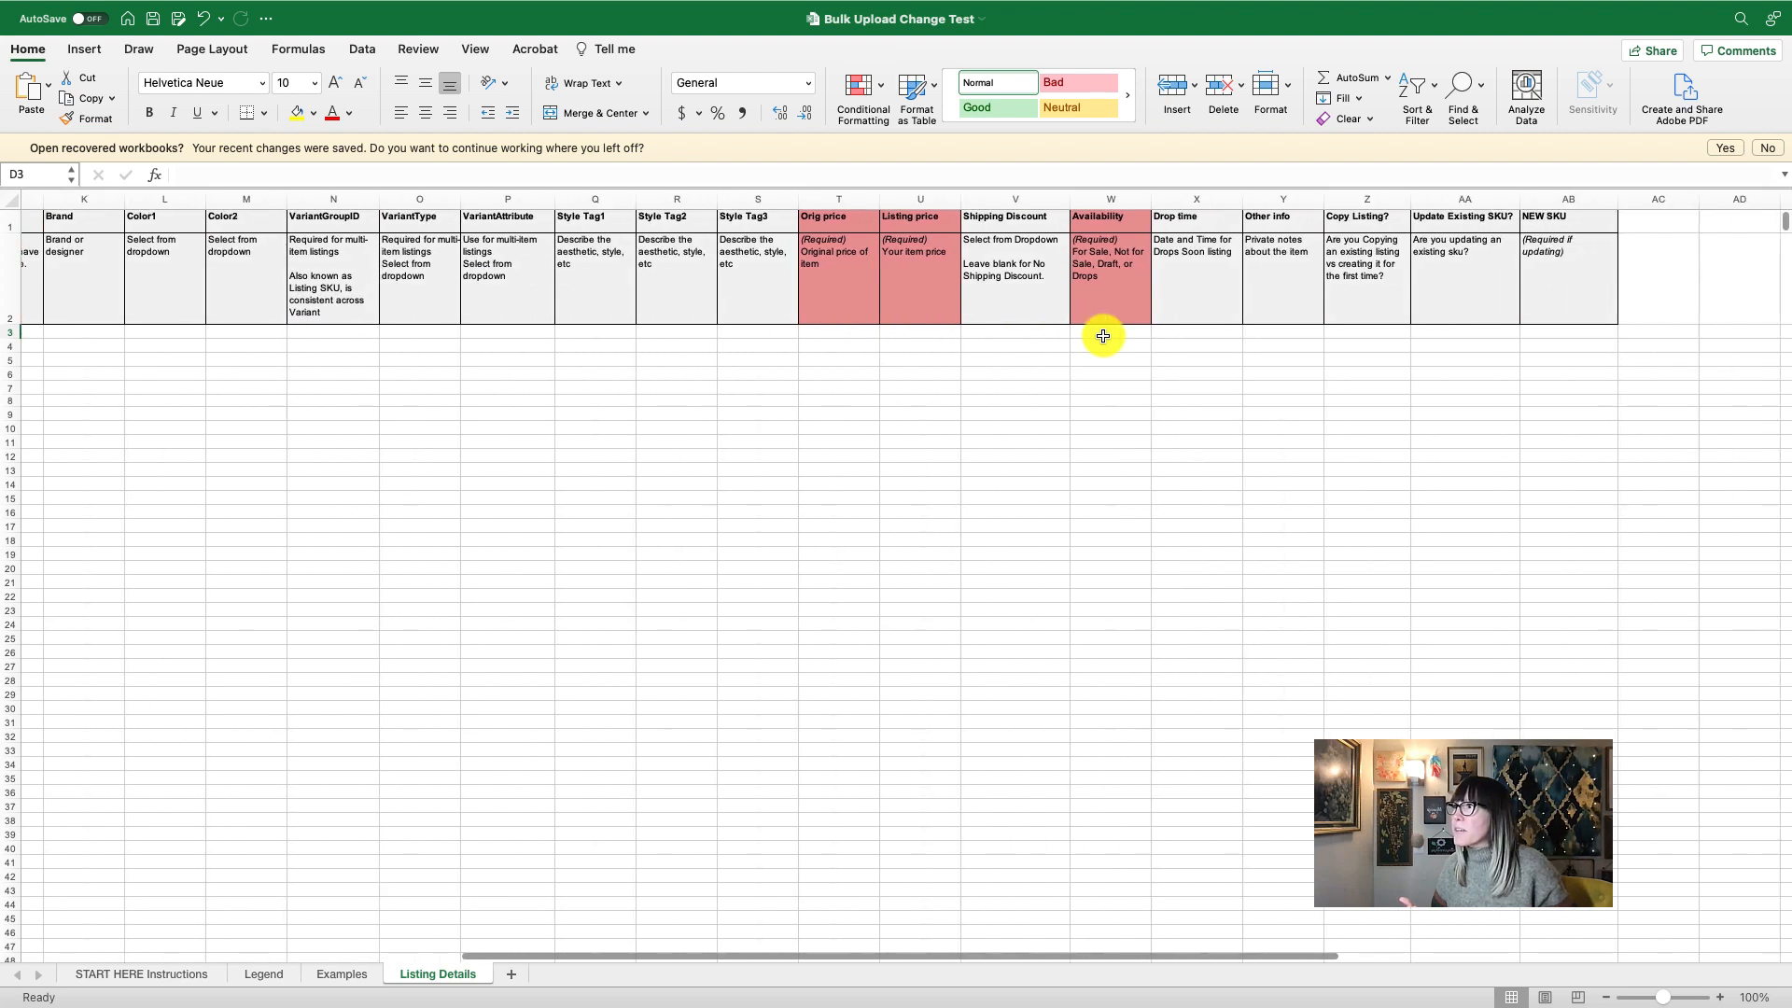
click(854, 333)
text(0)
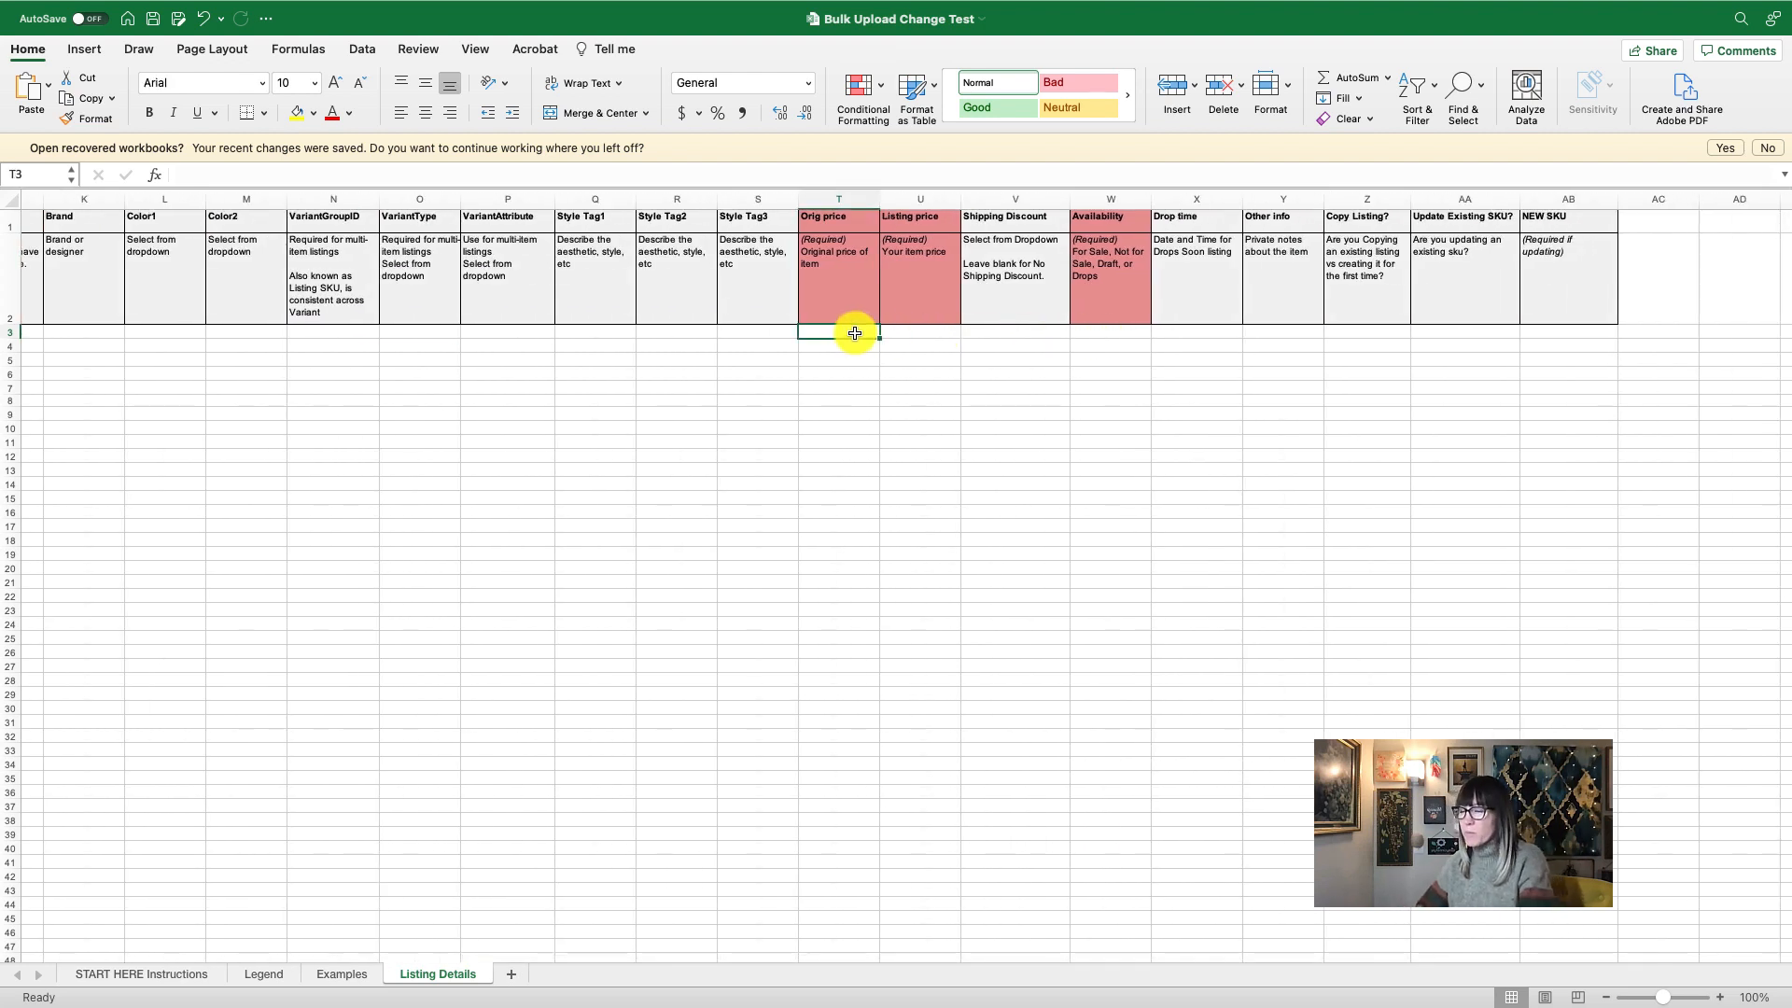
key(Tab)
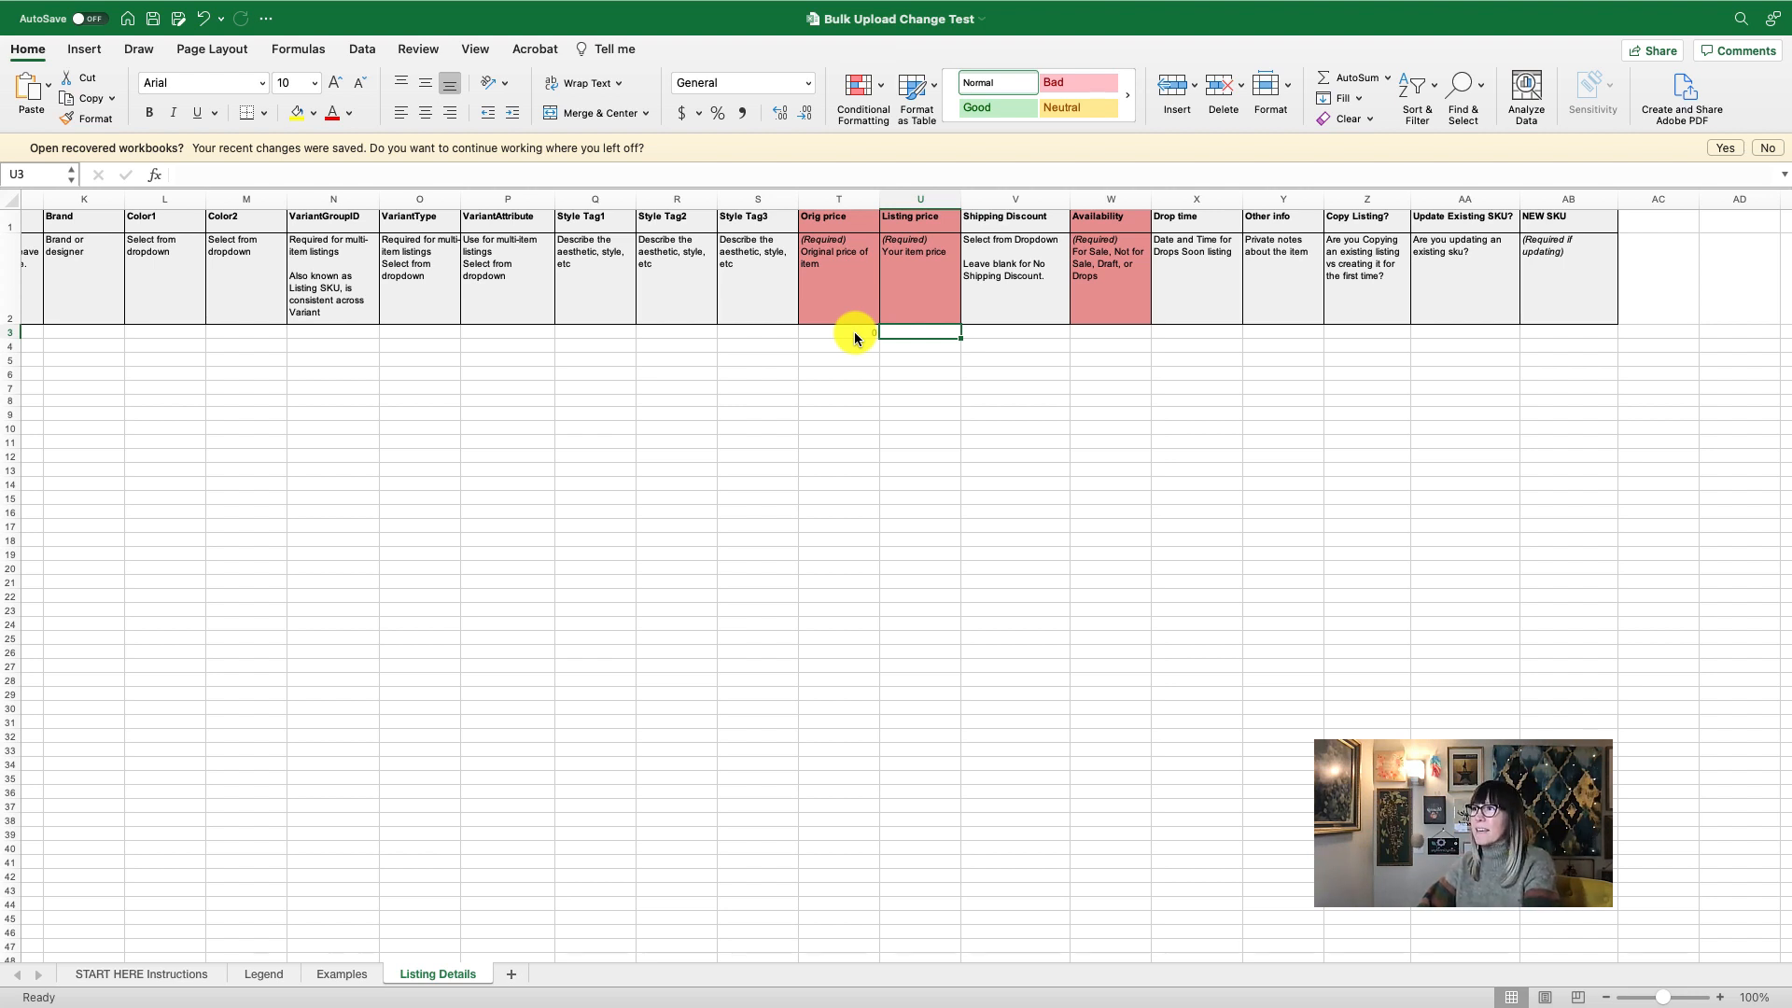
- Set the Test001 row's listing price to 20 and its availability to For Sale
text(20)
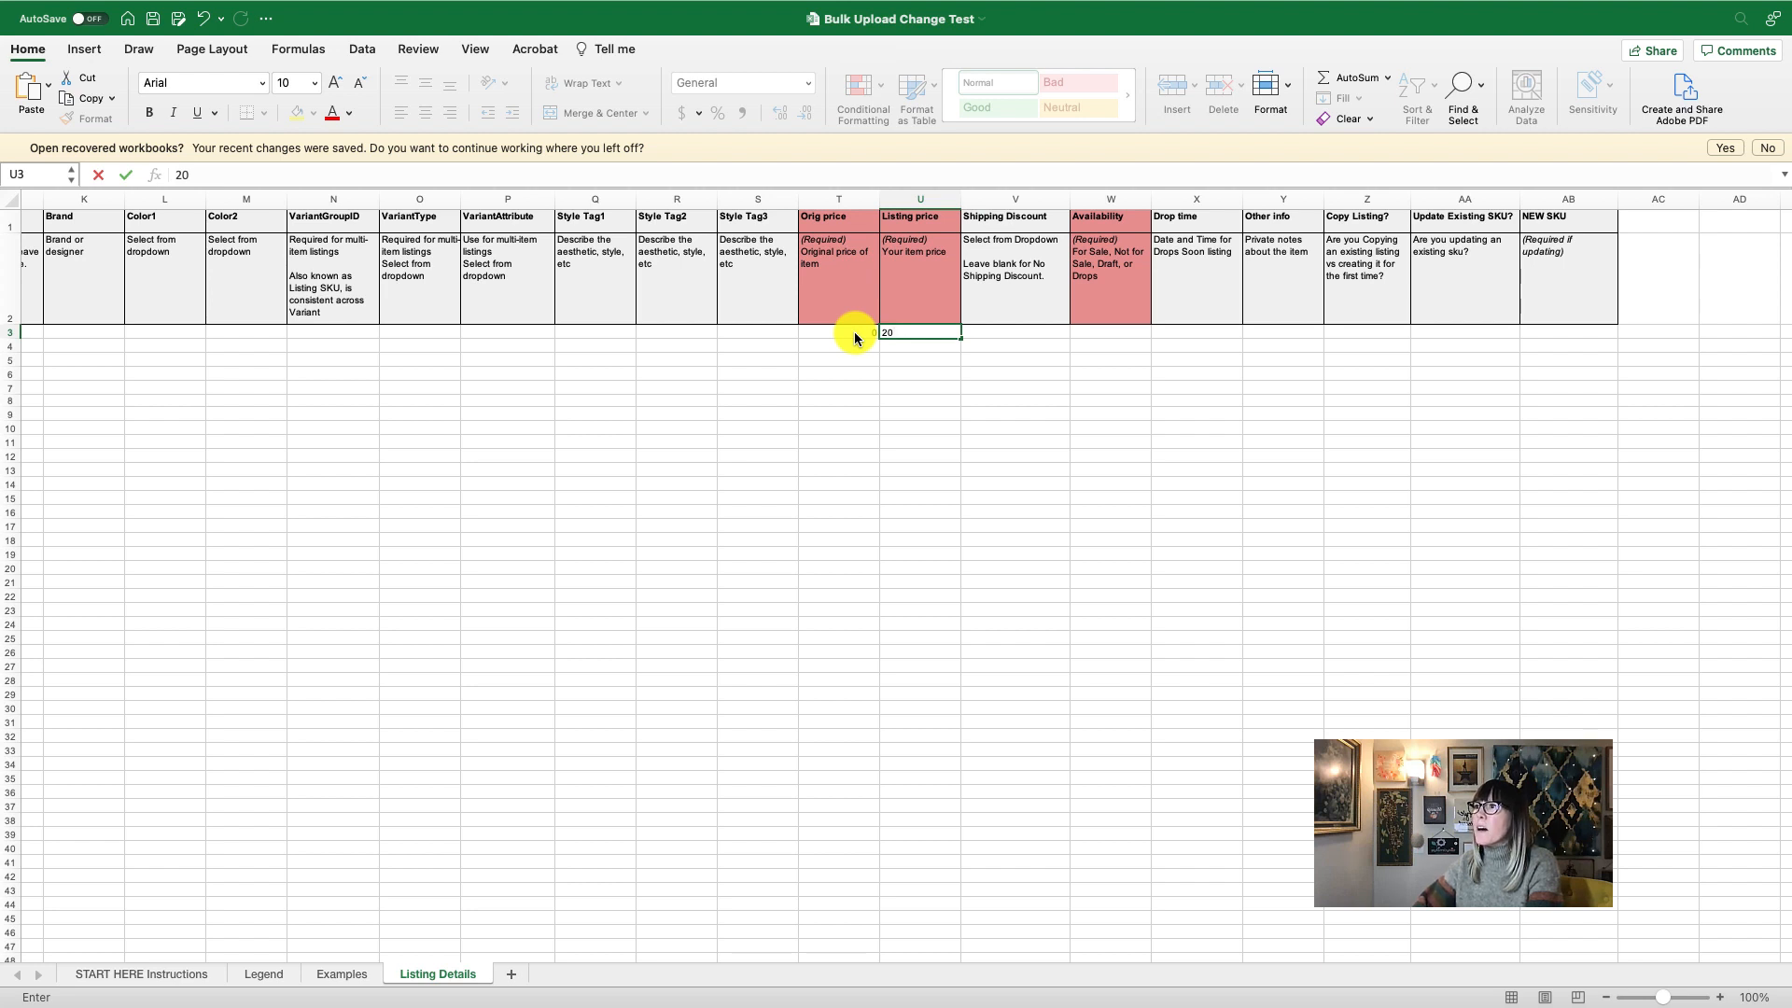
key(Tab)
key(Tab)
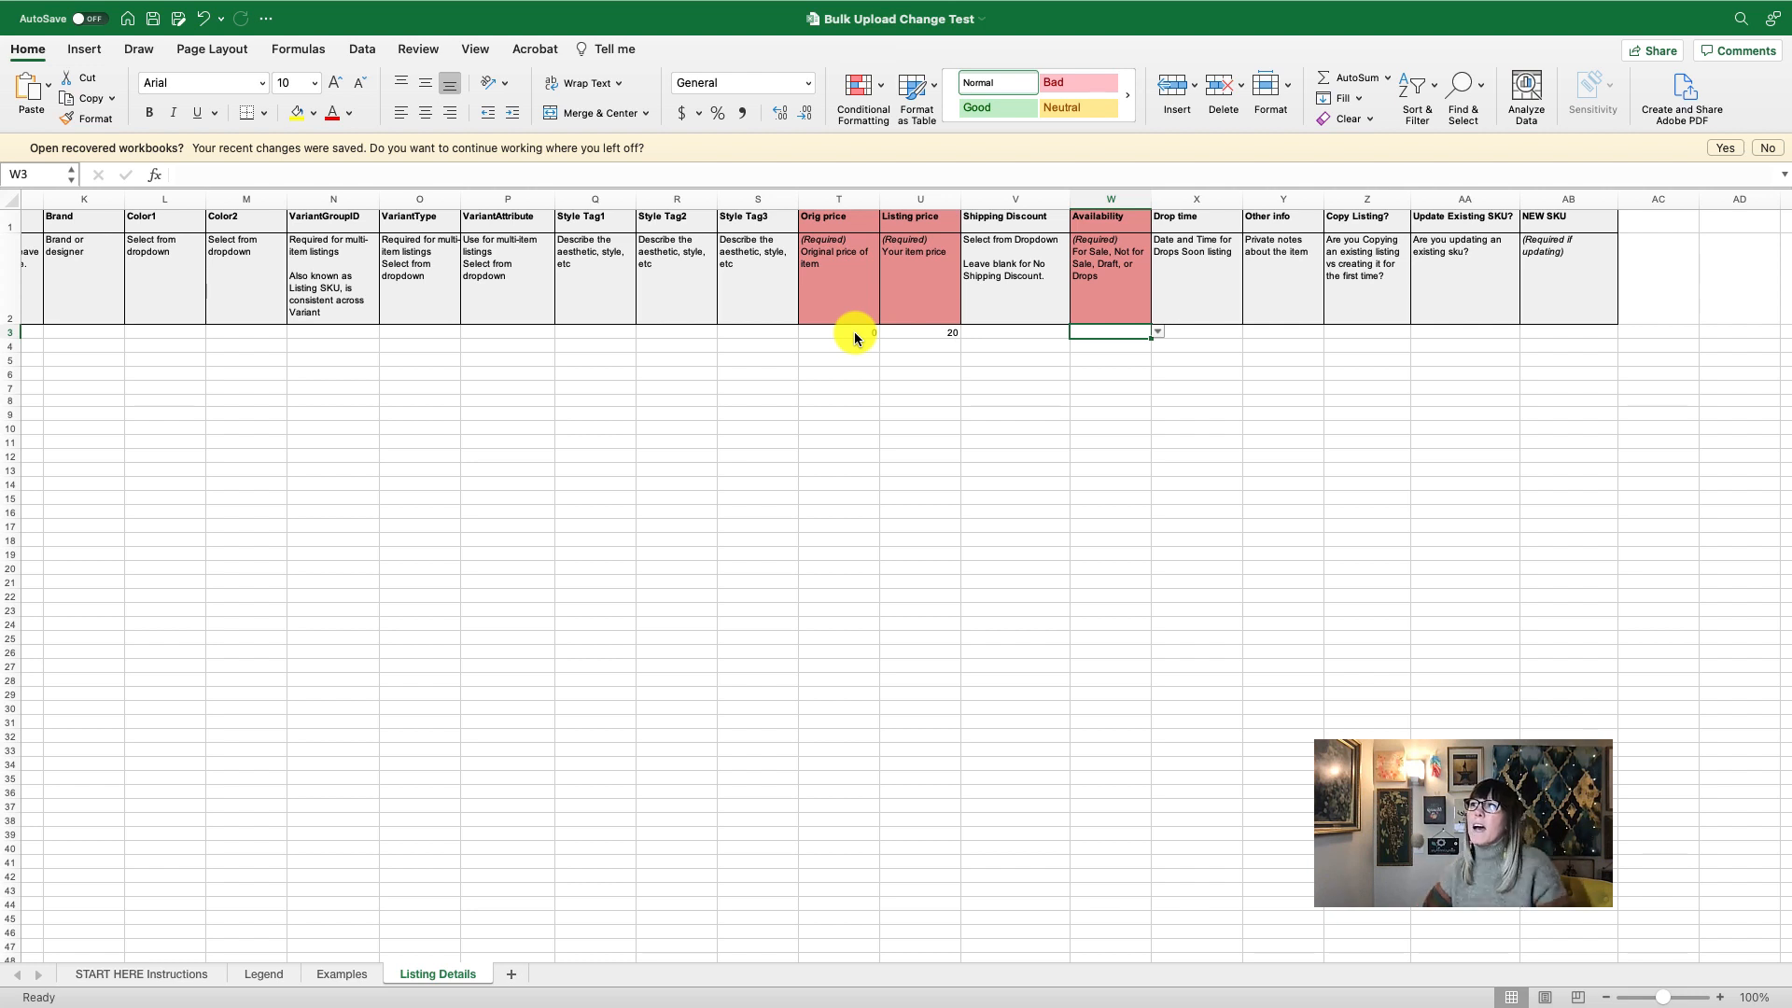
click(1159, 333)
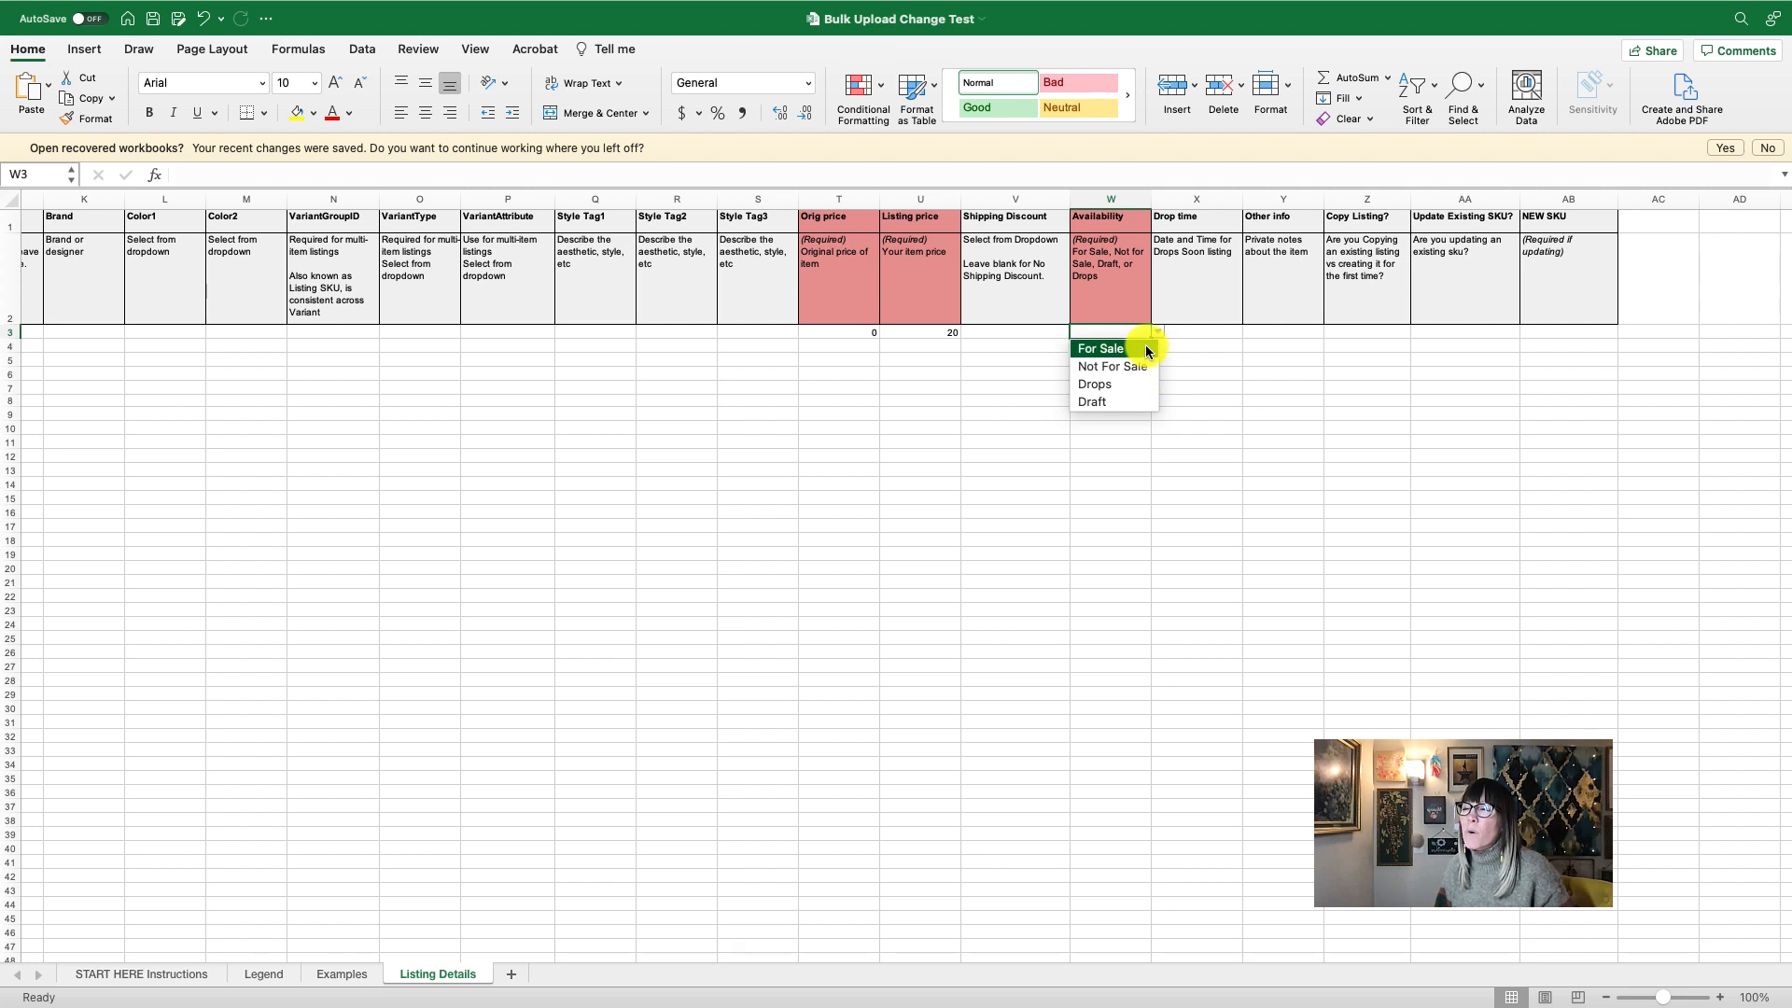
click(1146, 349)
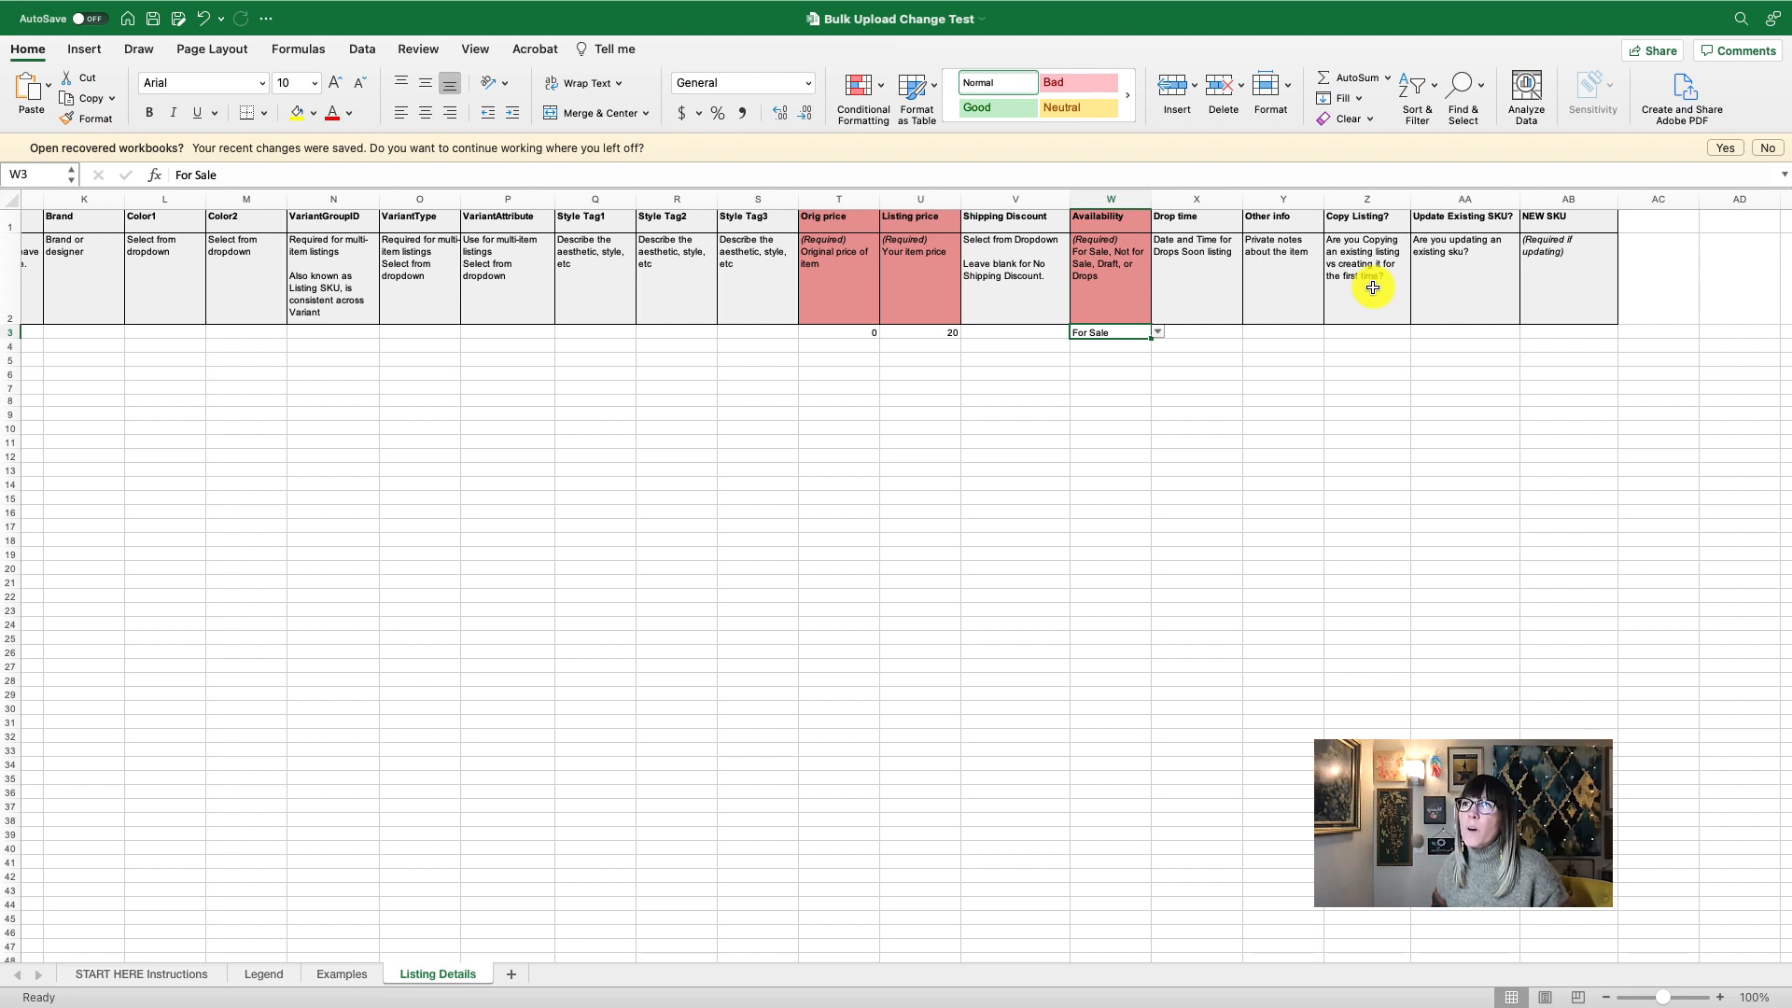
- Leave Copy Listing blank in the Test001 row and set Update Existing SKU to Y
click(1391, 333)
click(1418, 334)
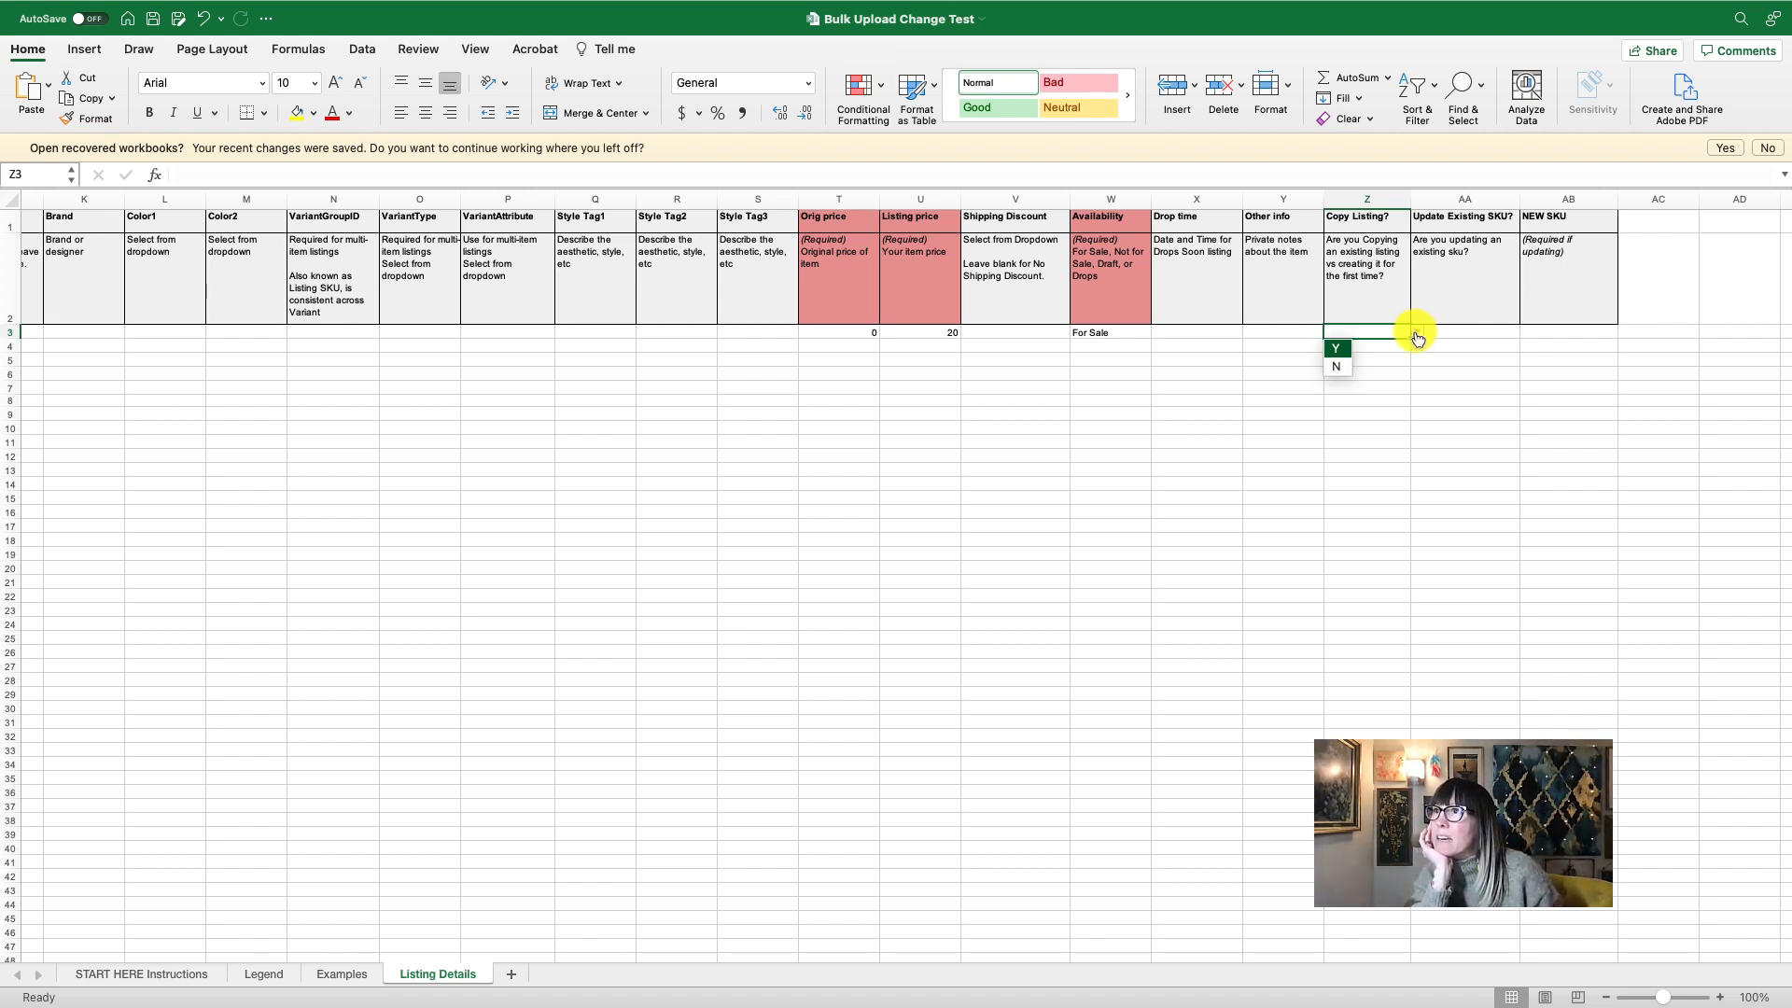
scroll(1427, 336, right, 1)
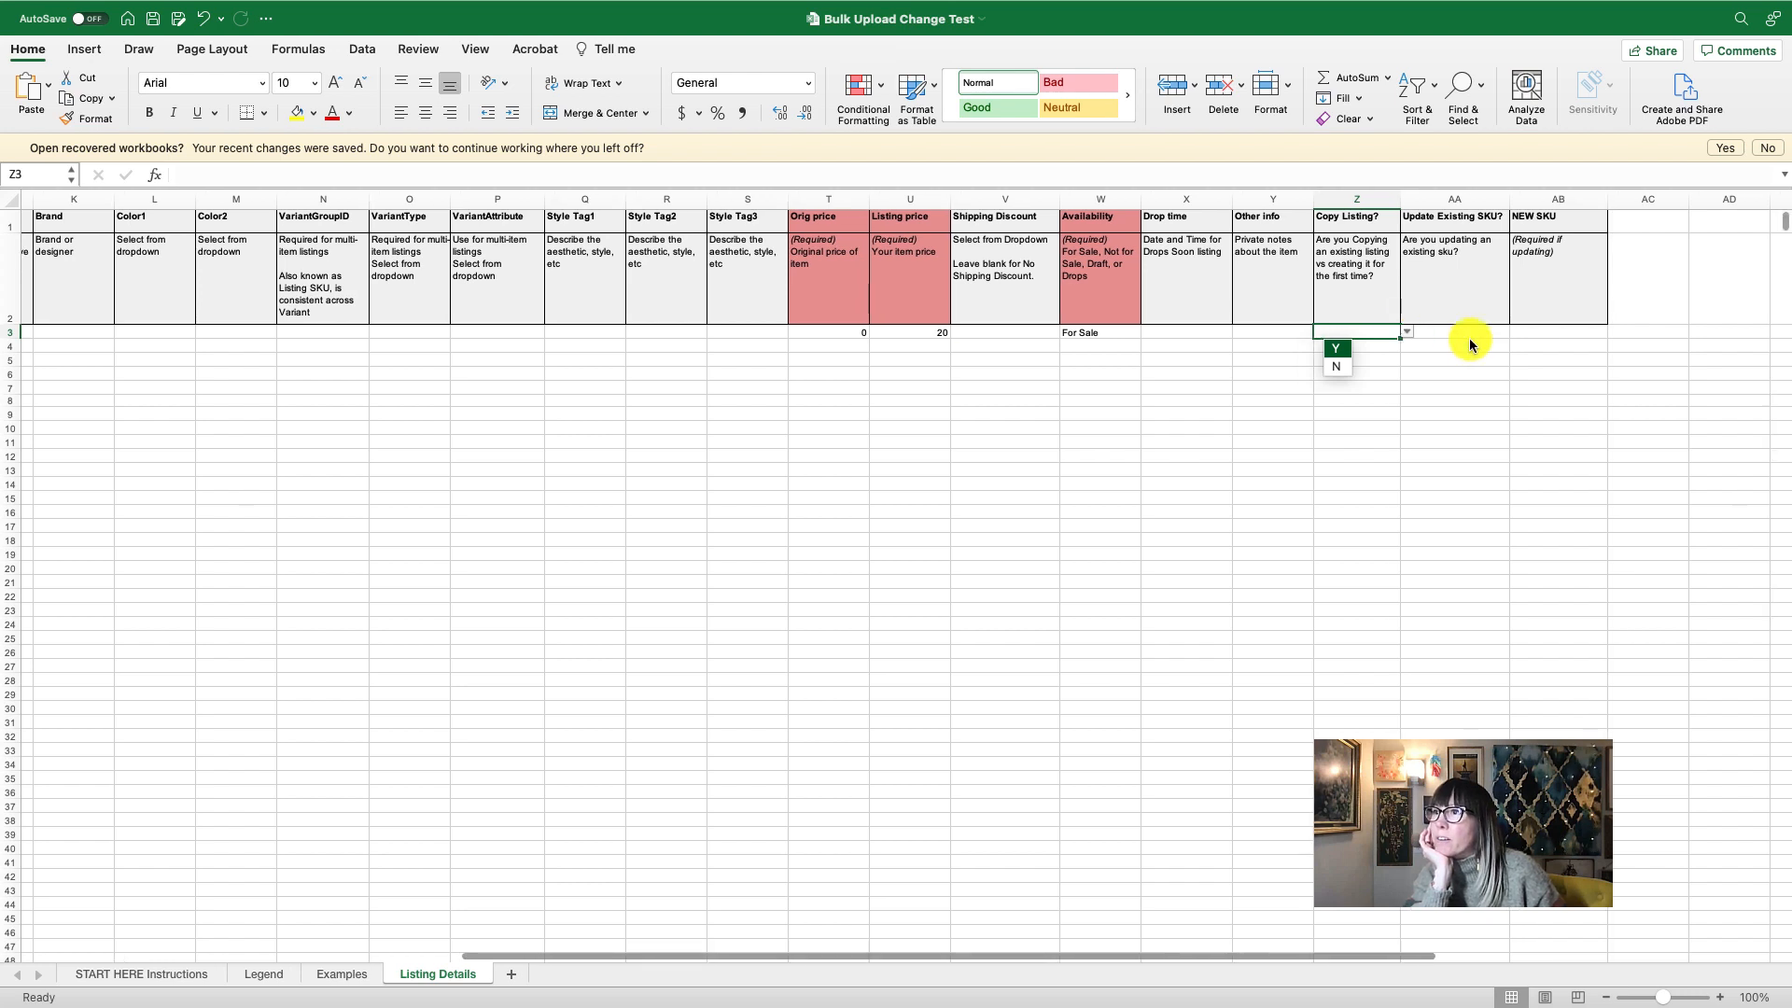
click(1467, 333)
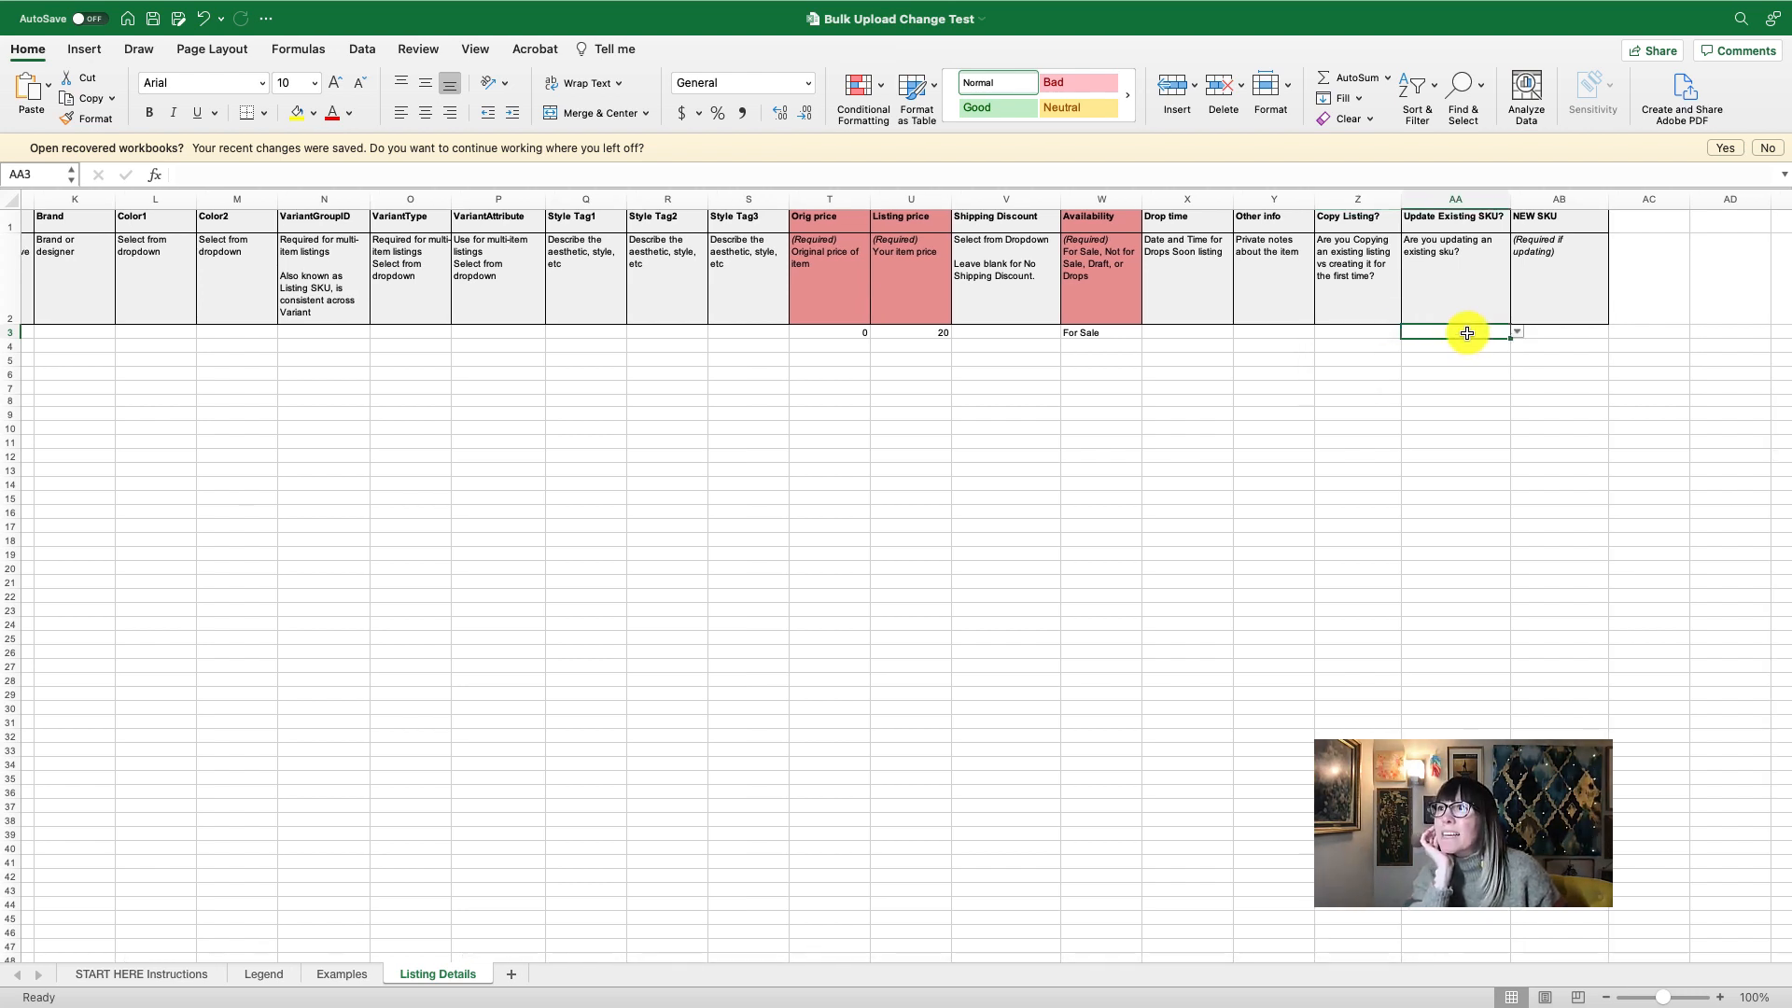
click(1516, 332)
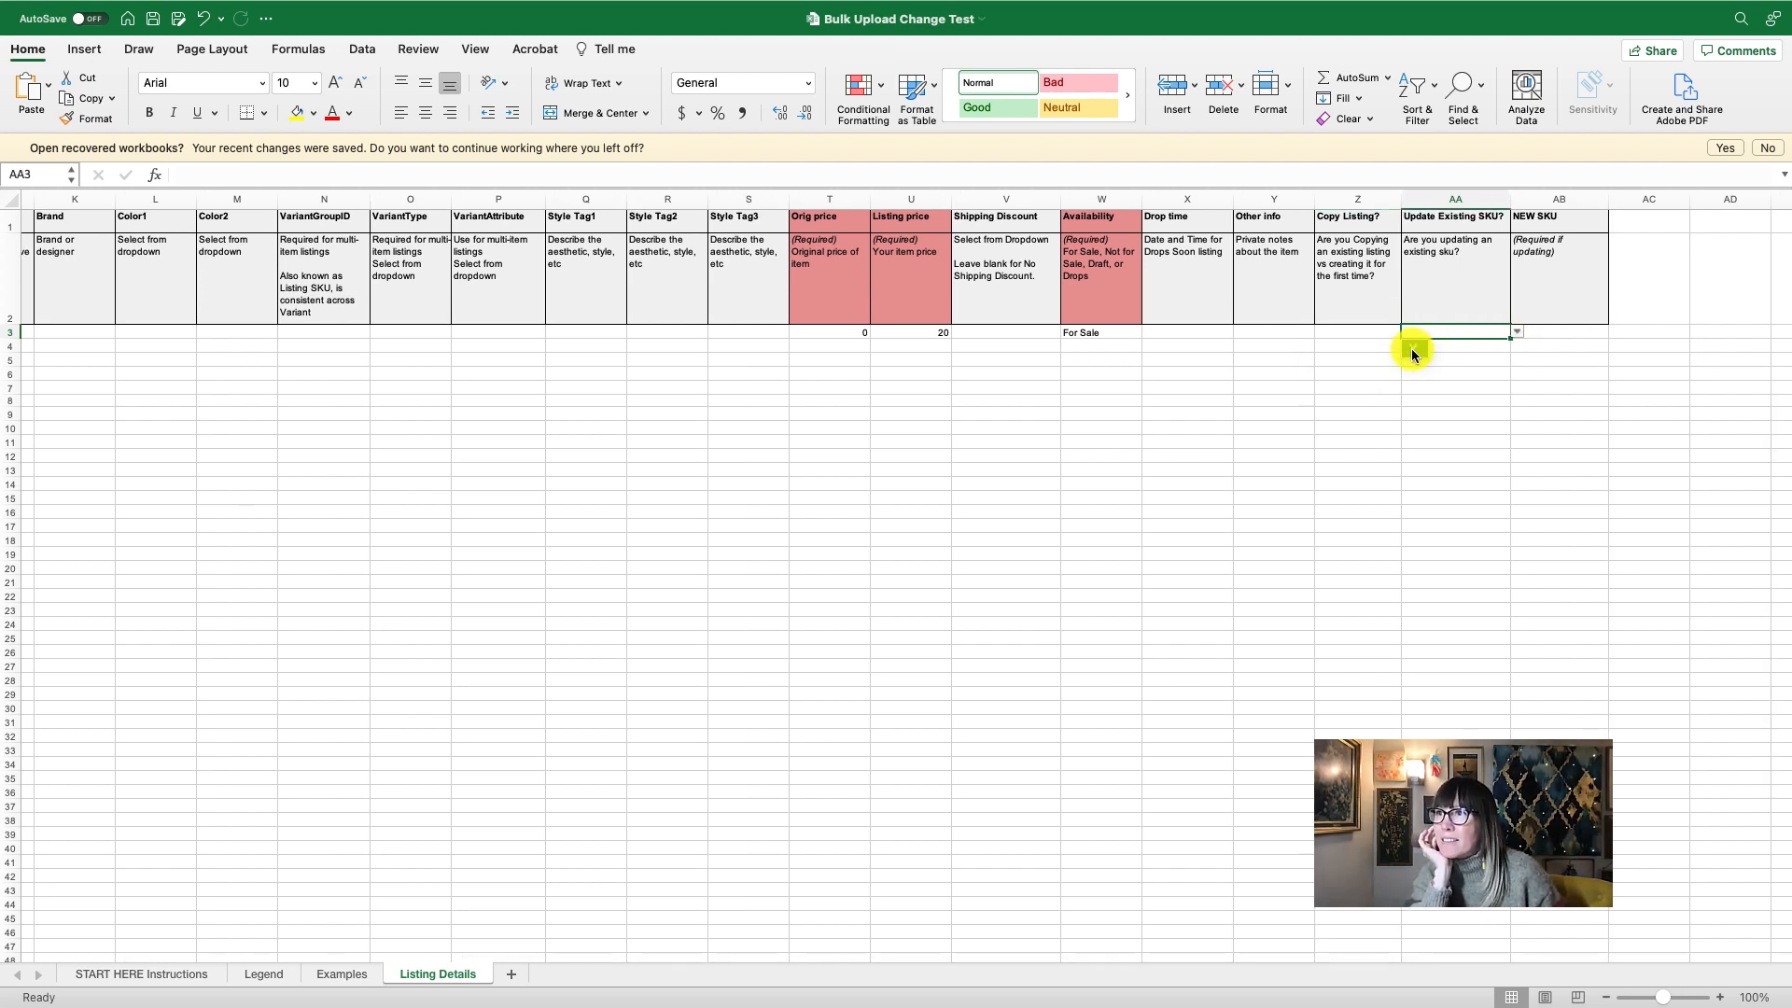
click(1411, 347)
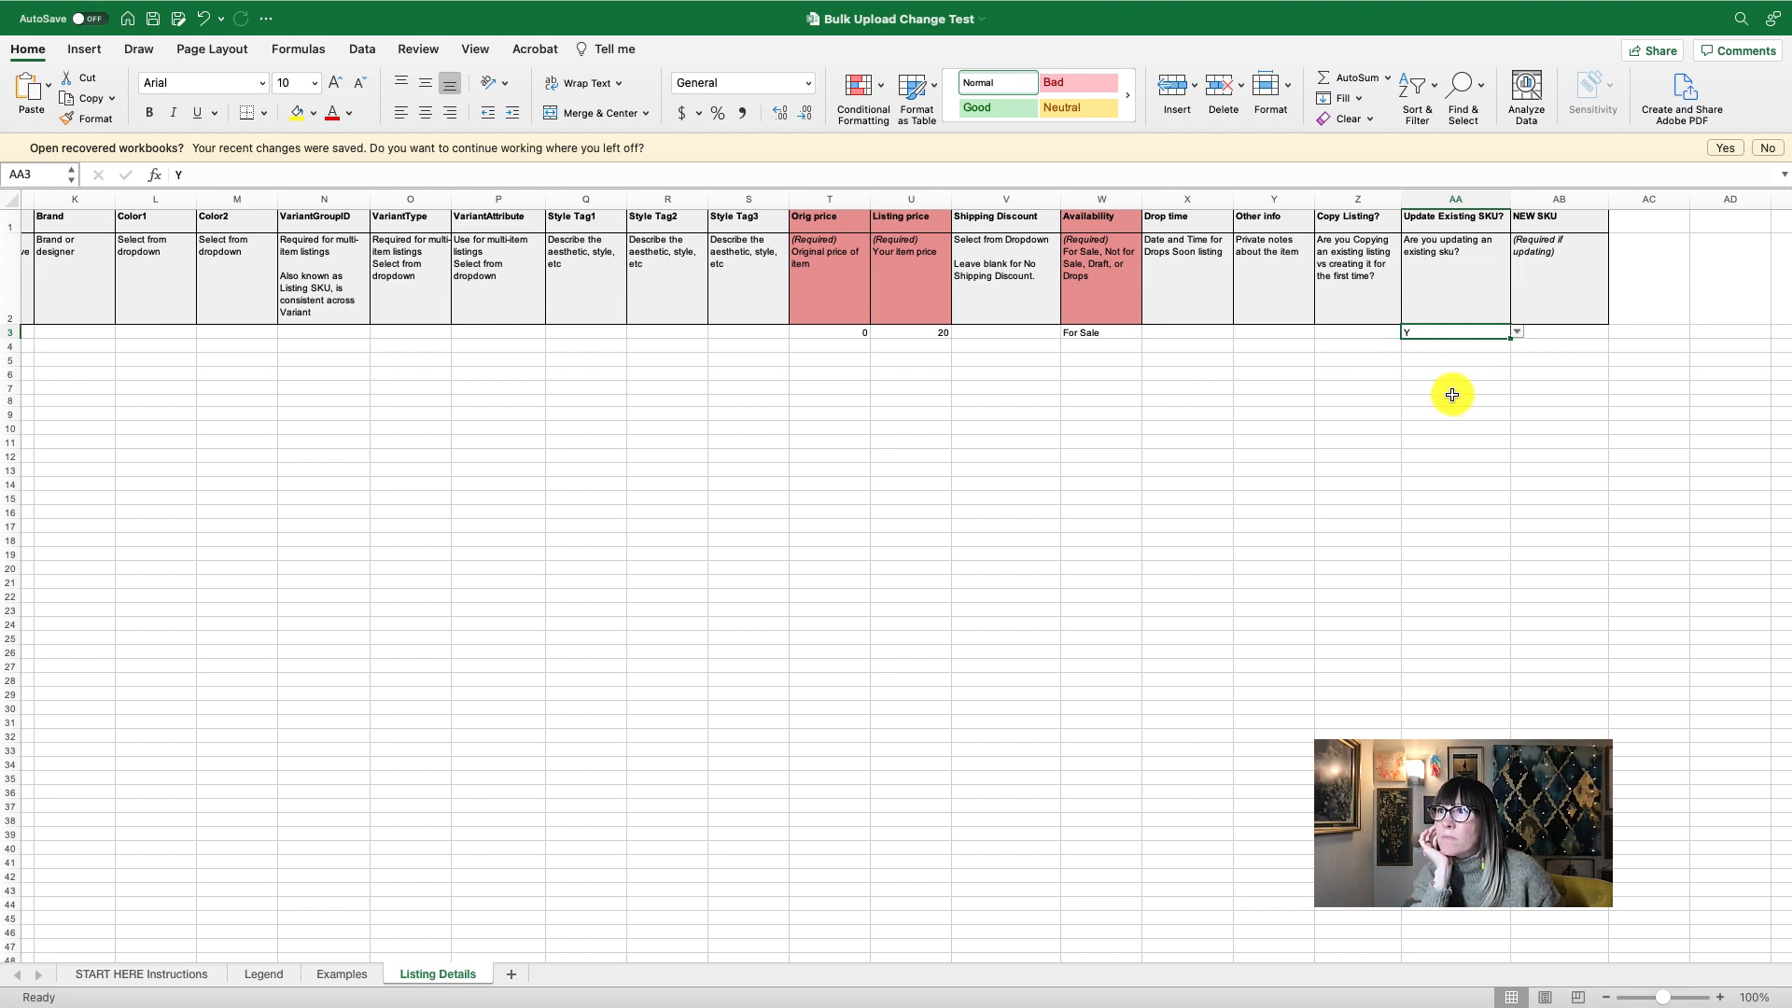
- Check the NEW SKU requirement against the template's START HERE instructions and review the Test001 row's entries
click(1577, 336)
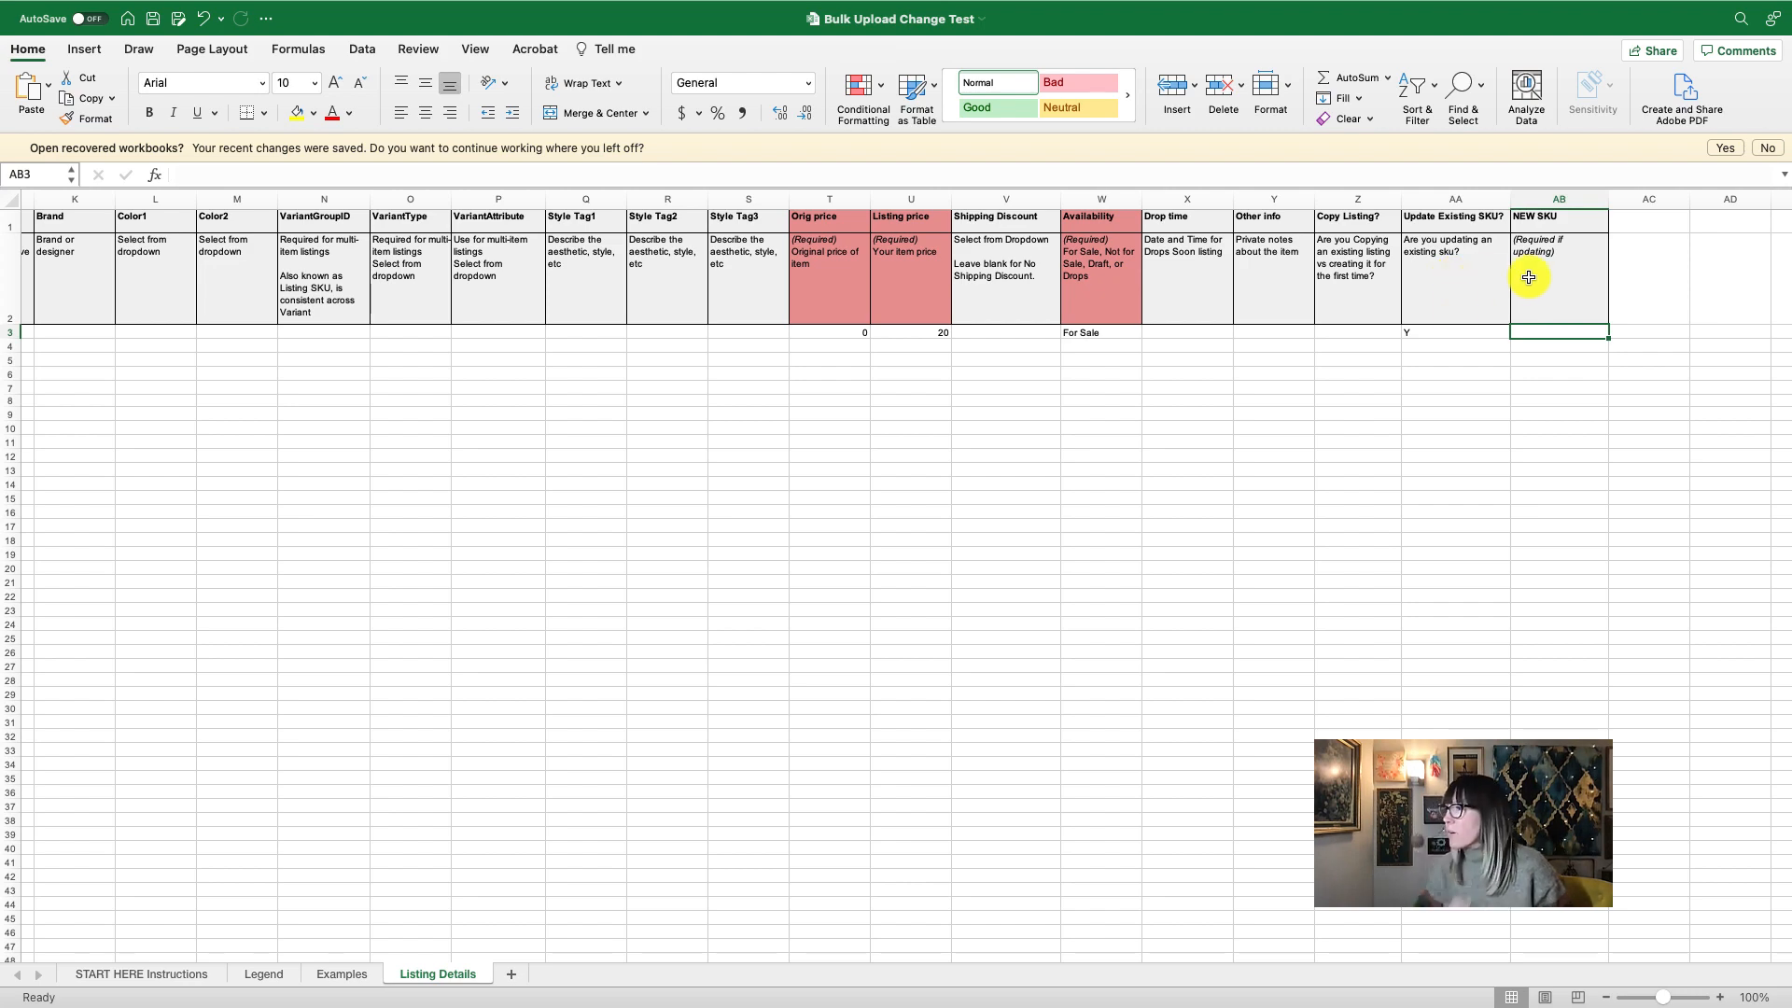
click(177, 973)
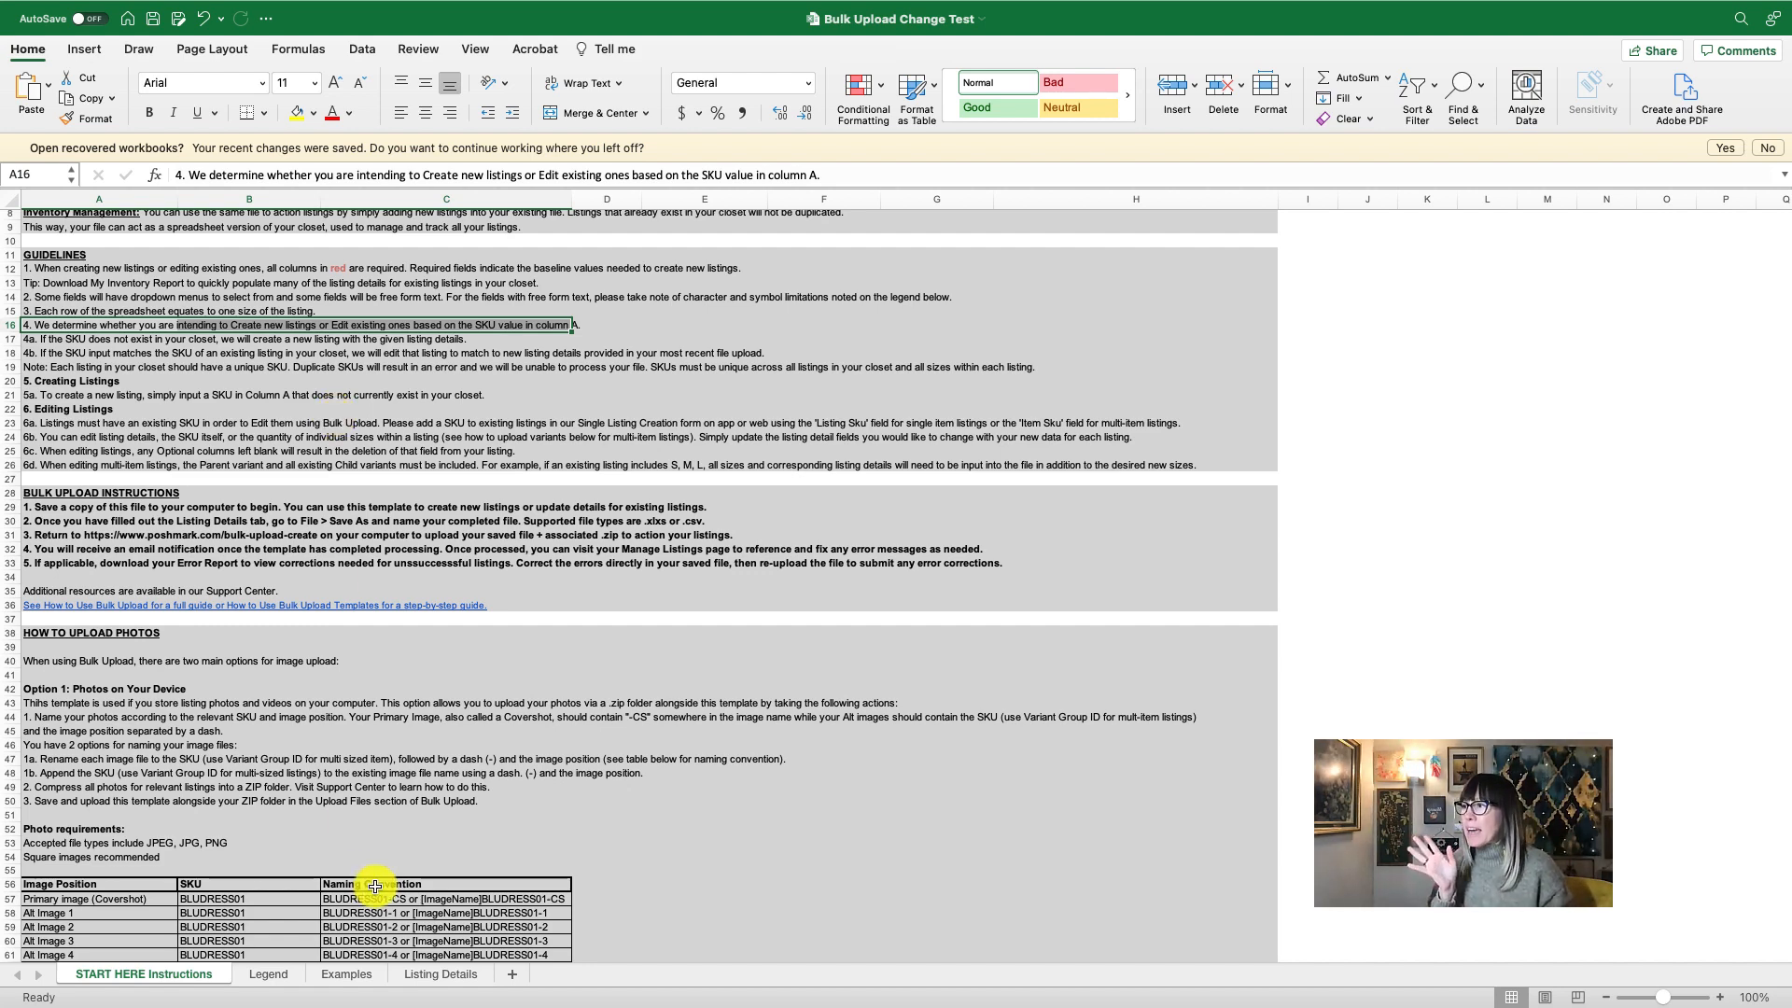
click(450, 976)
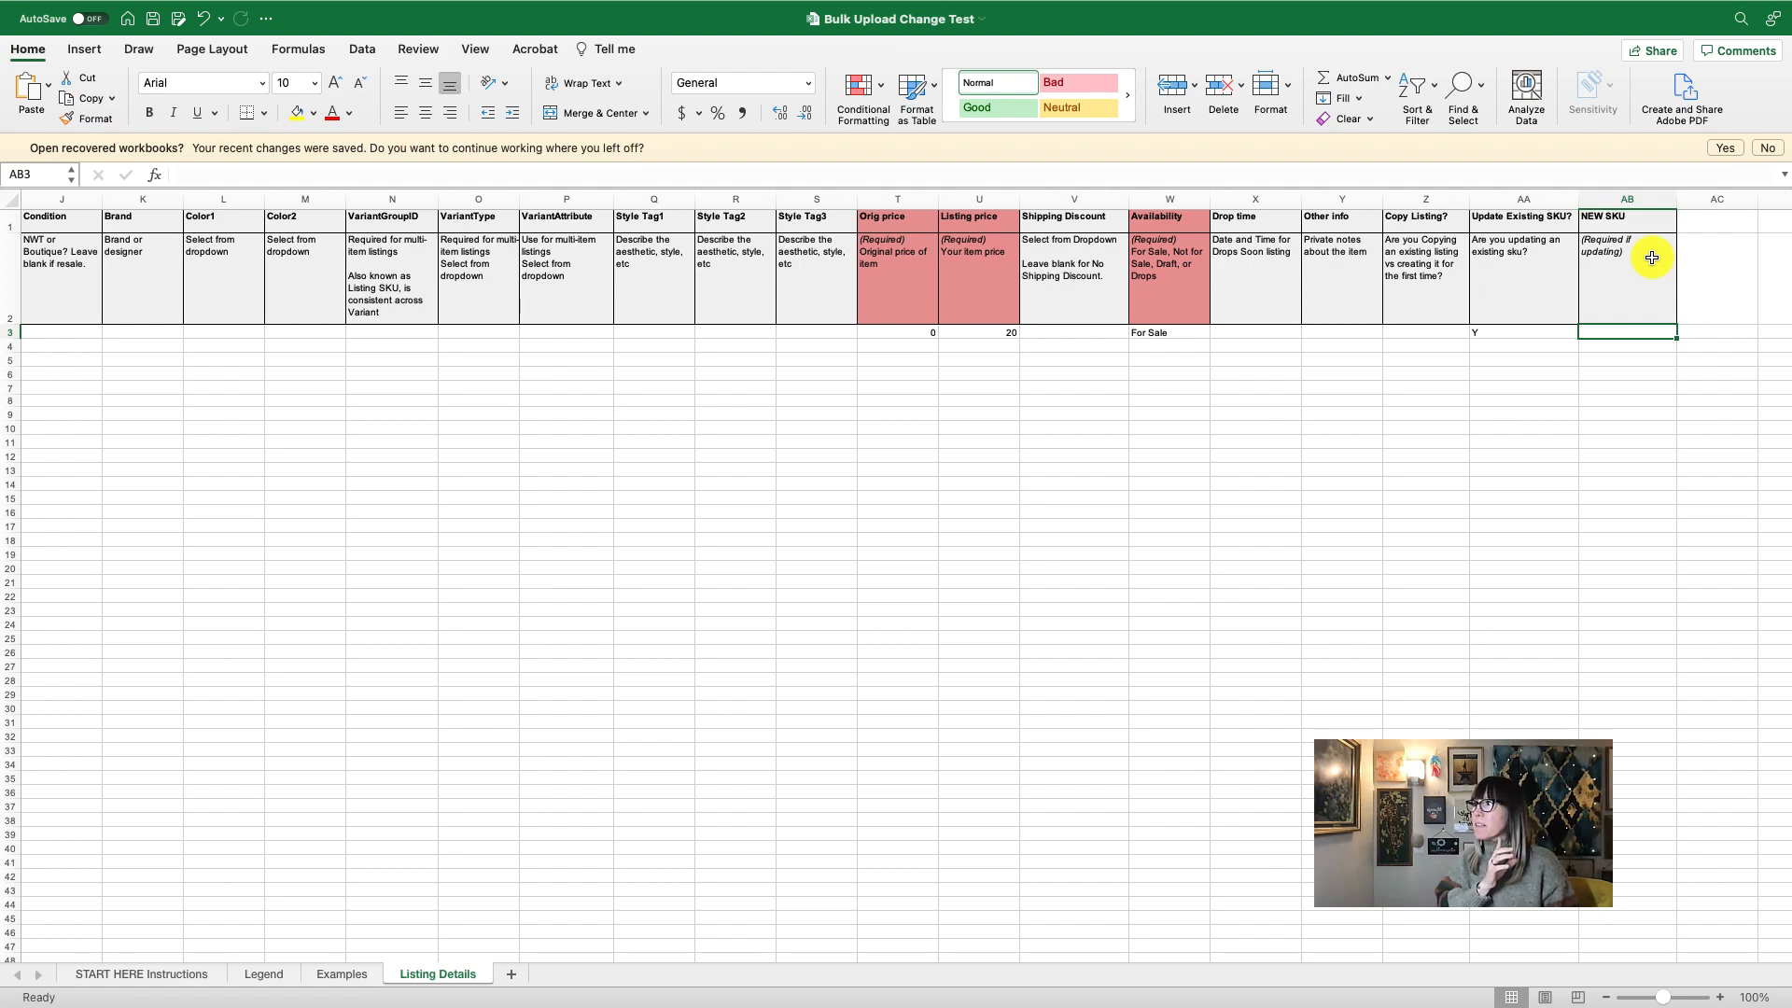
scroll(1411, 431, left, 10)
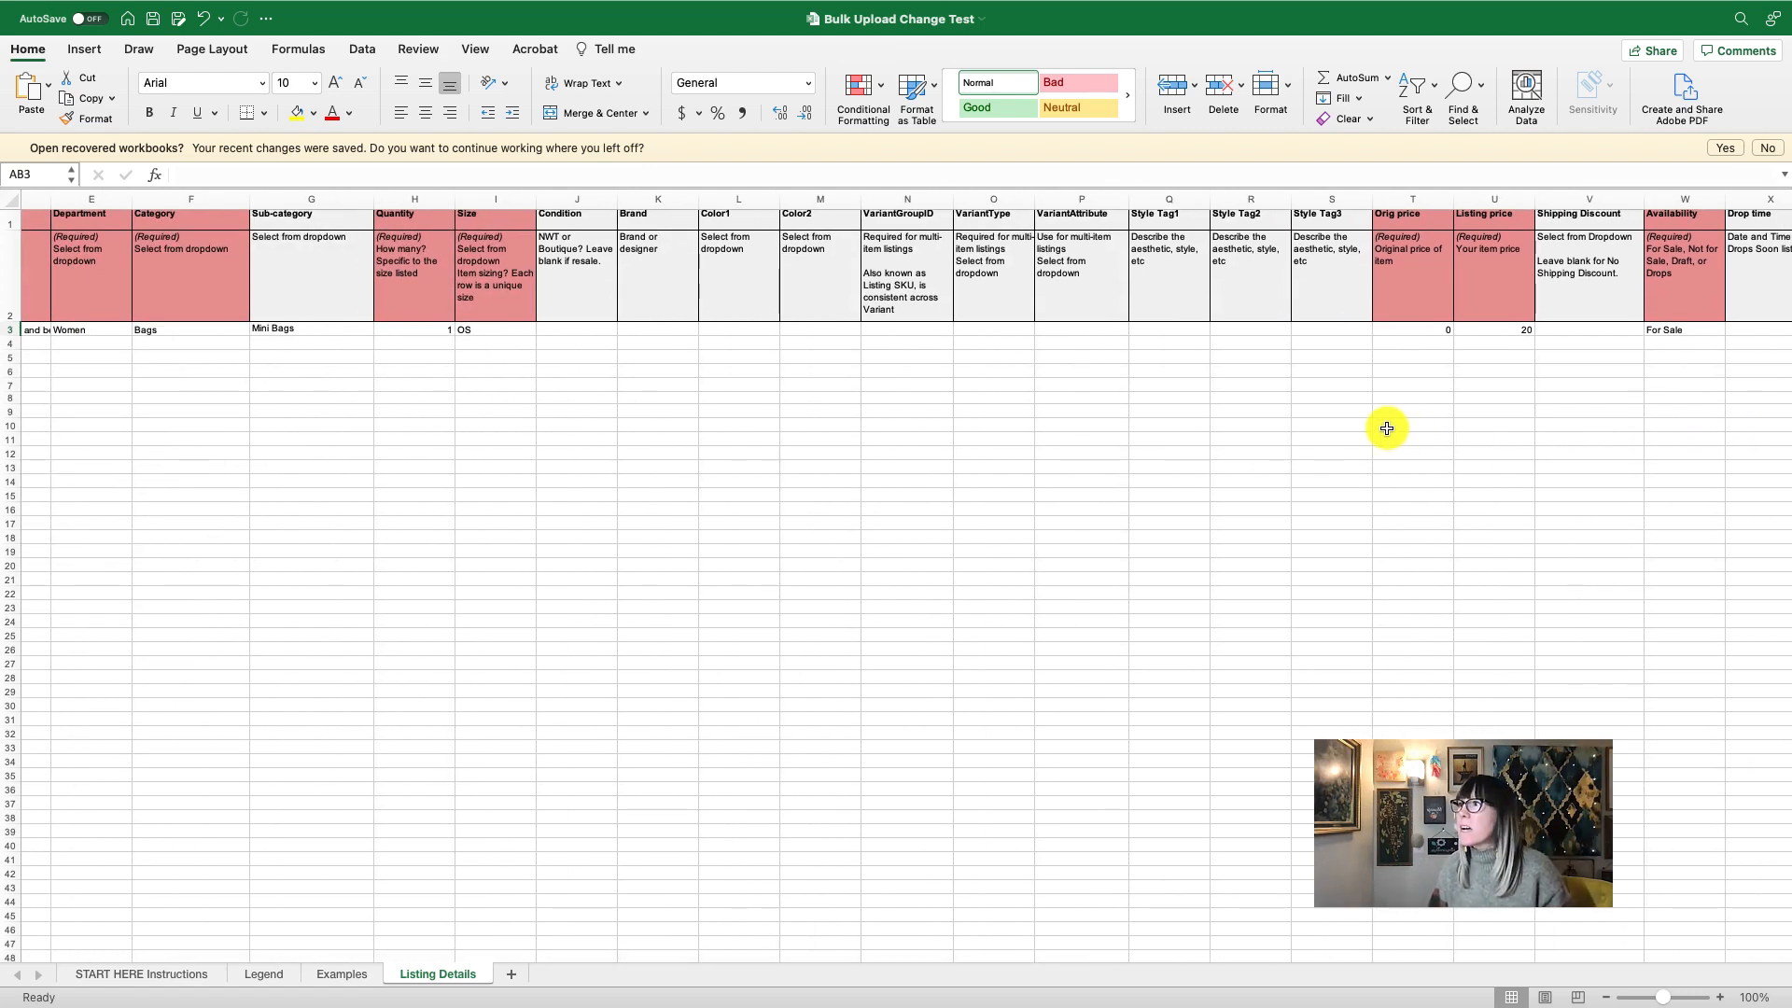
scroll(1378, 427, left, 5)
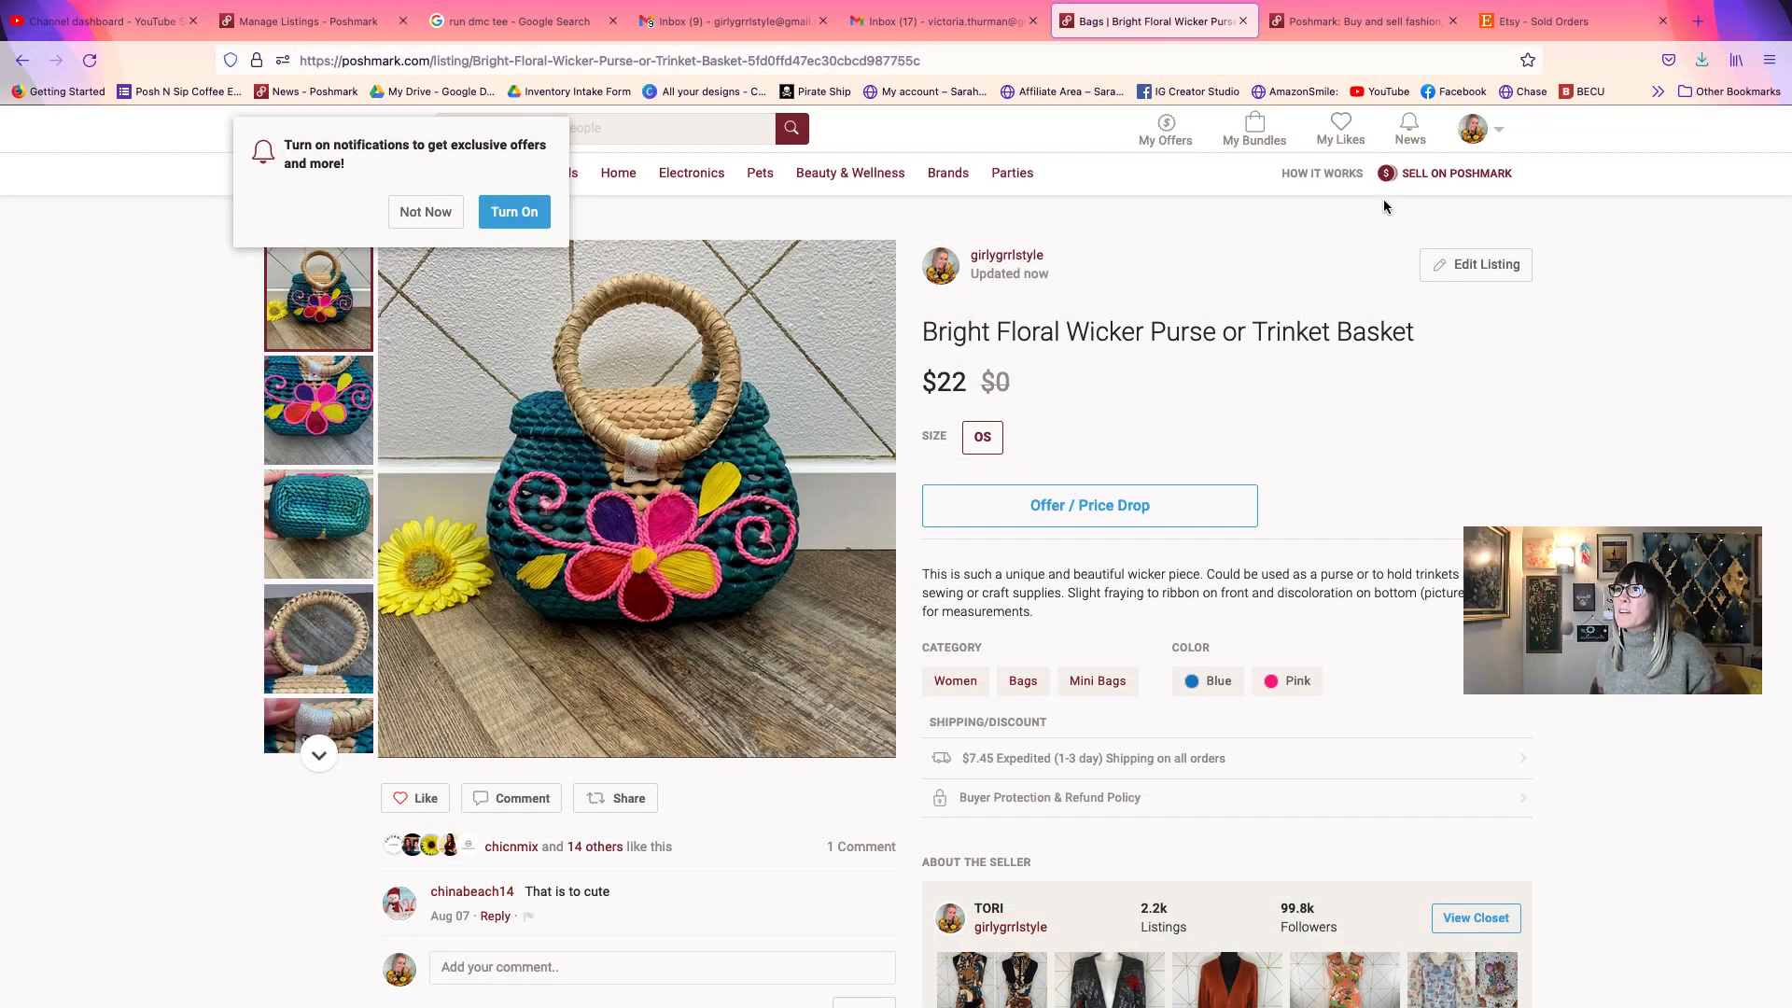
- Switch to Poshmark, go to the Bulk Upload page and choose the Photos on Your Computer template type
click(1480, 174)
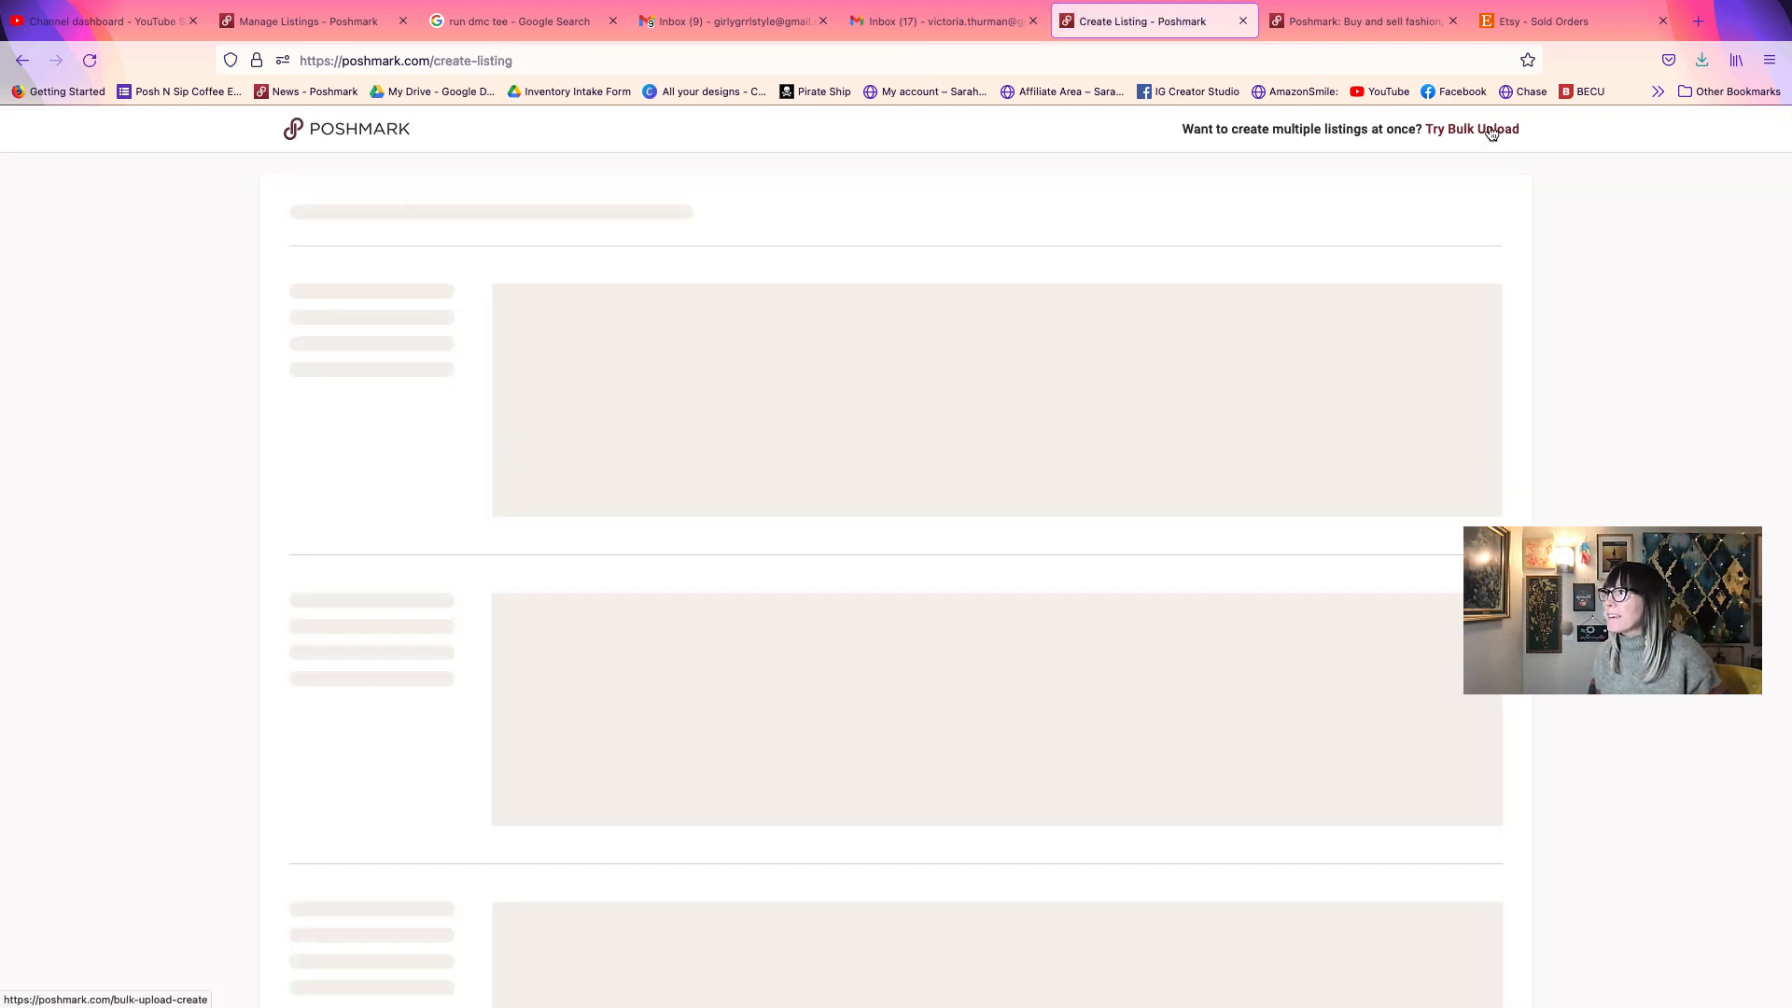
click(1487, 130)
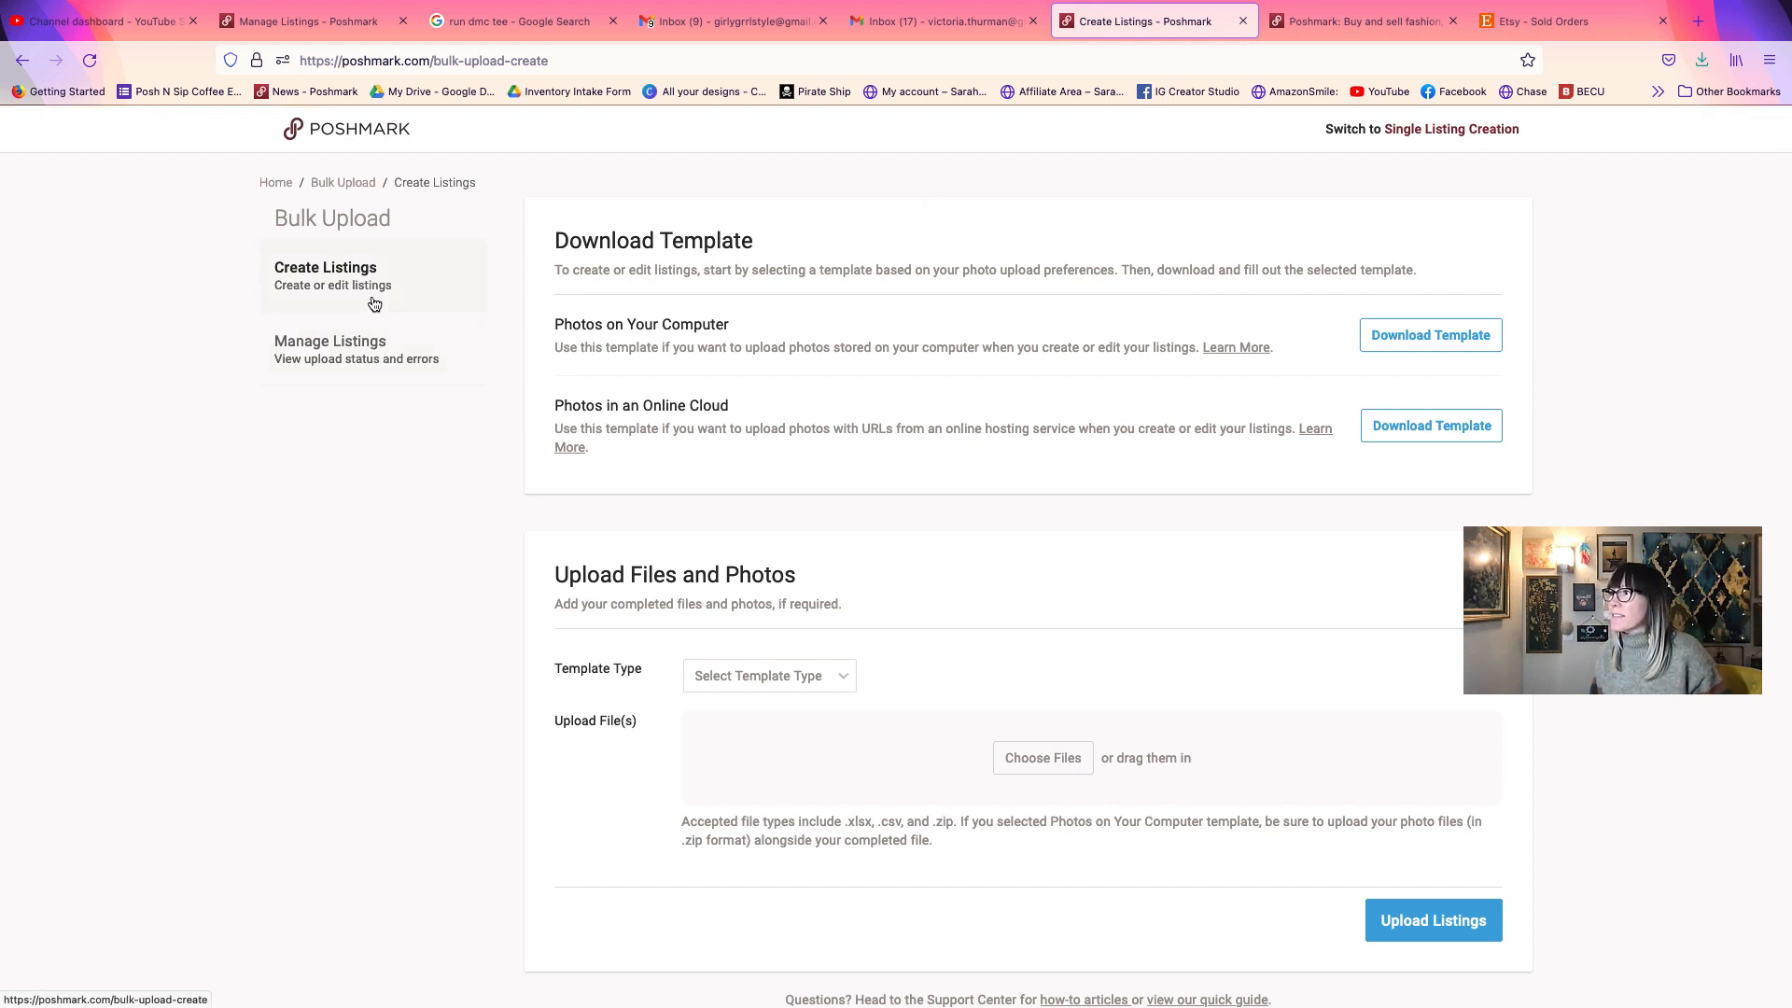
scroll(374, 303, down, 4)
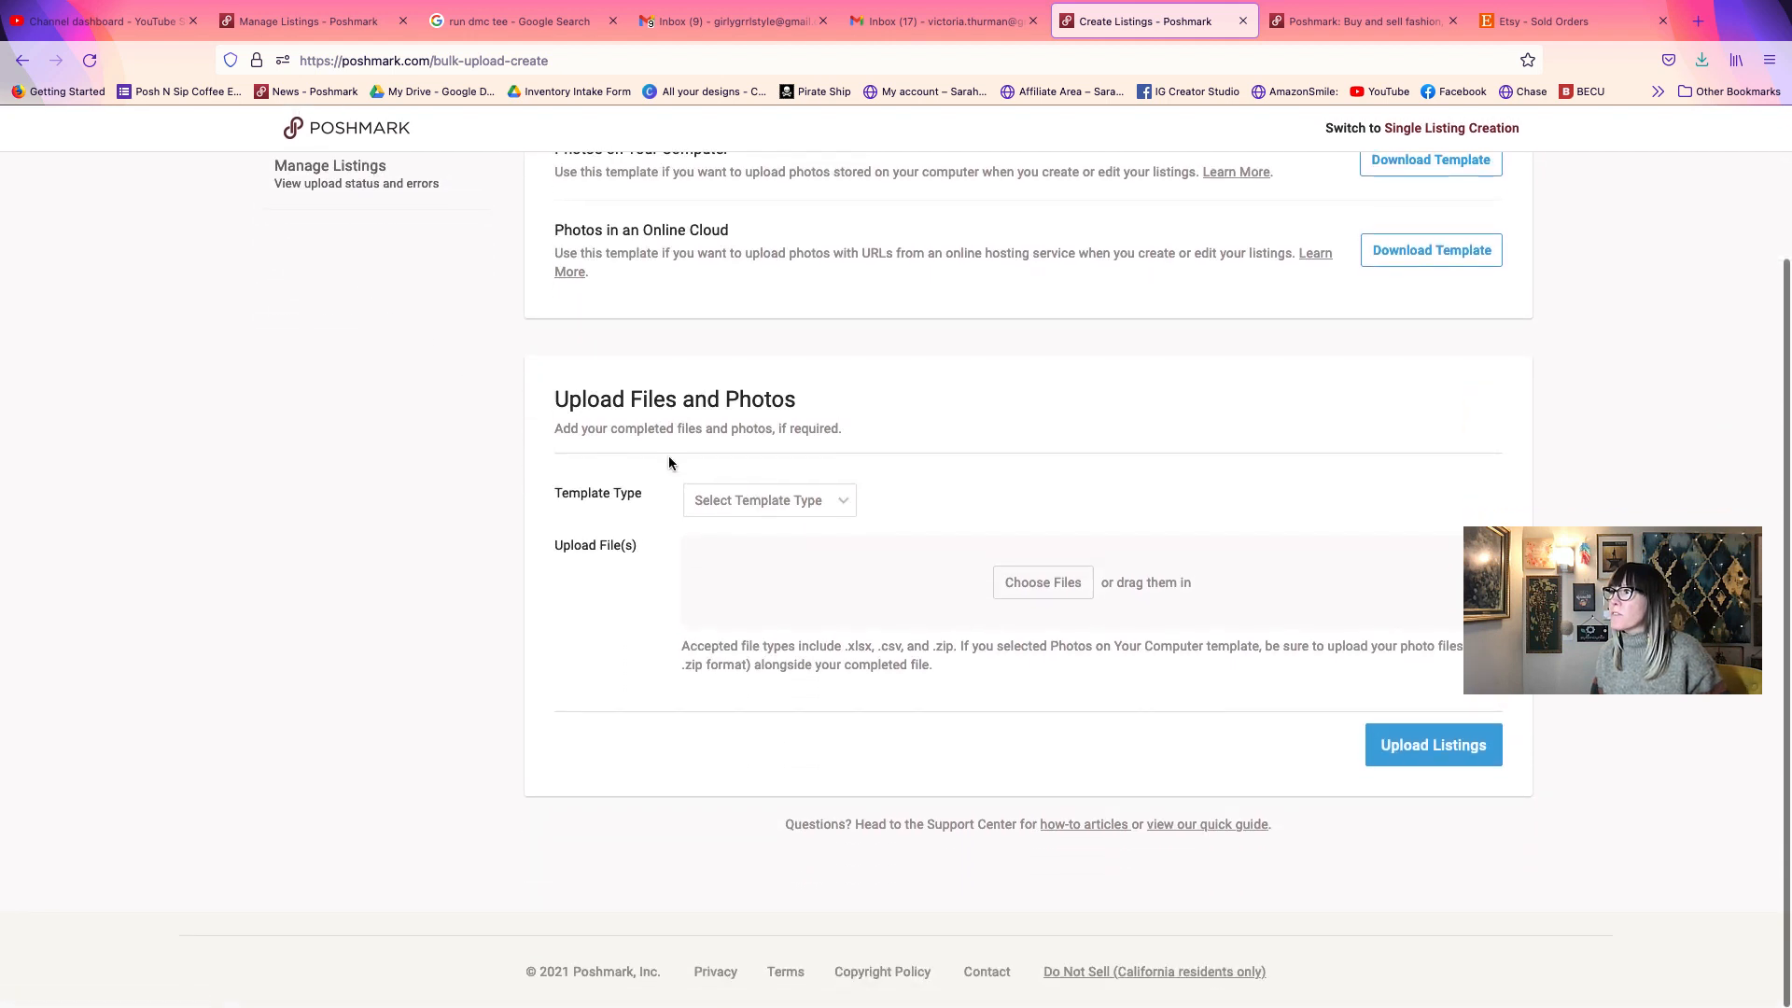
click(827, 505)
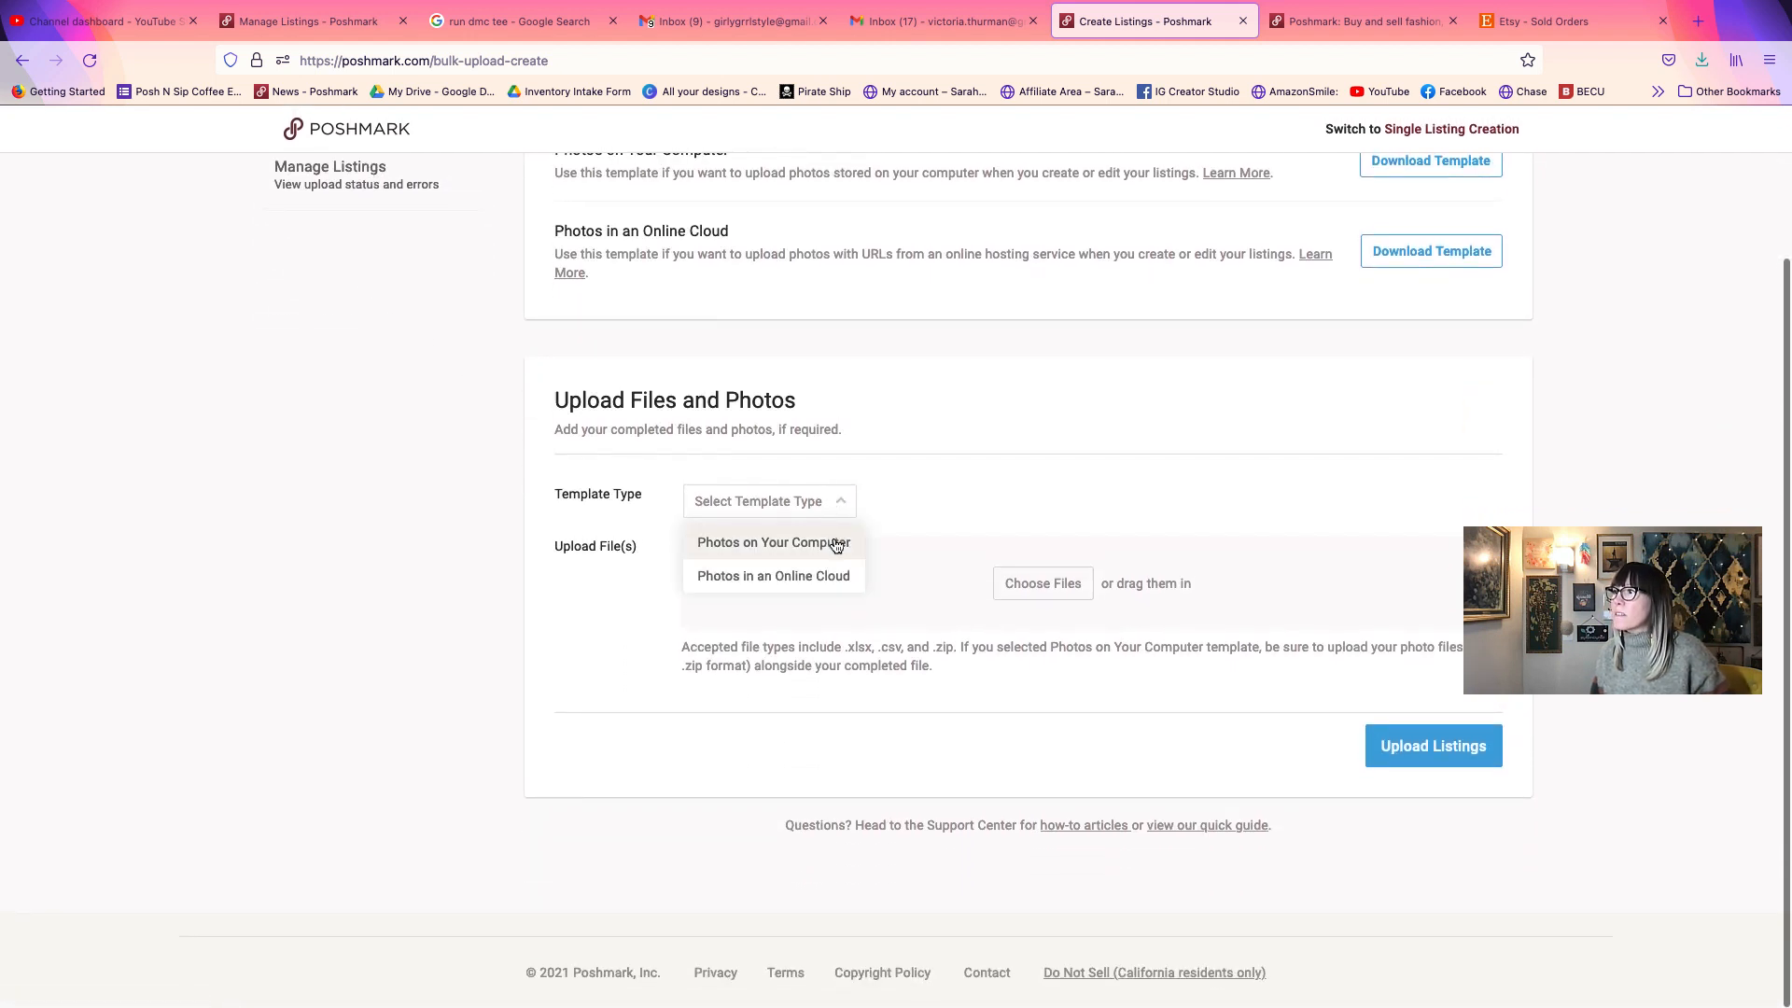
click(832, 539)
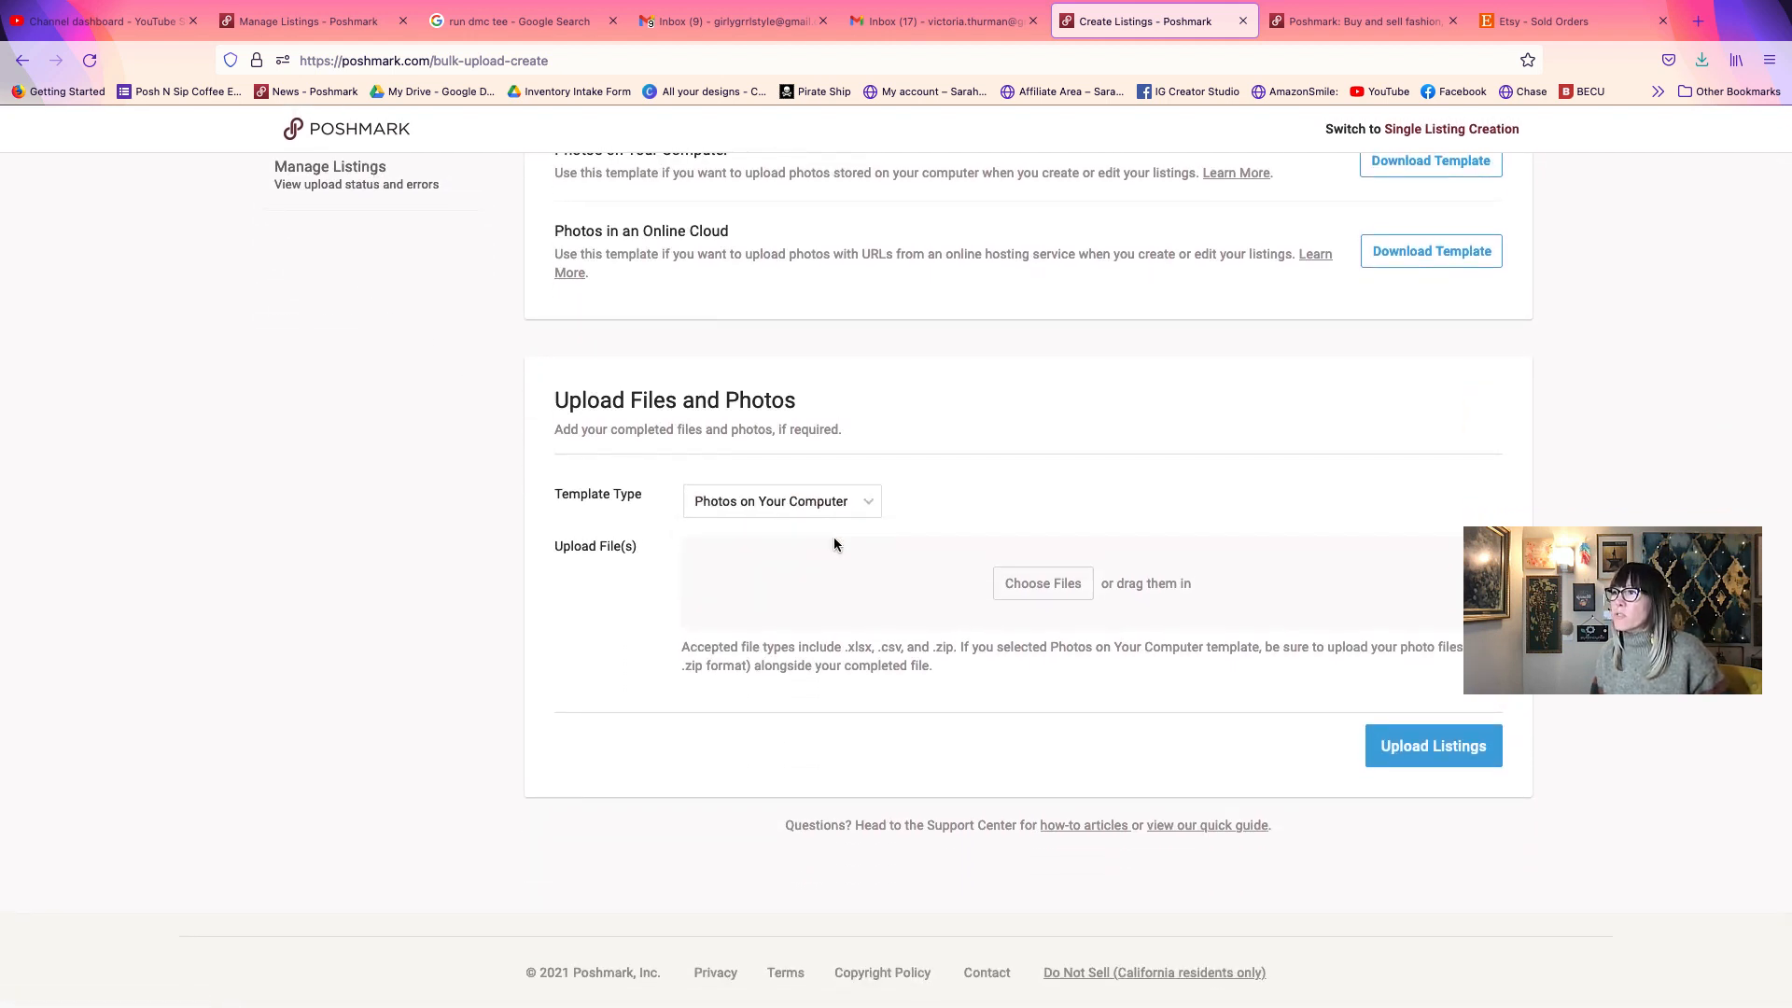
- Attach Bulk Upload Change Test.xlsx and try to upload the listings without a photo zip file
scroll(868, 556, up, 1)
click(1047, 592)
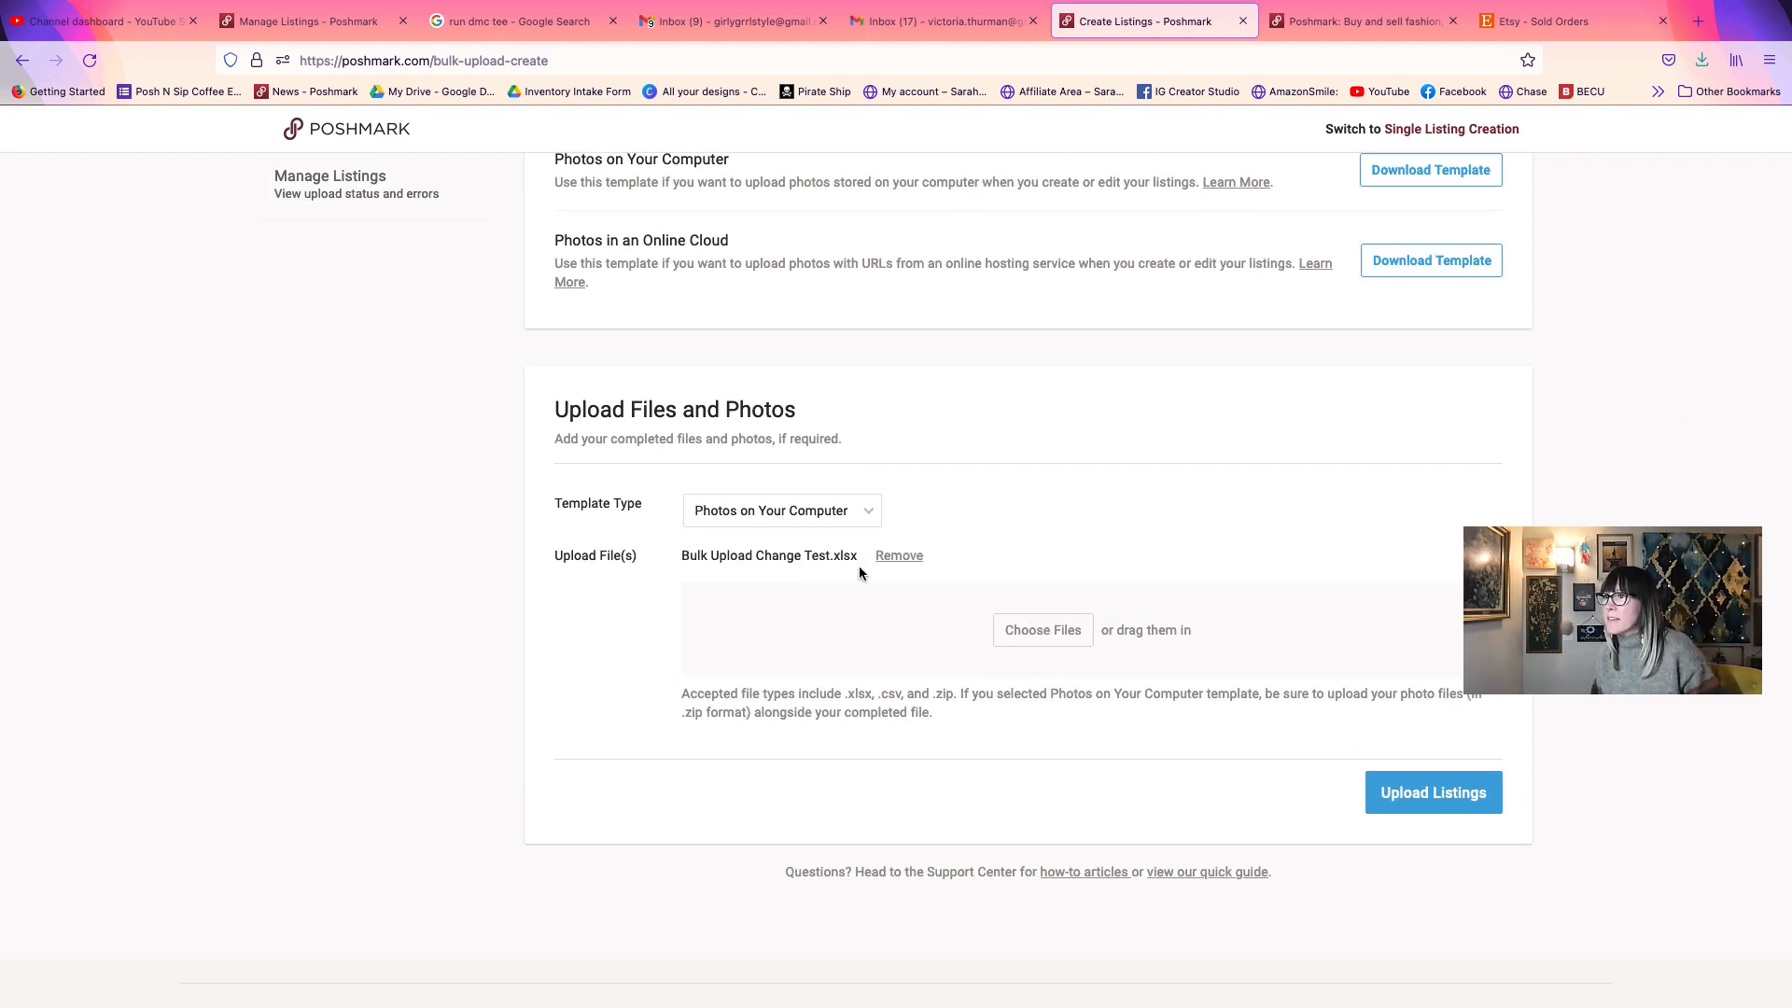
scroll(1444, 796, down, 1)
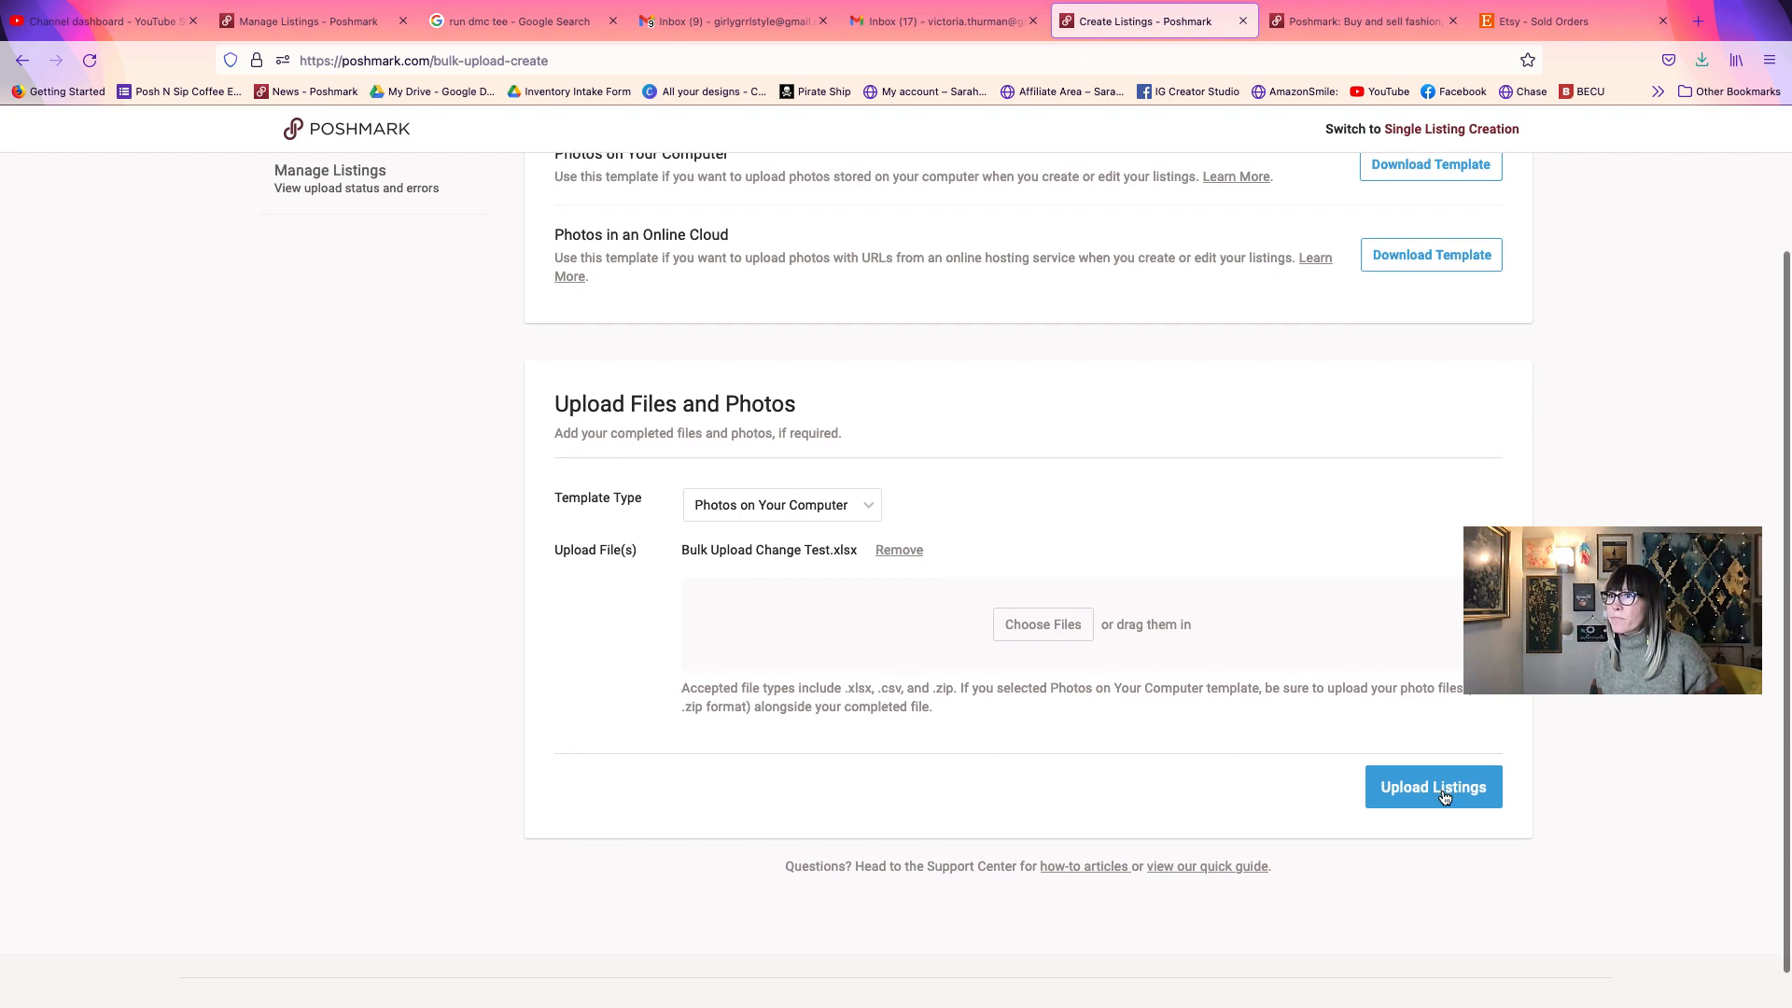
click(1444, 796)
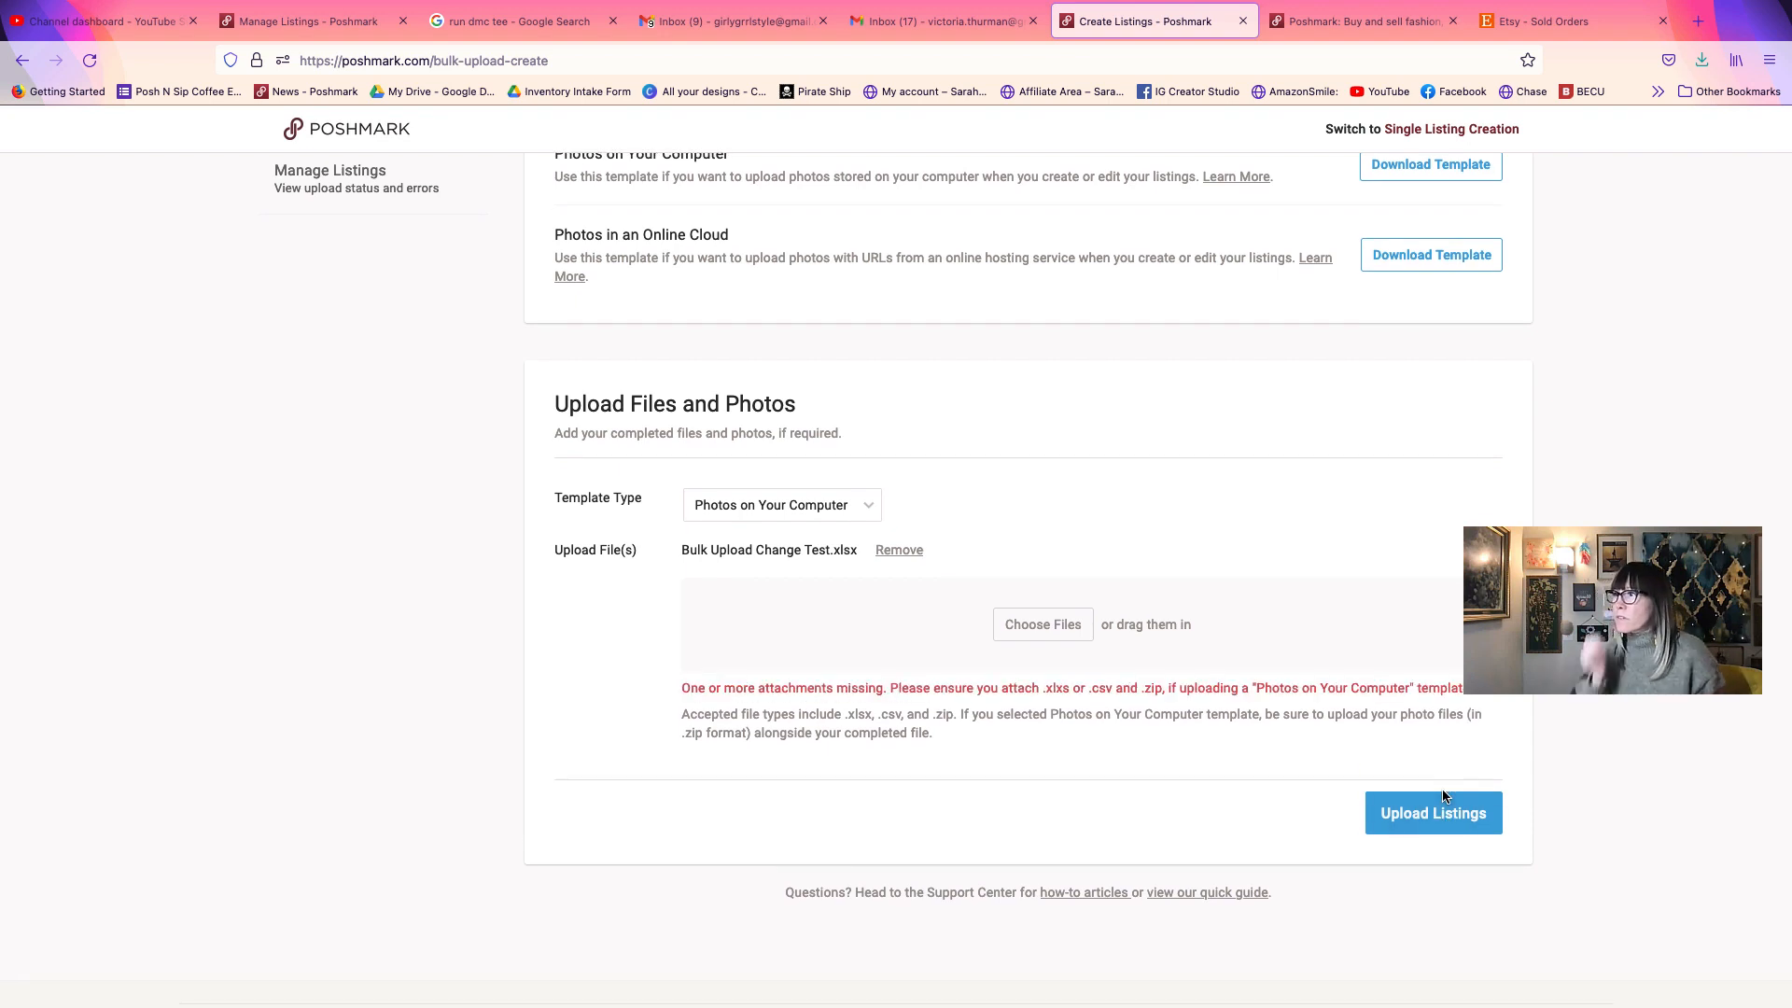
- Change the upload's template type to Photos in an Online Cloud
click(864, 509)
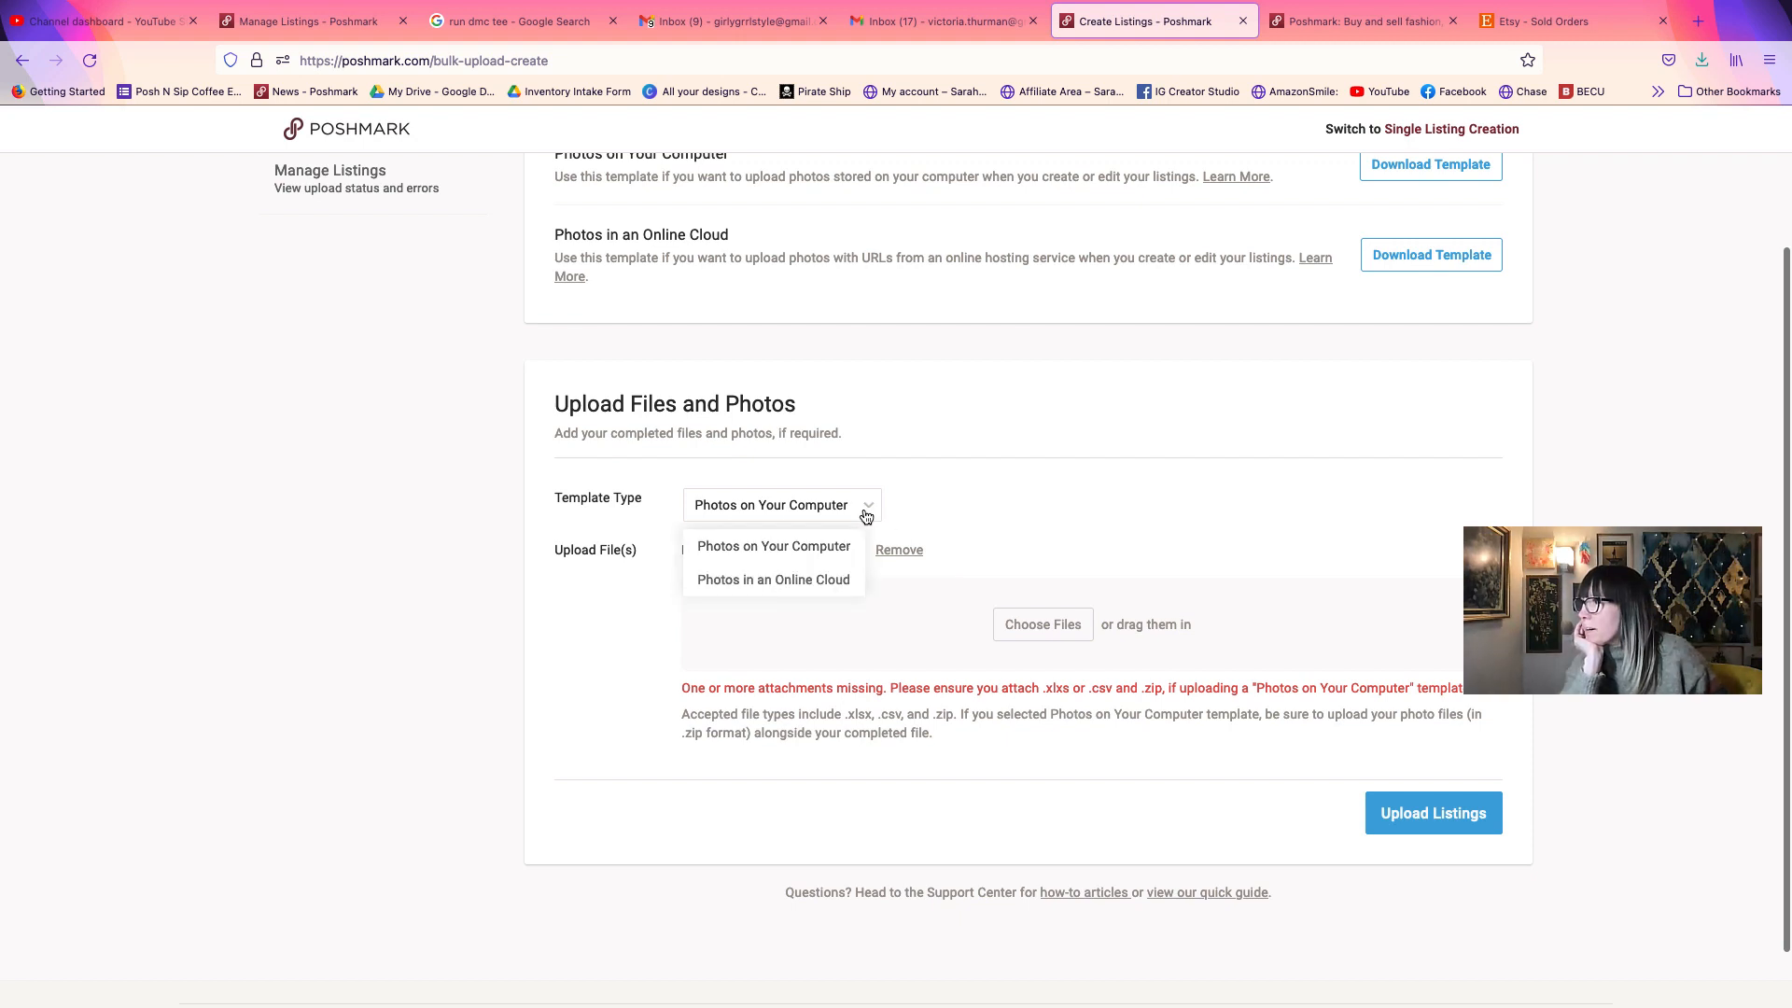
click(823, 580)
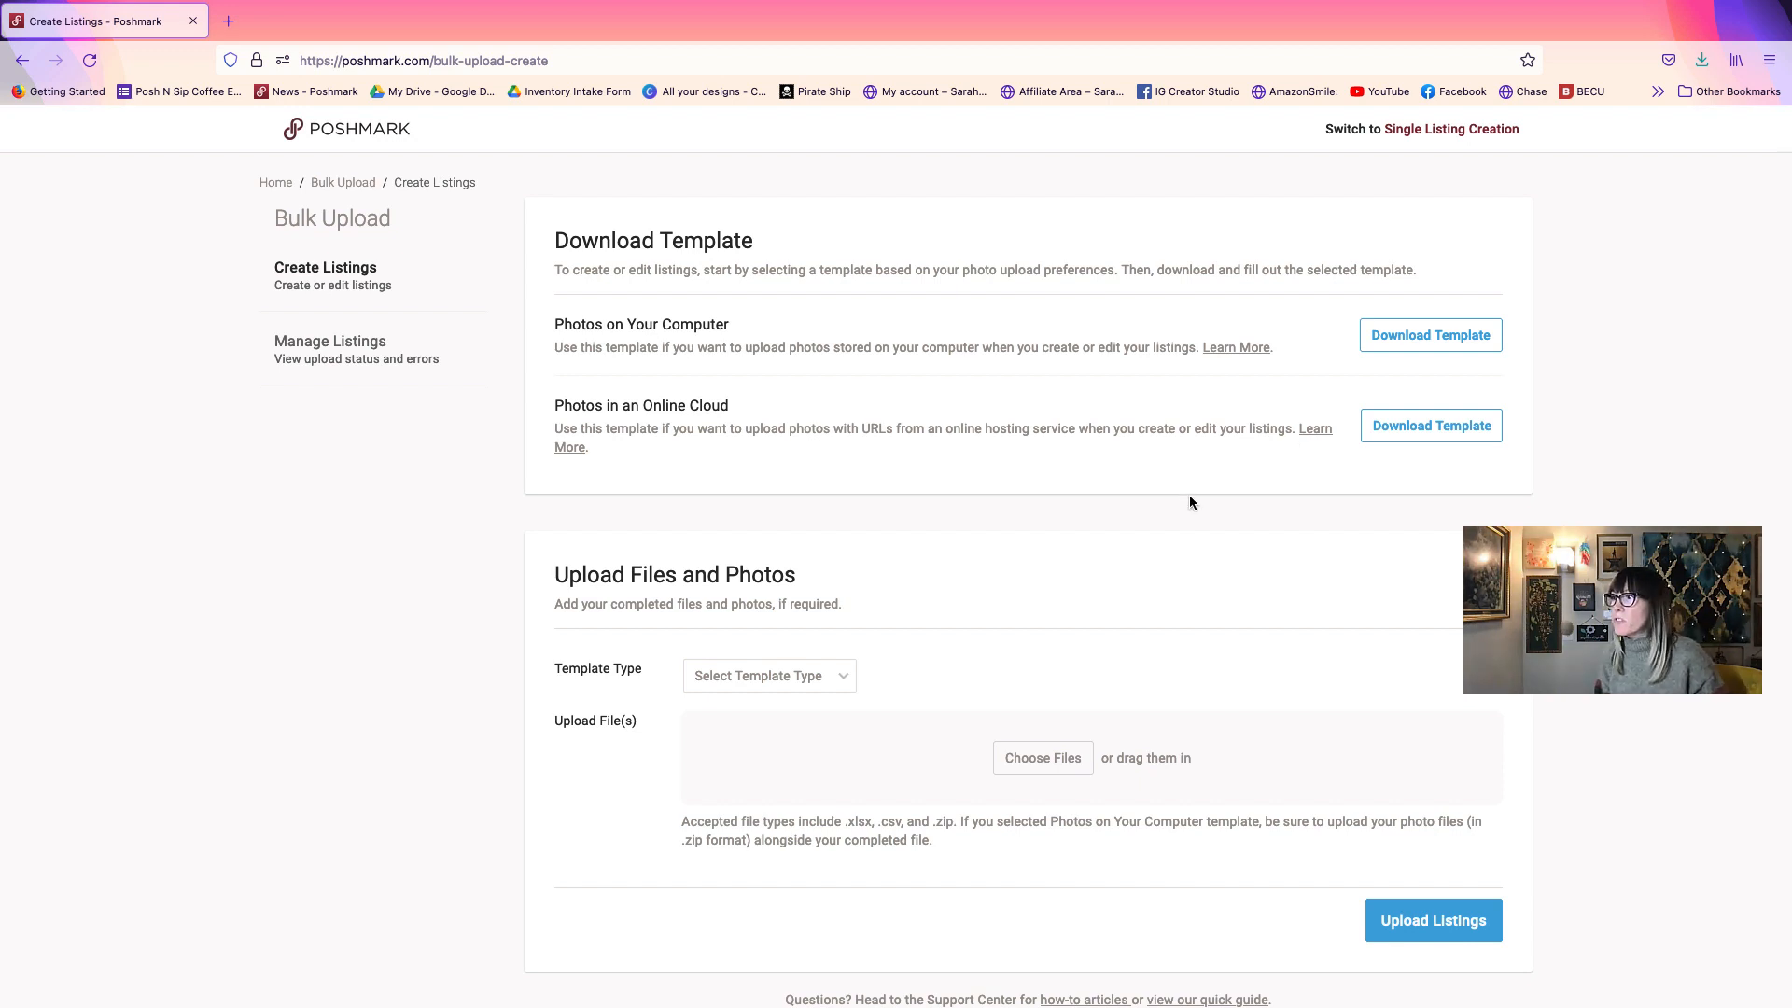
- Choose the Photos in an Online Cloud template type, attach Bulk Upload Change Test.xlsx and upload the listings
scroll(1187, 496, down, 2)
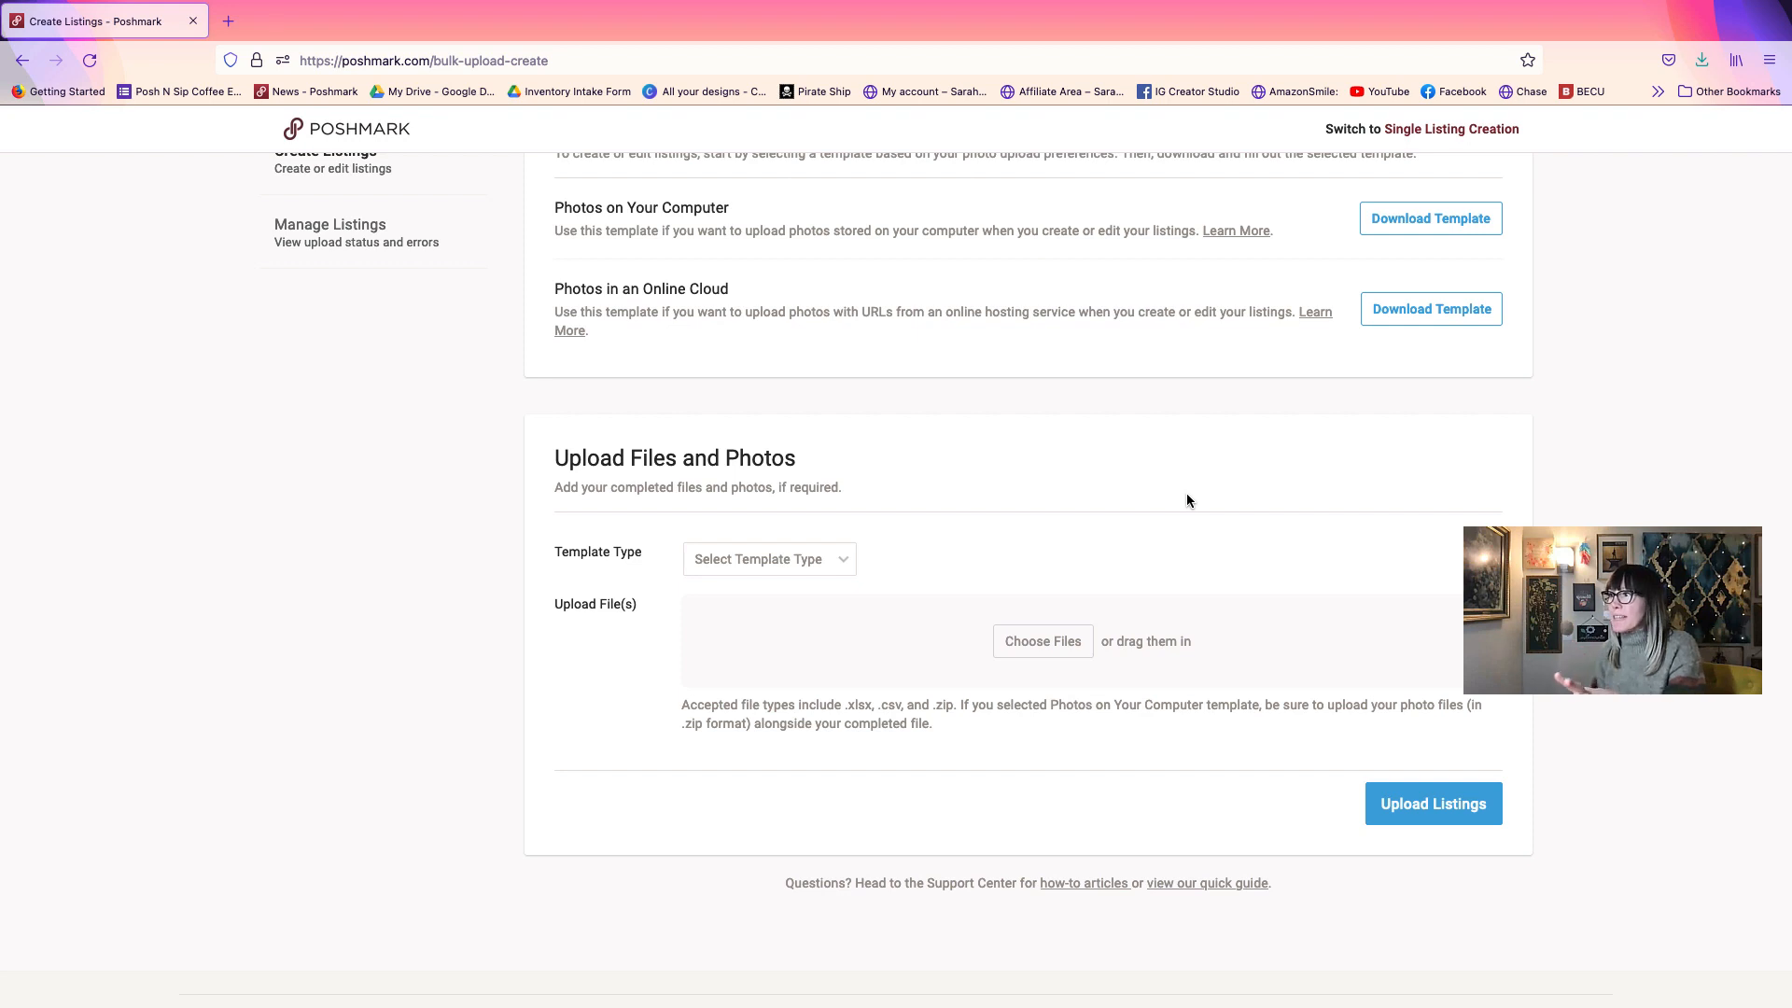
scroll(1185, 494, up, 1)
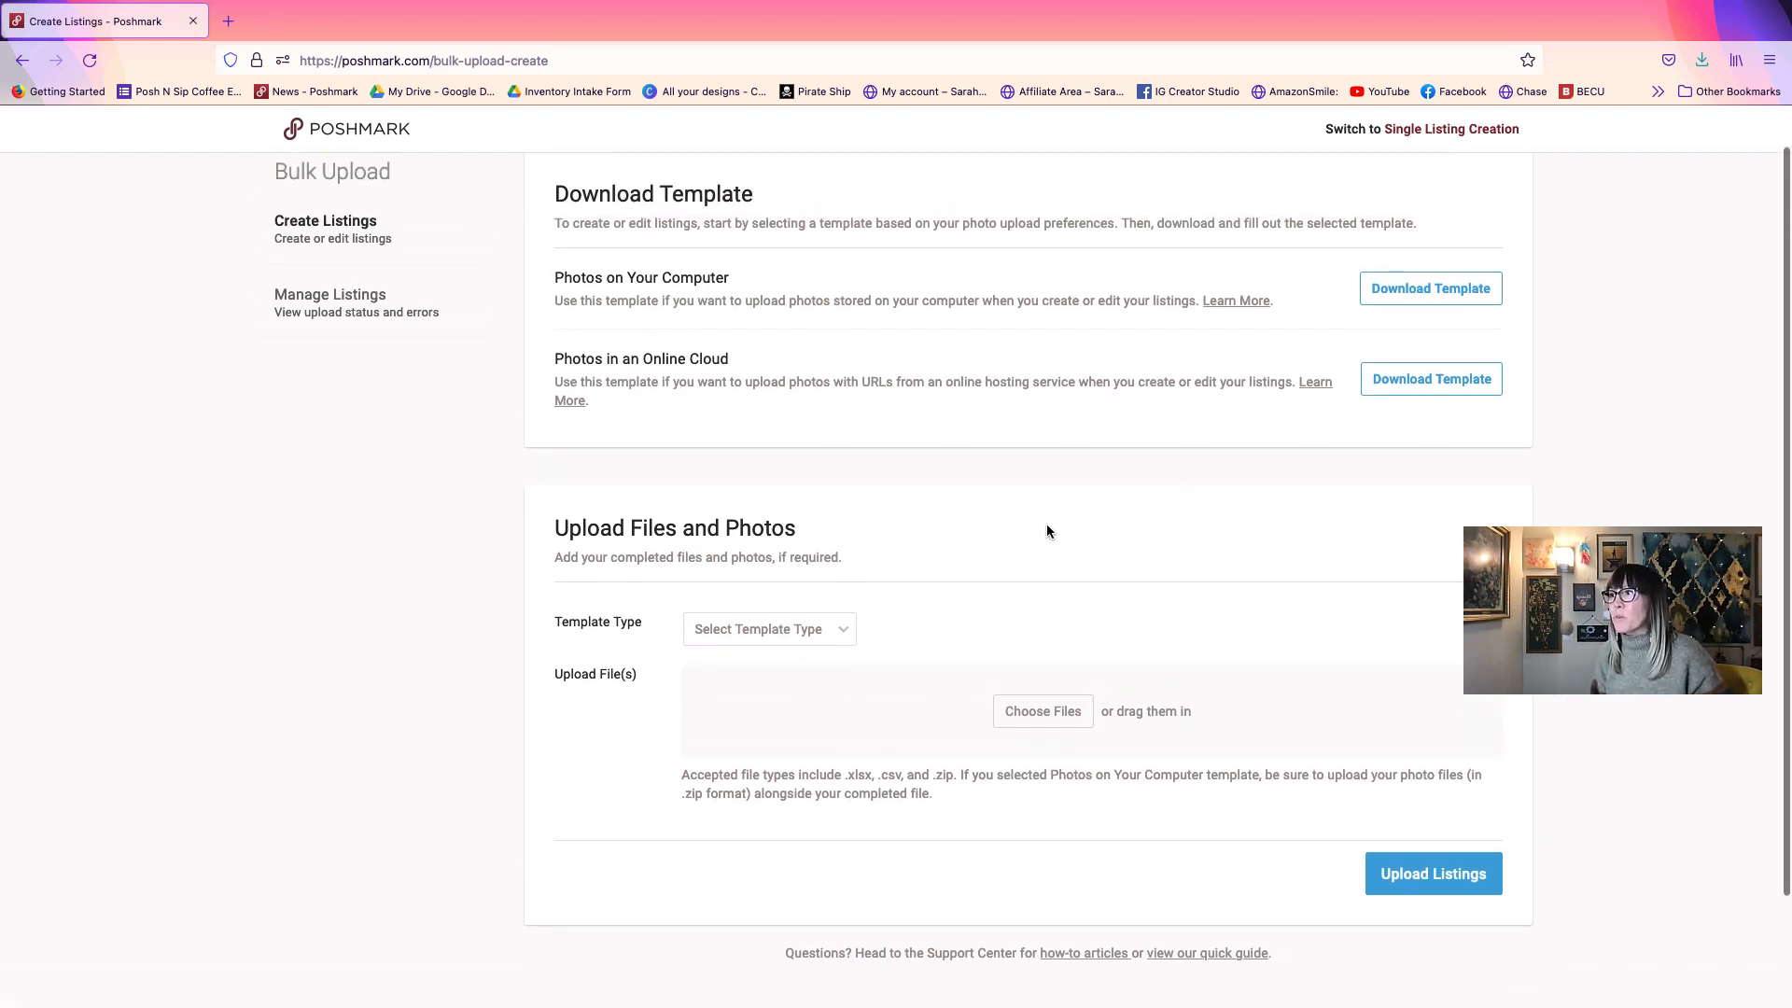
scroll(1036, 530, down, 2)
click(839, 519)
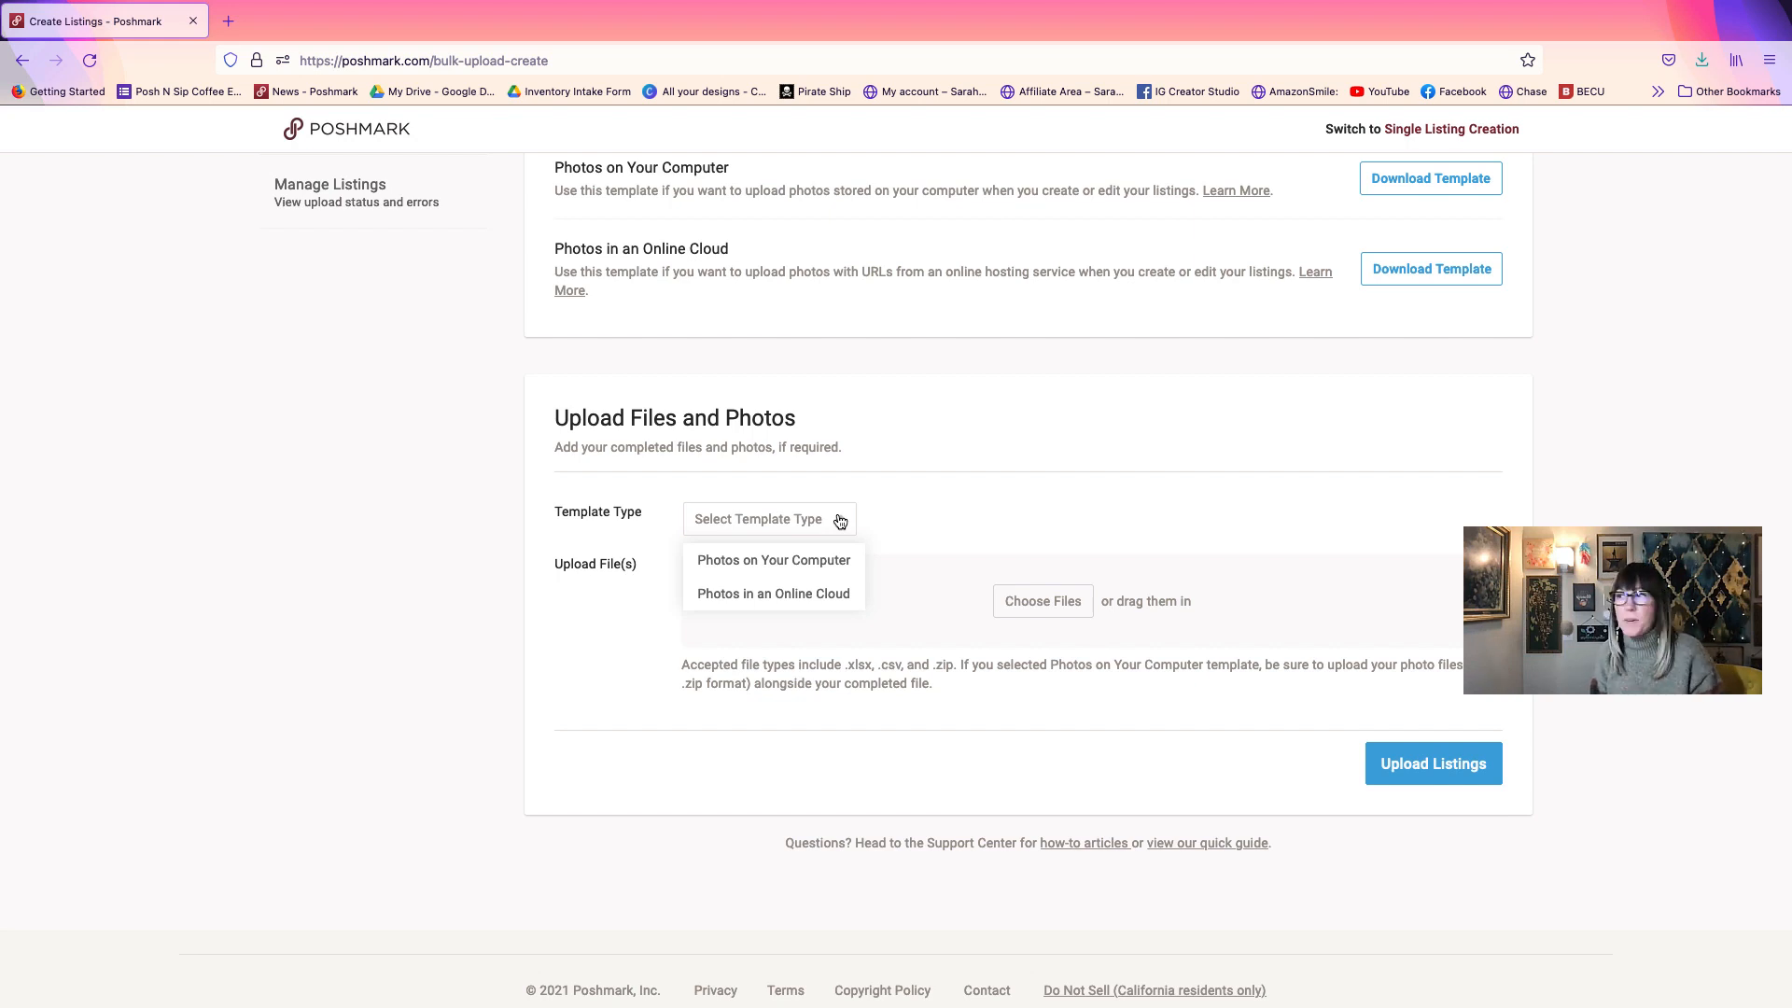
click(844, 595)
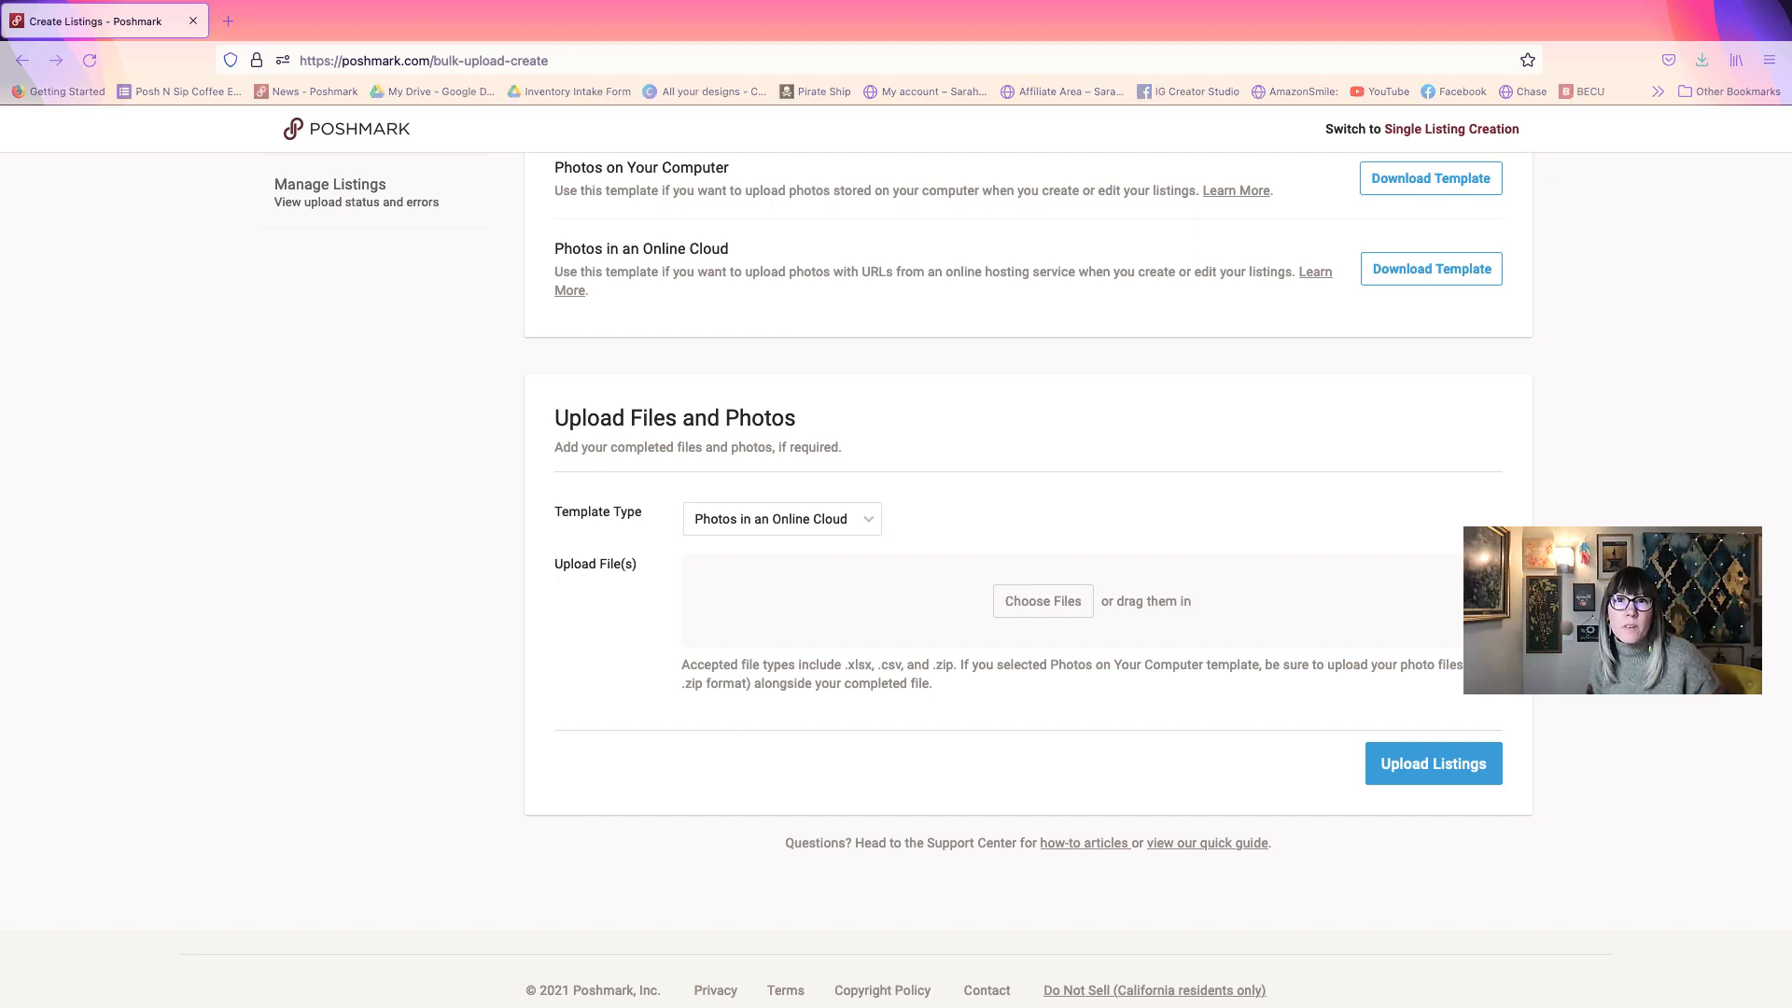
drag(1787, 432, 1016, 620)
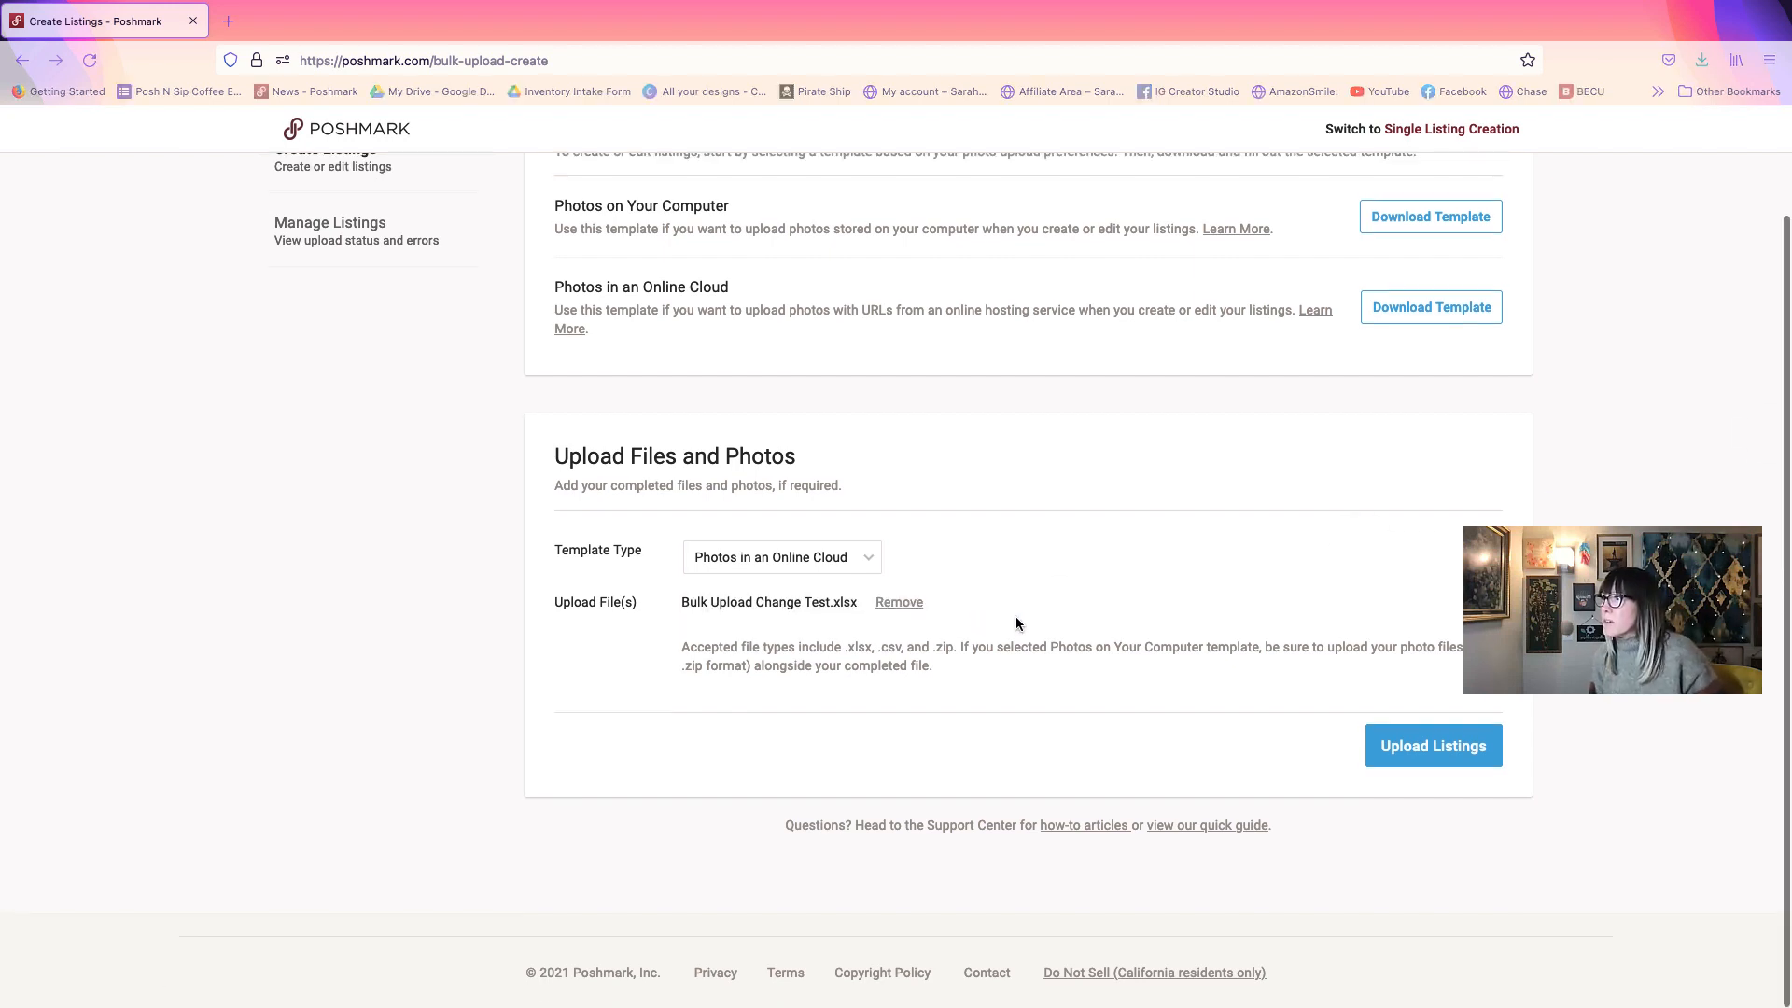
click(1437, 749)
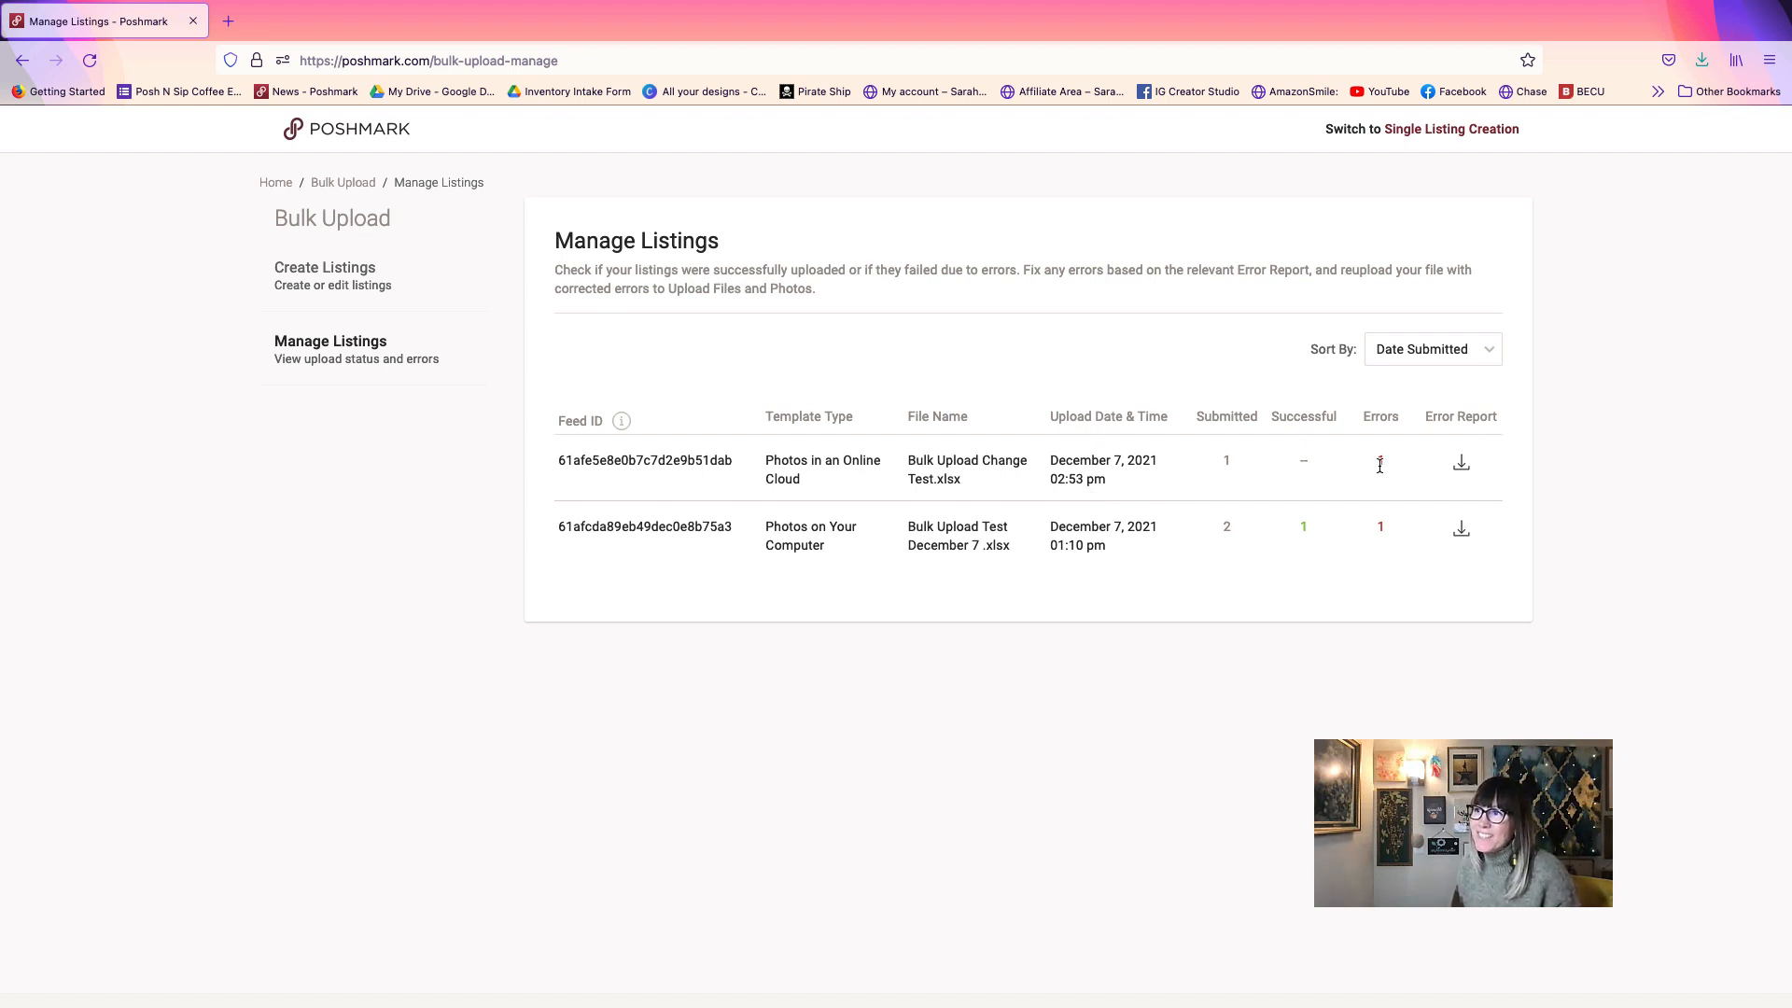
- Open the error report for Bulk Upload Change Test.xlsx in Numbers and examine its Status and Message columns and the row's entries
click(1462, 470)
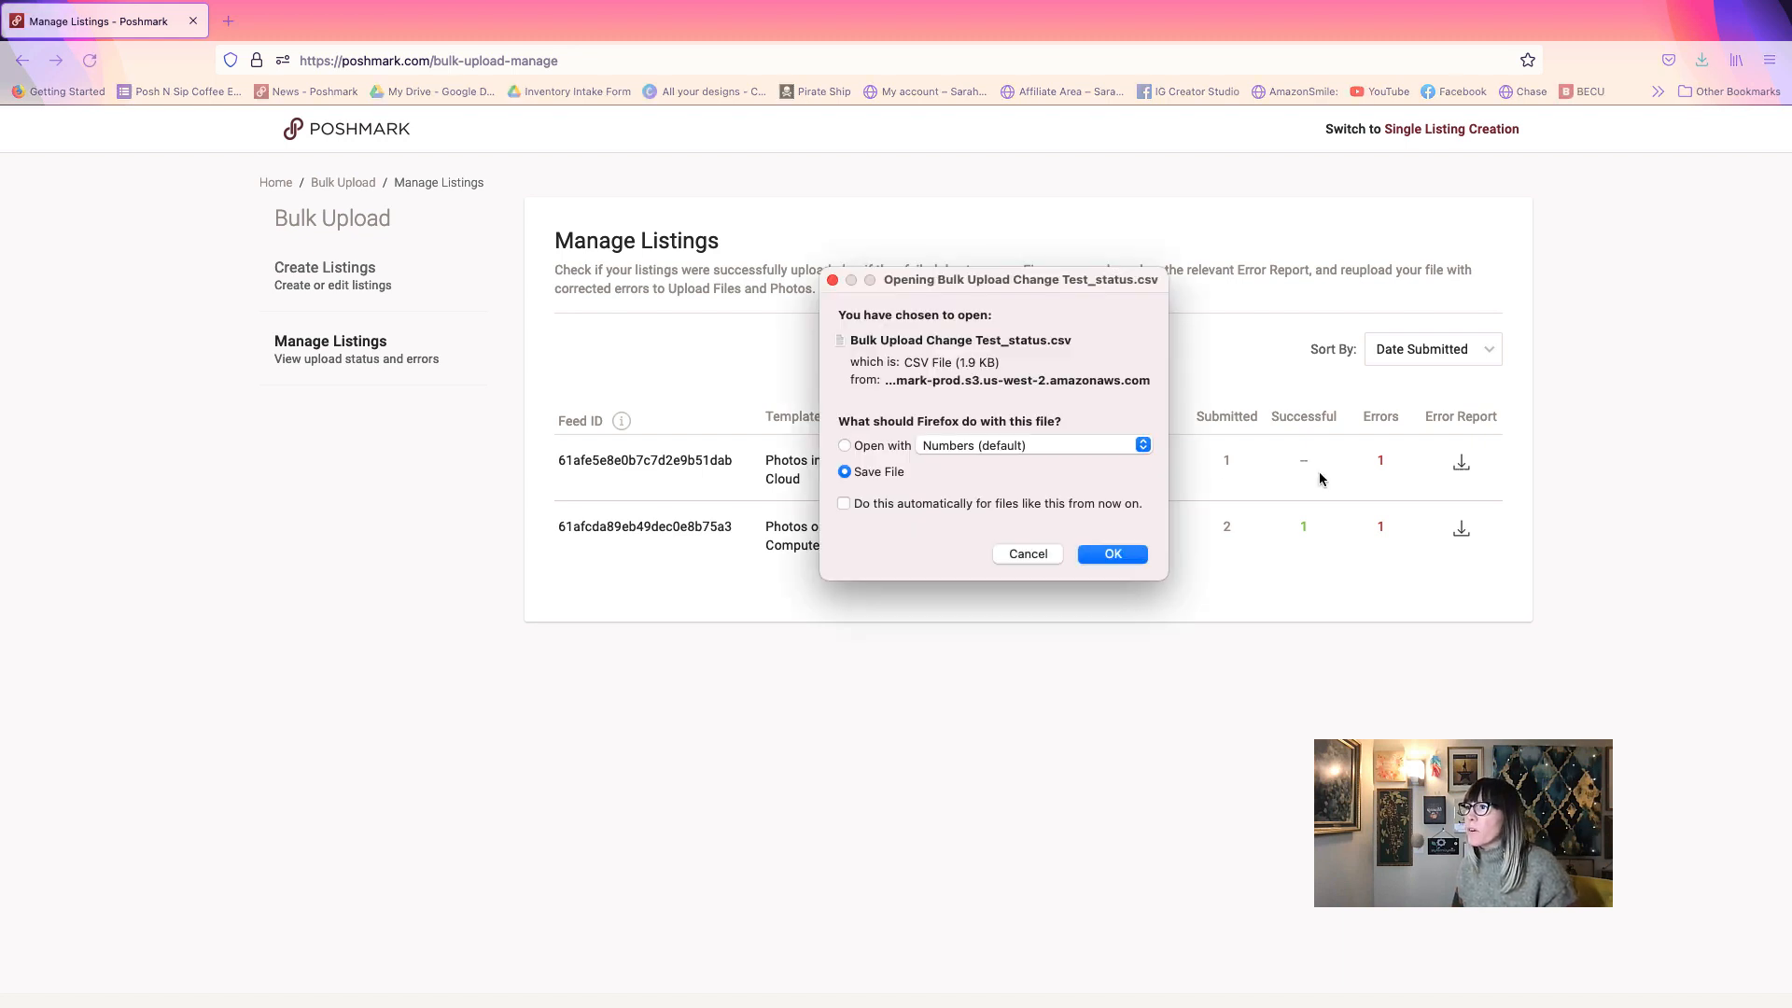
click(845, 446)
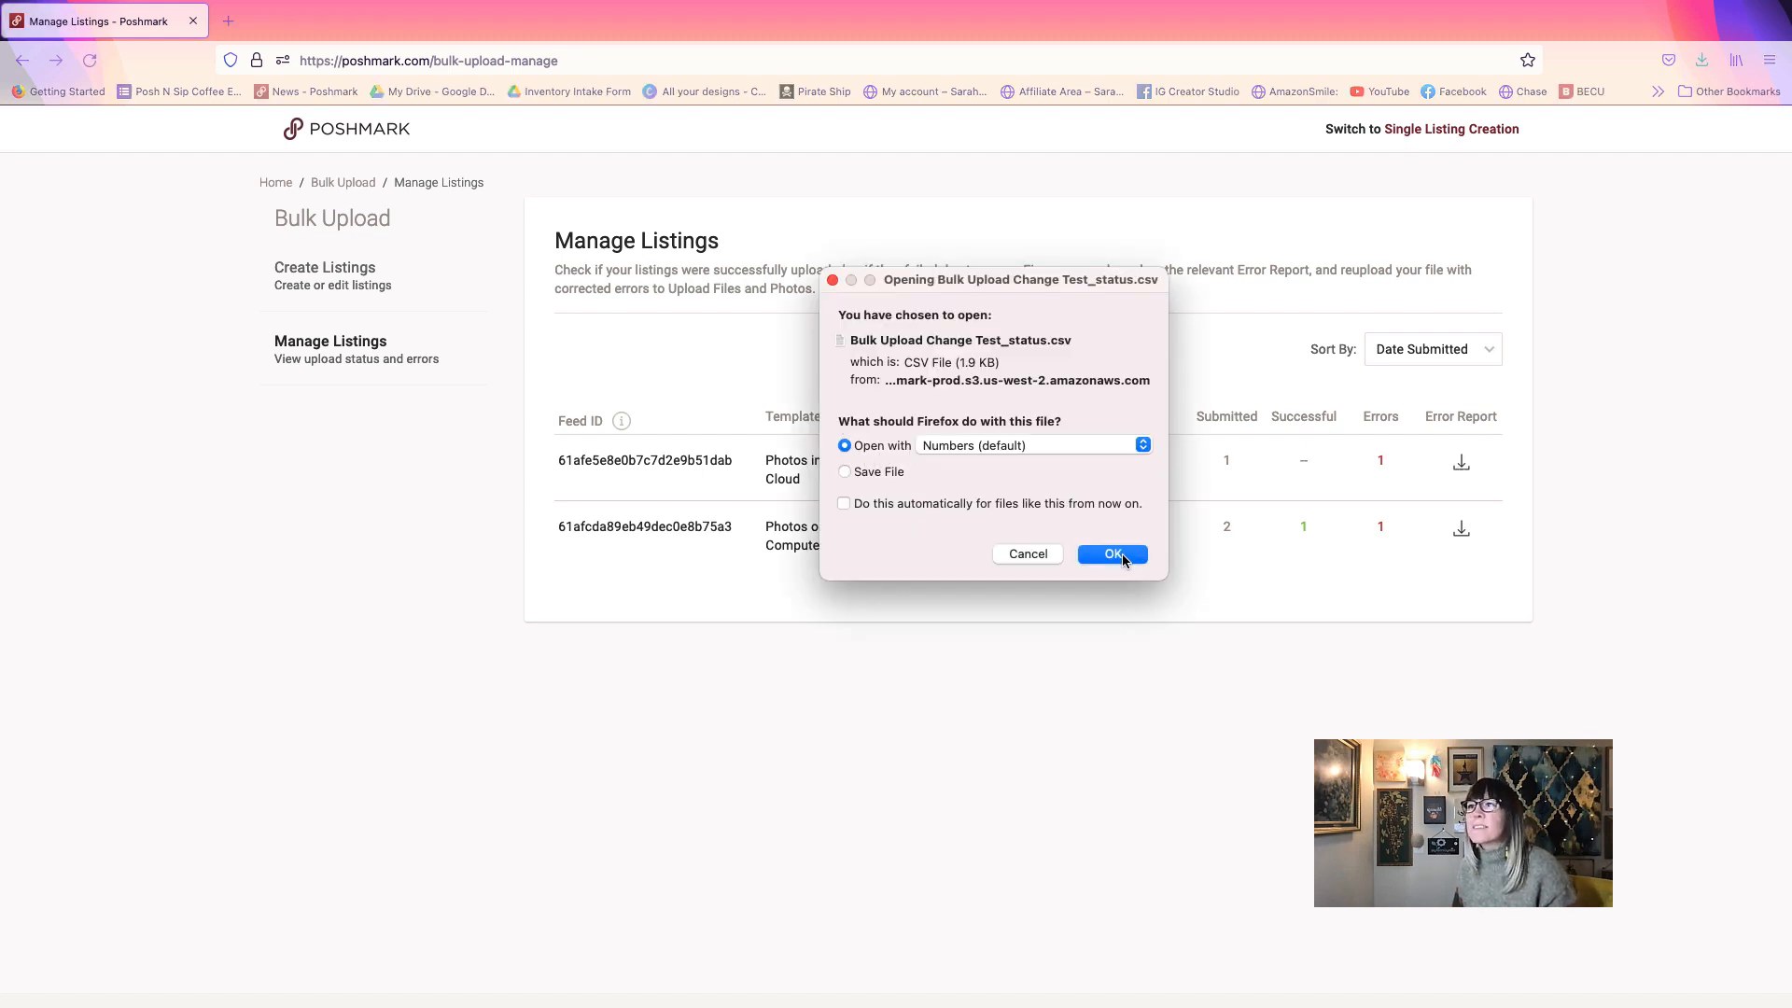
click(1120, 555)
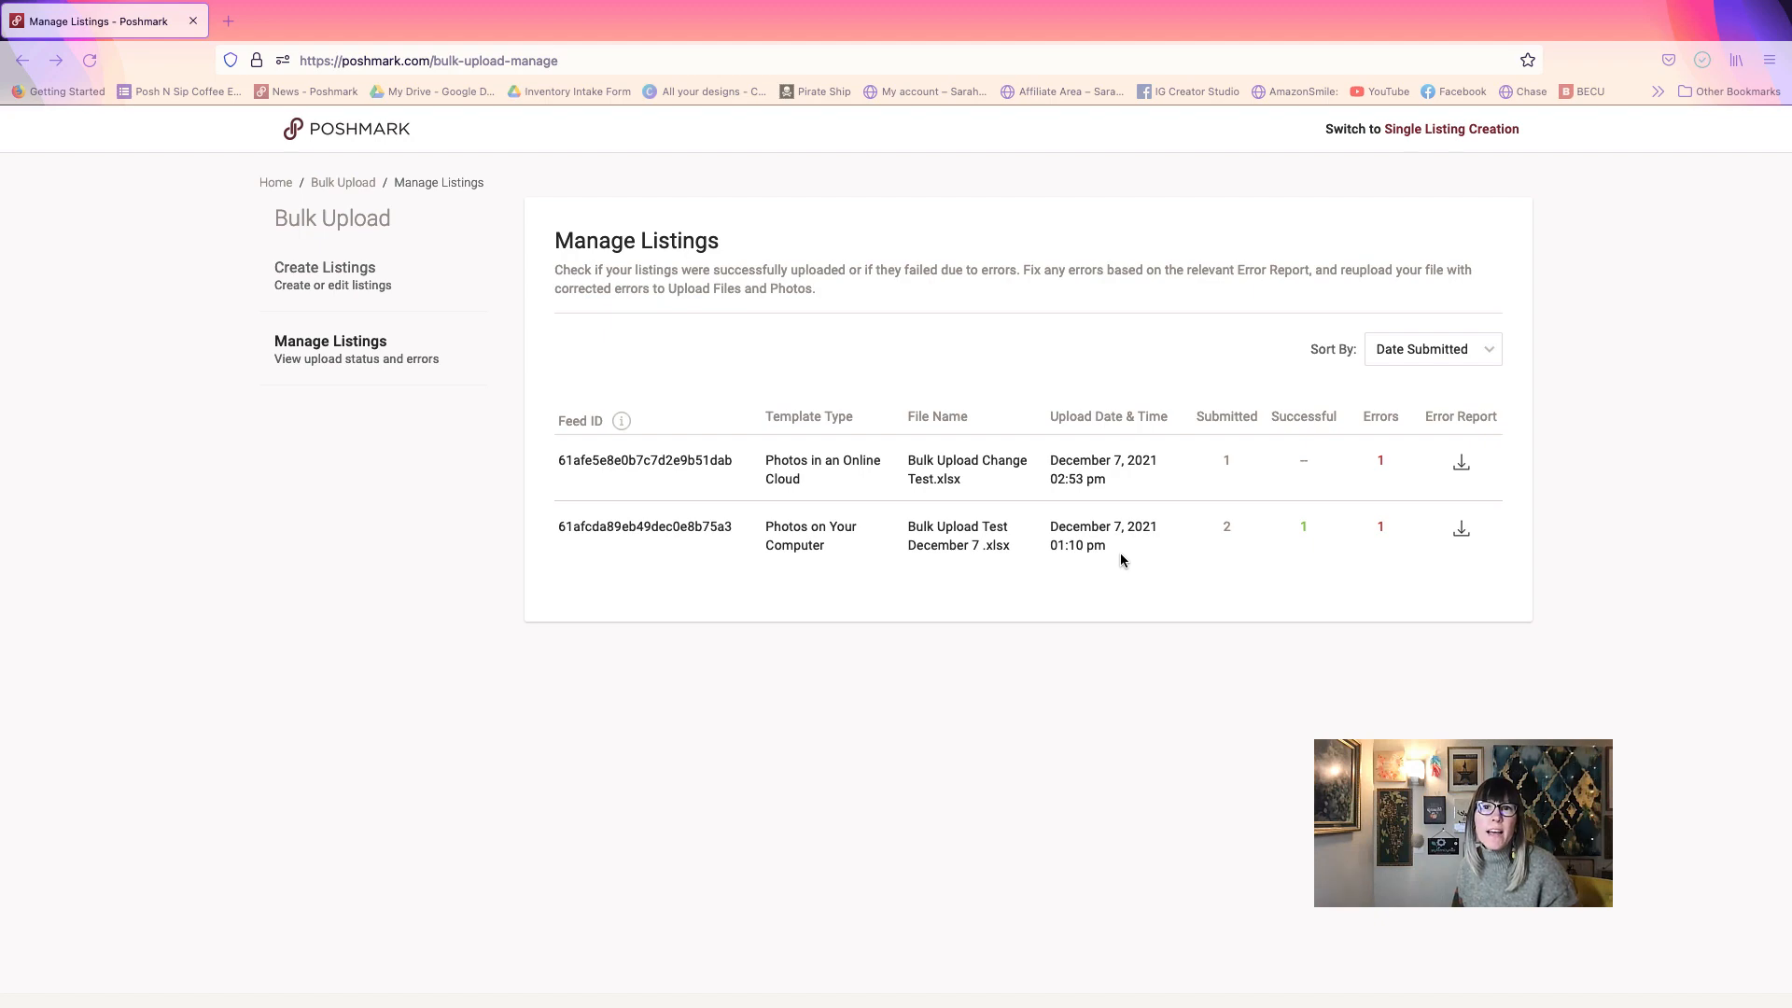
scroll(433, 260, right, 10)
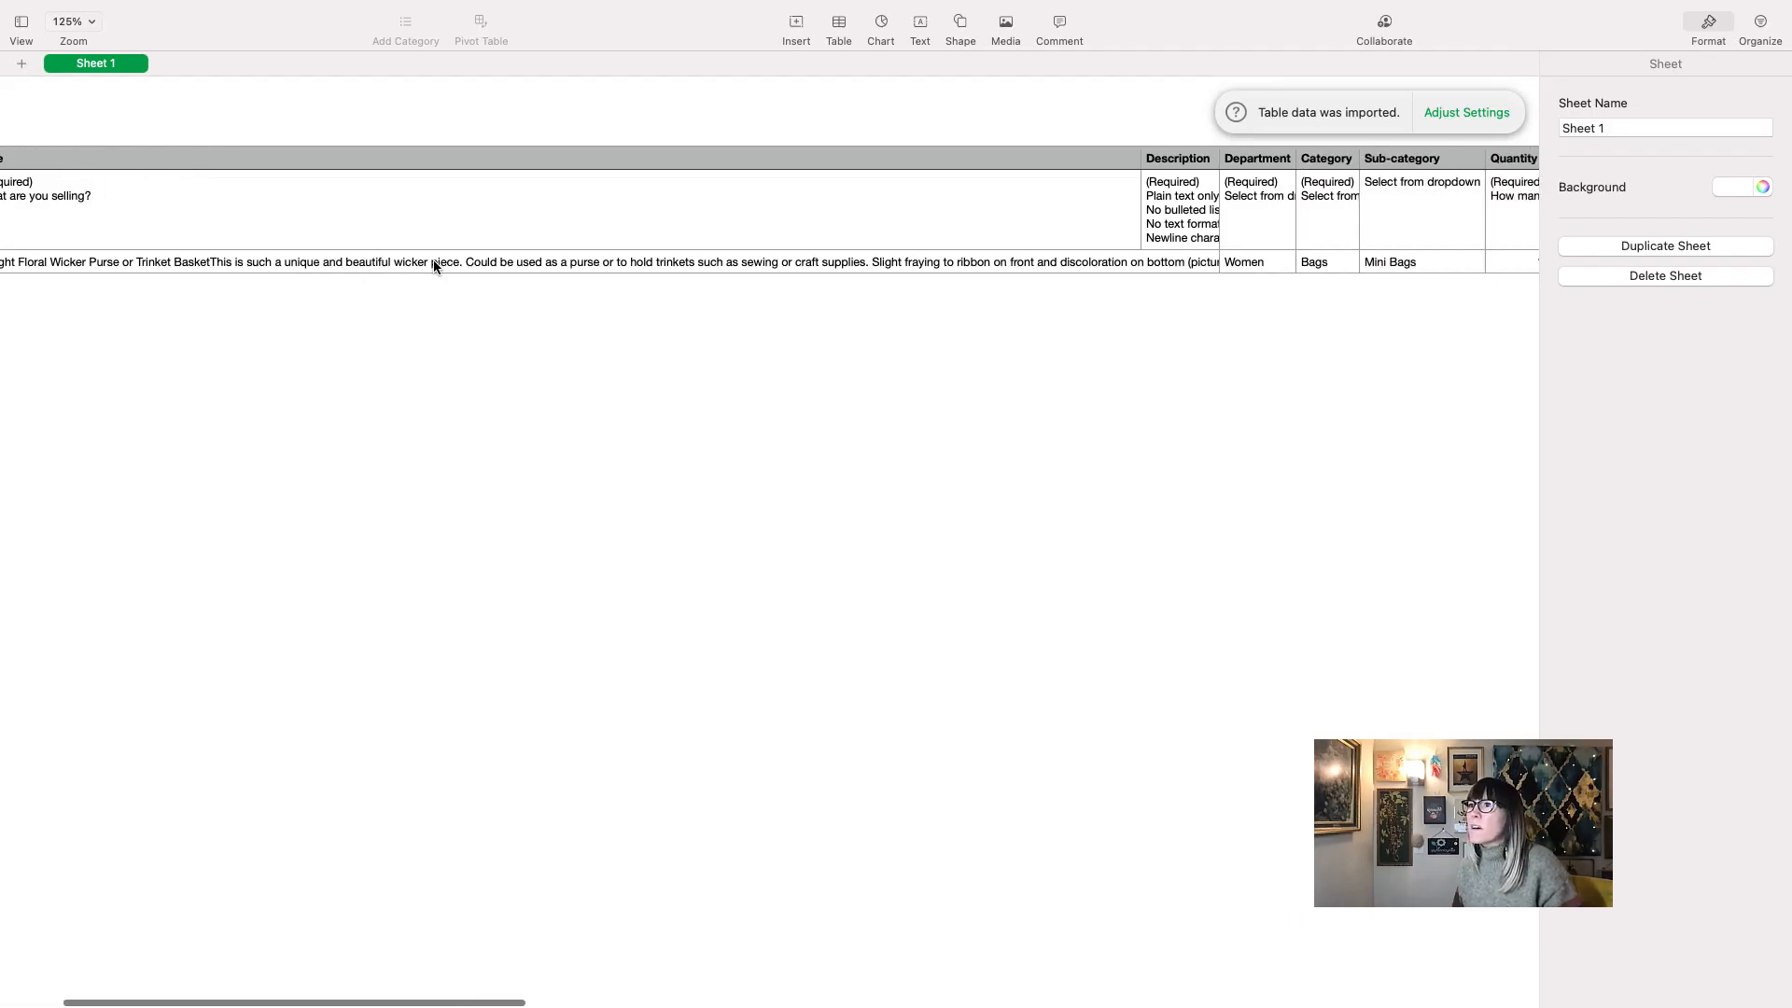
scroll(433, 267, right, 15)
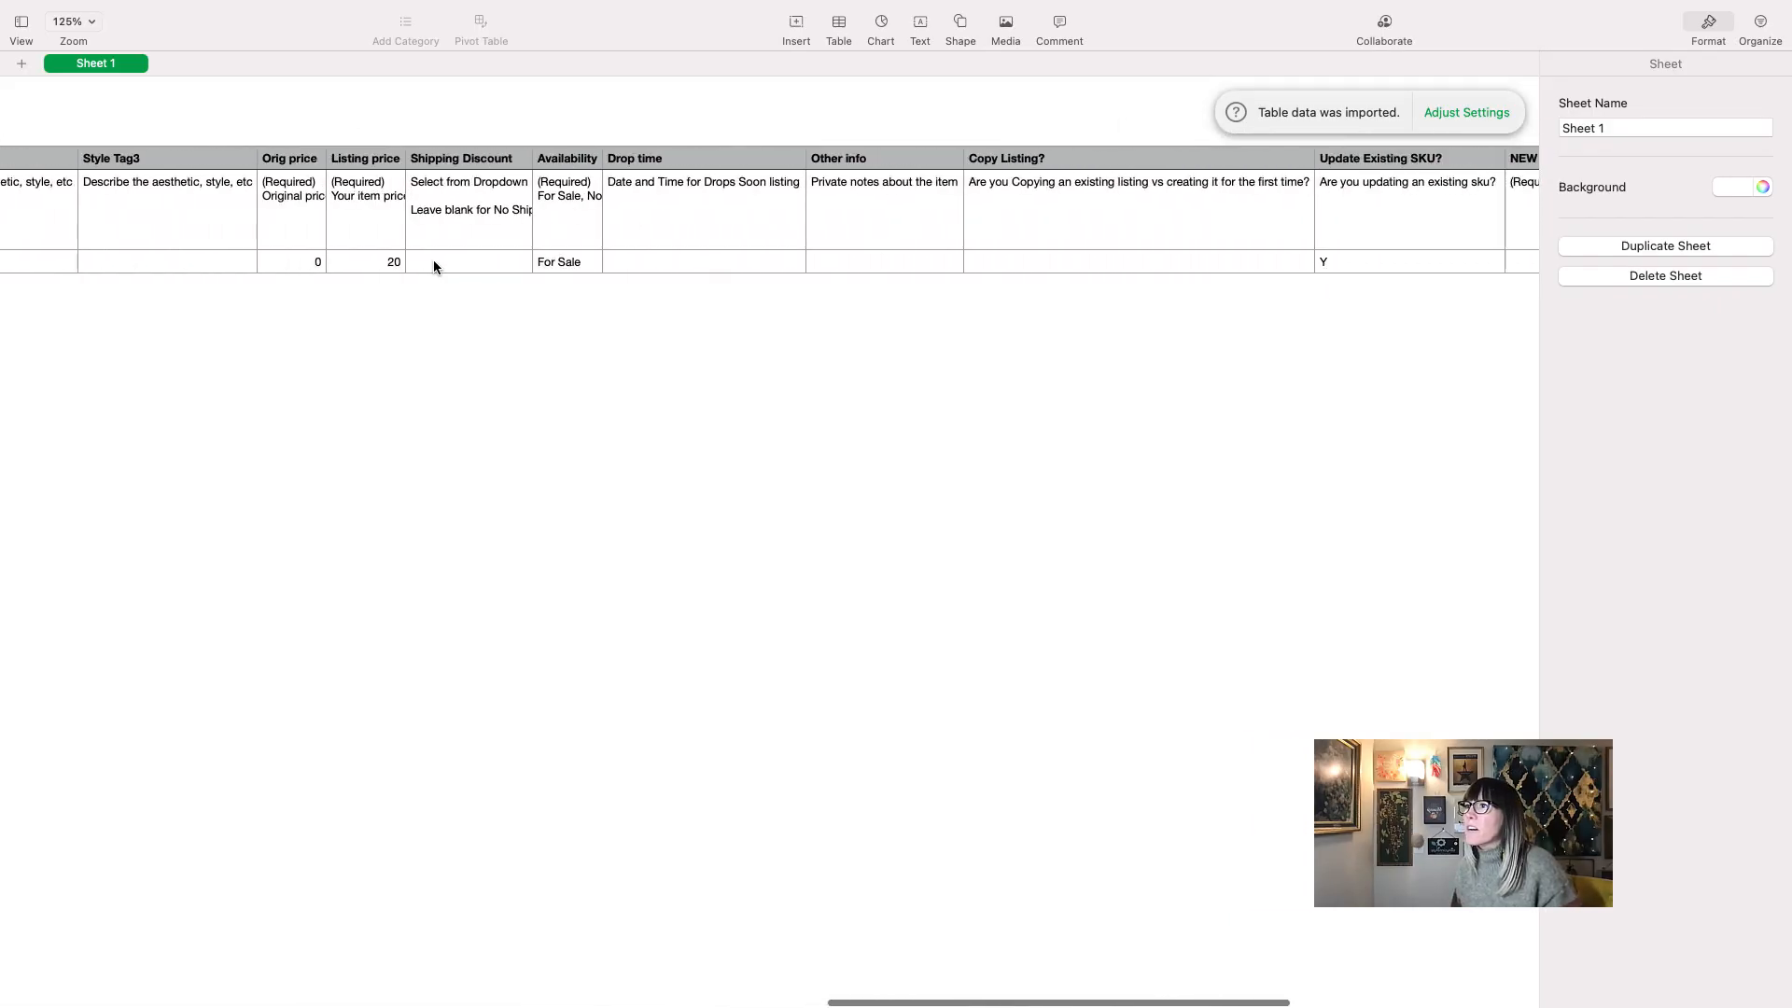
scroll(433, 267, right, 2)
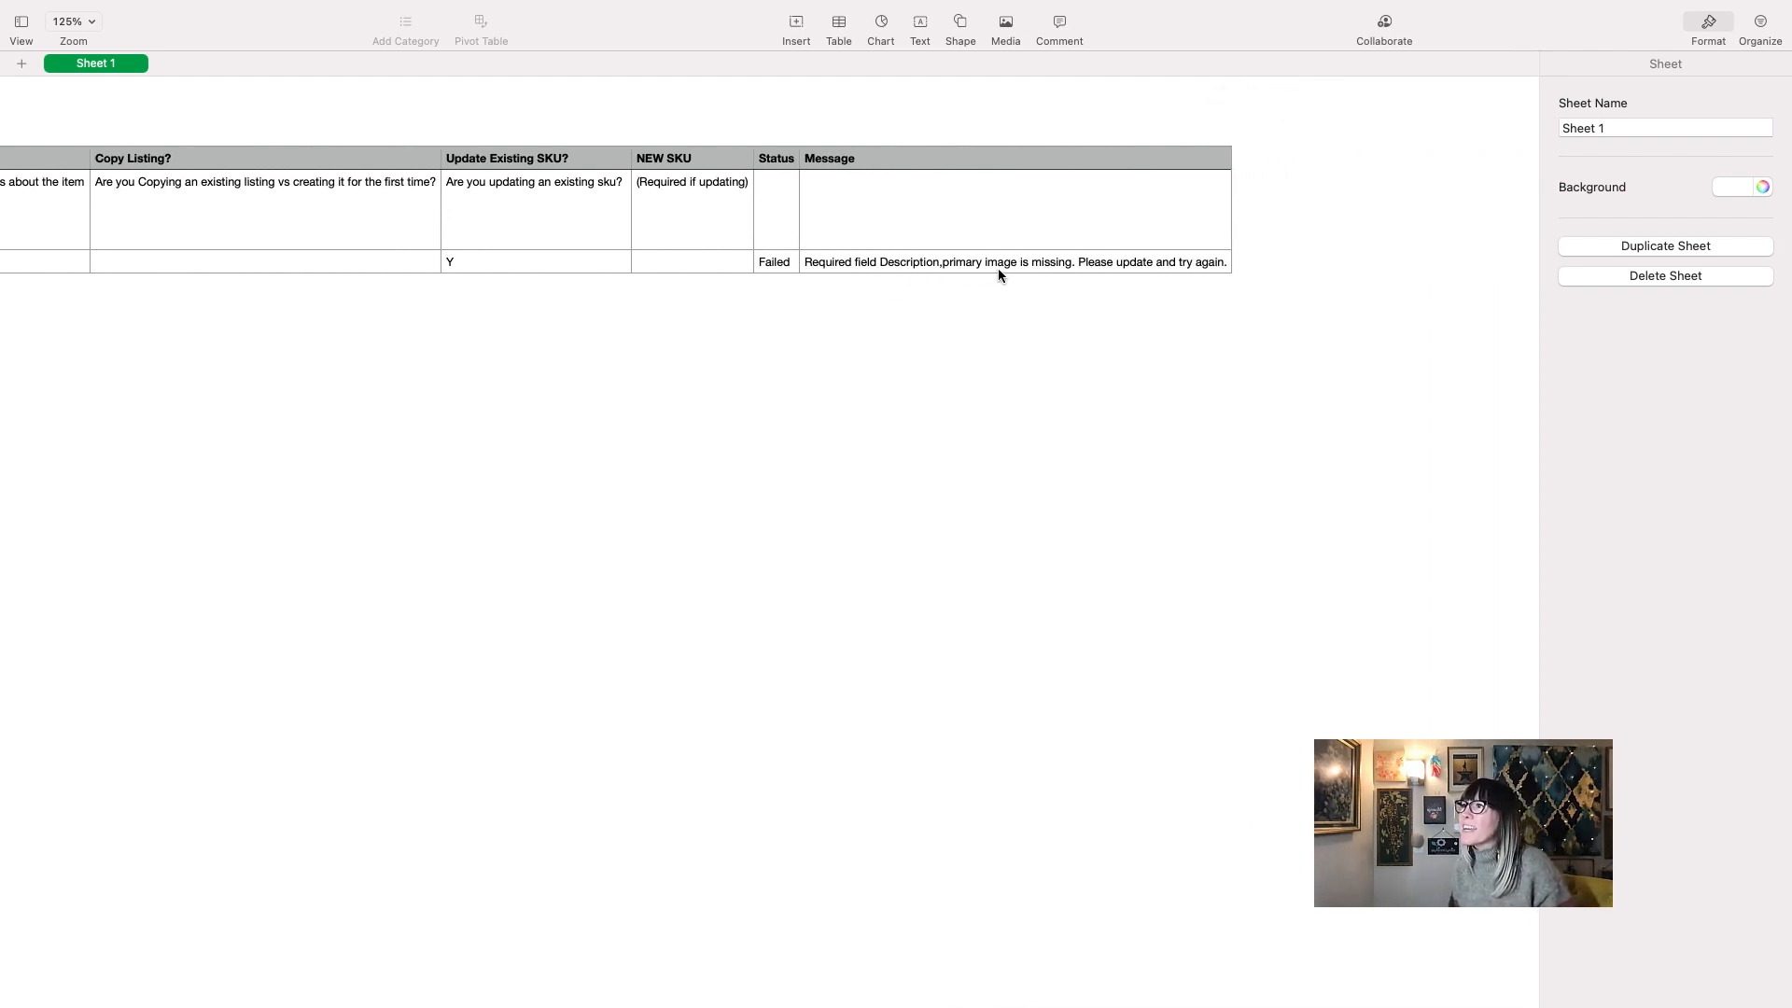
scroll(999, 271, left, 20)
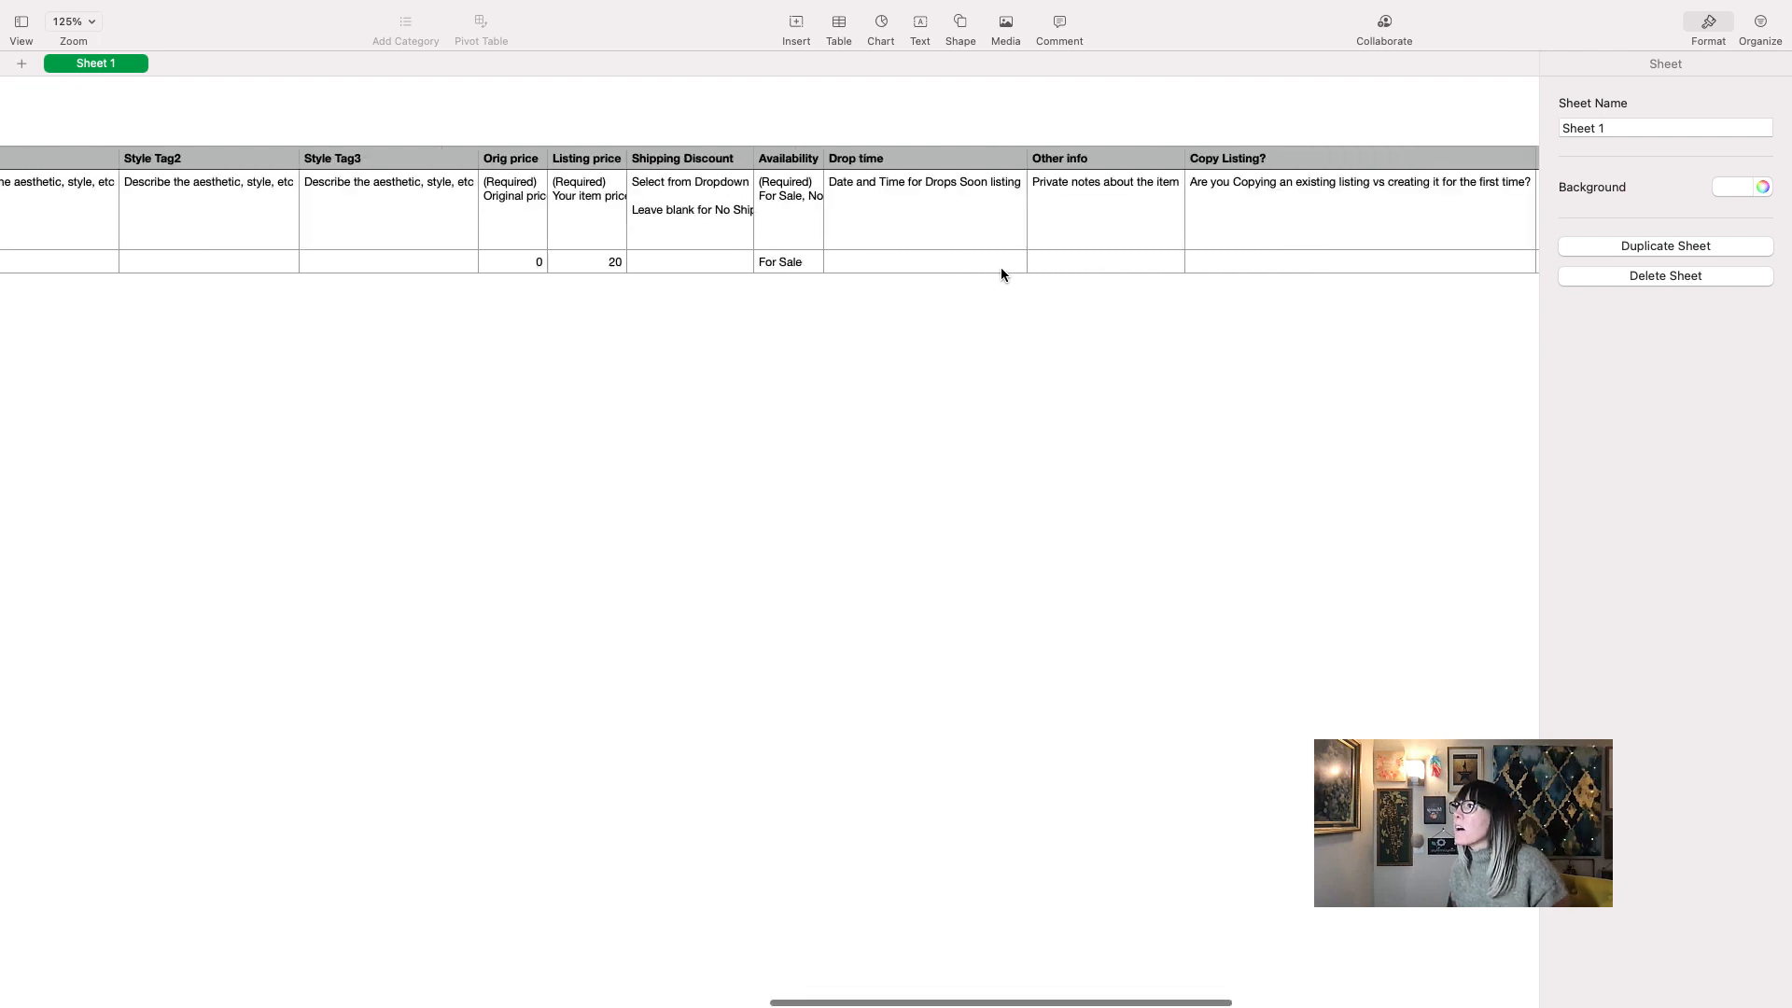
scroll(1002, 266, left, 20)
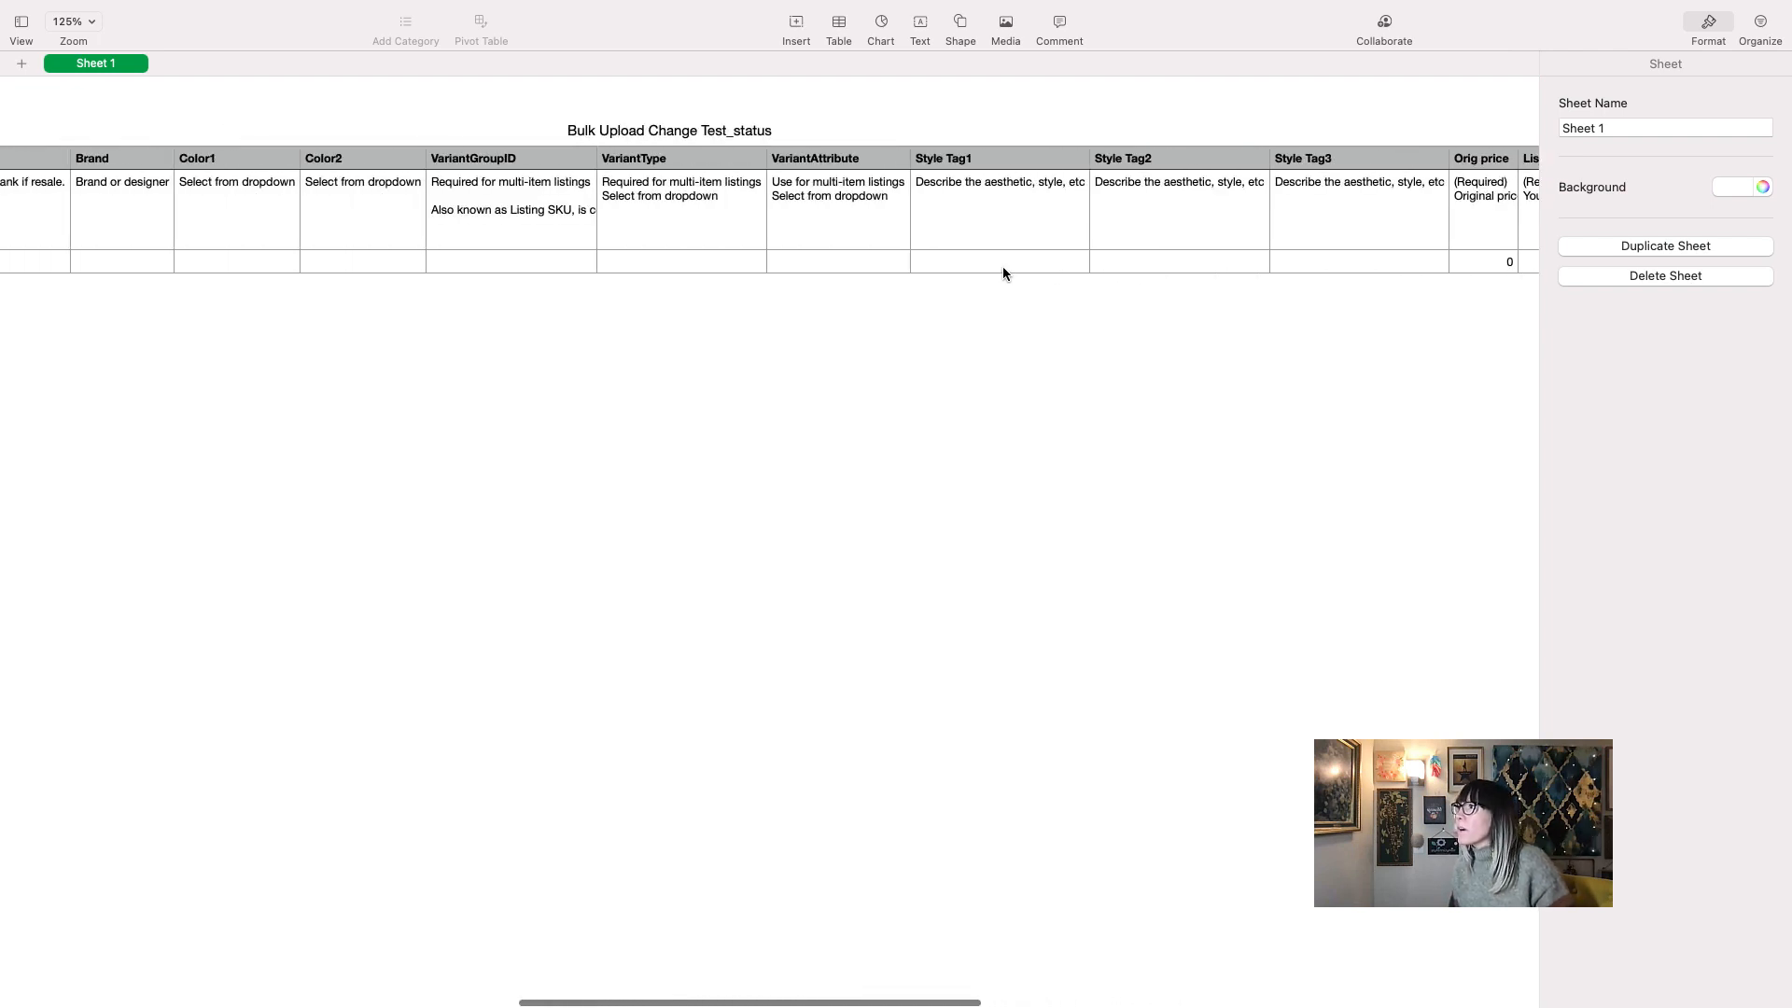
scroll(1002, 272, left, 4)
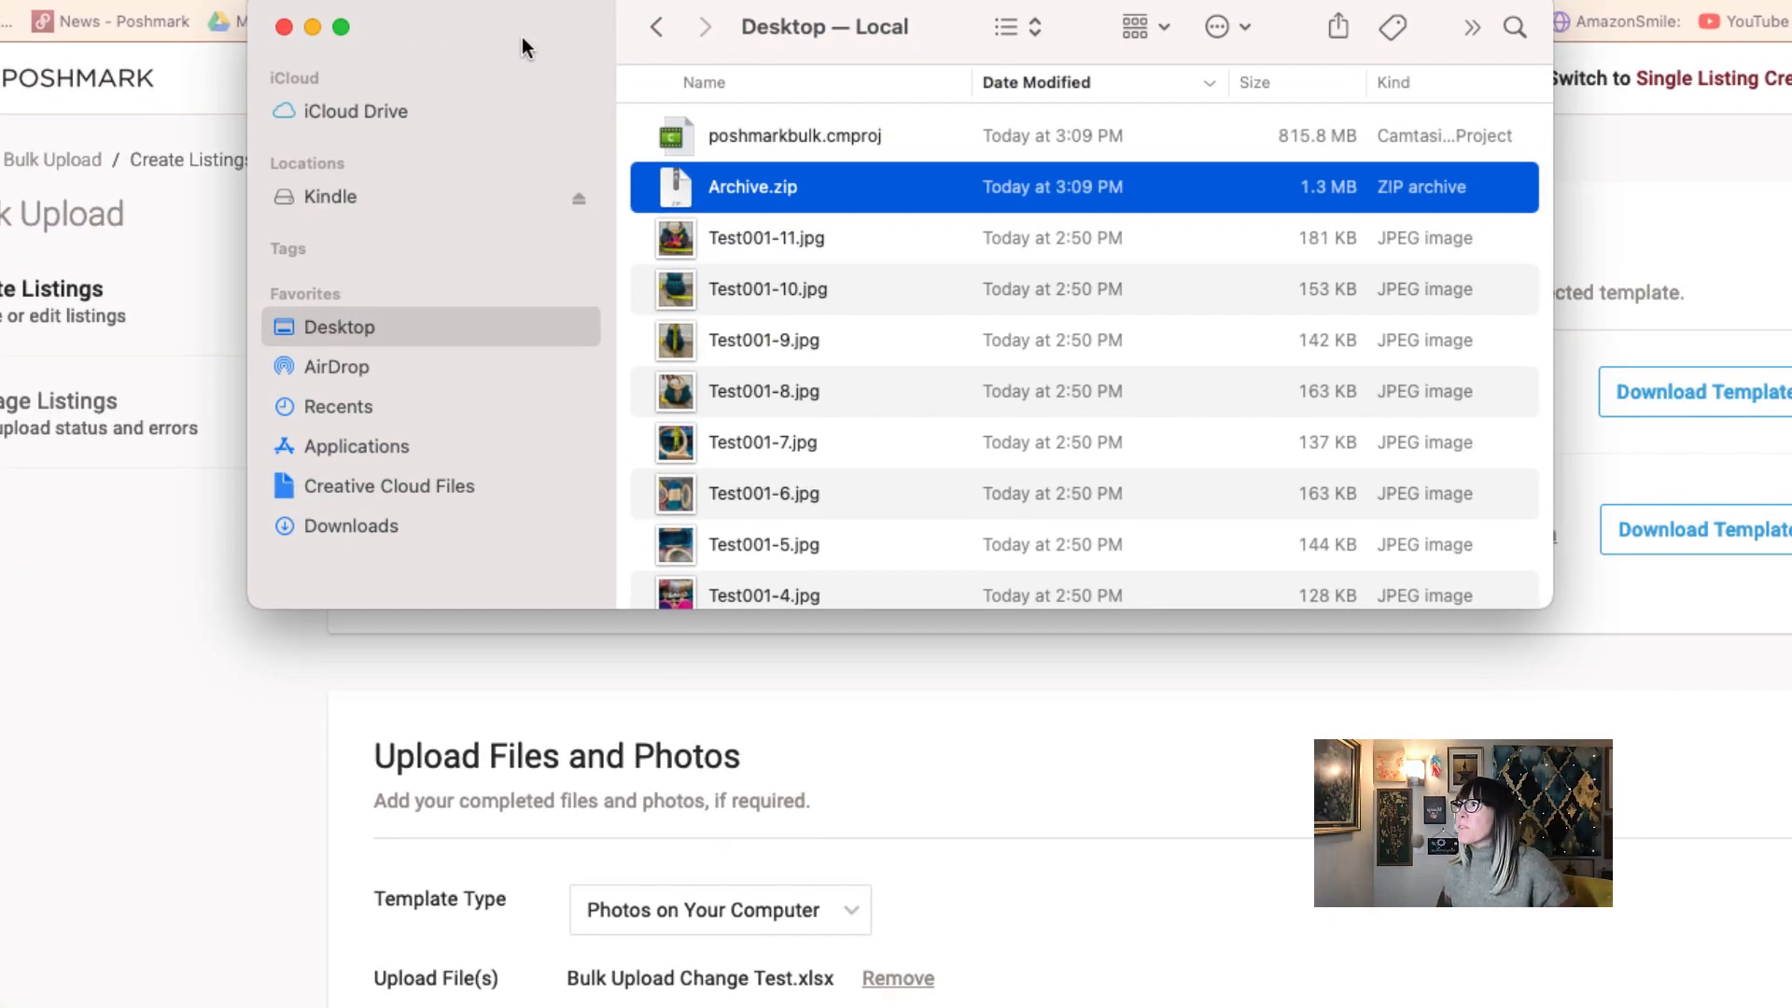
- Review the Test001 photo files on the Desktop and attach Archive.zip to the Photos on Your Computer upload alongside Bulk Upload Change Test.xlsx
scroll(842, 271, down, 3)
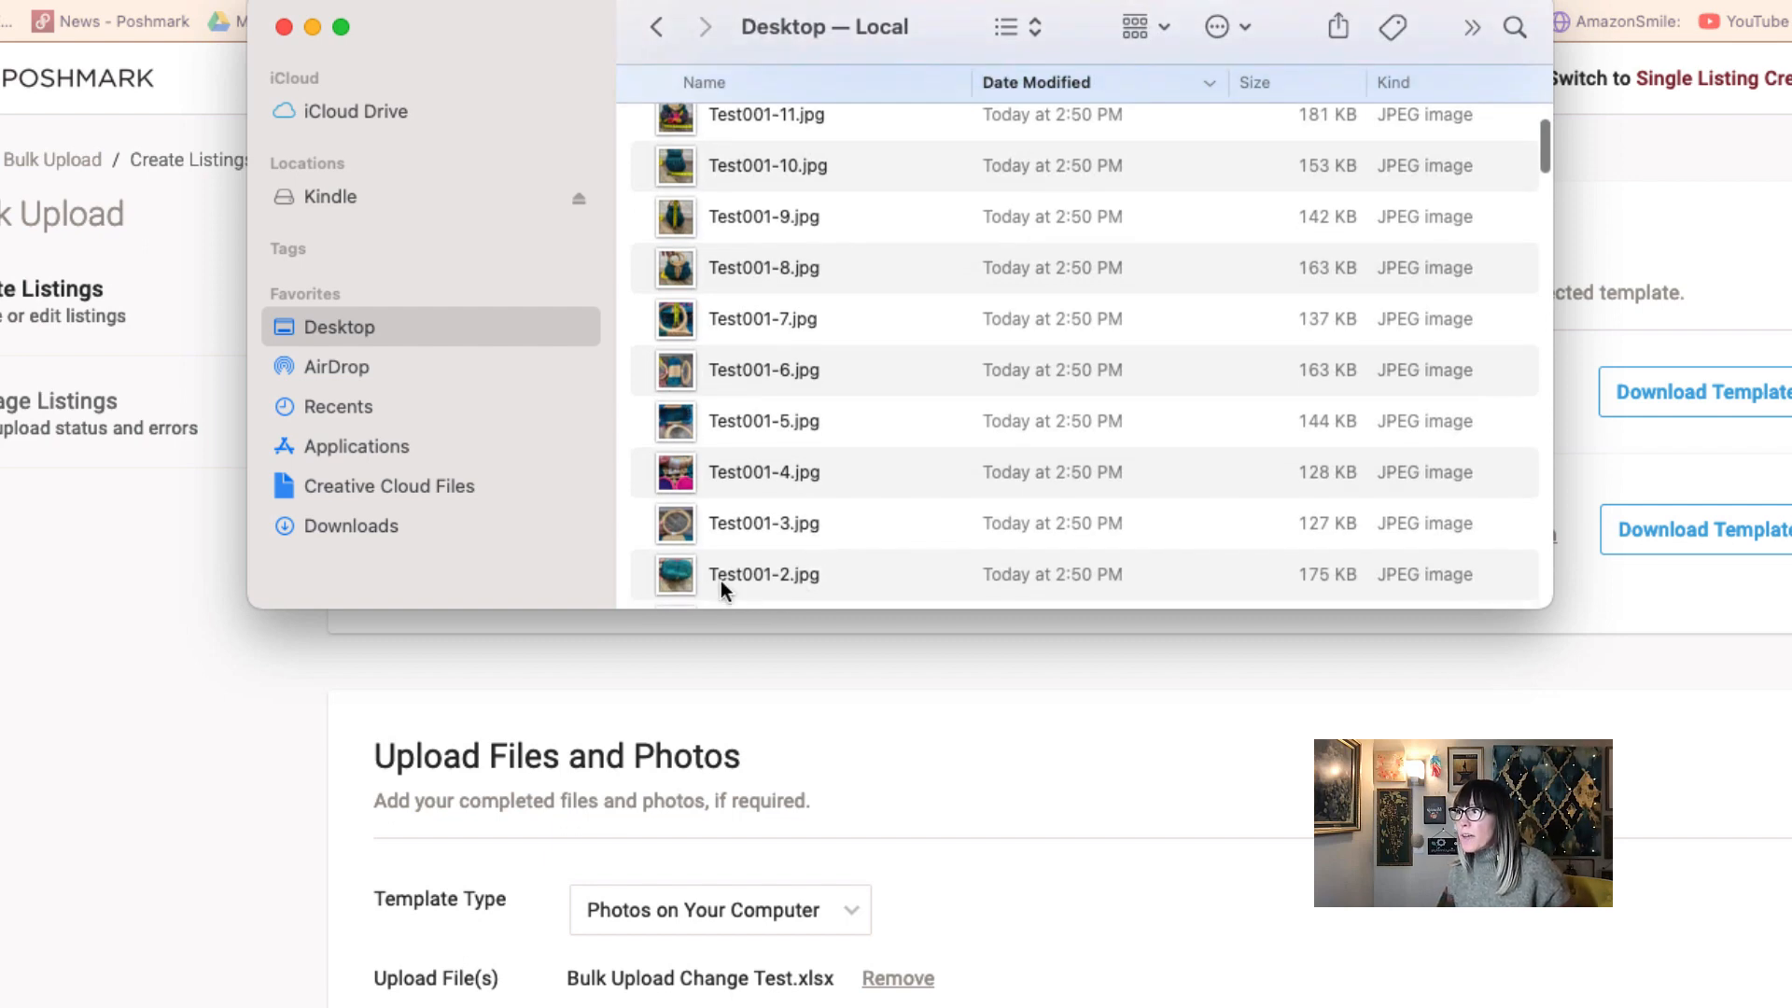
scroll(872, 552, down, 2)
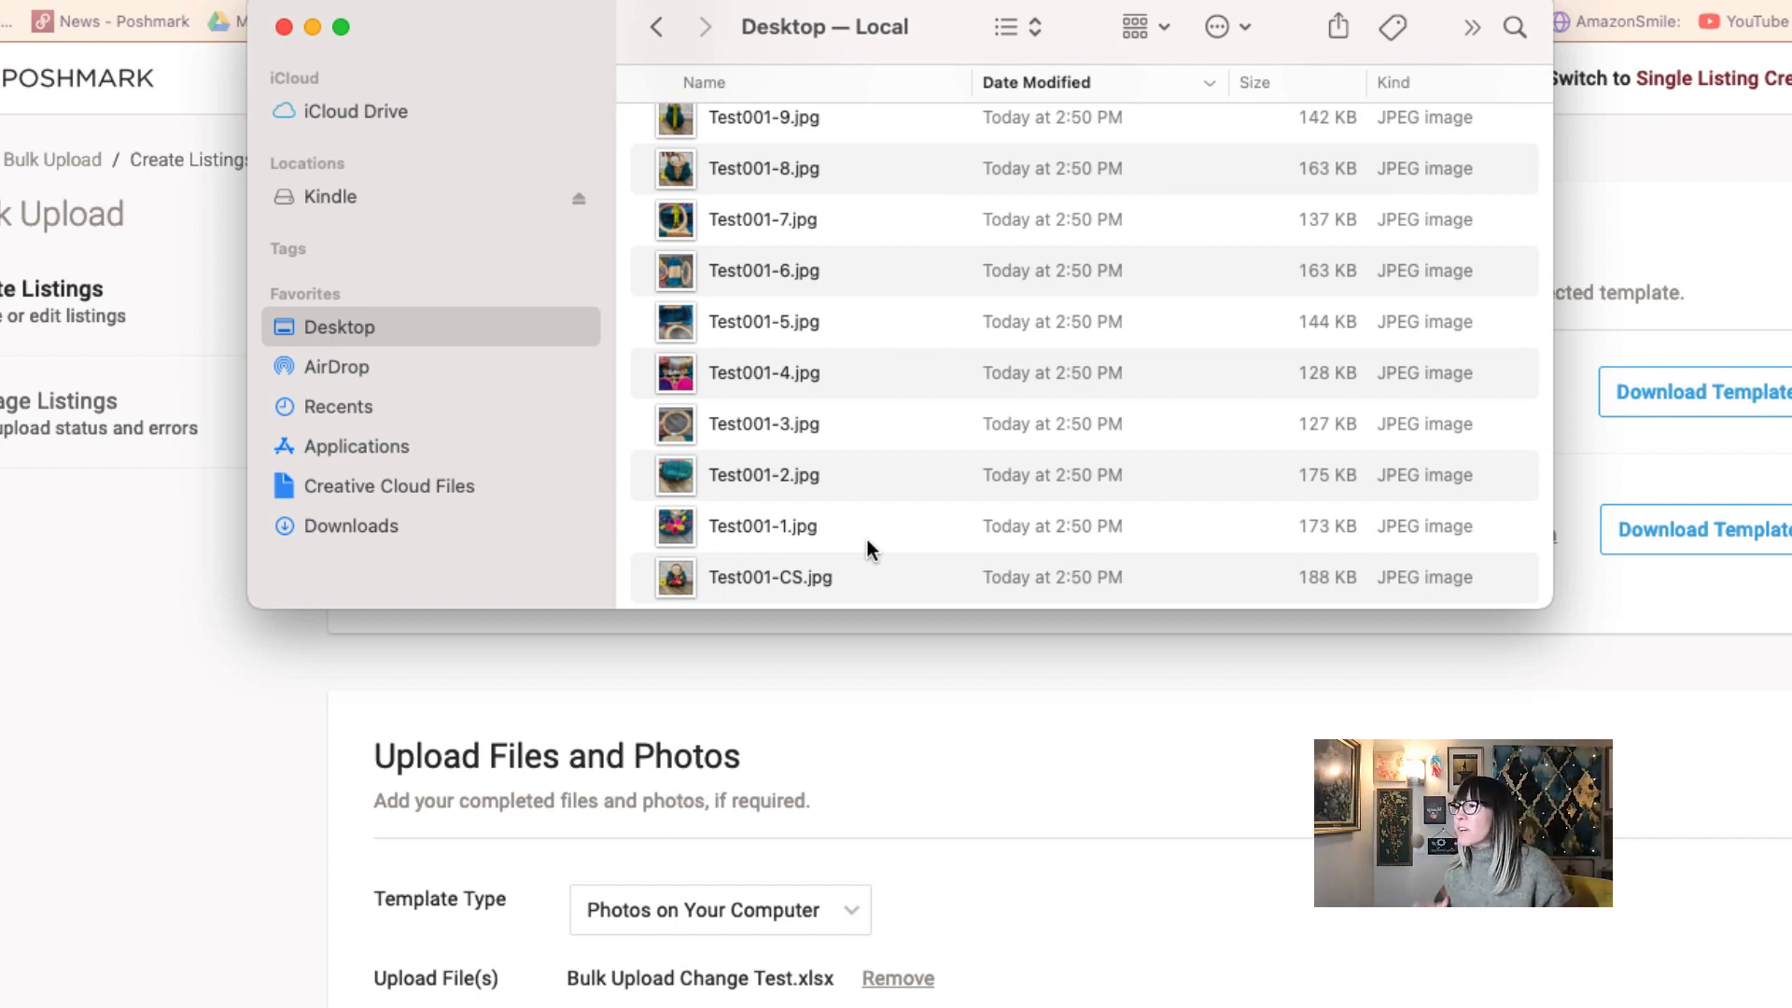
scroll(868, 546, down, 1)
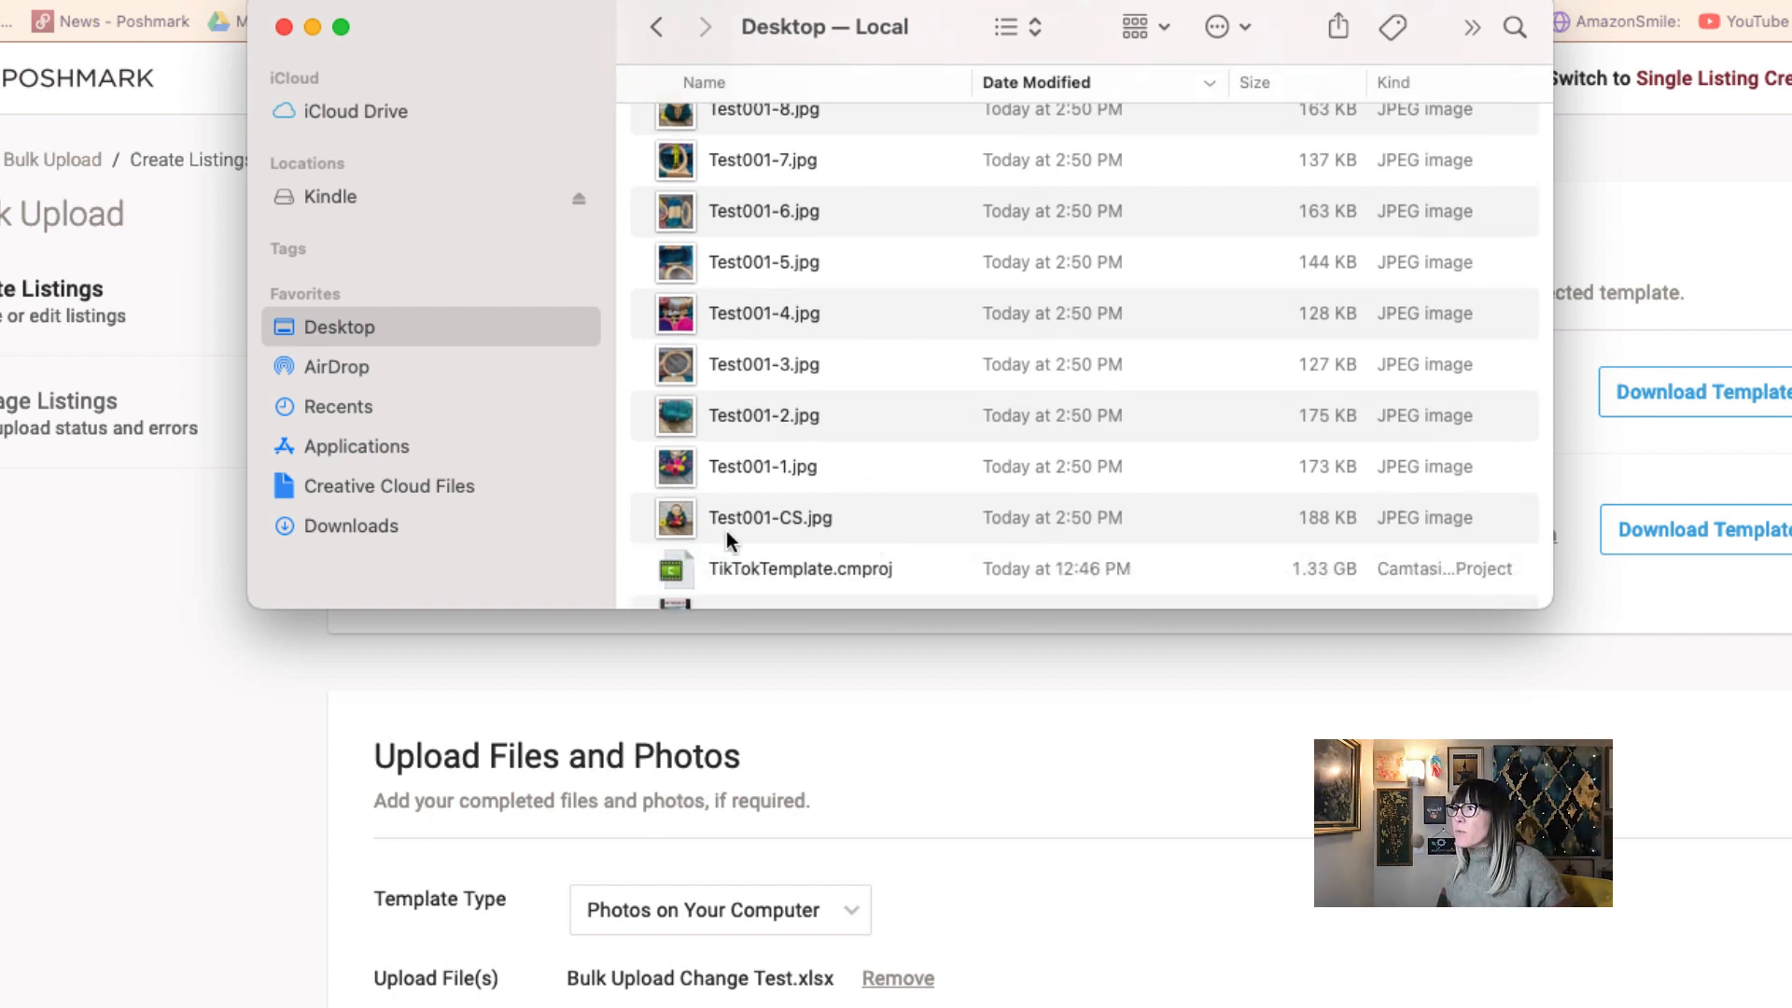
scroll(881, 519, up, 1)
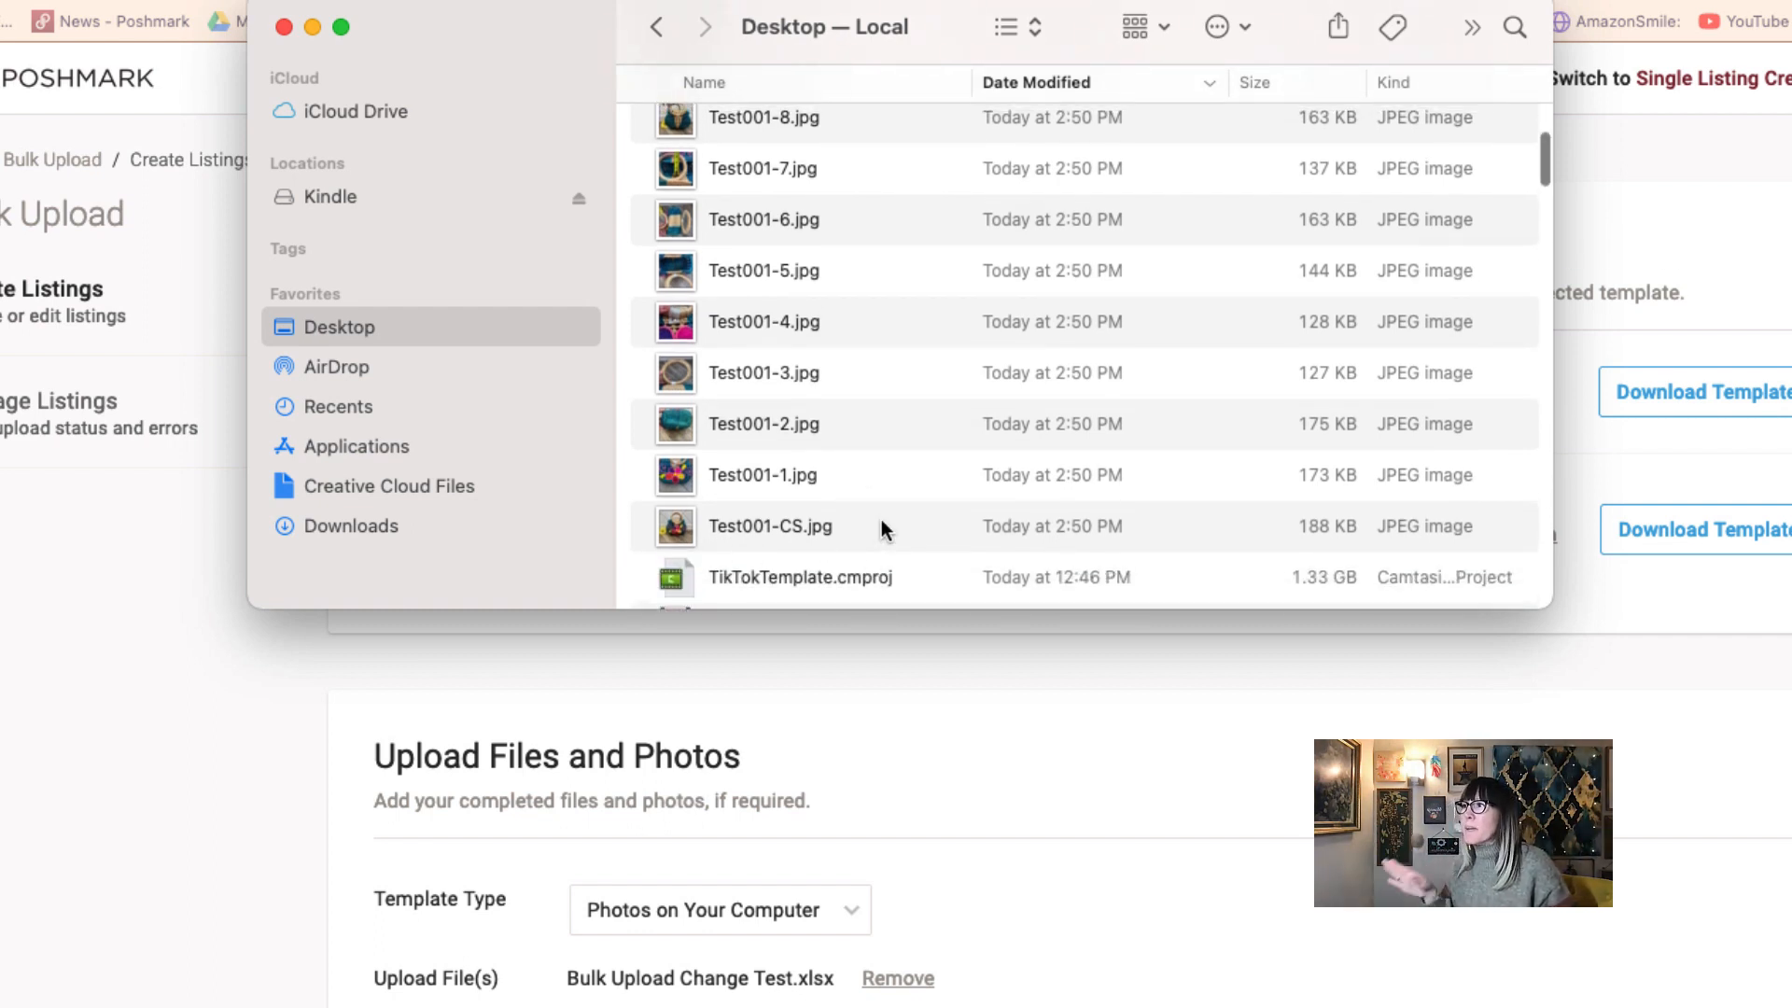
scroll(759, 523, up, 5)
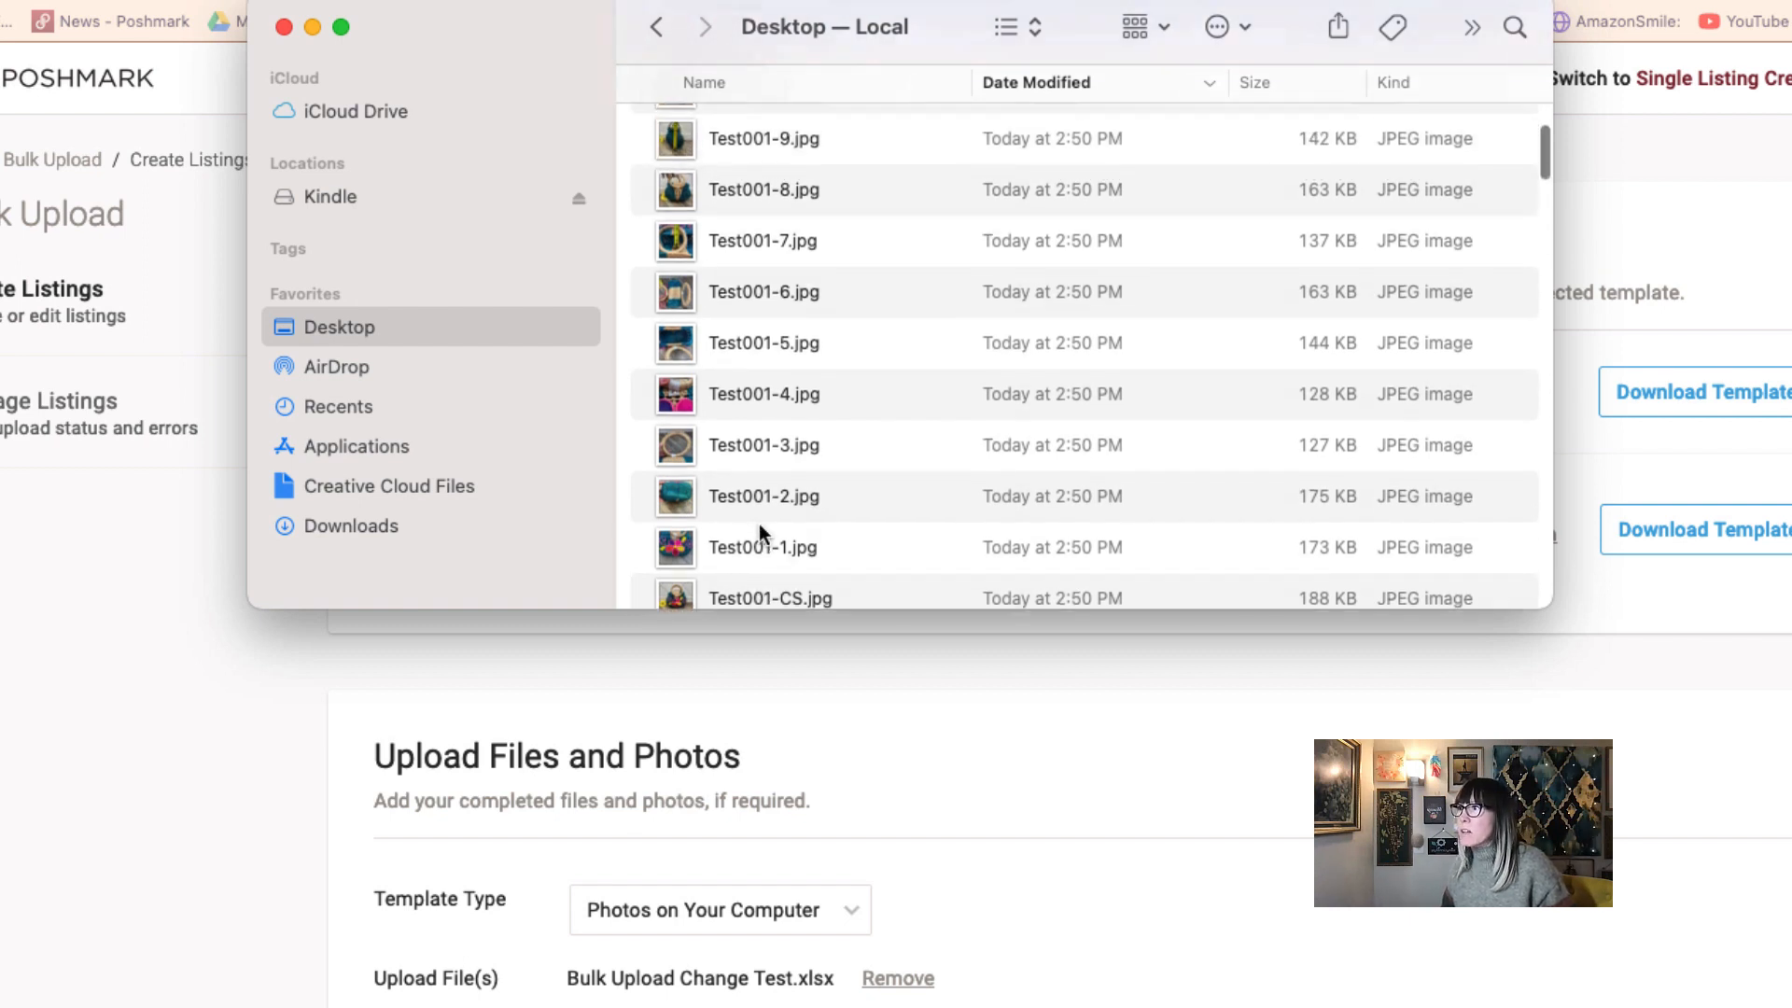
scroll(758, 523, up, 2)
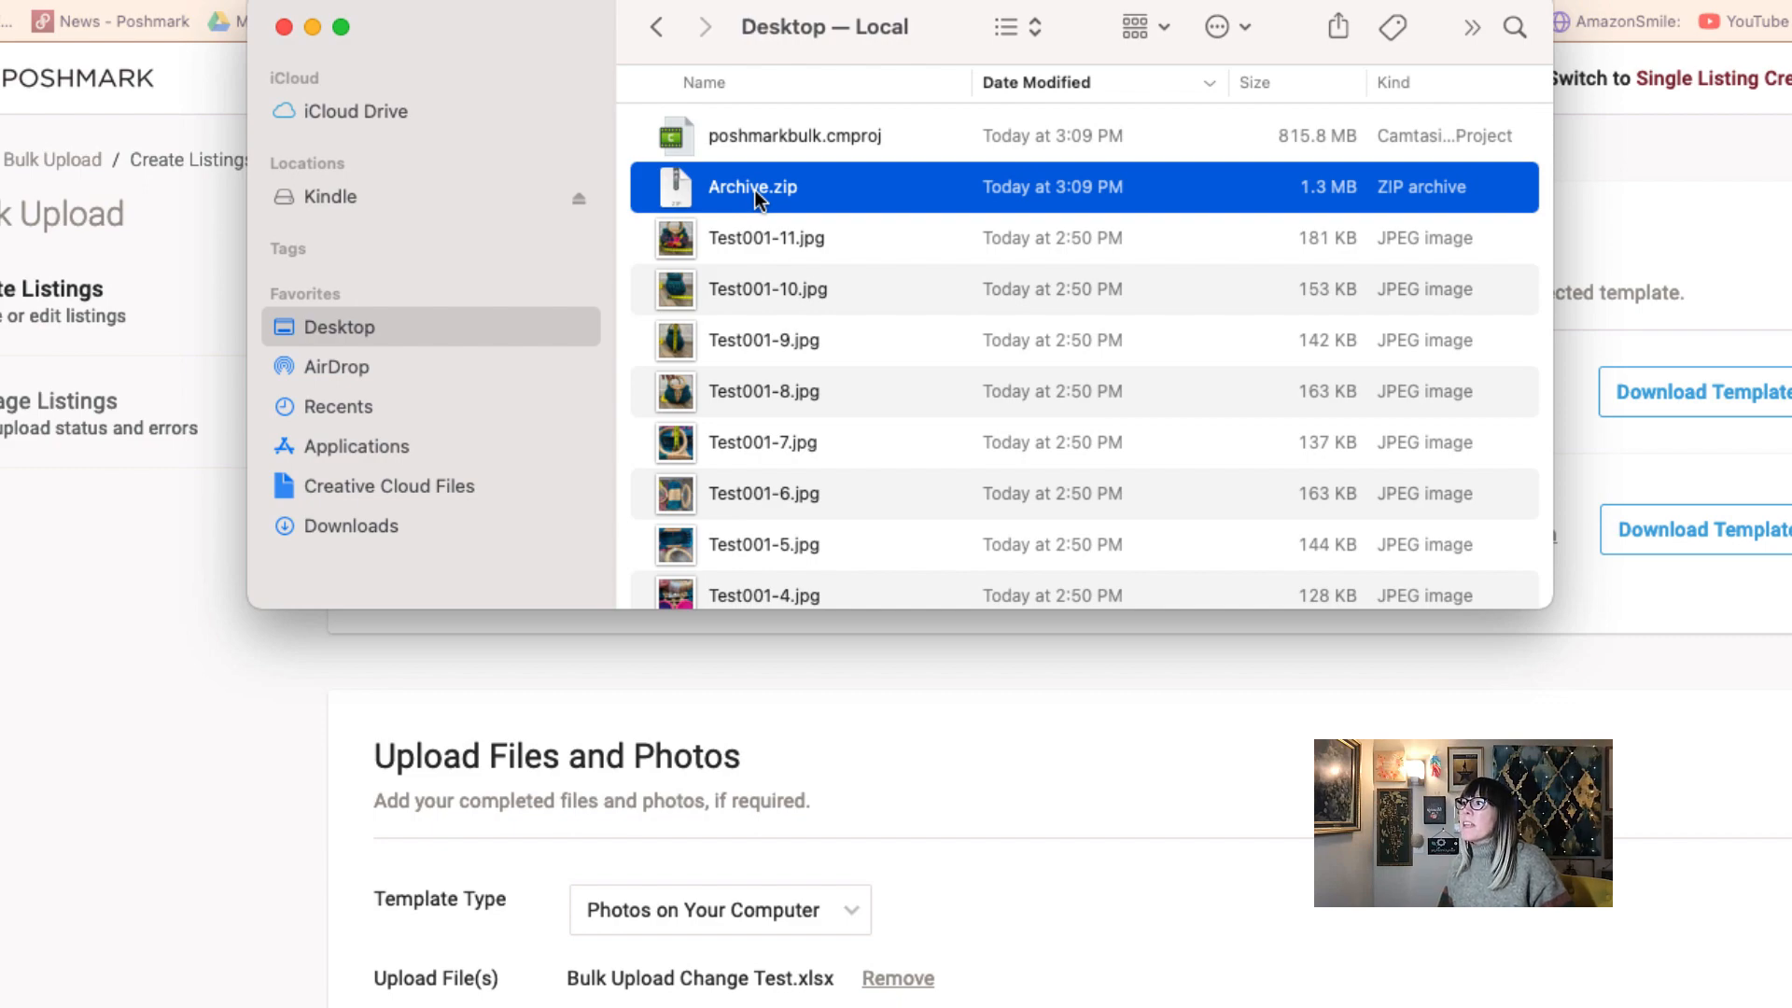
drag(533, 49, 1791, 172)
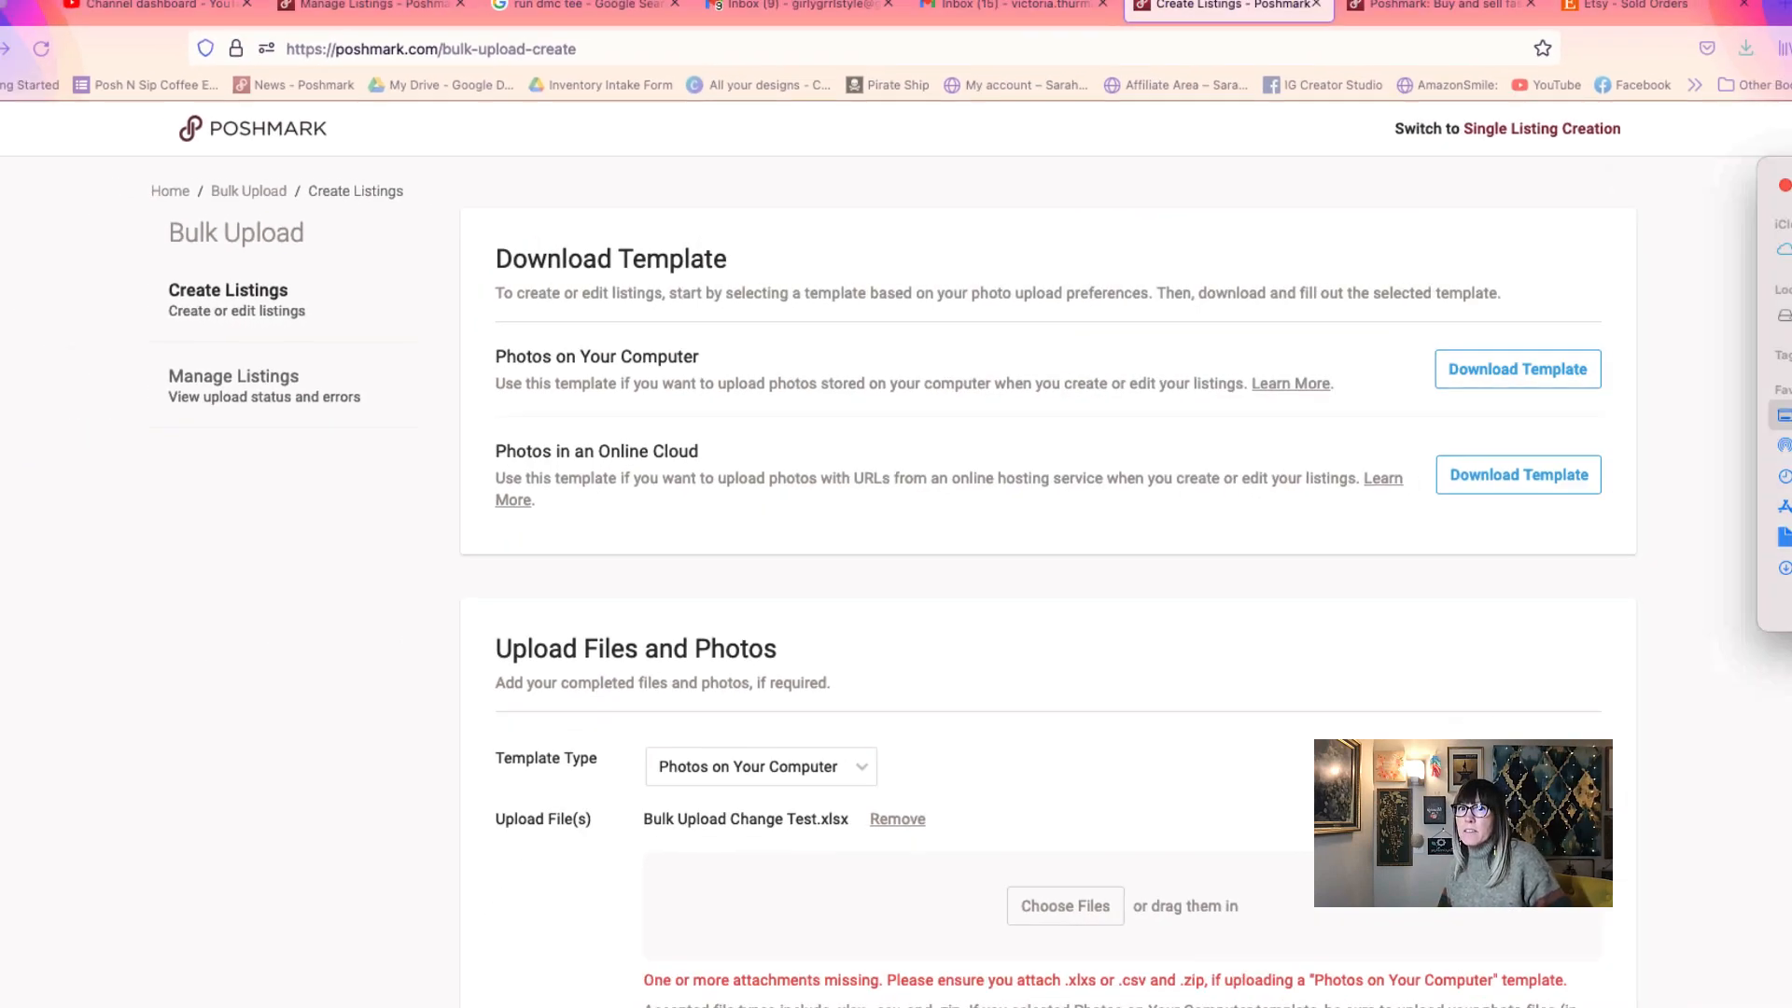
drag(1778, 416, 1087, 912)
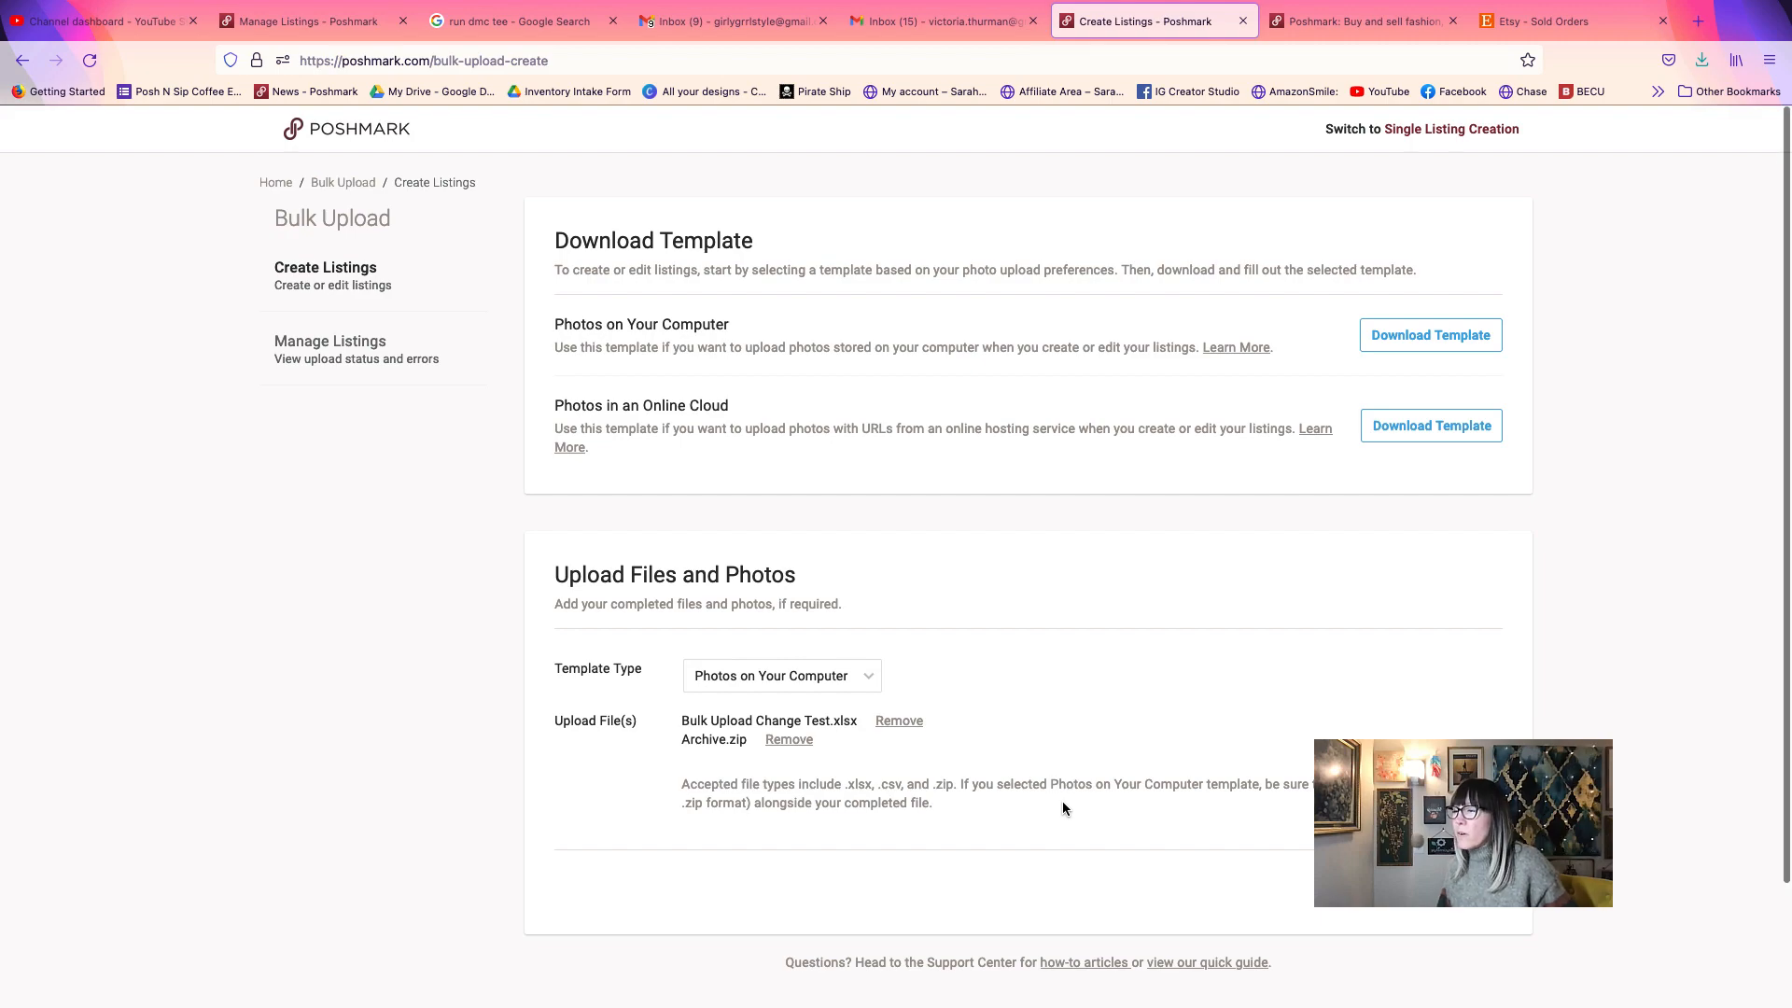